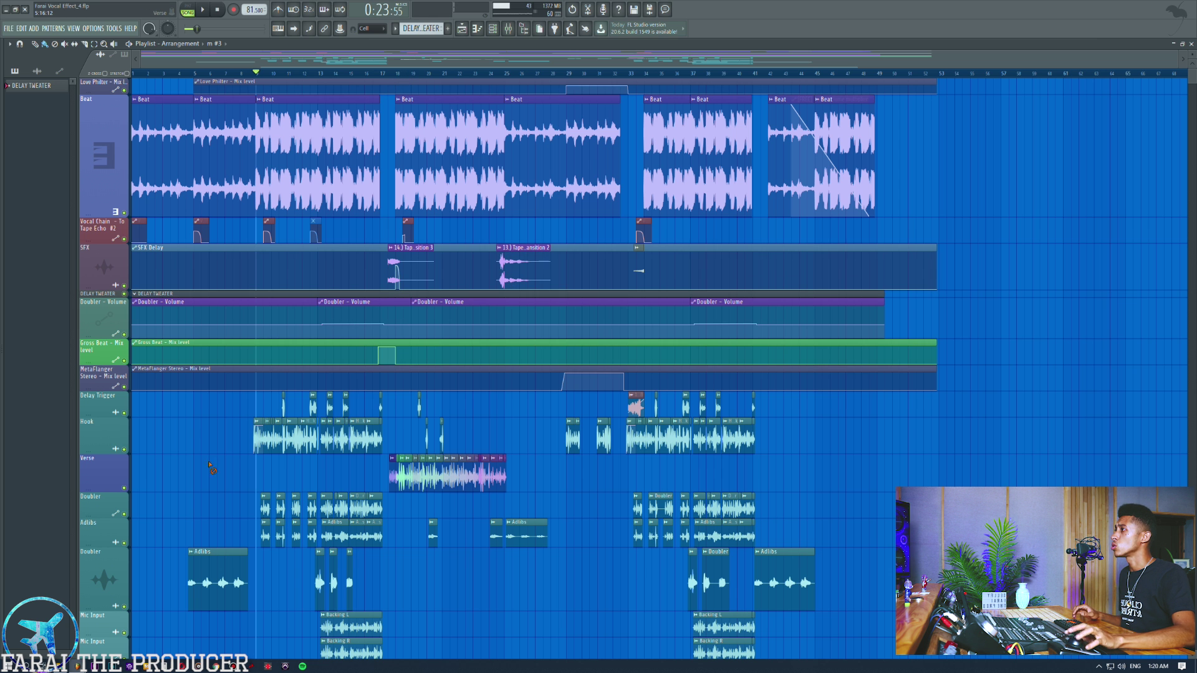
Bring up the Sound Effects & Transitions SFX Pack folder and reposition its window over the playlist
click(61, 666)
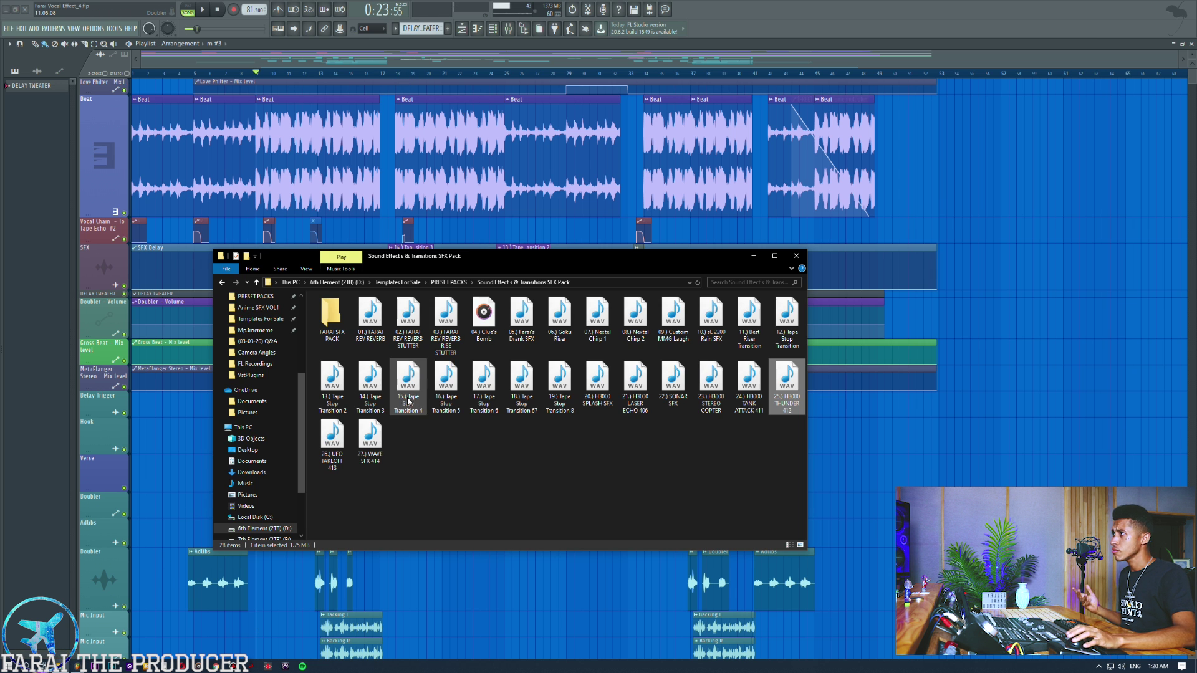
drag(442, 256, 782, 293)
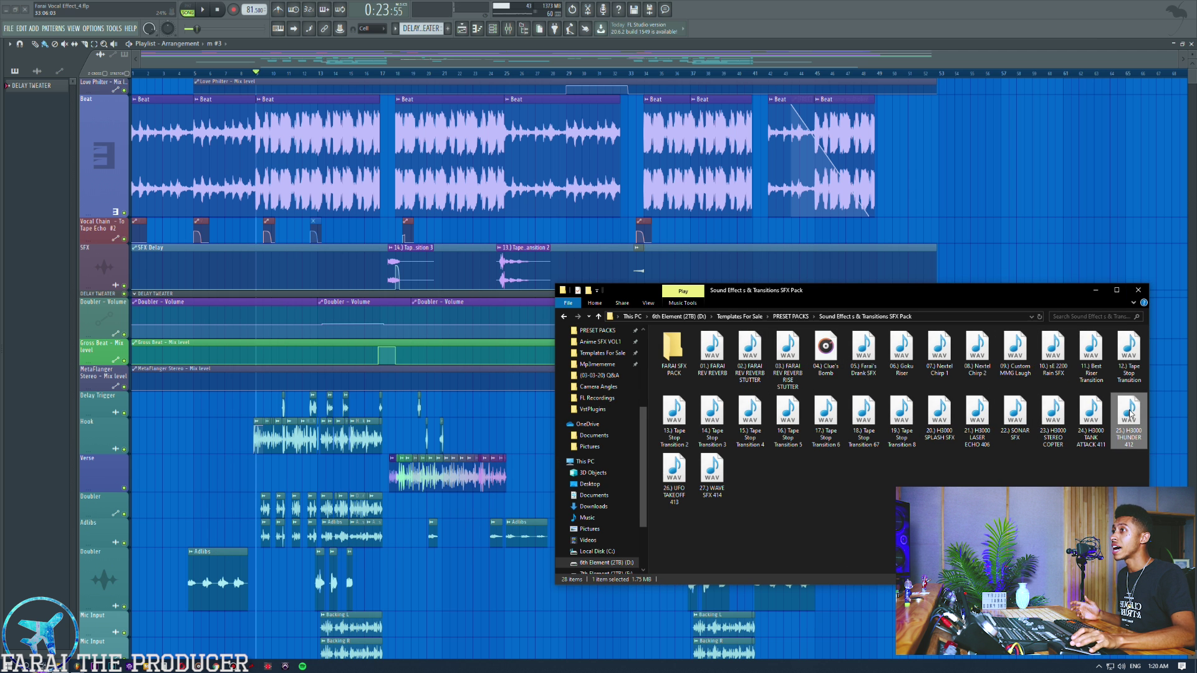
Play the arrangement from bar 17 through the Tape Stop Transition 3 clip on the SFX track
click(393, 75)
scroll(389, 75, up, 6)
click(336, 77)
key(space)
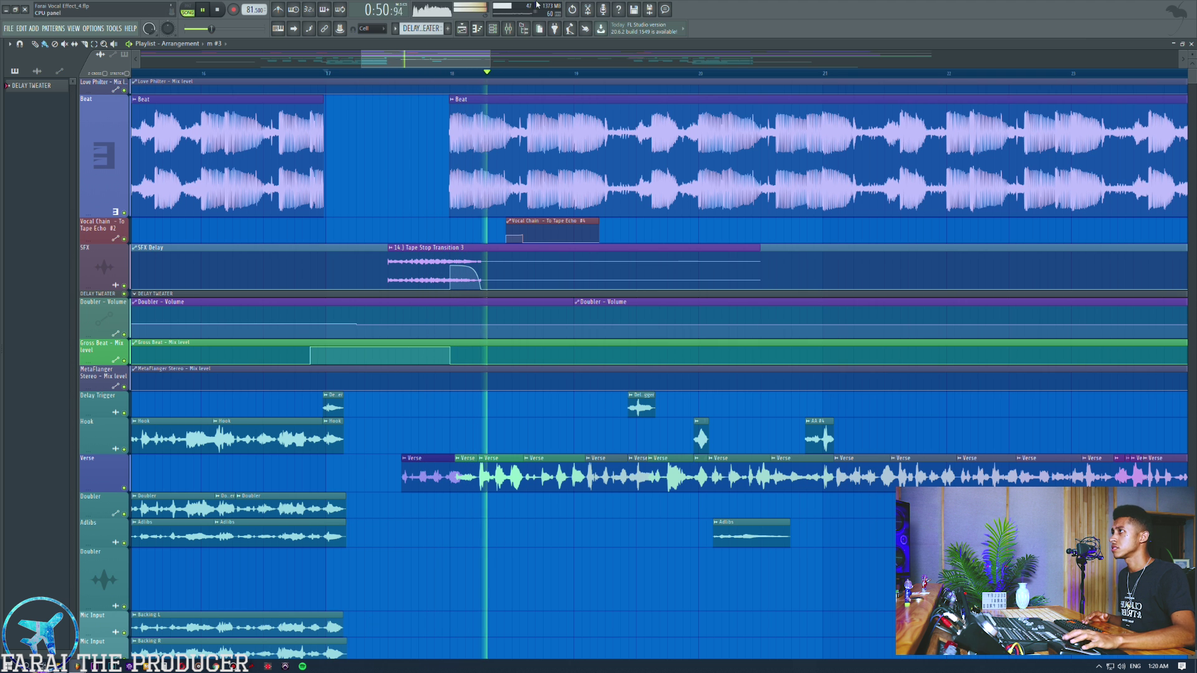
key(space)
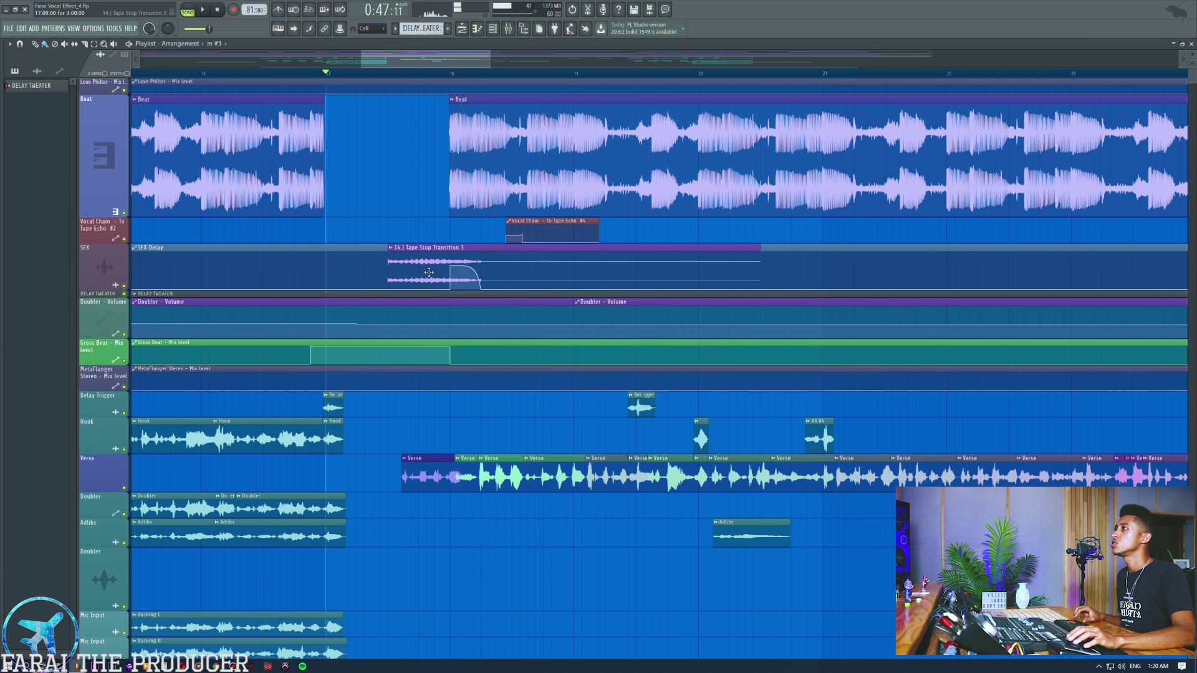
Audition the Tape Stop Transition 3 clip one track above SFX and return it to the SFX track
drag(426, 260, 410, 231)
key(space)
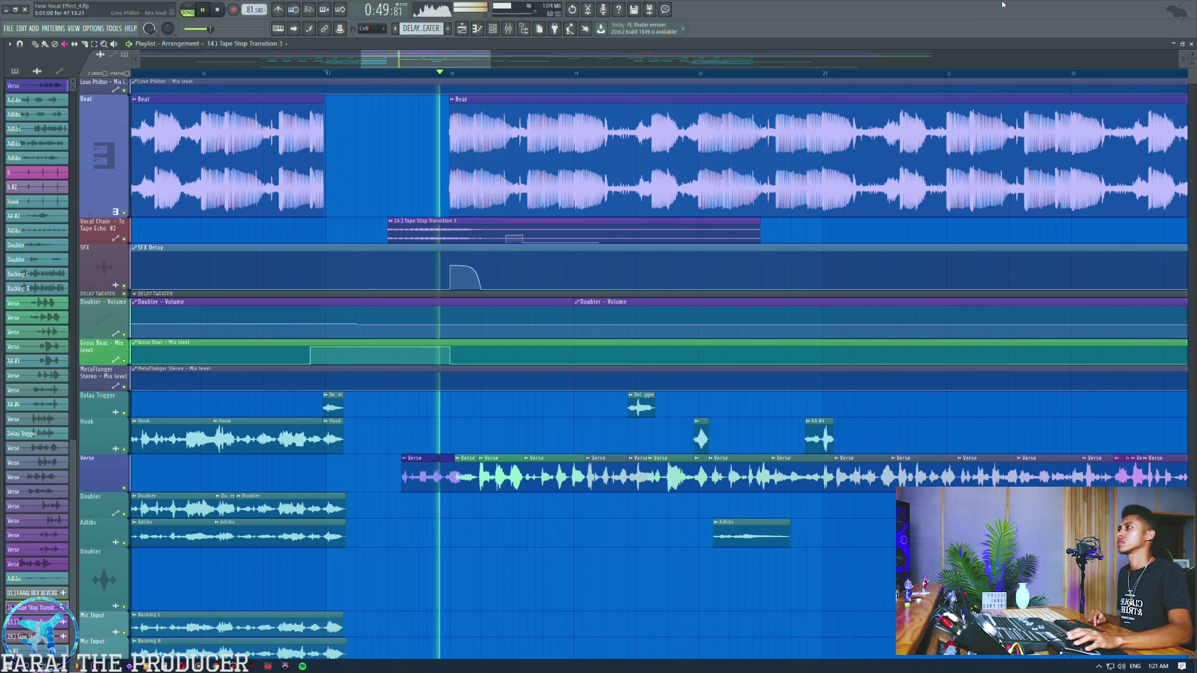
key(space)
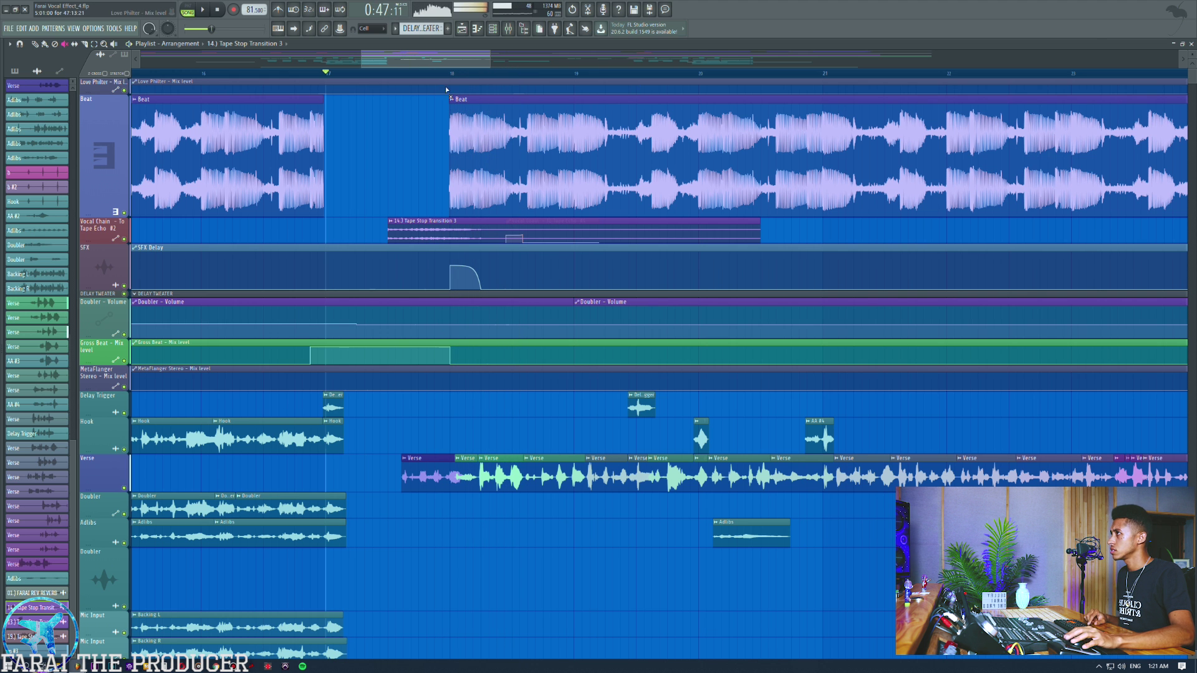
ctrl+click(483, 229)
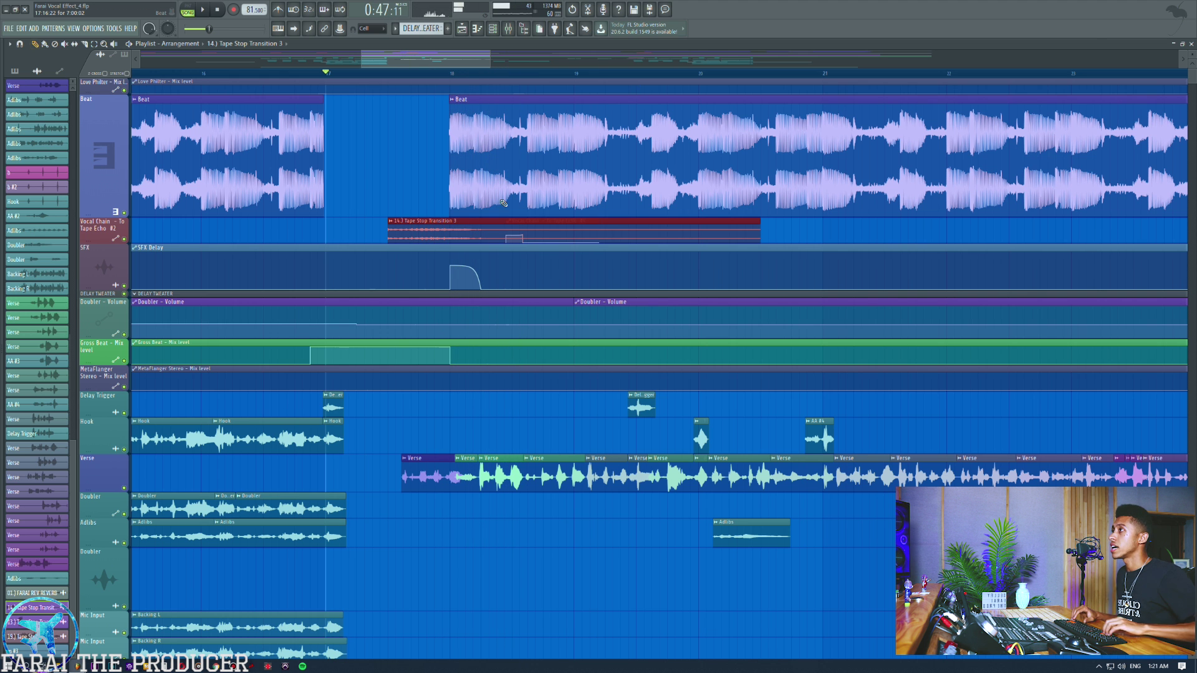
key(shift+Down)
Add the 14.) Tape Stop Transition 3 sample from the SFX pack folder to the empty Doubler track at bar 18
key(alt+Tab)
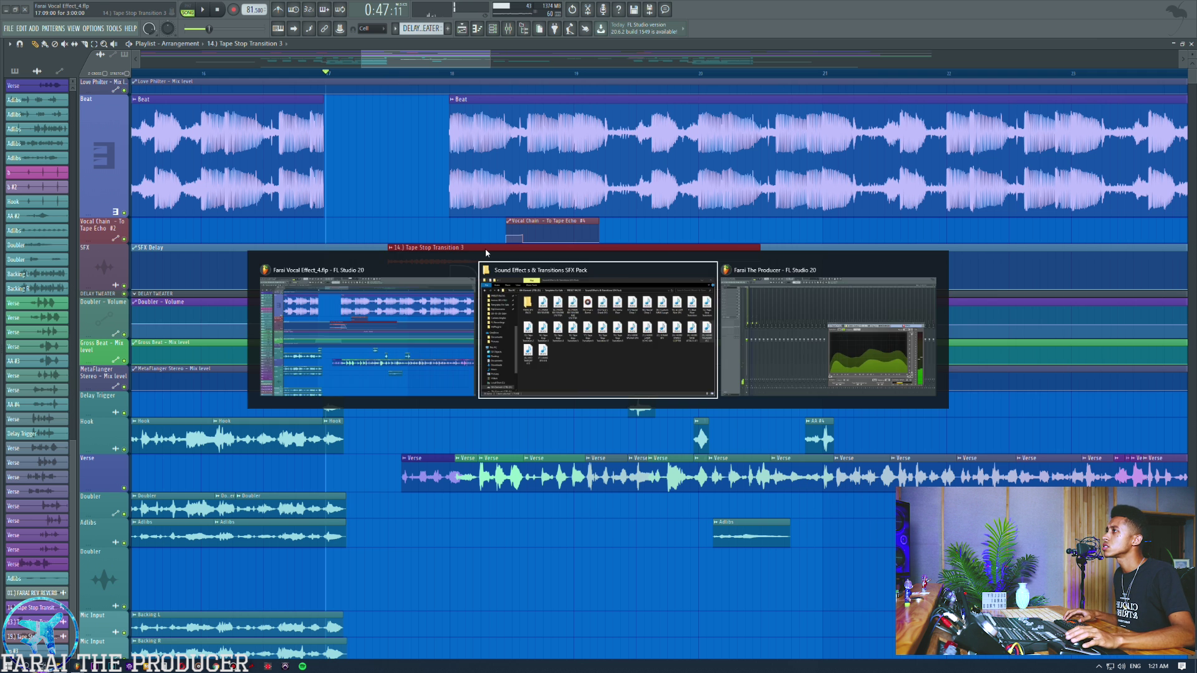
drag(708, 416, 521, 586)
drag(935, 577, 498, 579)
ctrl+click(942, 625)
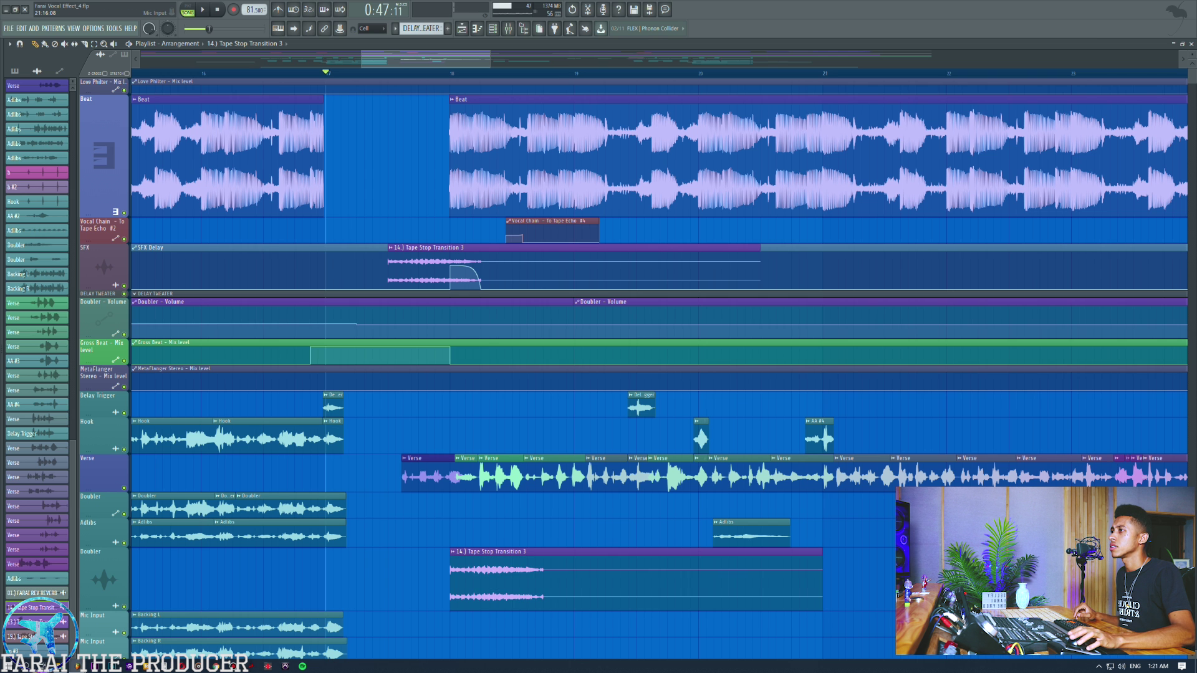
drag(935, 580, 571, 583)
right_click(574, 534)
drag(877, 586, 575, 565)
ctrl+click(582, 526)
scroll(661, 523, down, 3)
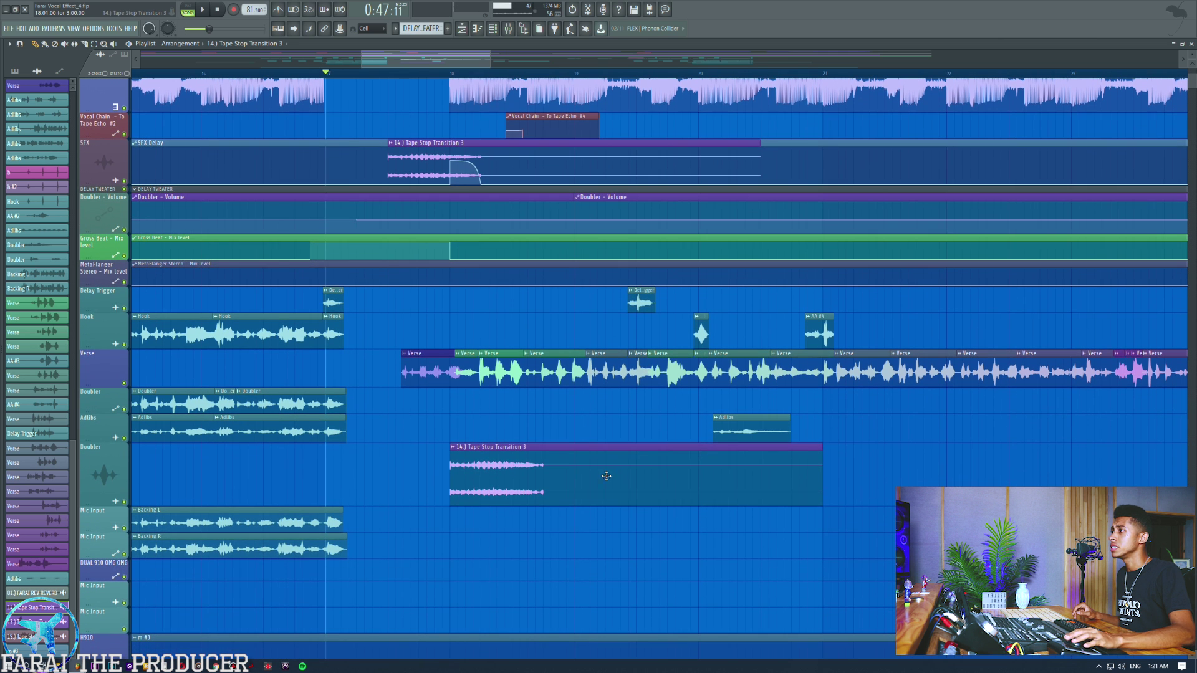
drag(875, 486, 561, 441)
right_click(566, 523)
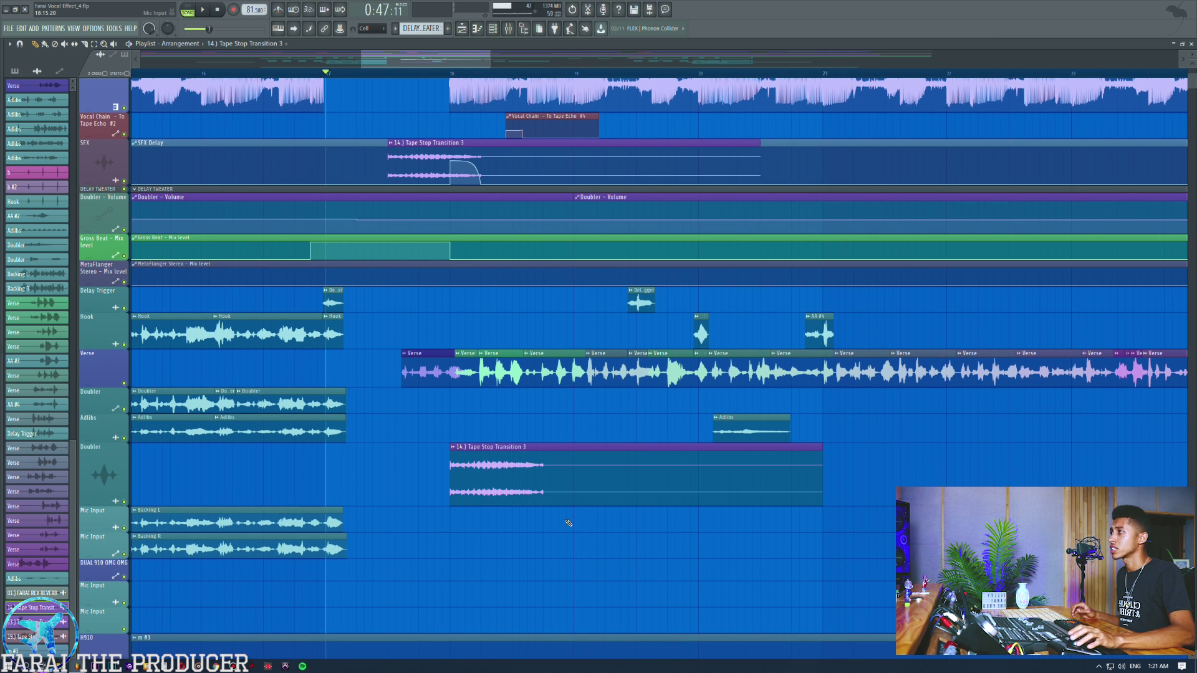
scroll(568, 523, down, 3)
drag(851, 395, 619, 414)
ctrl+click(634, 450)
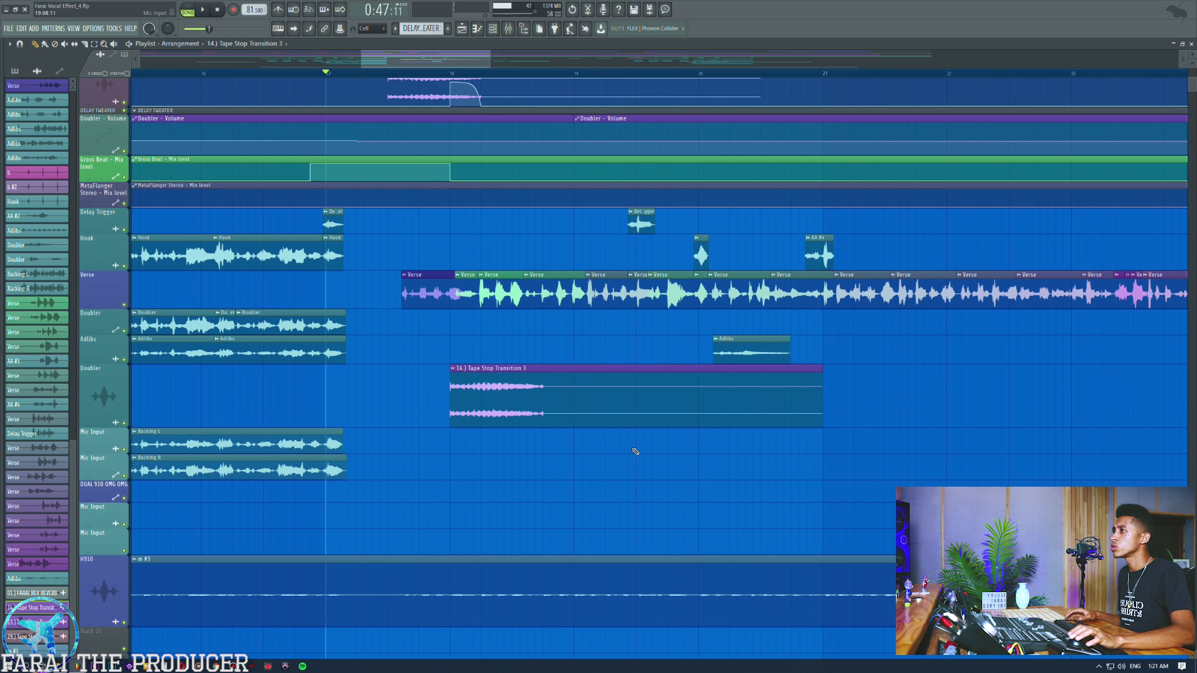
Add the 15.) Tape Stop Transition 4 sample from the SFX pack folder at bar 18 on the second Mic Input track, below Backing L
key(alt+Tab)
drag(762, 448, 455, 445)
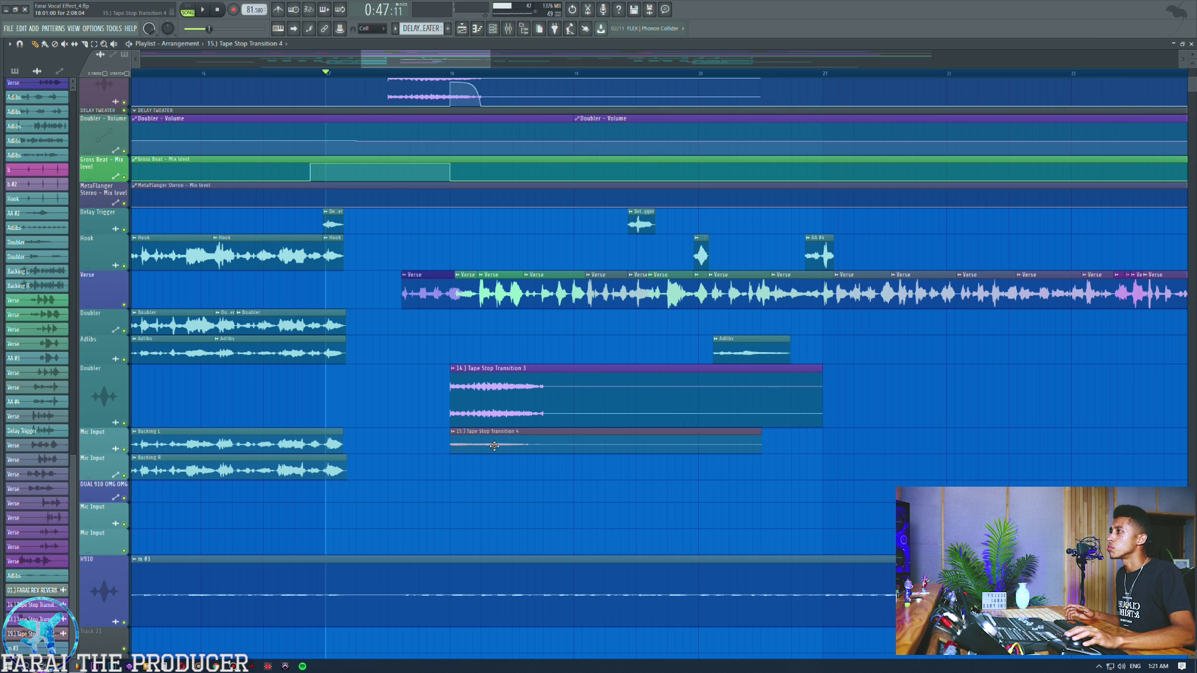
mouse_move(511, 394)
mouse_down()
mouse_move(511, 484)
mouse_move(501, 384)
mouse_up()
drag(494, 465, 530, 476)
Solo the Doubler track holding Tape Stop Transition 3 and play it from bar 18
click(463, 75)
right_click(124, 424)
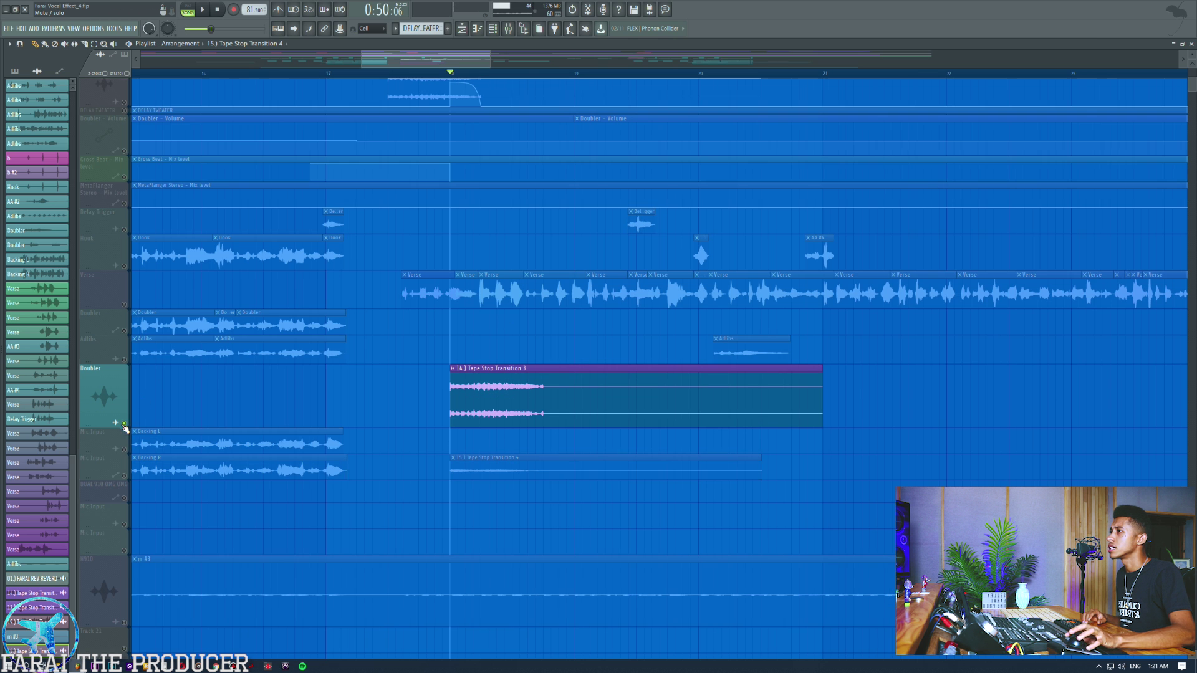
key(space)
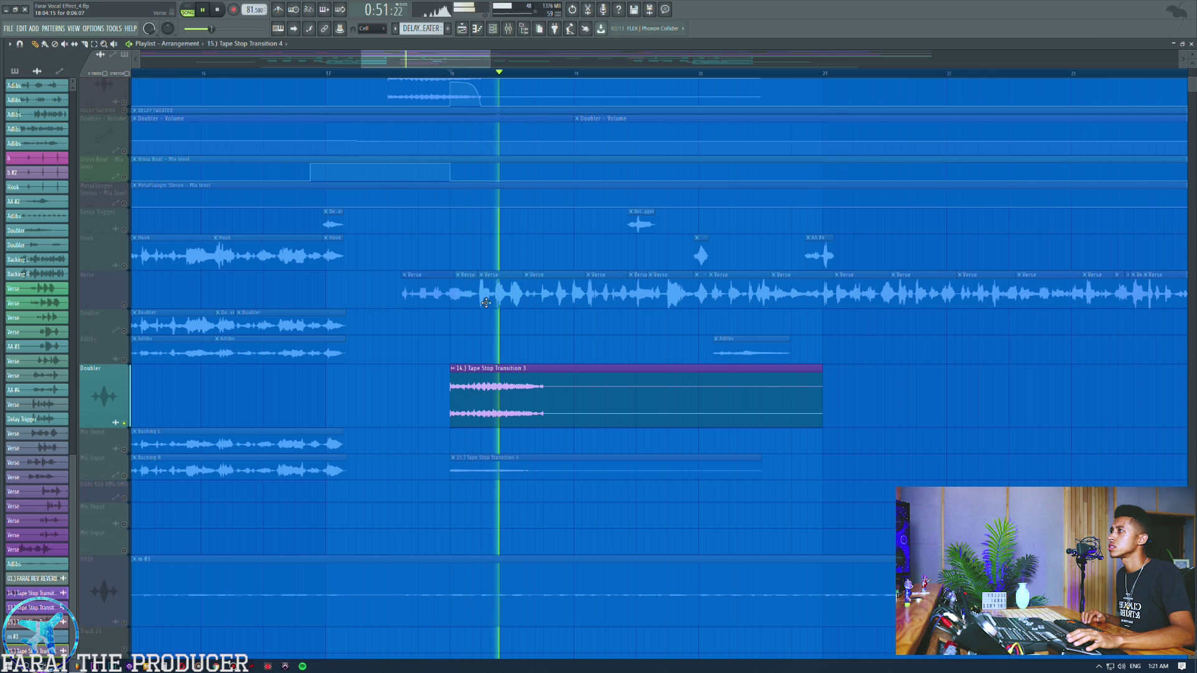
key(space)
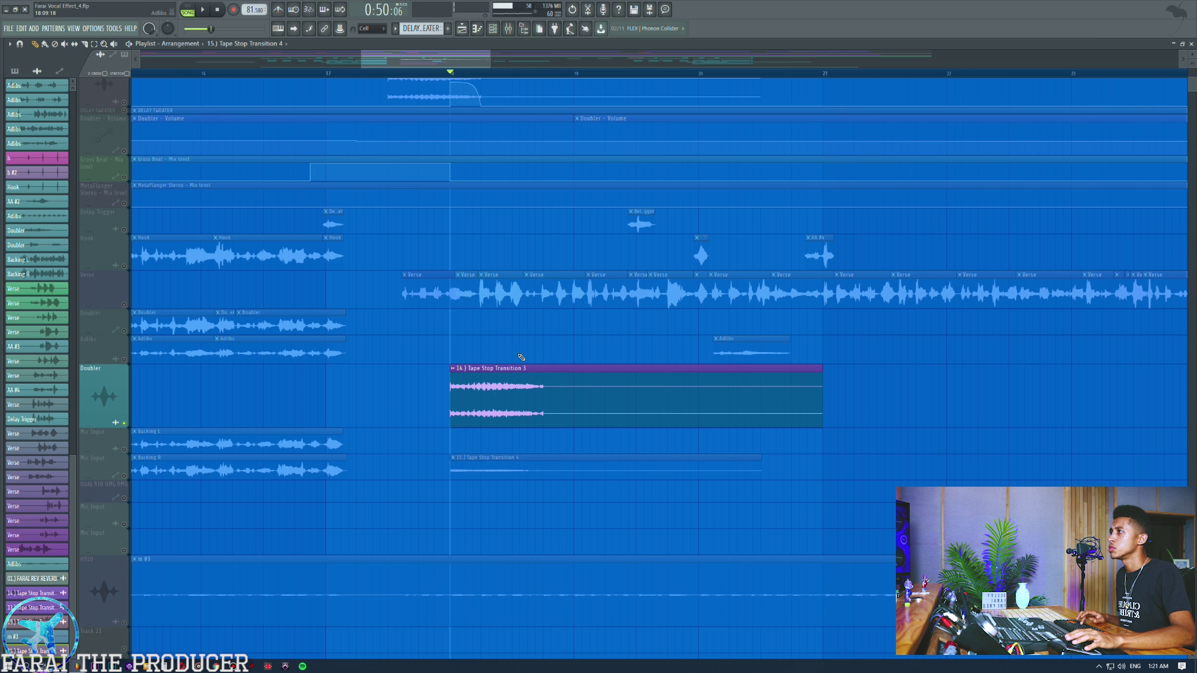
Slice the Tape Stop Transition 3 clip midway through bar 18, mute its first part and play the second
right_click(517, 353)
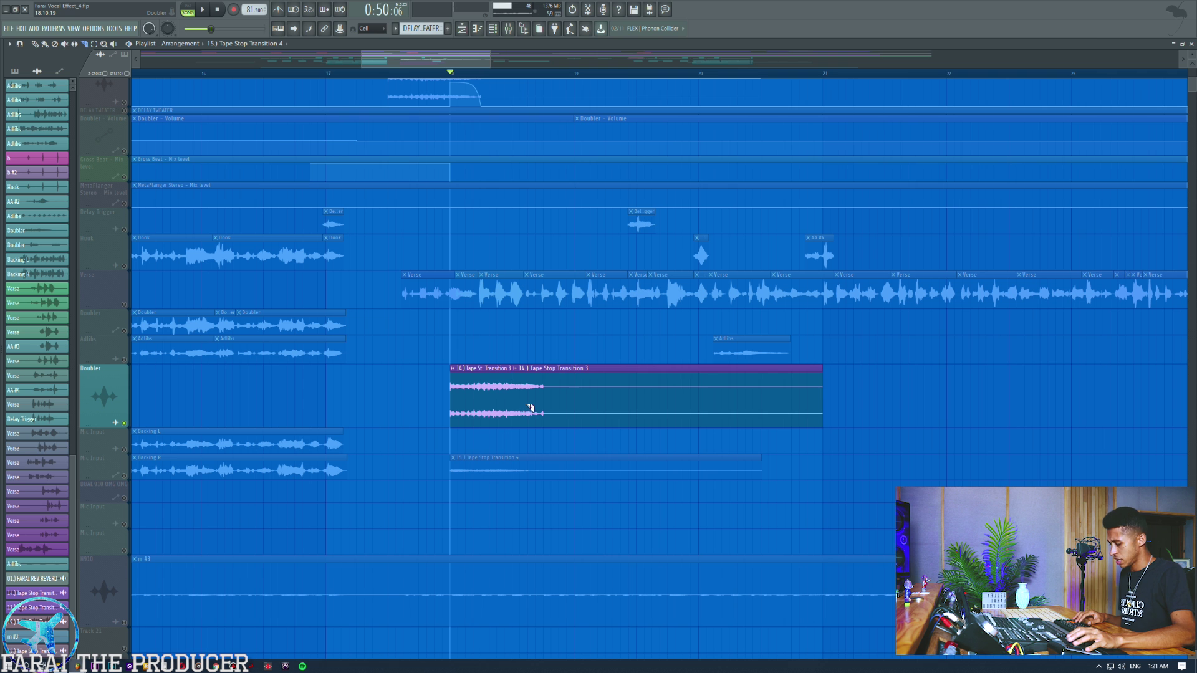
click(518, 74)
key(space)
key(space)
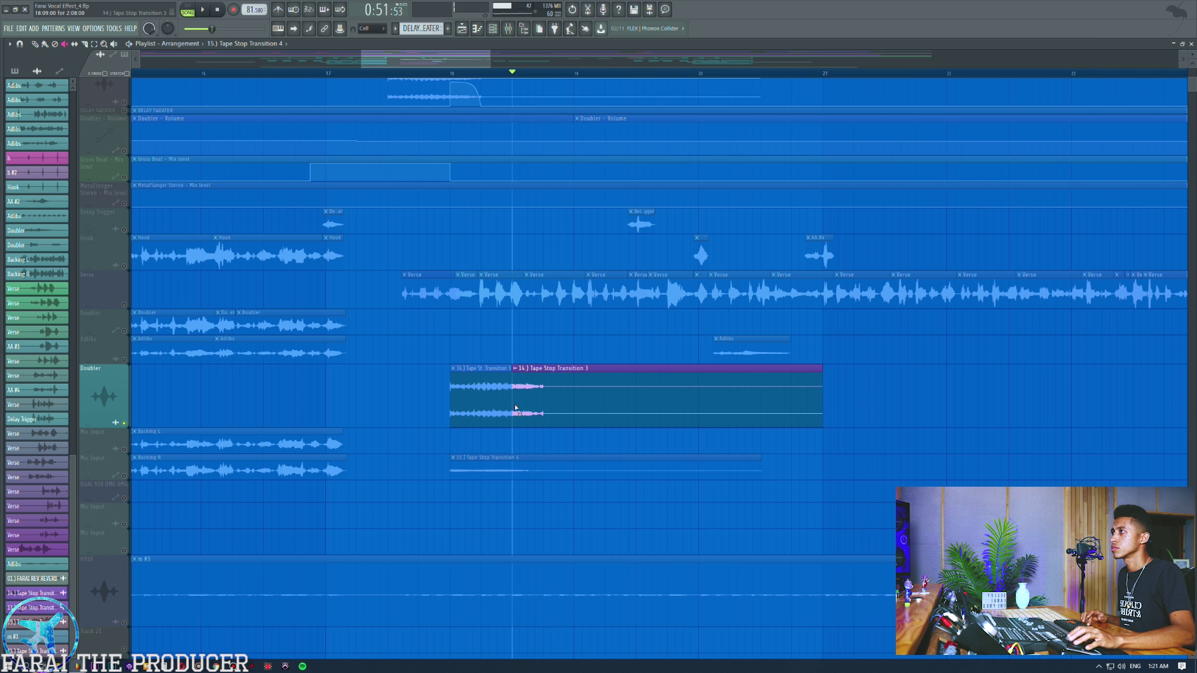
Set the Tape Stop Transition 4 sample's time-stretching mode to Auto and stretch it to about 3 bars
click(453, 75)
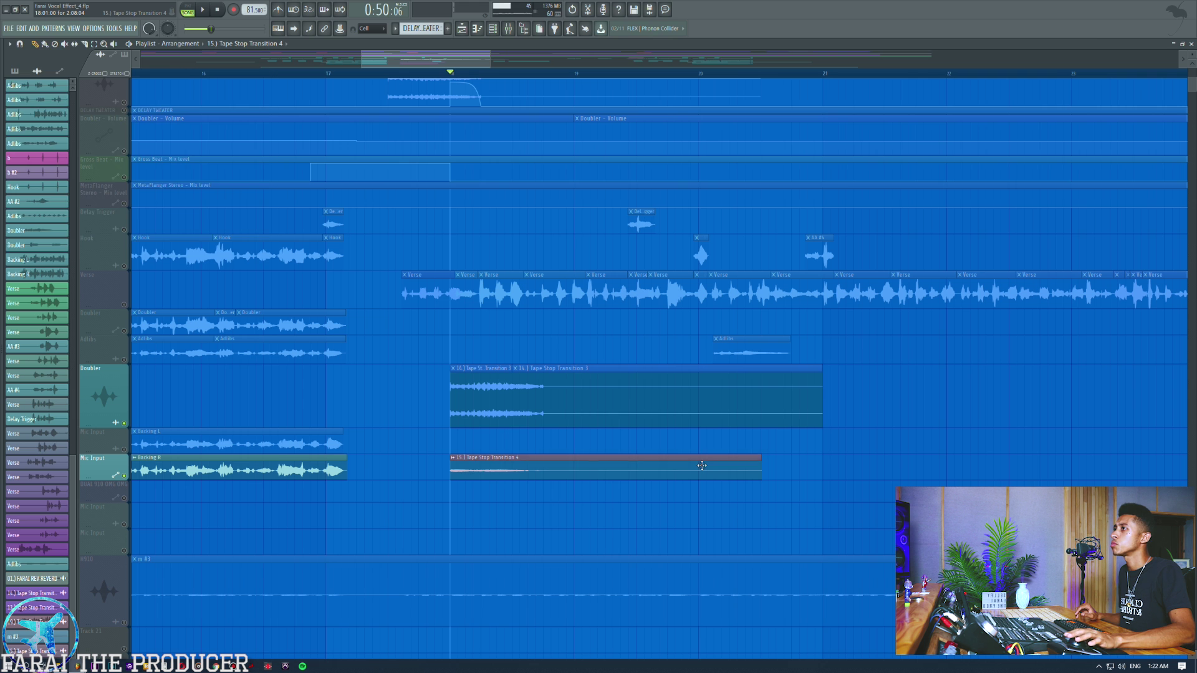
double_click(654, 467)
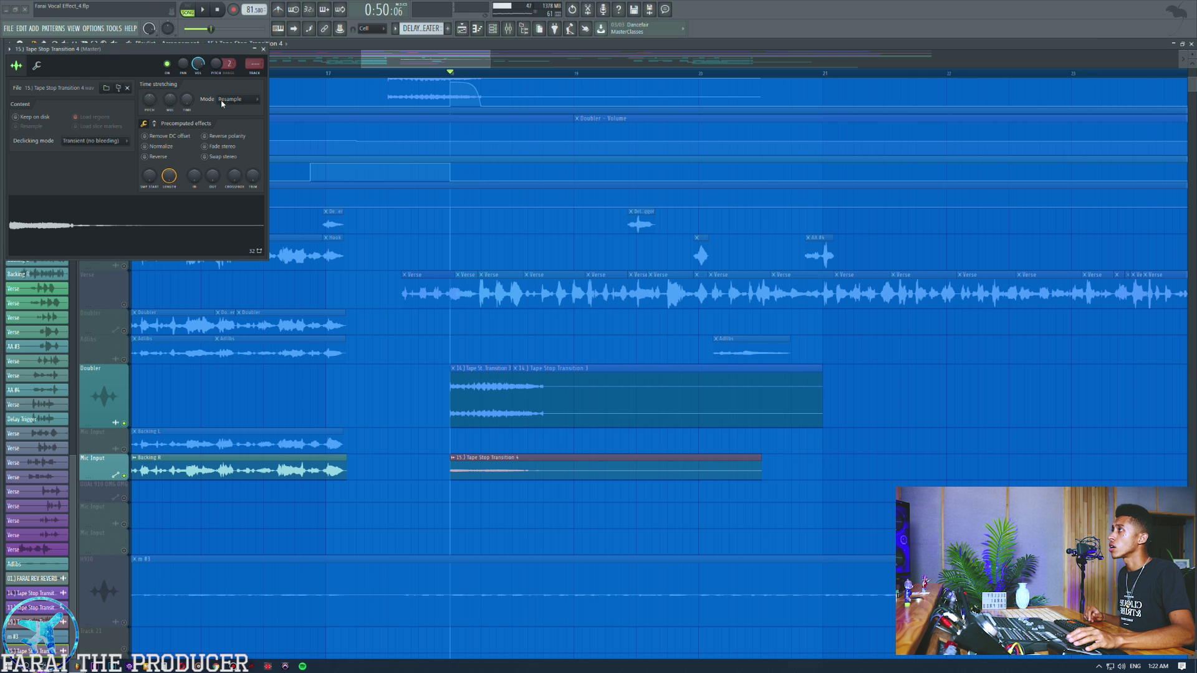
click(248, 99)
click(241, 187)
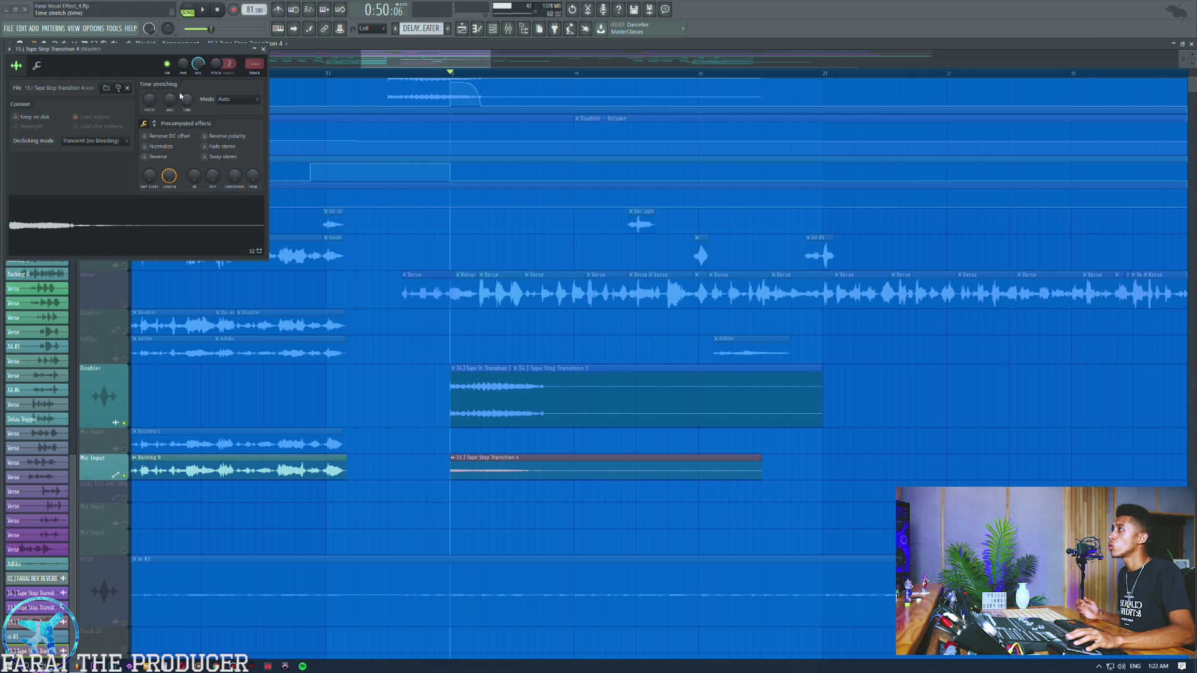
drag(187, 100, 187, 91)
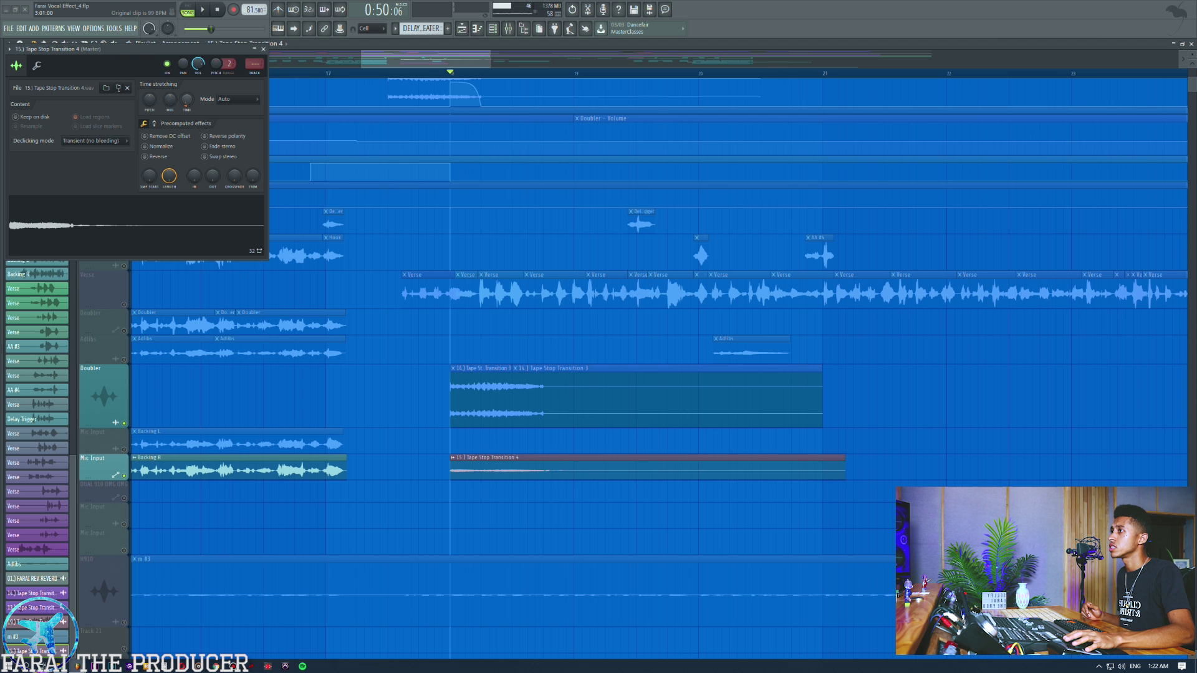
Replace the Tape Stop Transition 3 slices on the Doubler track with the Tape Stop Transition 4 clip and play it
right_click(522, 406)
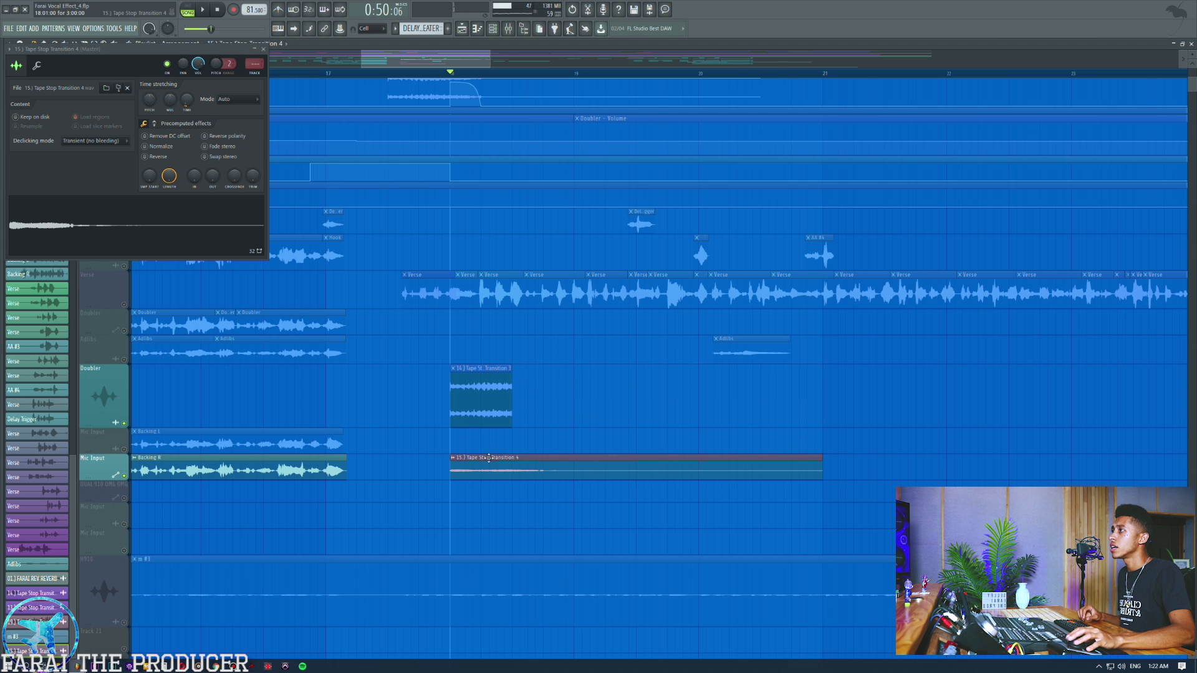
right_click(489, 405)
drag(489, 452, 488, 363)
key(space)
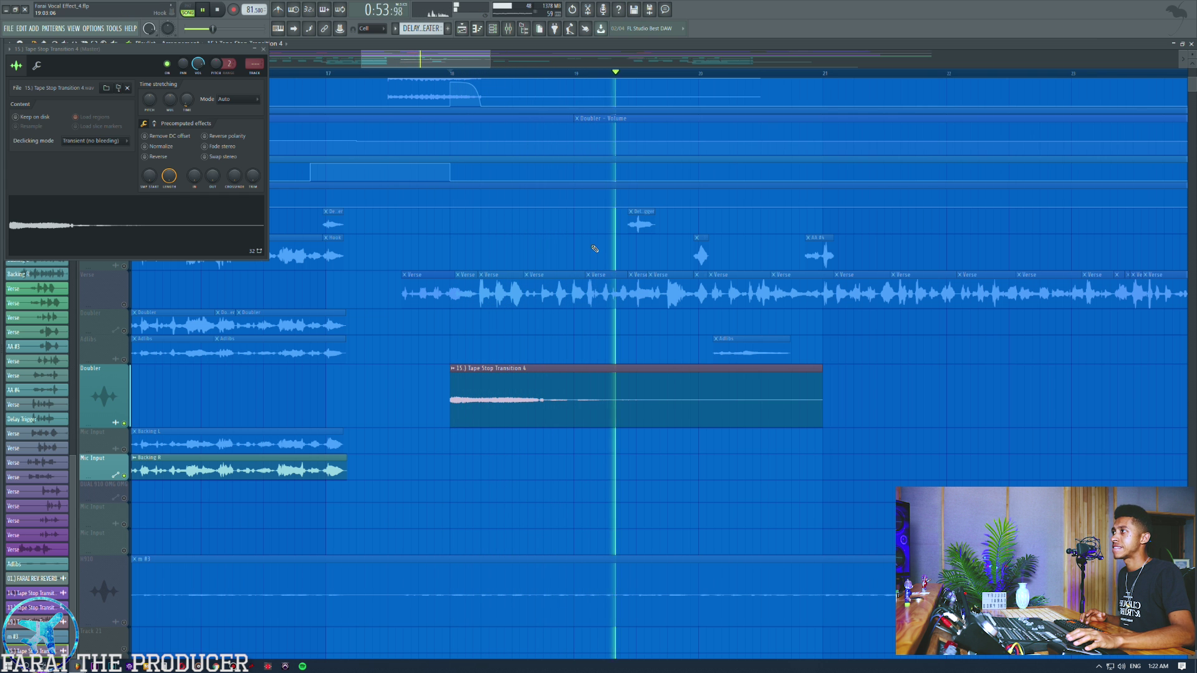
key(space)
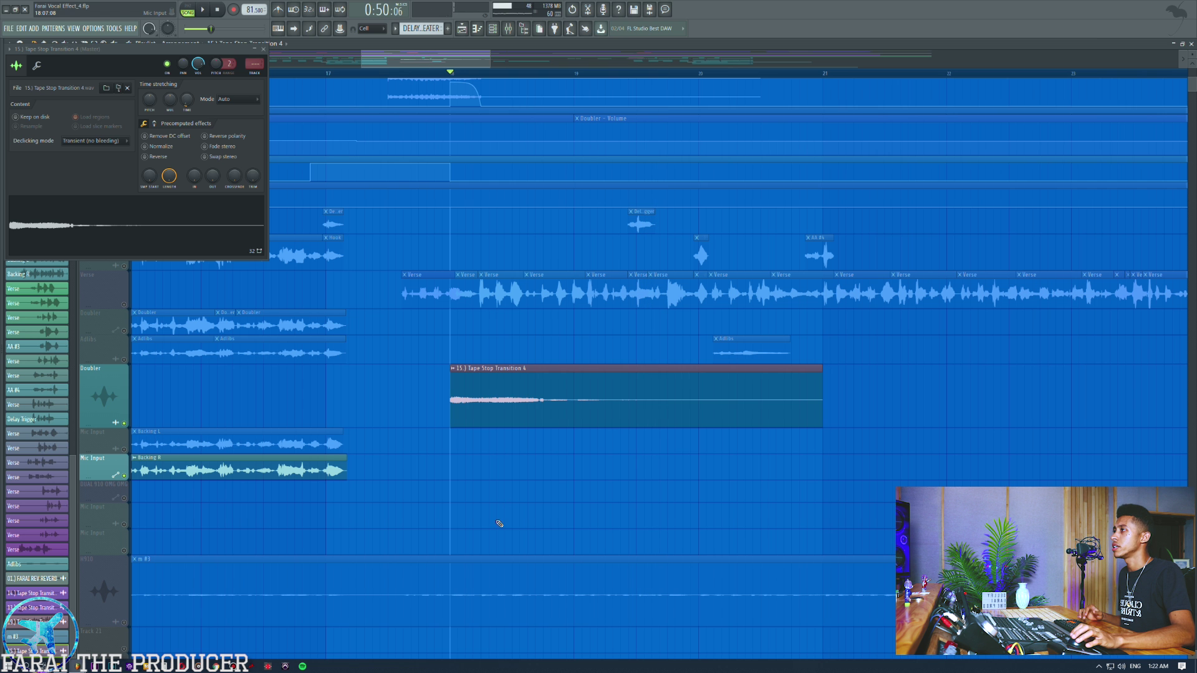
Delete the Tape Stop Transition 4 clip from the Doubler track and close its channel settings
right_click(509, 406)
click(264, 48)
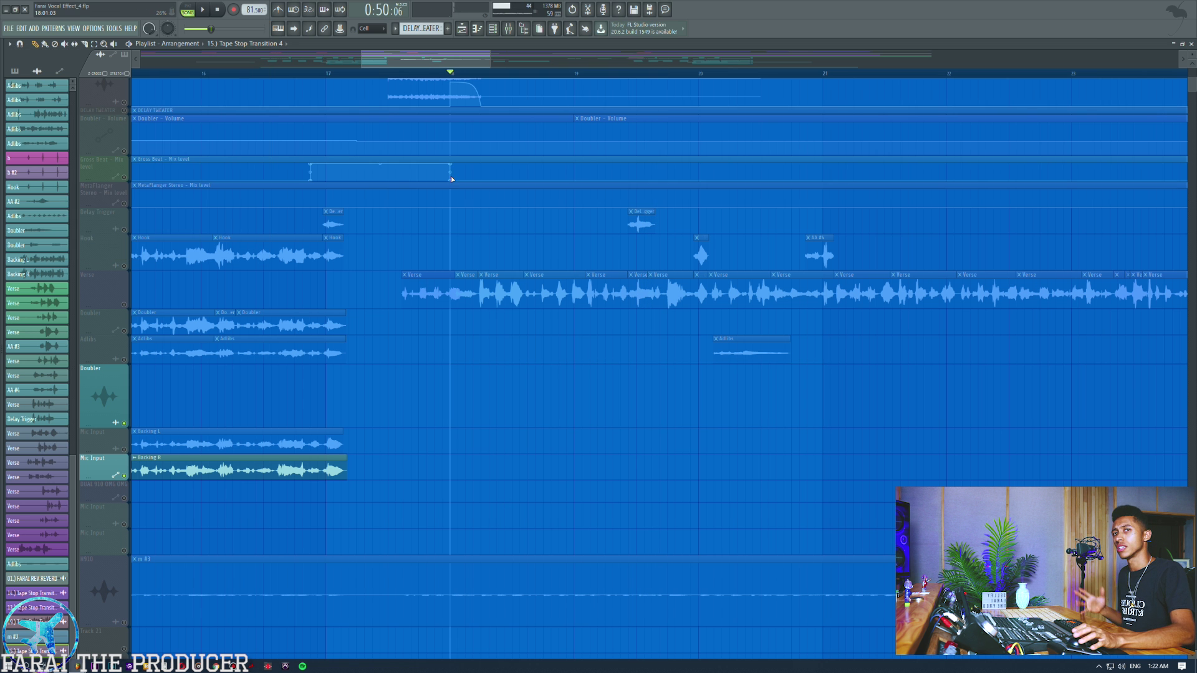
scroll(459, 275, up, 5)
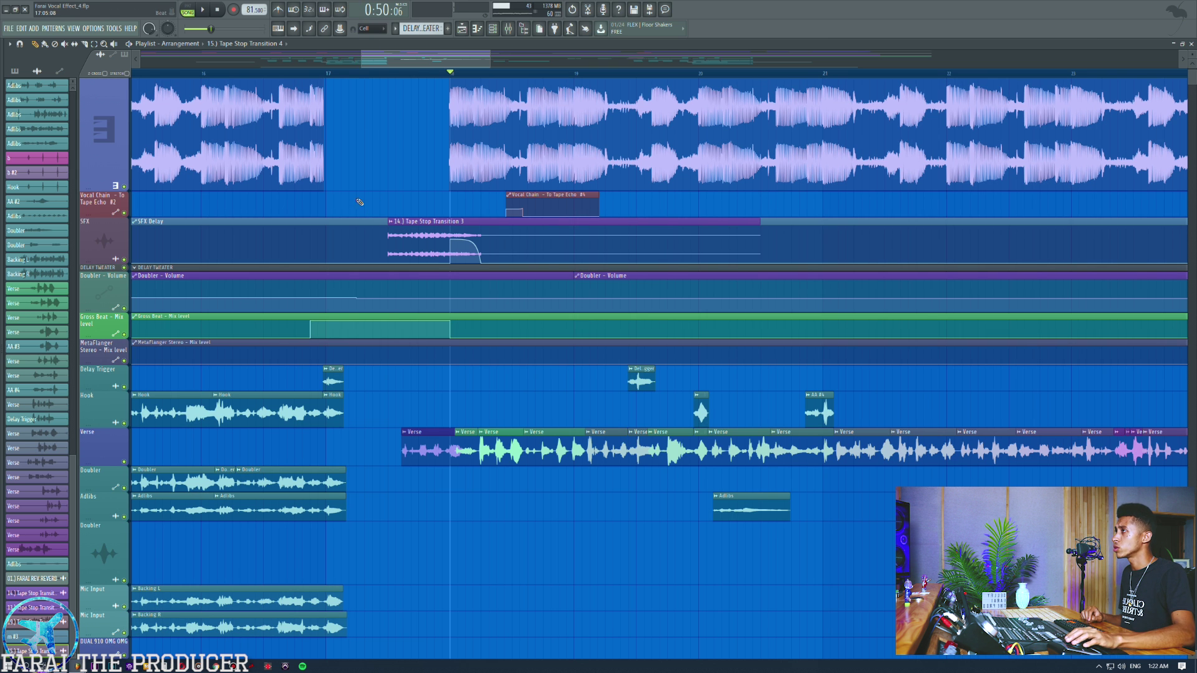
Play the arrangement from bar 24 through the Tape Stop Transition 2 clip on the SFX track
scroll(390, 76, down, 6)
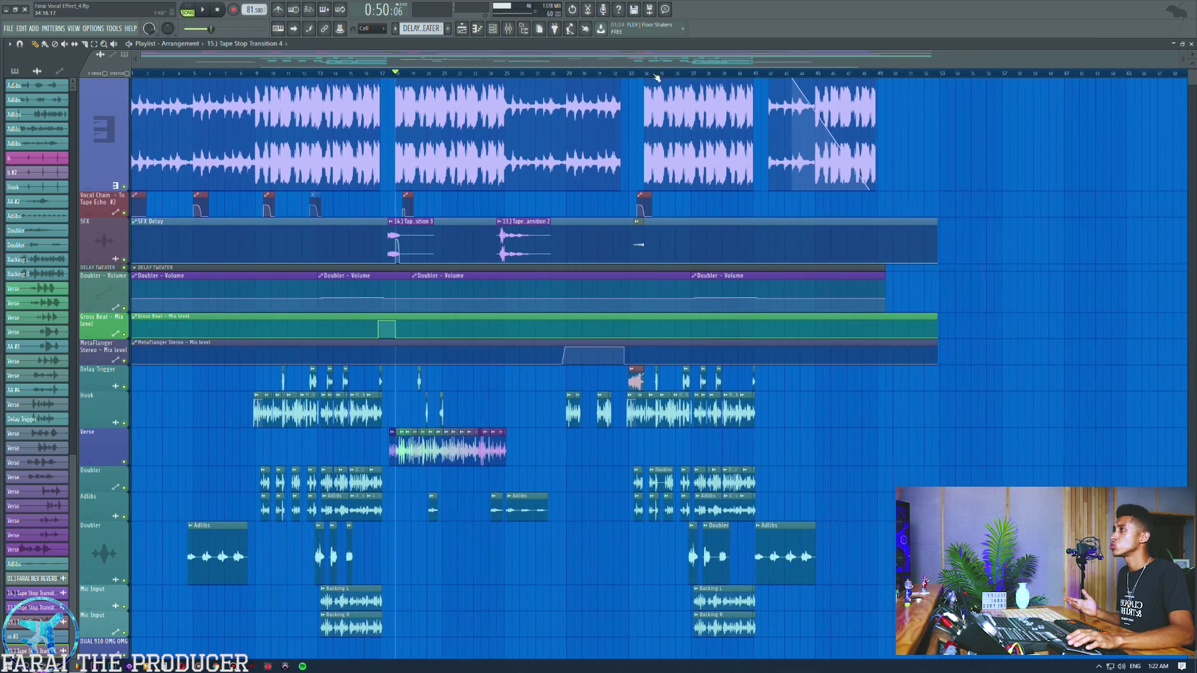
click(490, 74)
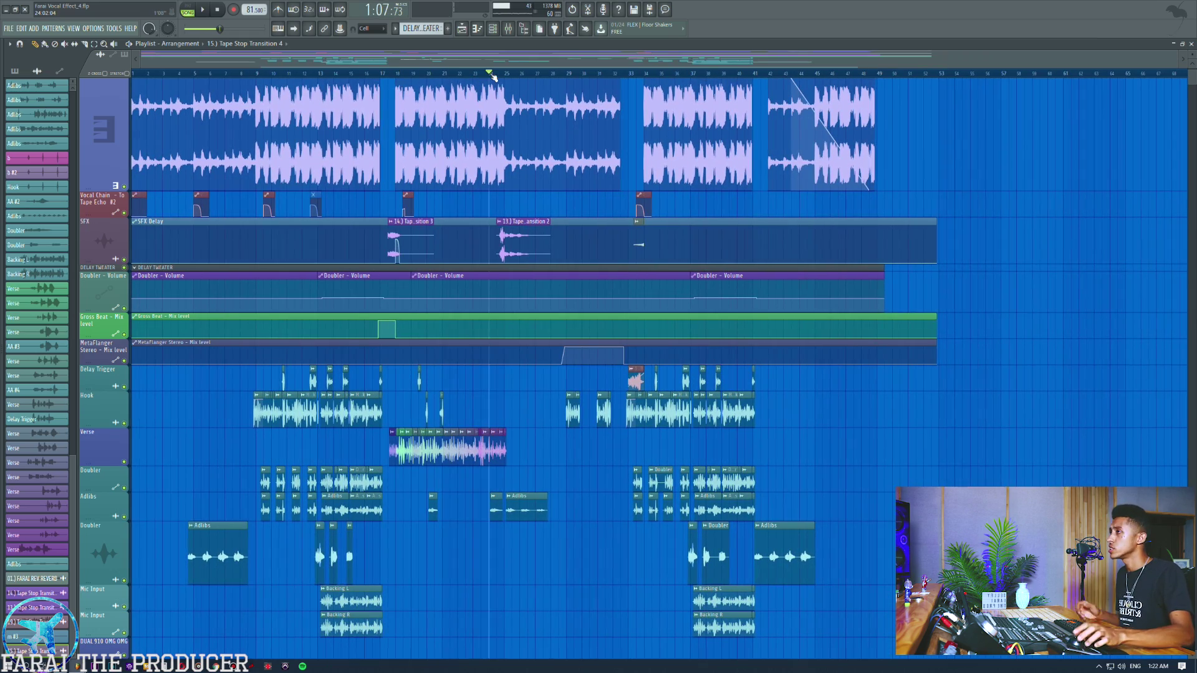
scroll(493, 75, up, 6)
key(space)
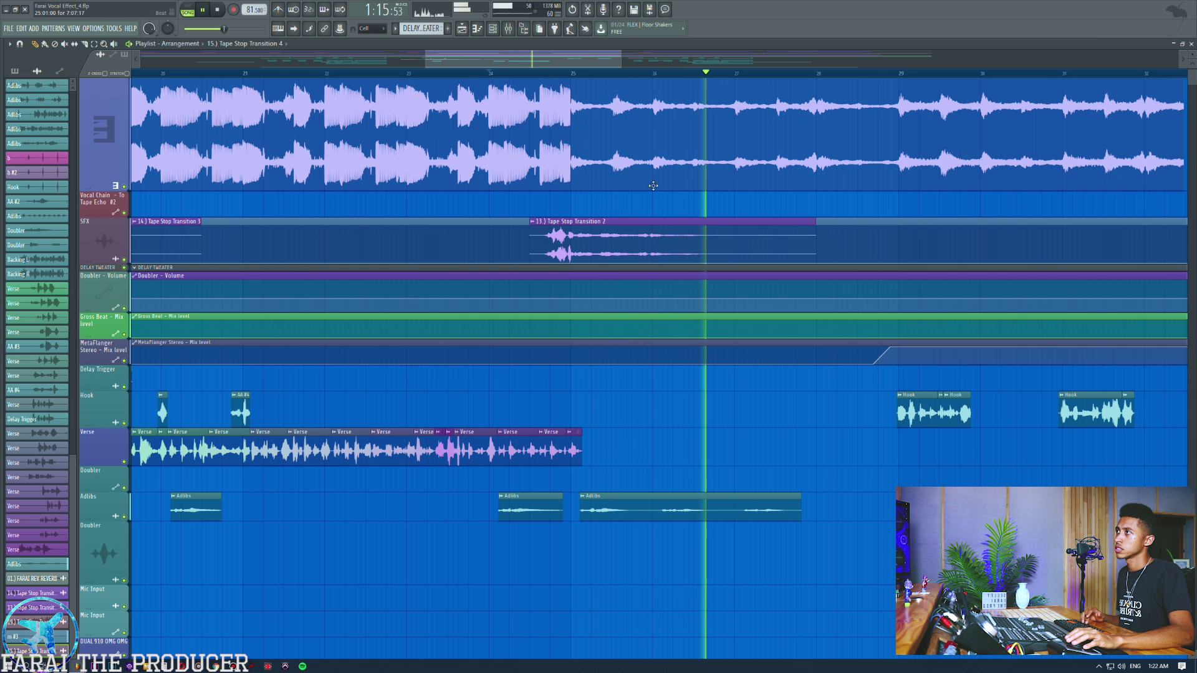
key(space)
Open the Tape Stop Transition 2 clip's channel settings beside its waveform and copy the fade-in value
double_click(627, 229)
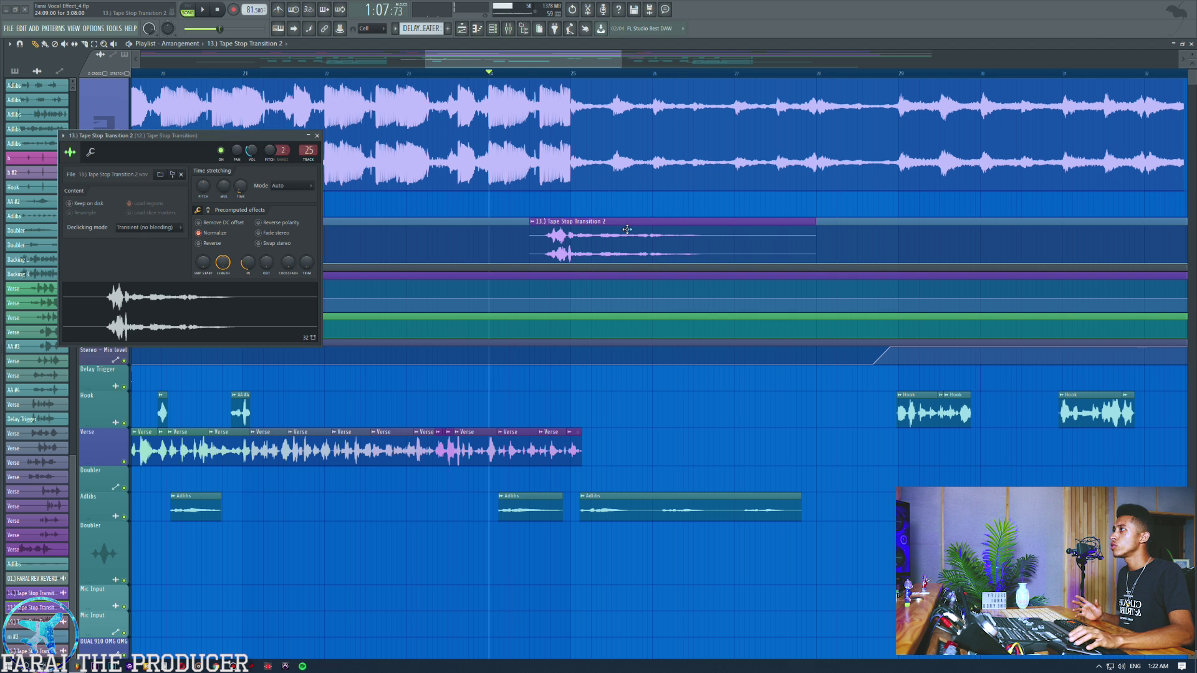
drag(238, 138, 882, 294)
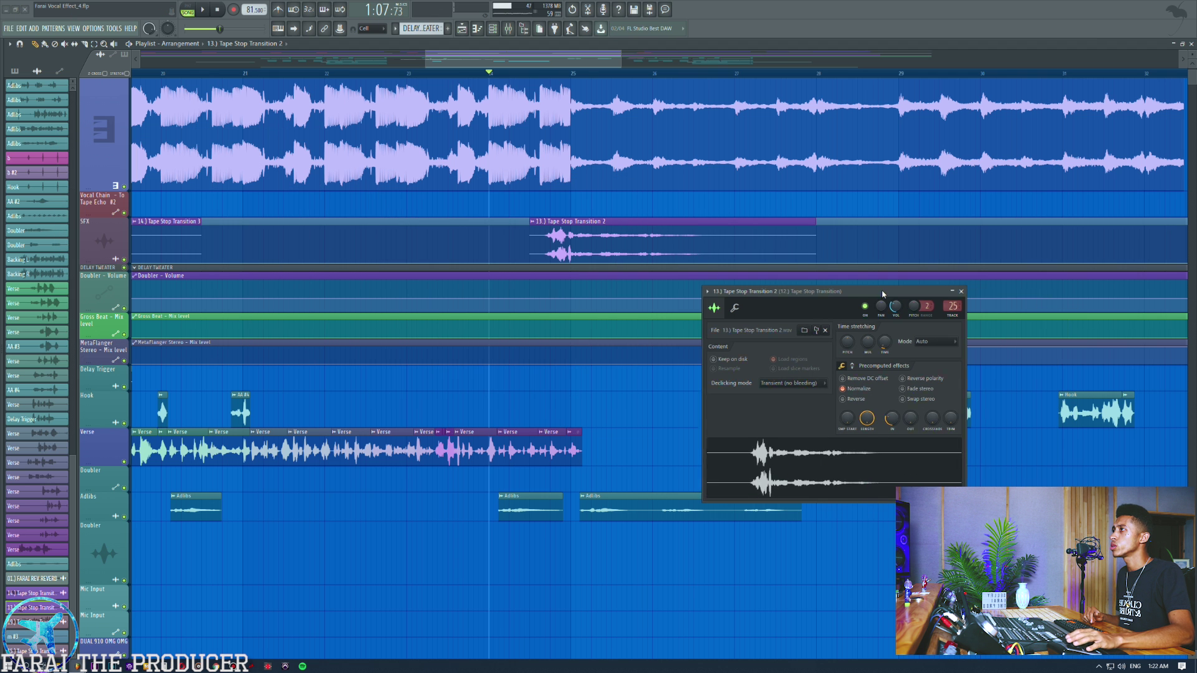
right_click(888, 419)
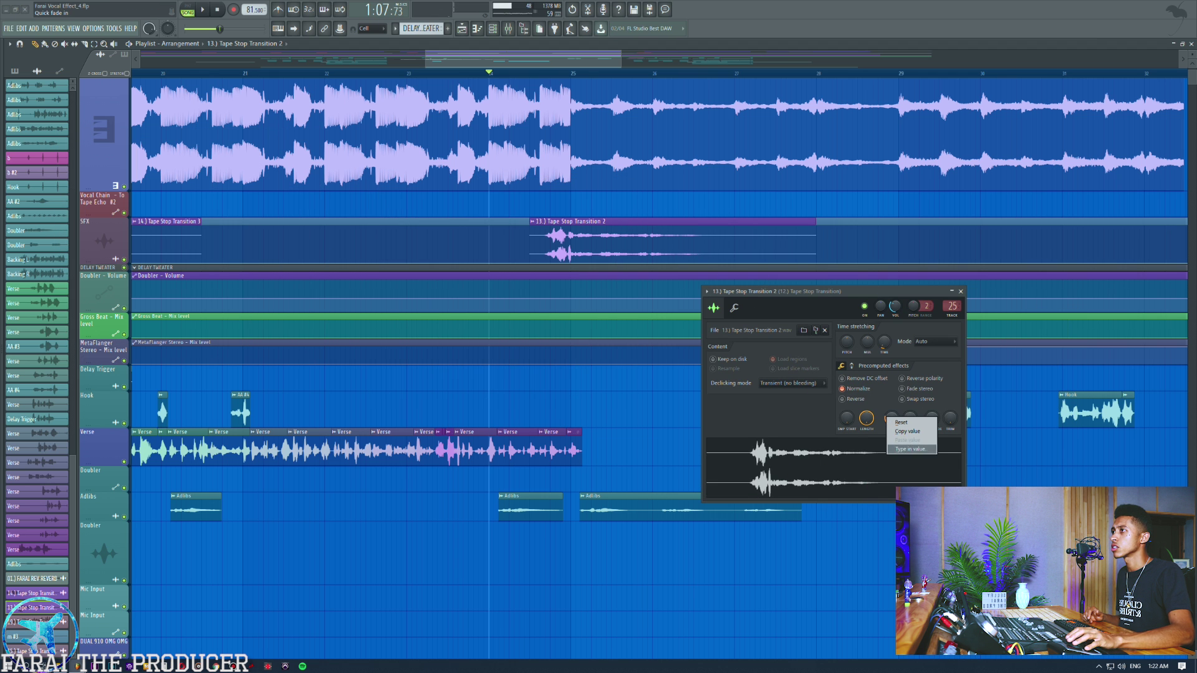
click(897, 431)
Try the Tape Stop Transition 2 sample without normalization and with its fade-in reset, restore both, and close its channel settings
click(857, 391)
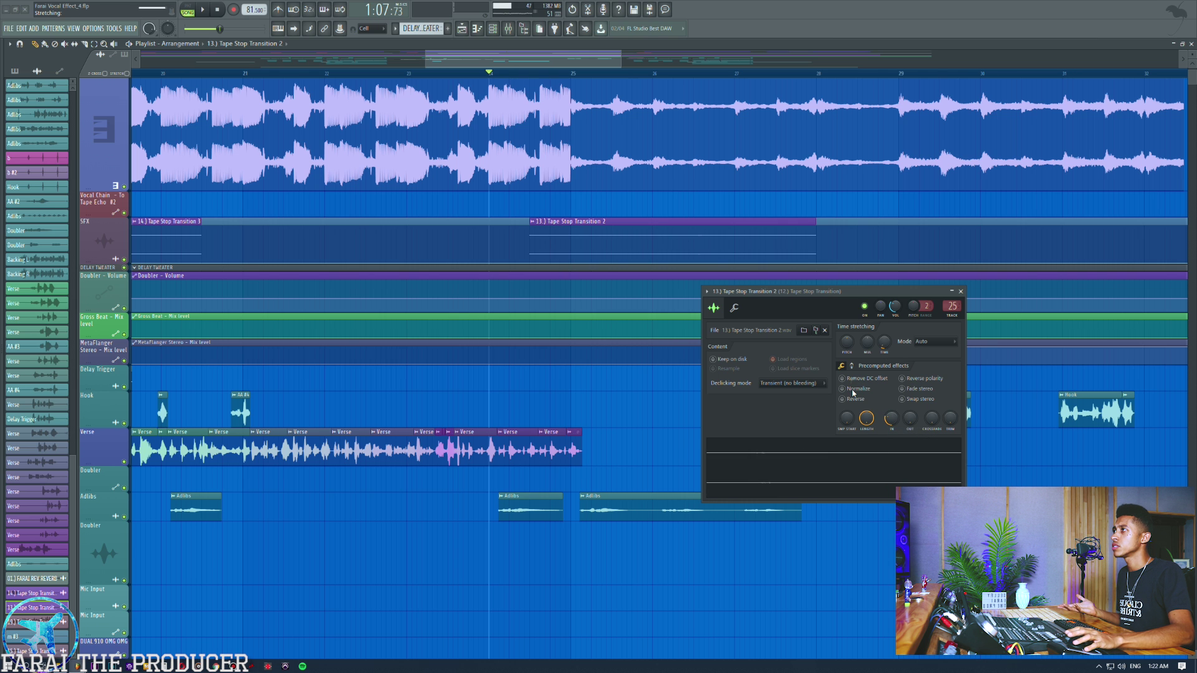
click(854, 390)
right_click(898, 423)
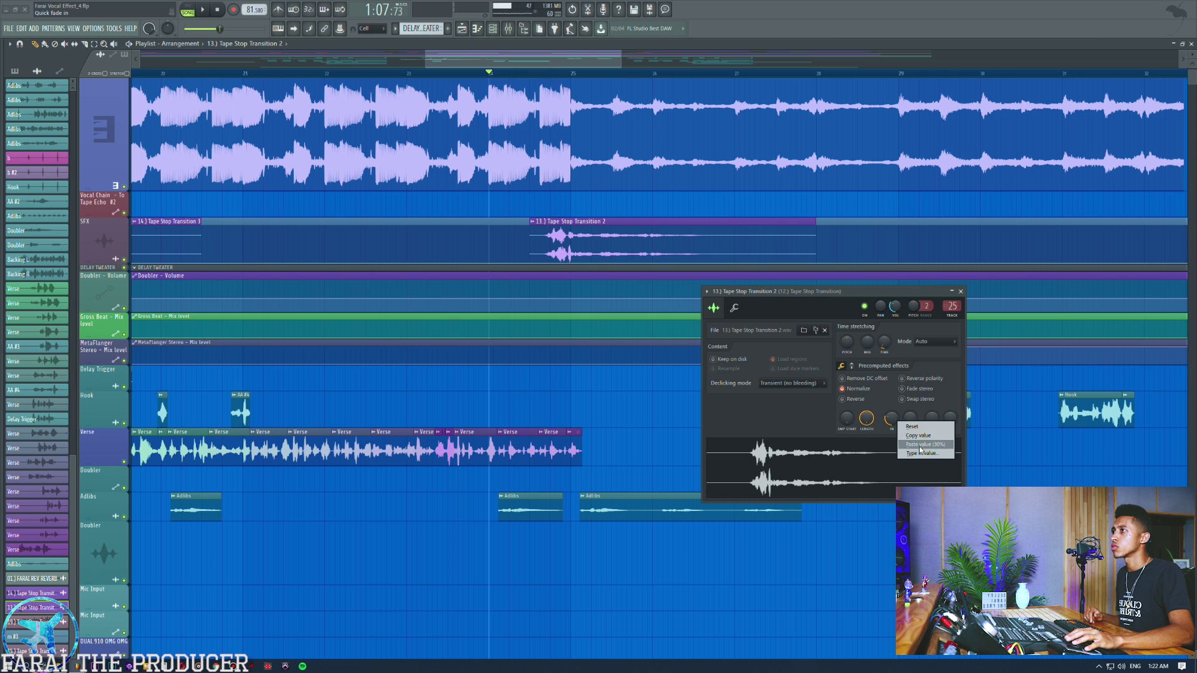
click(911, 426)
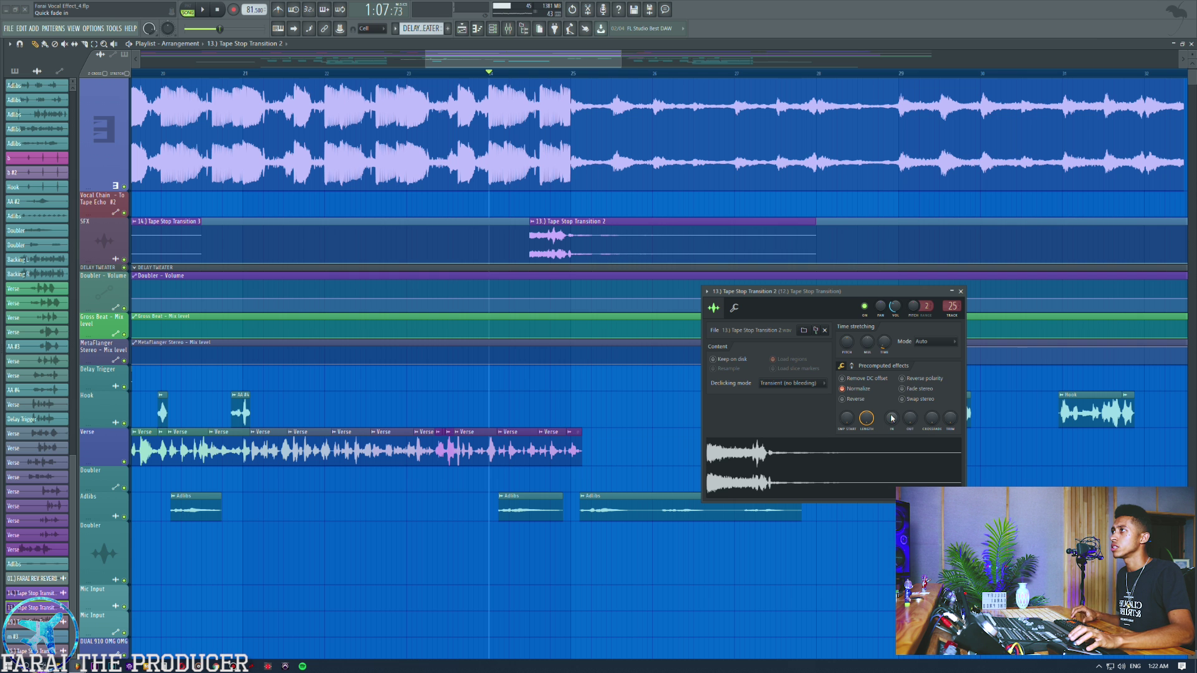
key(ctrl+z)
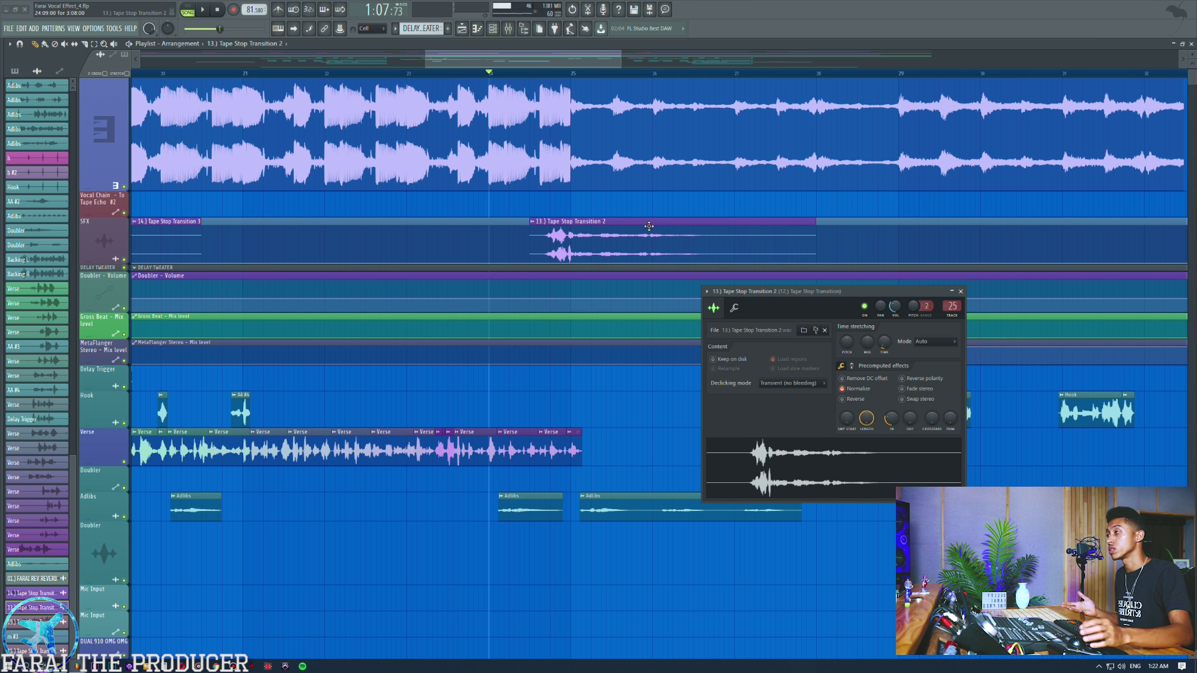
click(961, 292)
Show the whole arrangement and set the playback position inside bar 33
scroll(572, 80, down, 6)
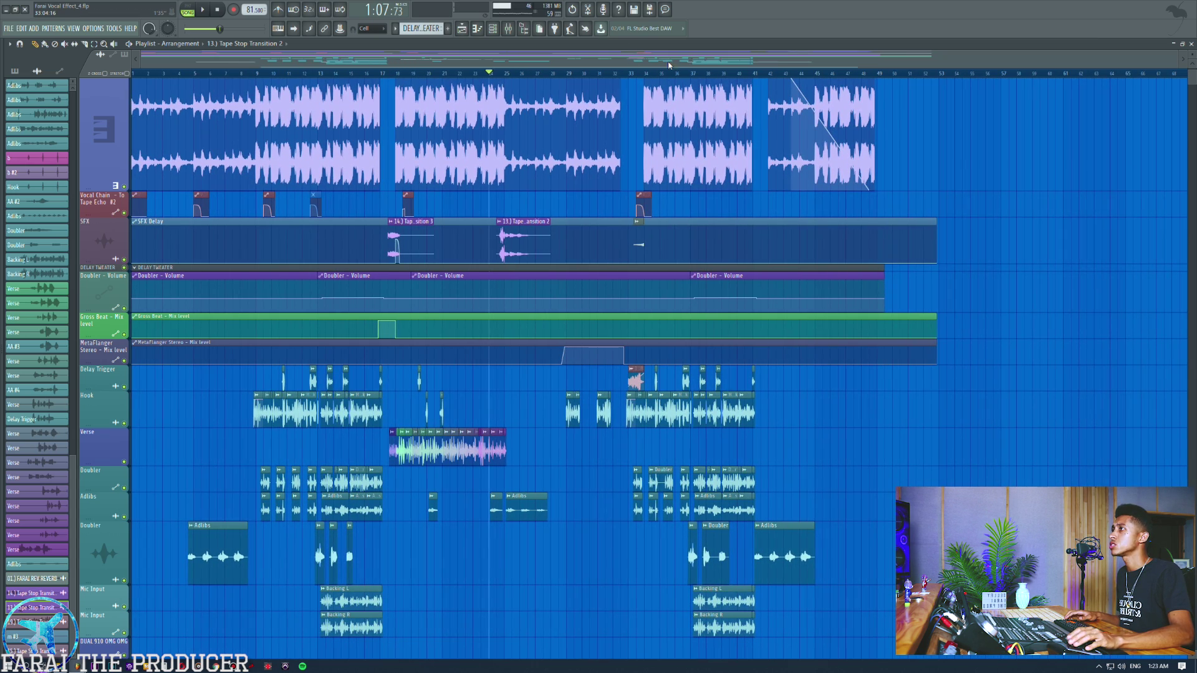
click(636, 74)
scroll(636, 76, up, 5)
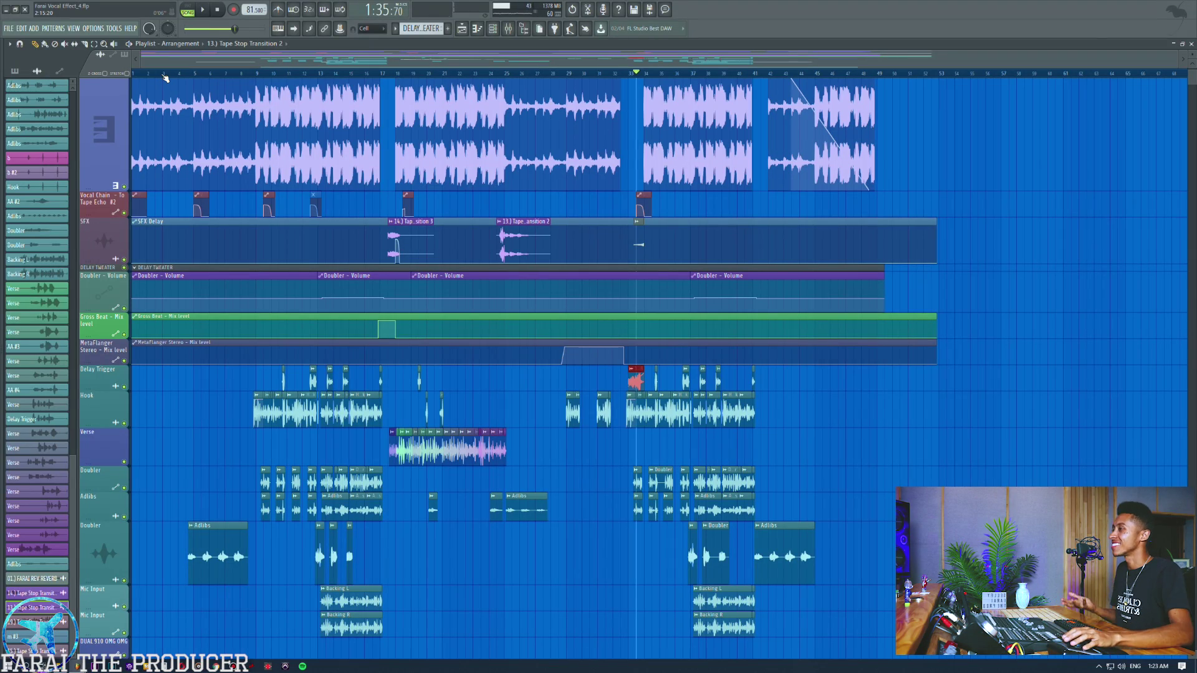
Switch to the sound effects pack folder, add 25.) H3000 THUNDER 412 at the start of the Delay Trigger track and play it
key(alt+Tab)
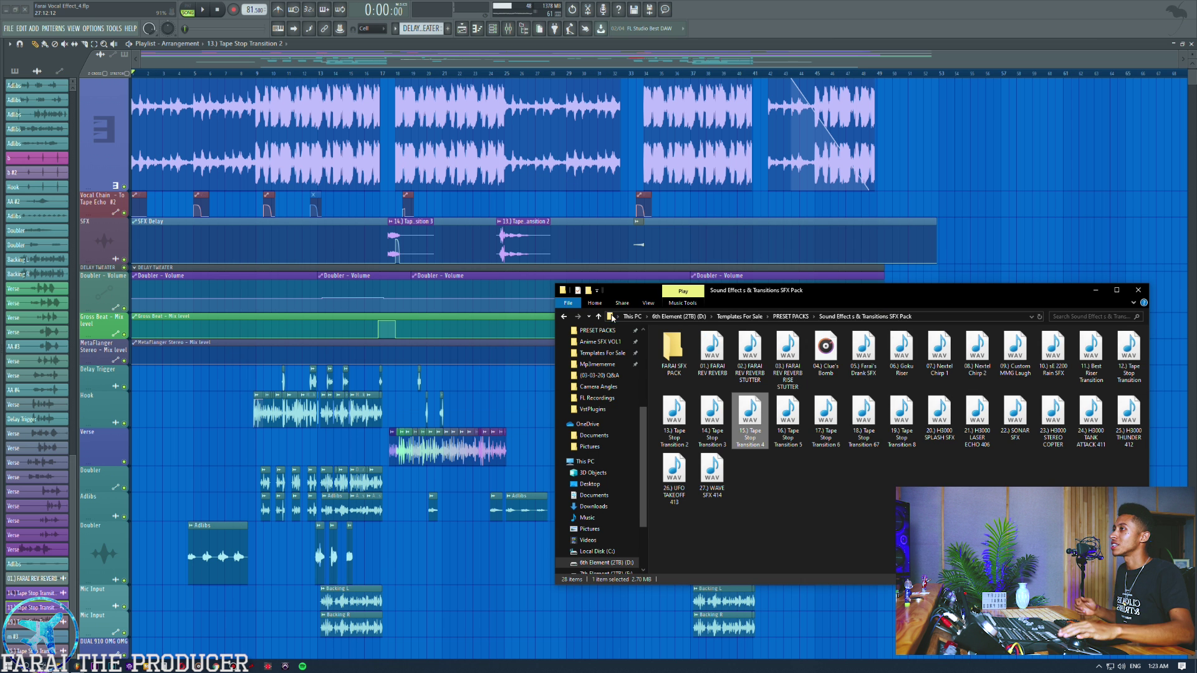
click(1130, 419)
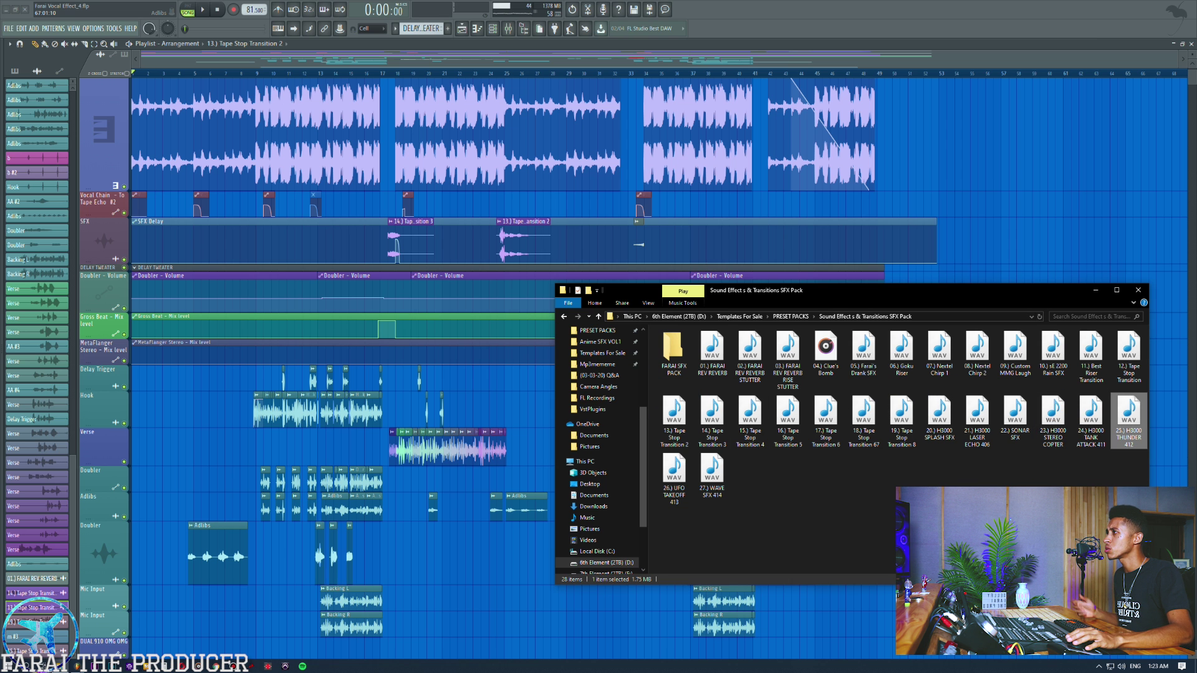
drag(1130, 419, 153, 382)
key(space)
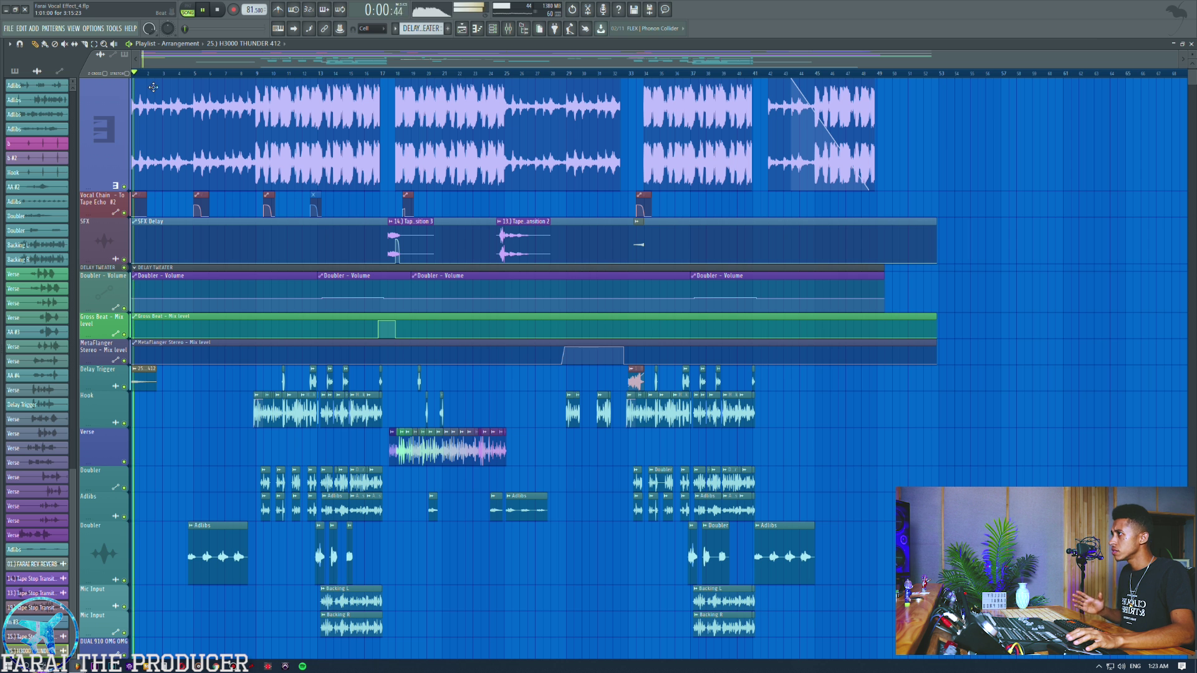
Stop playback and route the H3000 THUNDER 412 channel to mixer track 25 in its channel settings
double_click(152, 382)
click(218, 6)
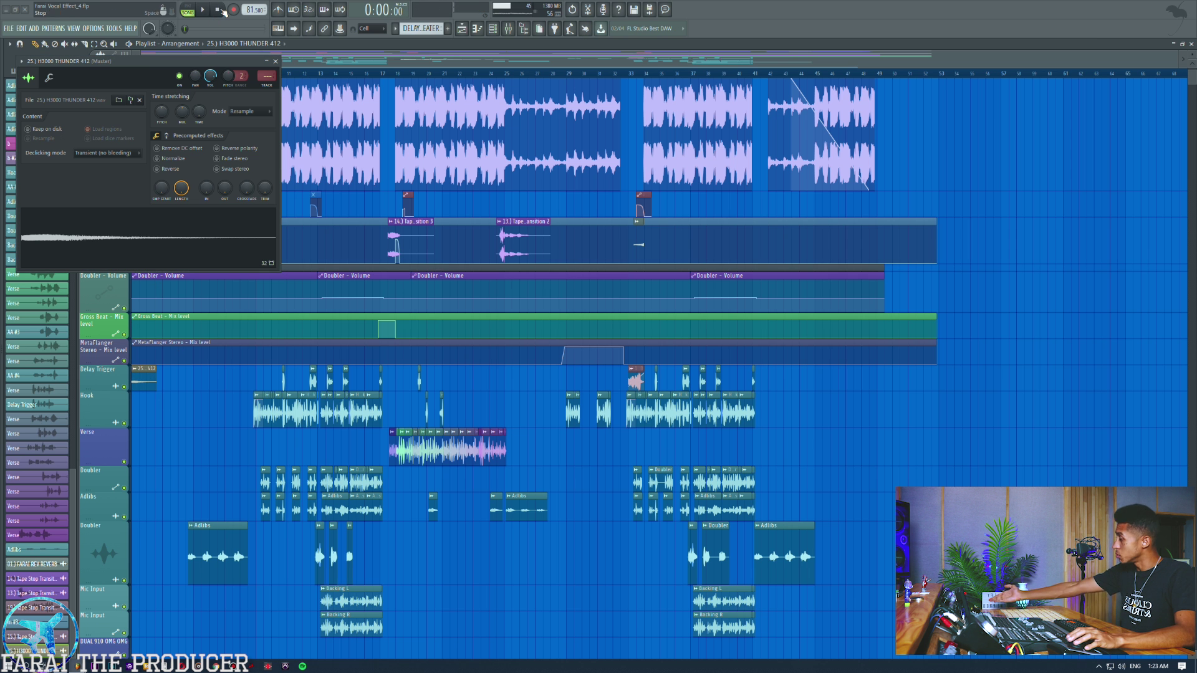
click(509, 31)
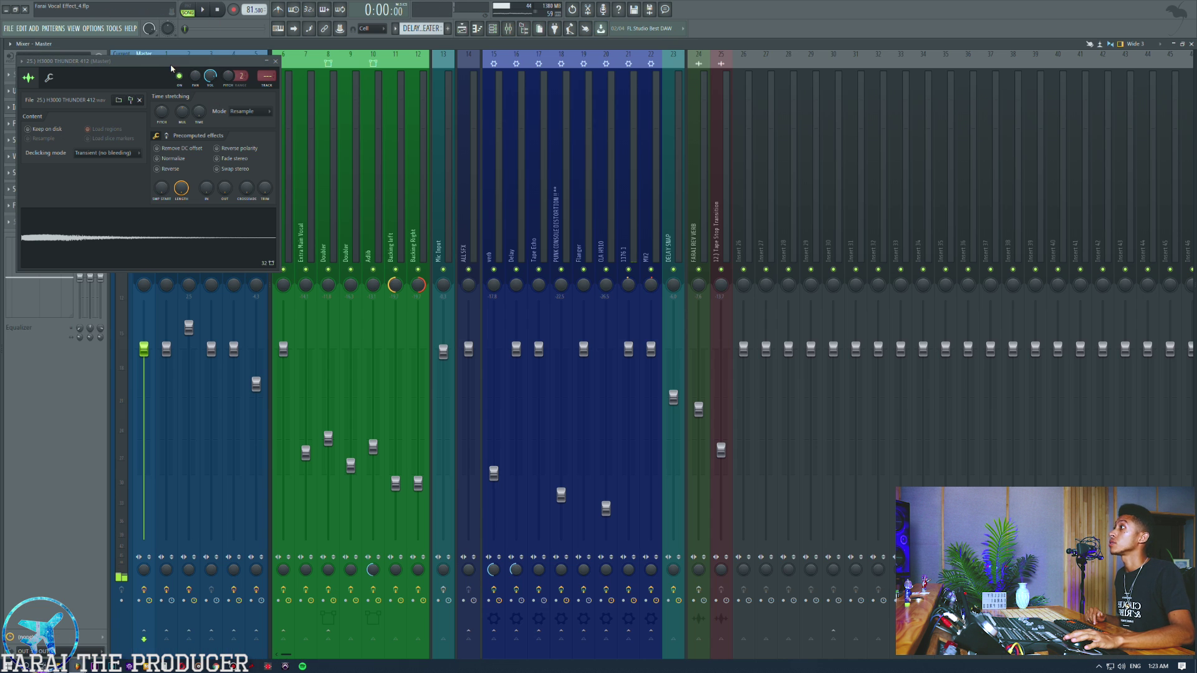
drag(174, 72, 294, 265)
drag(388, 274, 389, 273)
Rename mixer track 25, used for the tape stop samples, as SFX
double_click(723, 230)
text(SFX)
key(Return)
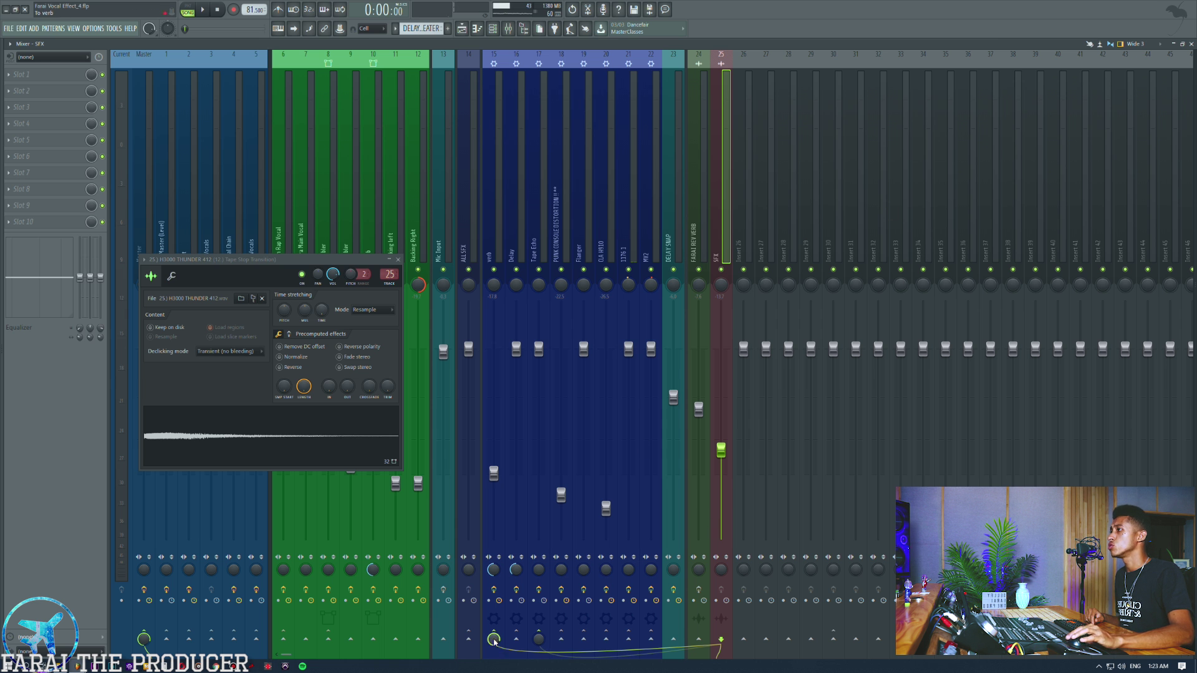
Play the thunder sample with and without the verb mixer track's fader raised, restore the fader, and close the channel settings
key(space)
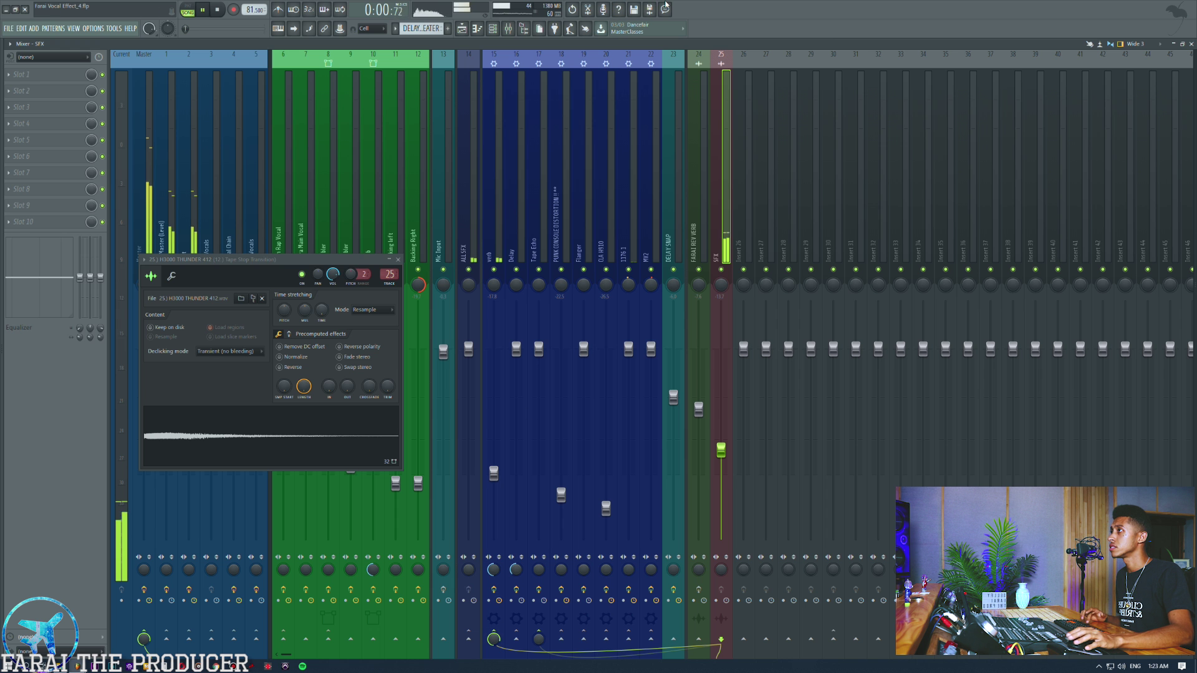
click(493, 475)
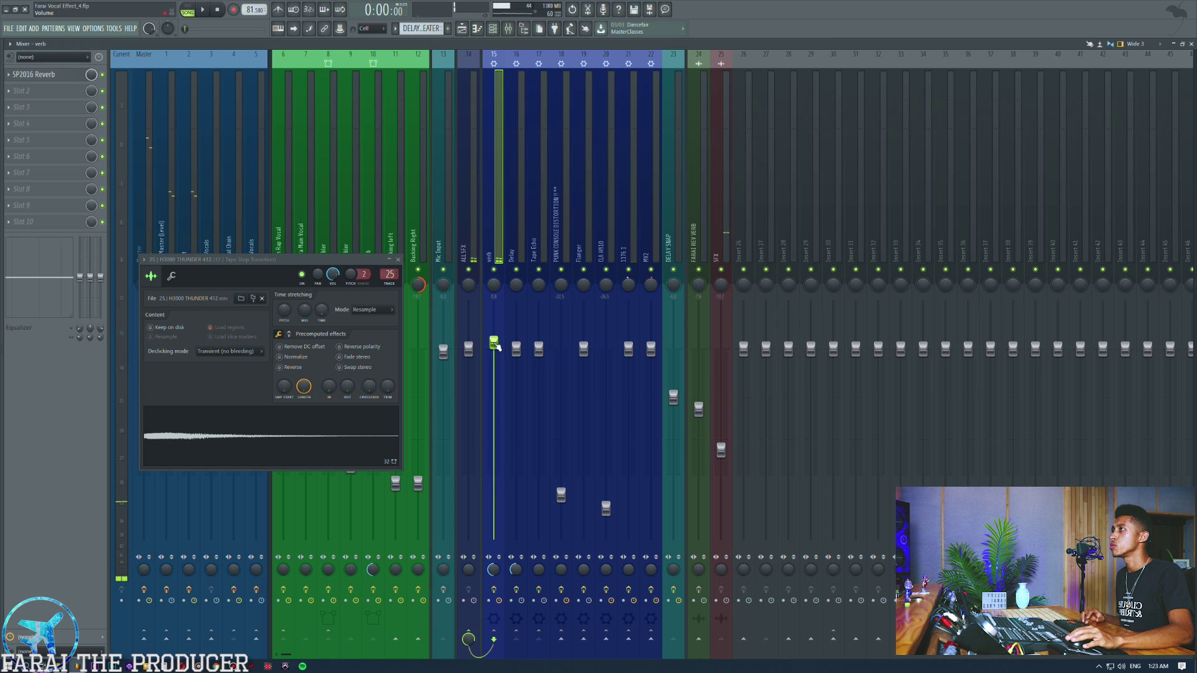
key(space)
key(space)
key(ctrl+z)
click(400, 260)
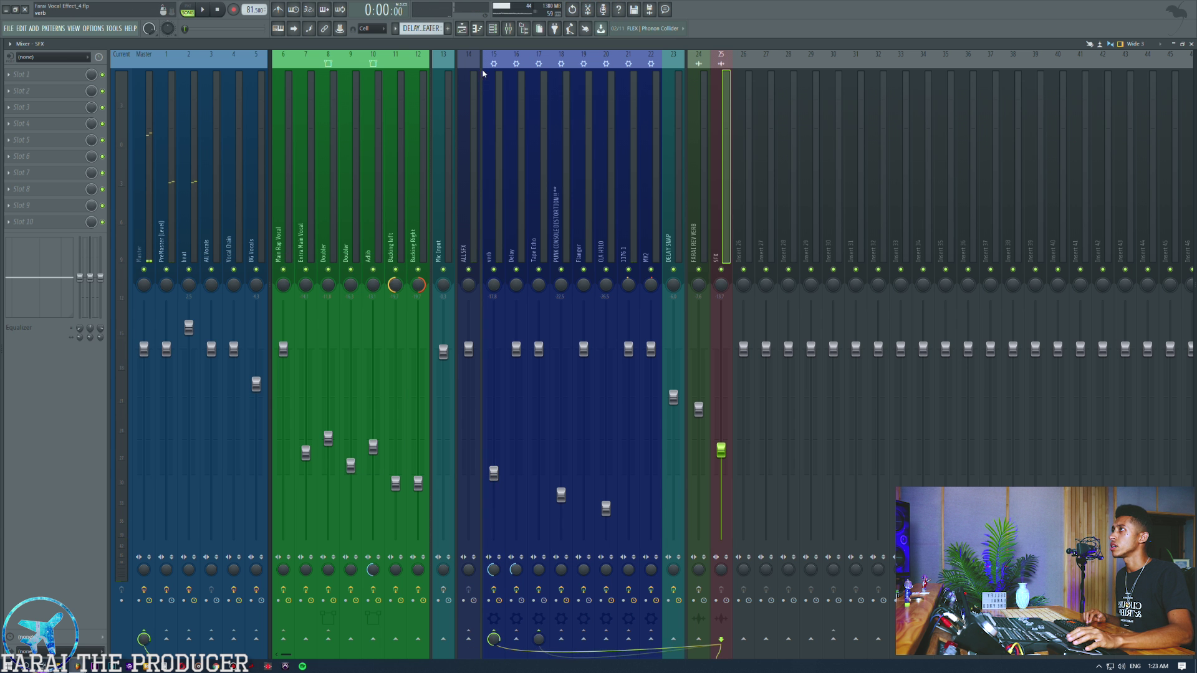
Return to the playlist and play the arrangement from the start through the thunder sample into the first Adlibs clip
click(462, 29)
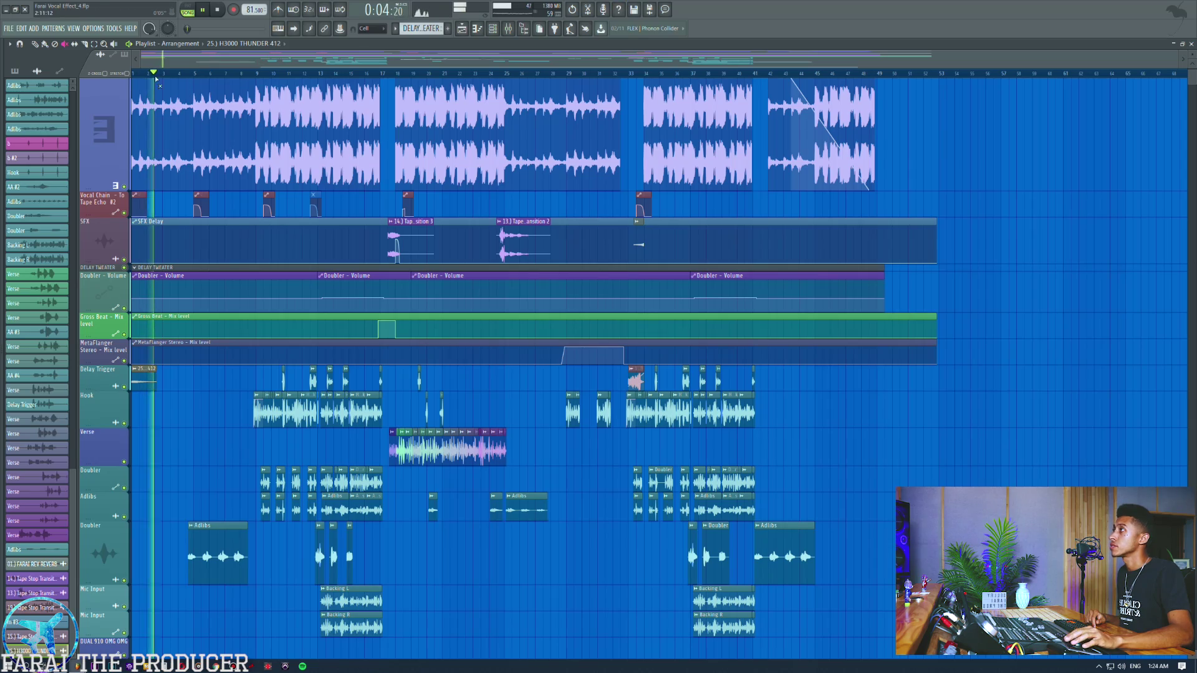
scroll(219, 427, up, 4)
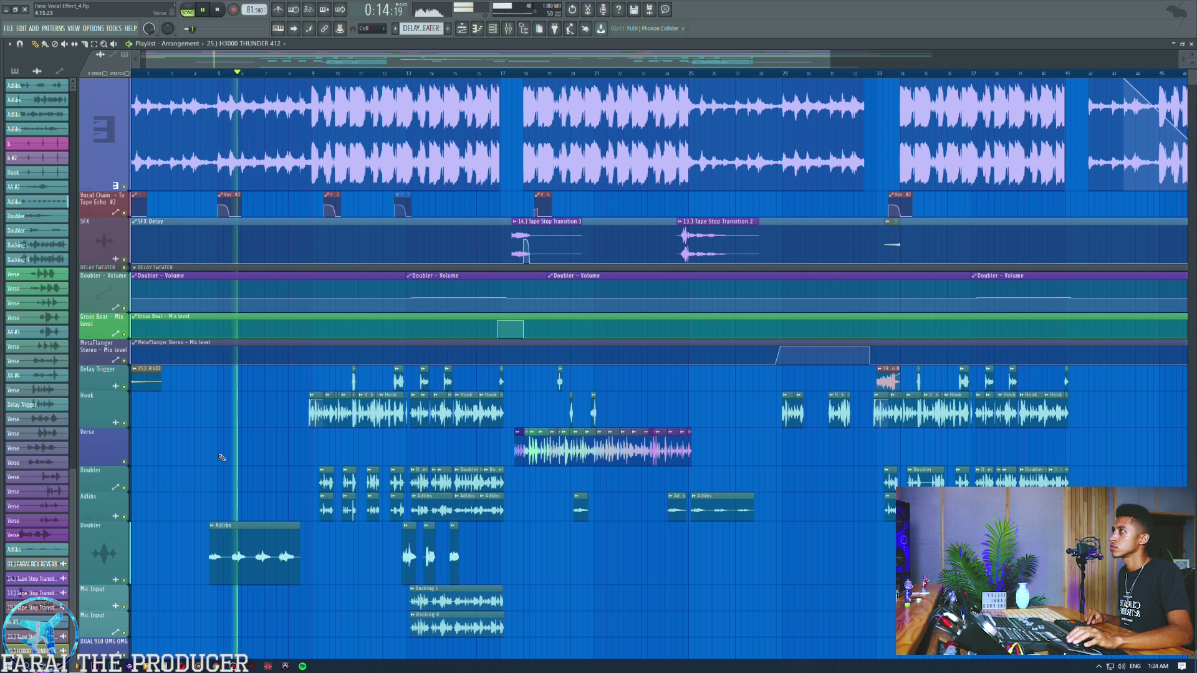
key(space)
Set the playback position to bar 8, just before the first Hook clip
click(296, 74)
scroll(296, 74, up, 5)
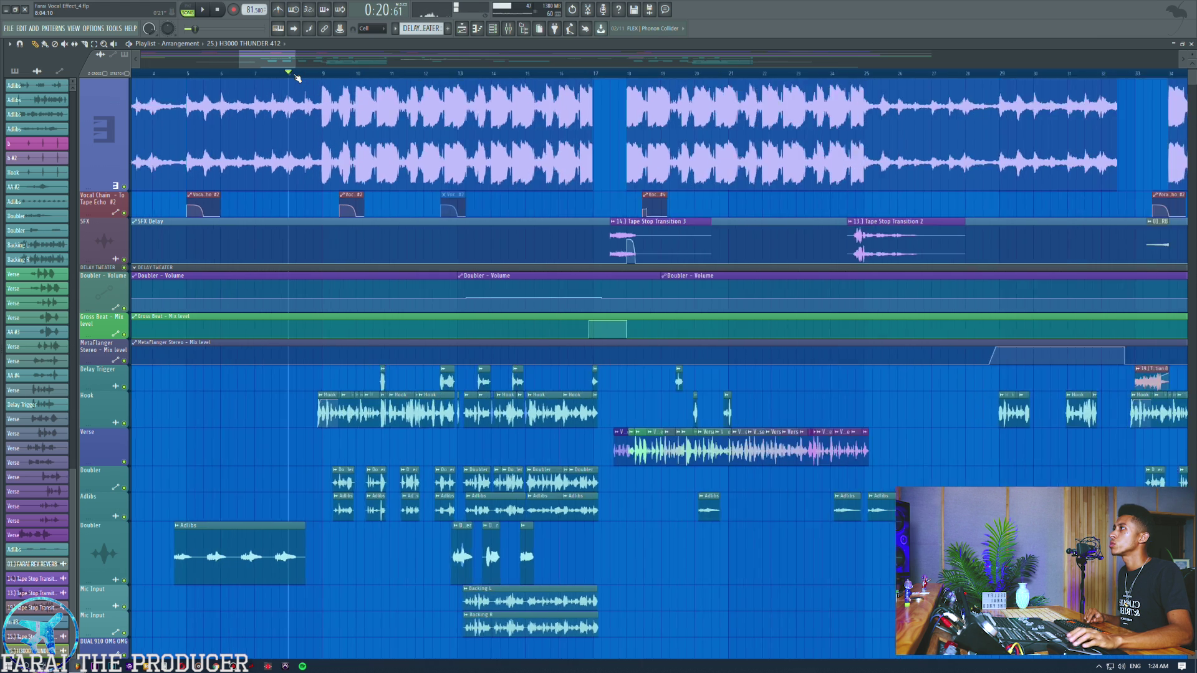
ctrl+click(432, 121)
ctrl+click(466, 481)
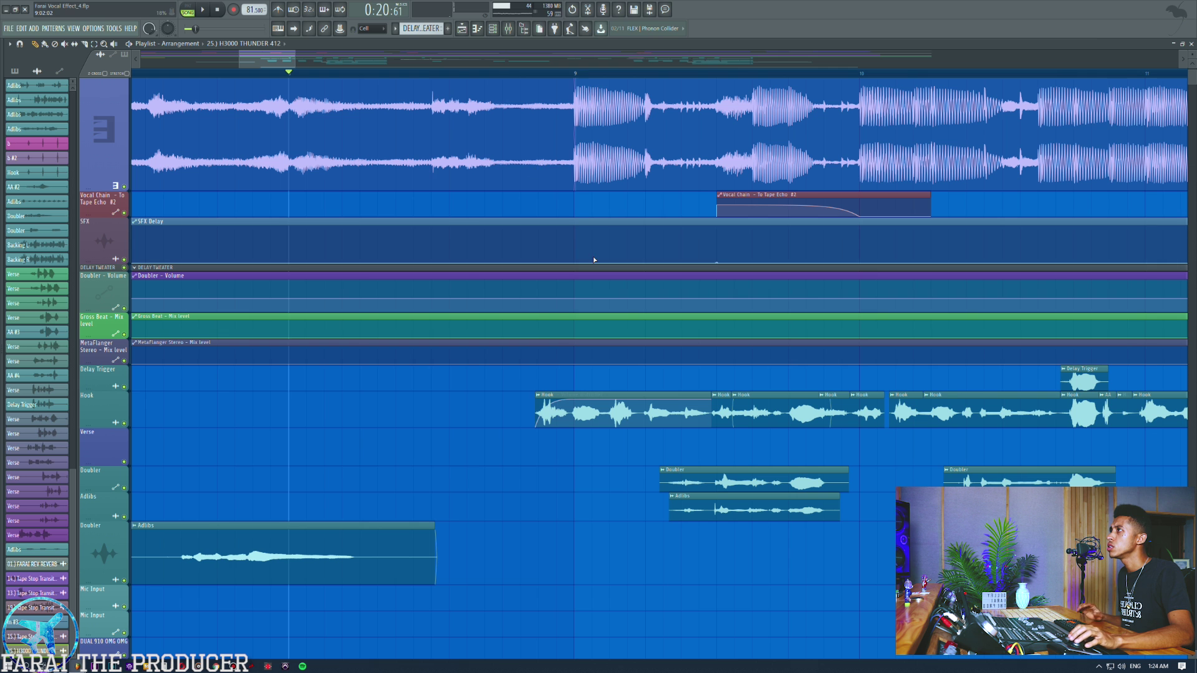
Preview Tape Stop Transition 5, 4, 3 and 8 and 20.) H3000 SPLASH SFX from the sound effects pack folder, and close the media player
key(alt+Tab)
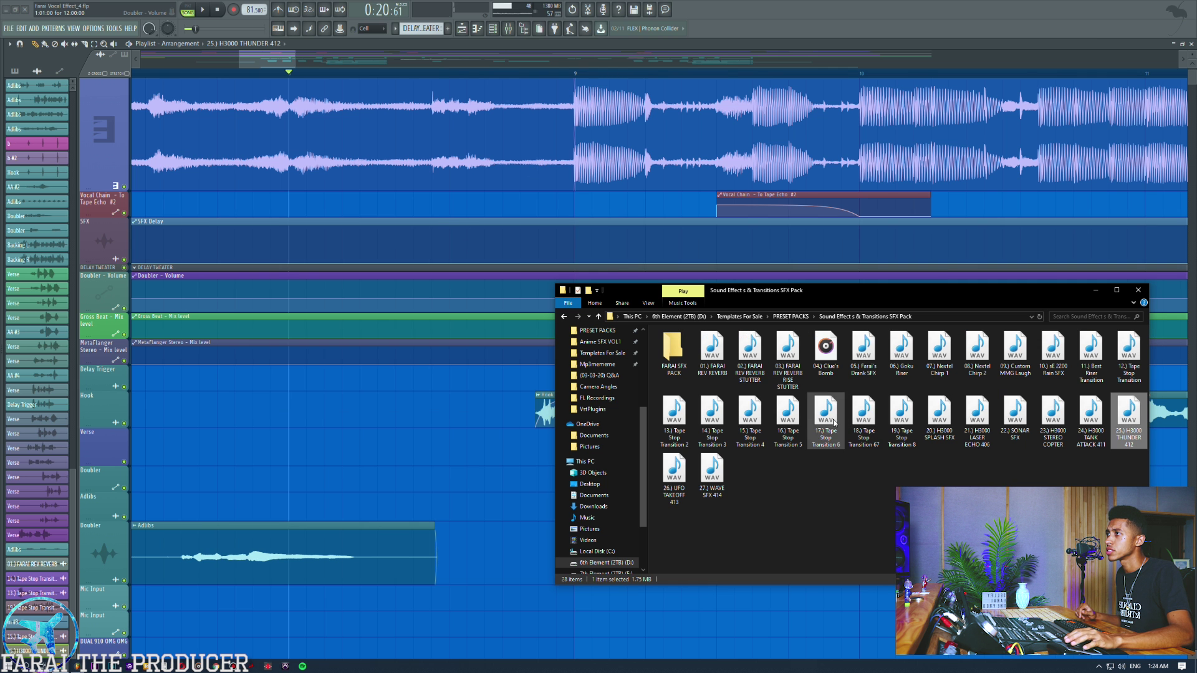
click(783, 423)
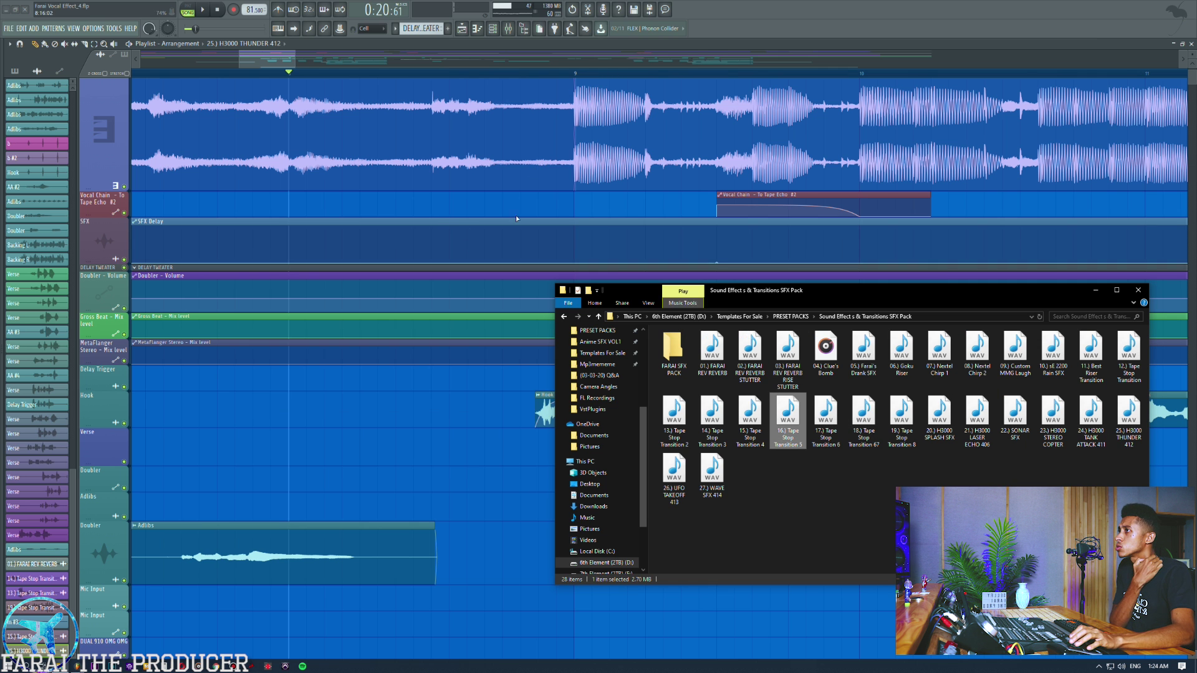
click(103, 60)
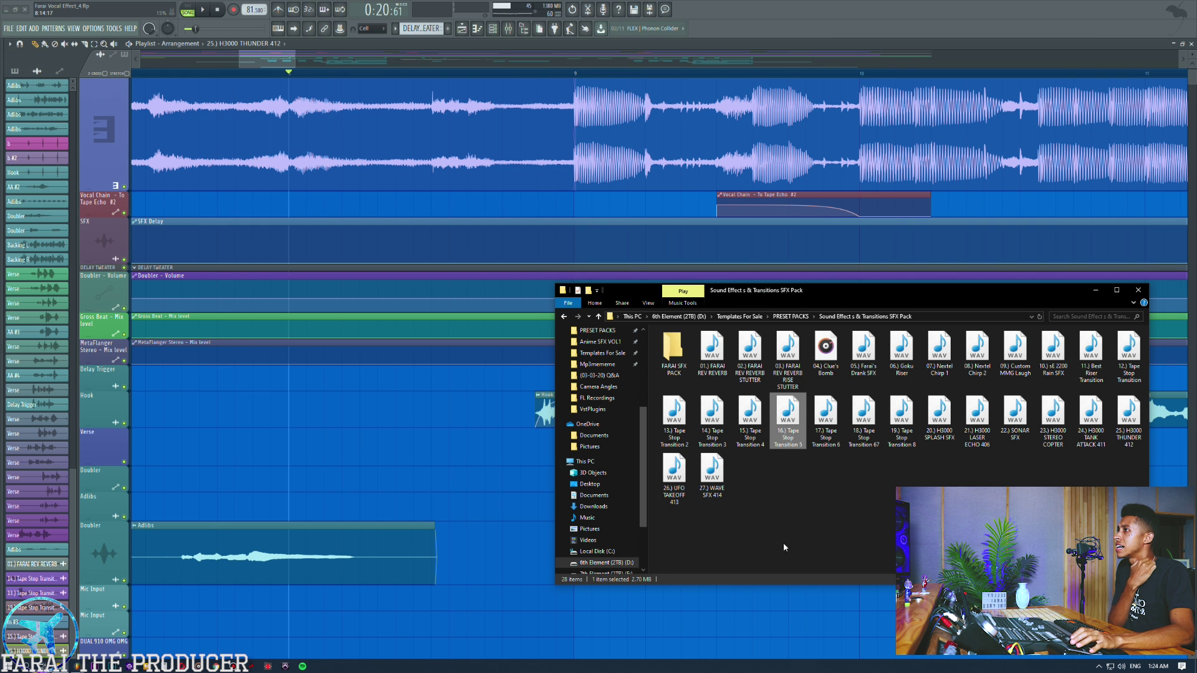
double_click(788, 439)
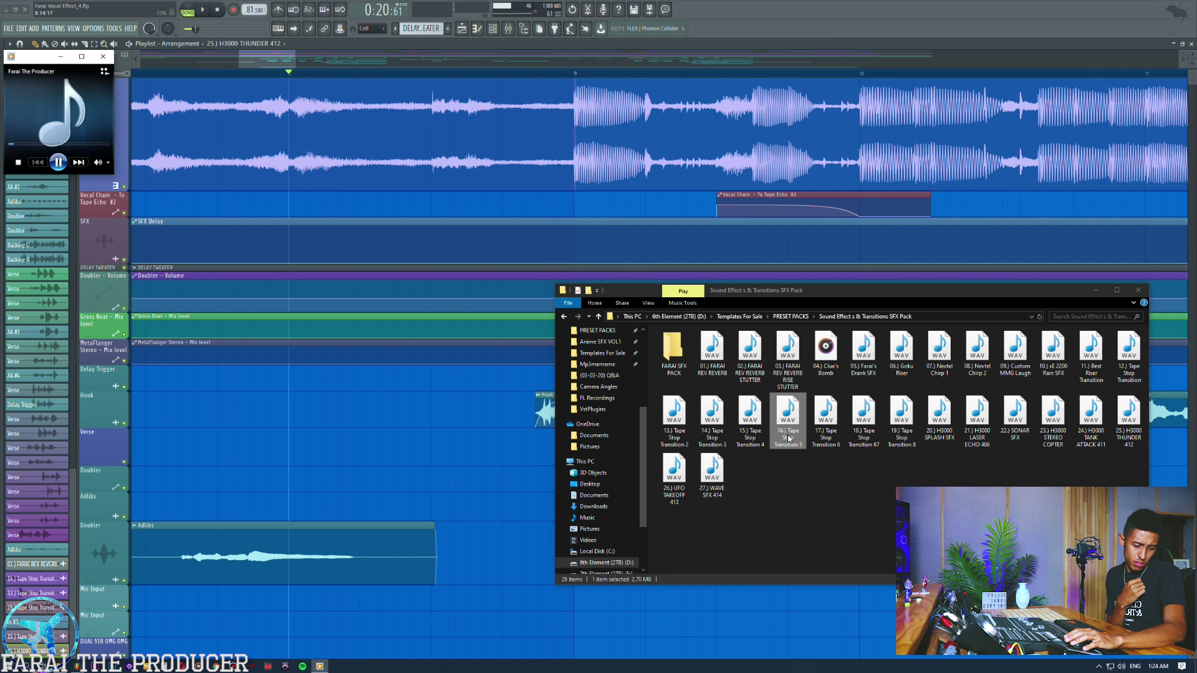
drag(28, 57, 241, 156)
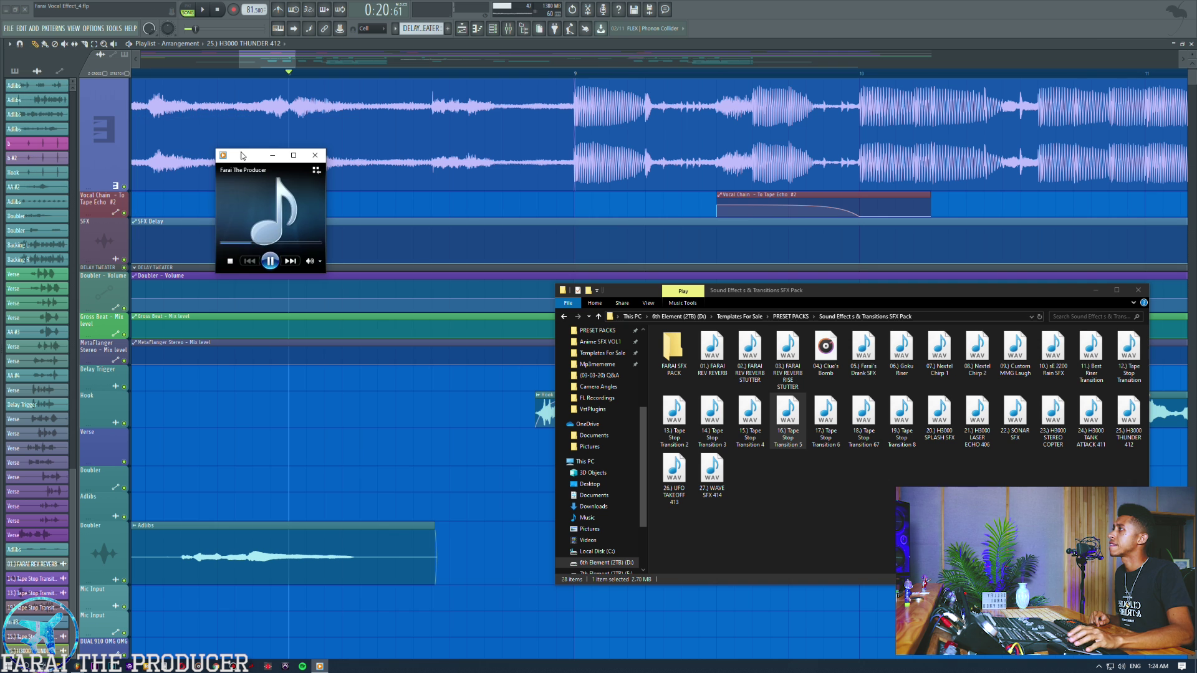
double_click(750, 417)
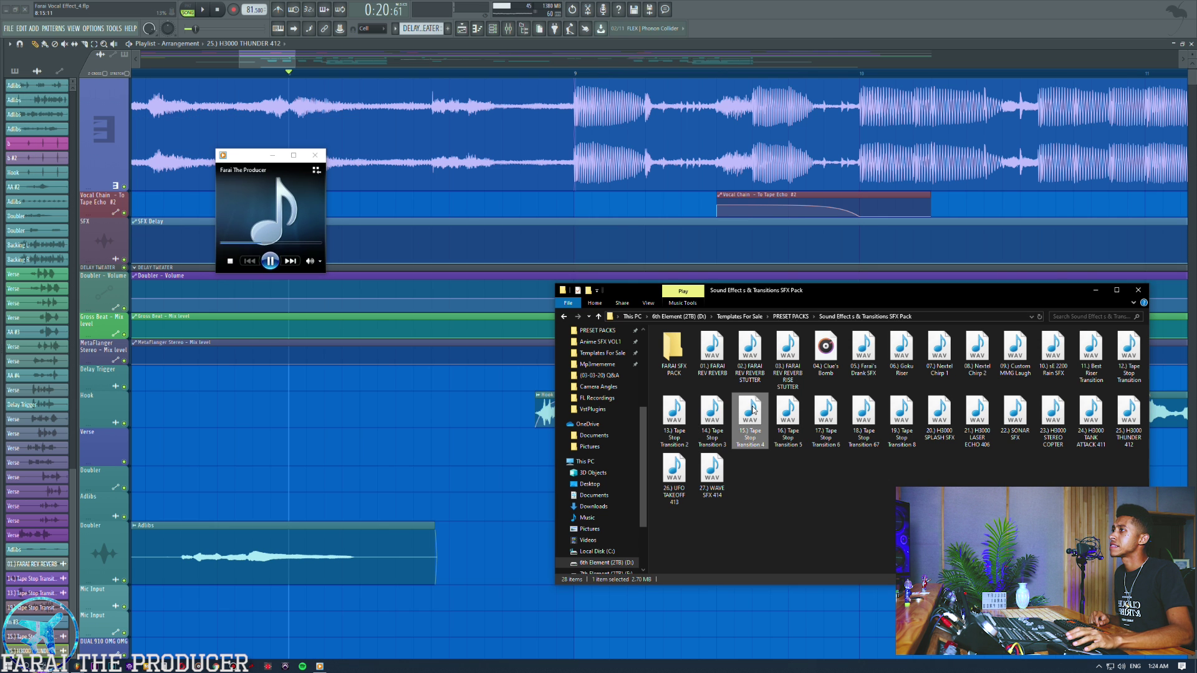
double_click(718, 419)
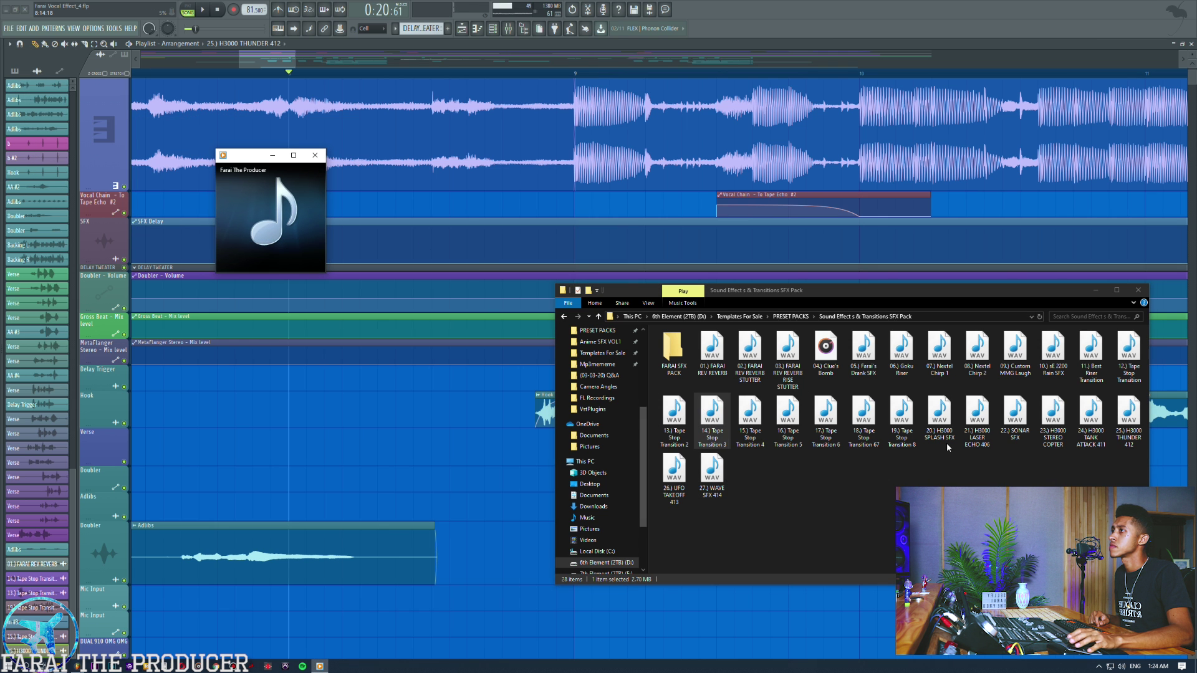
double_click(914, 419)
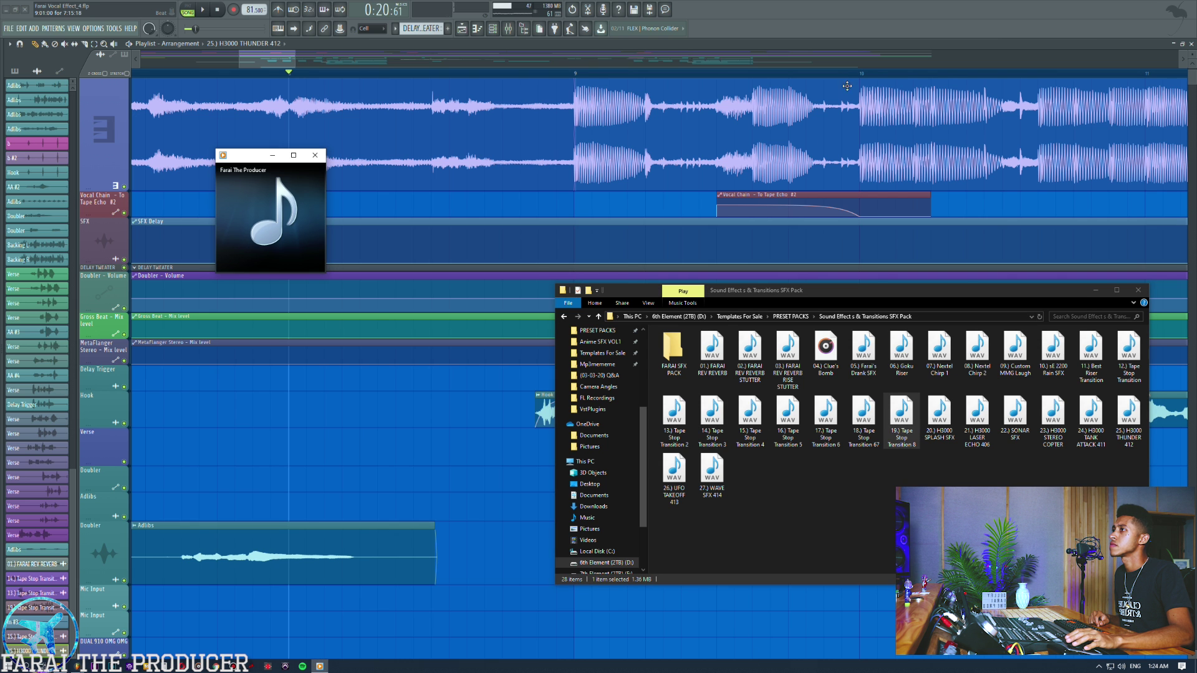
double_click(935, 435)
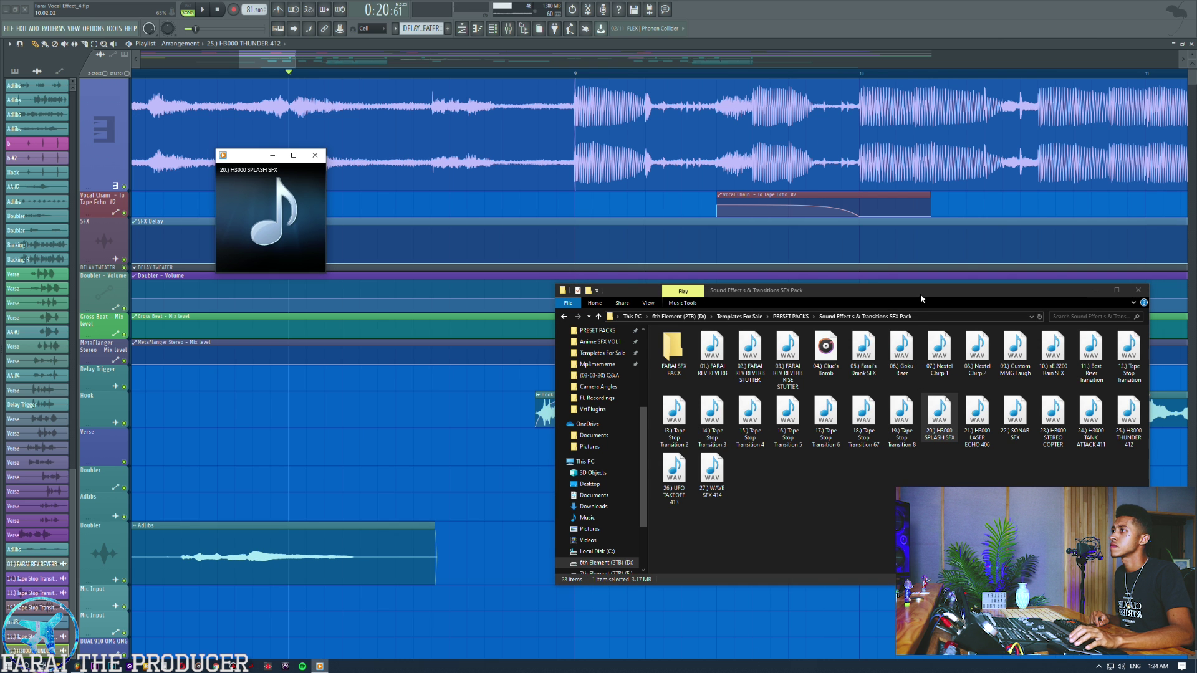
click(316, 155)
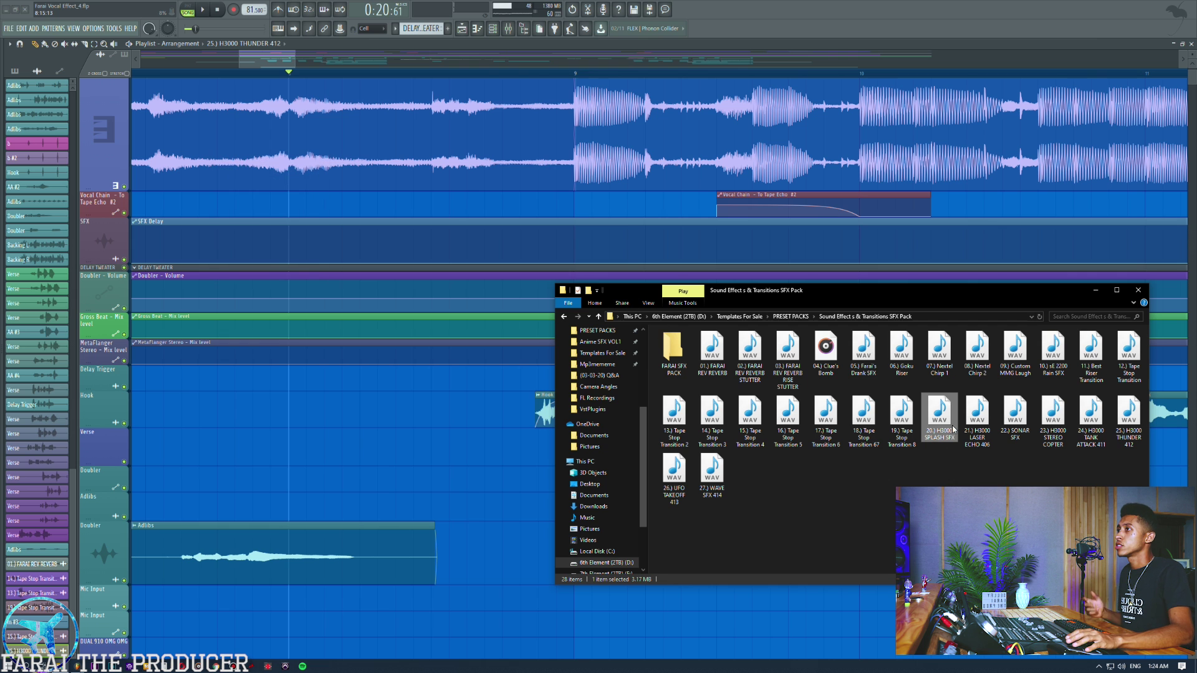
Place 20.) H3000 SPLASH SFX at bar 8 on the Delay Trigger track and route its channel to mixer track 25 (SFX)
drag(939, 416, 294, 382)
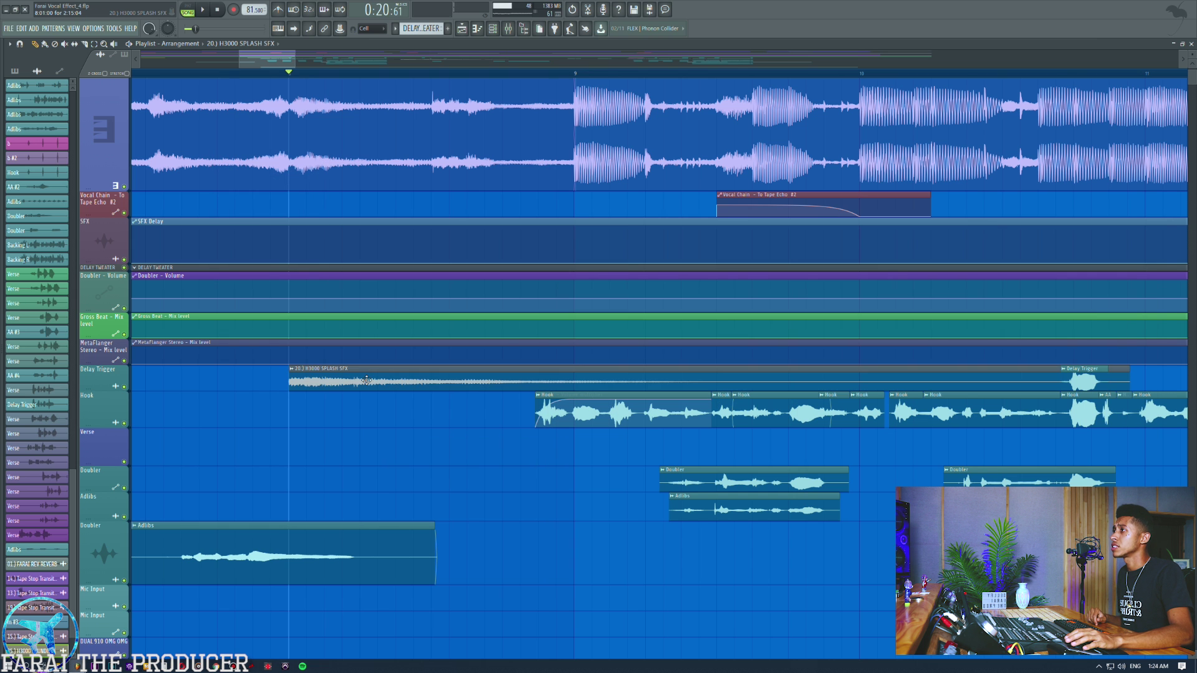
double_click(367, 380)
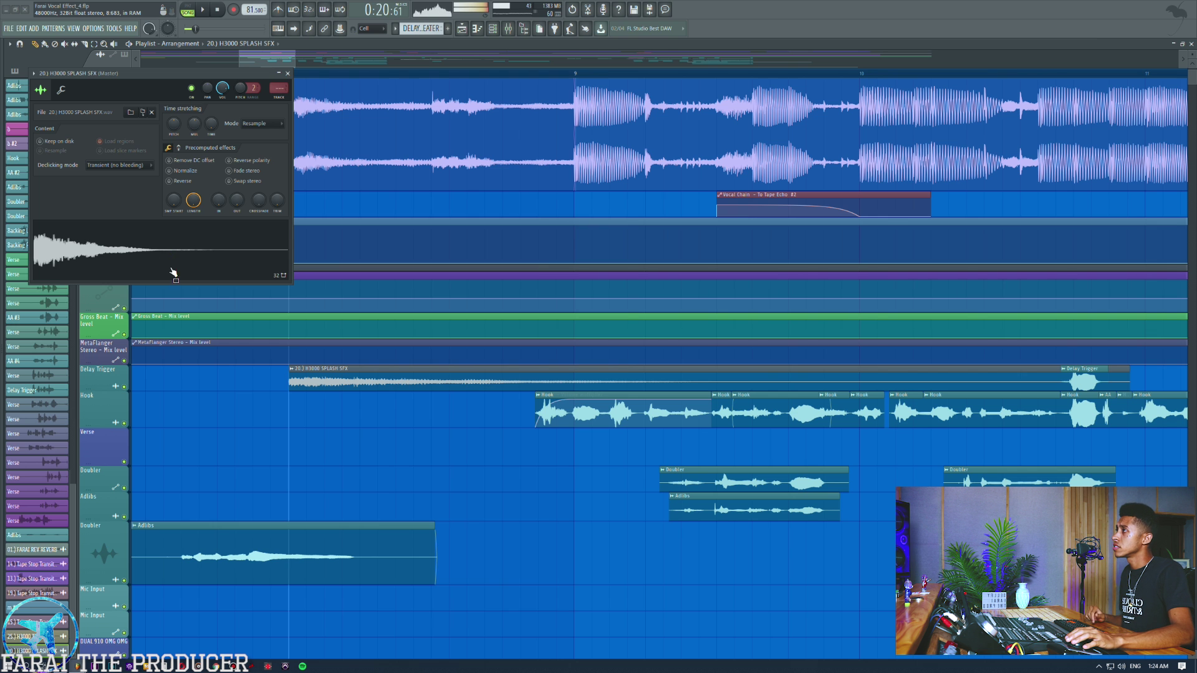
drag(152, 97, 198, 204)
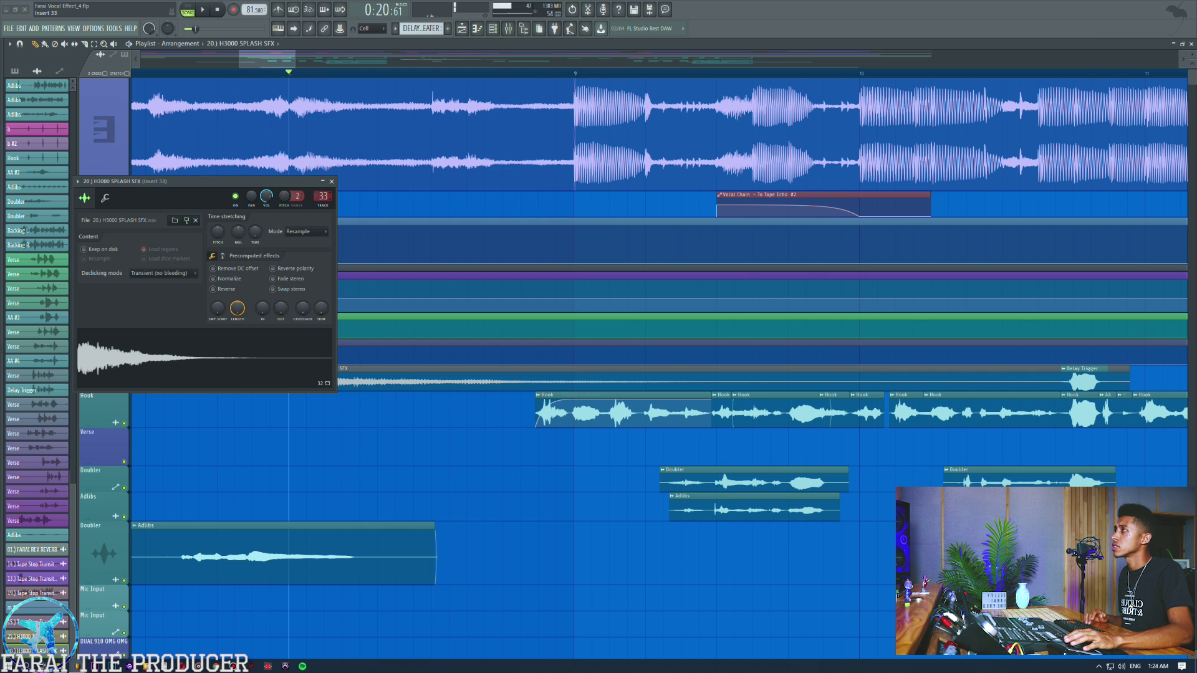
click(508, 31)
drag(322, 197, 322, 208)
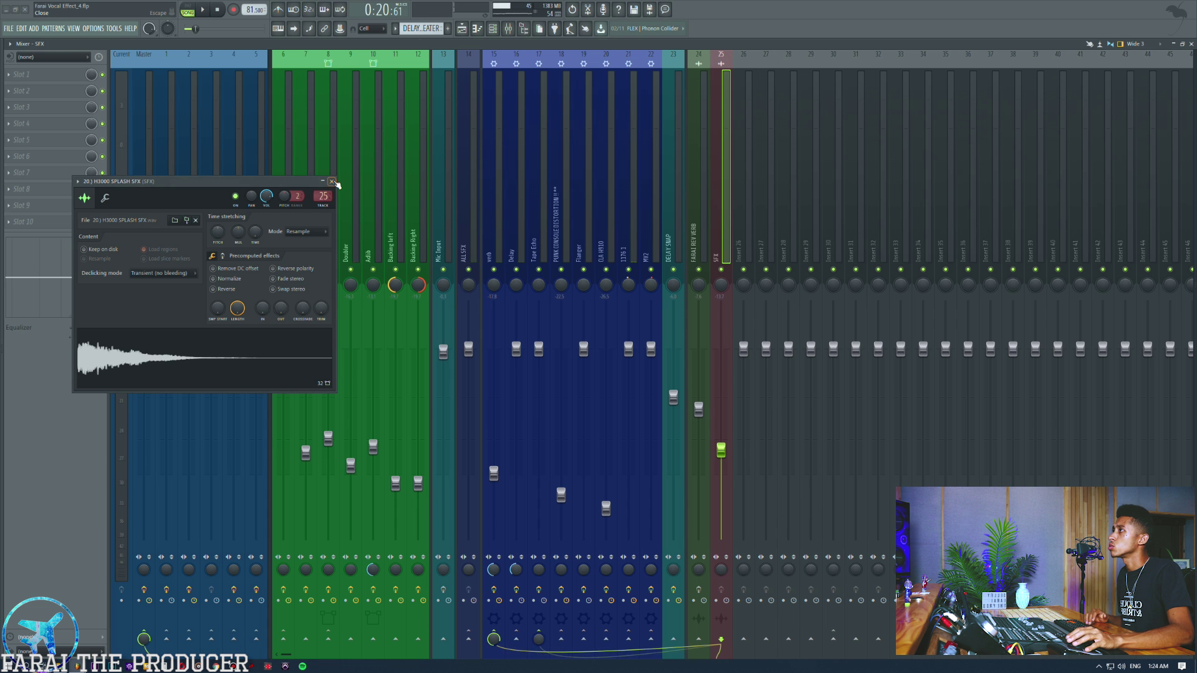
click(332, 182)
click(461, 28)
Reverse the H3000 SPLASH SFX sample in its channel settings
double_click(428, 383)
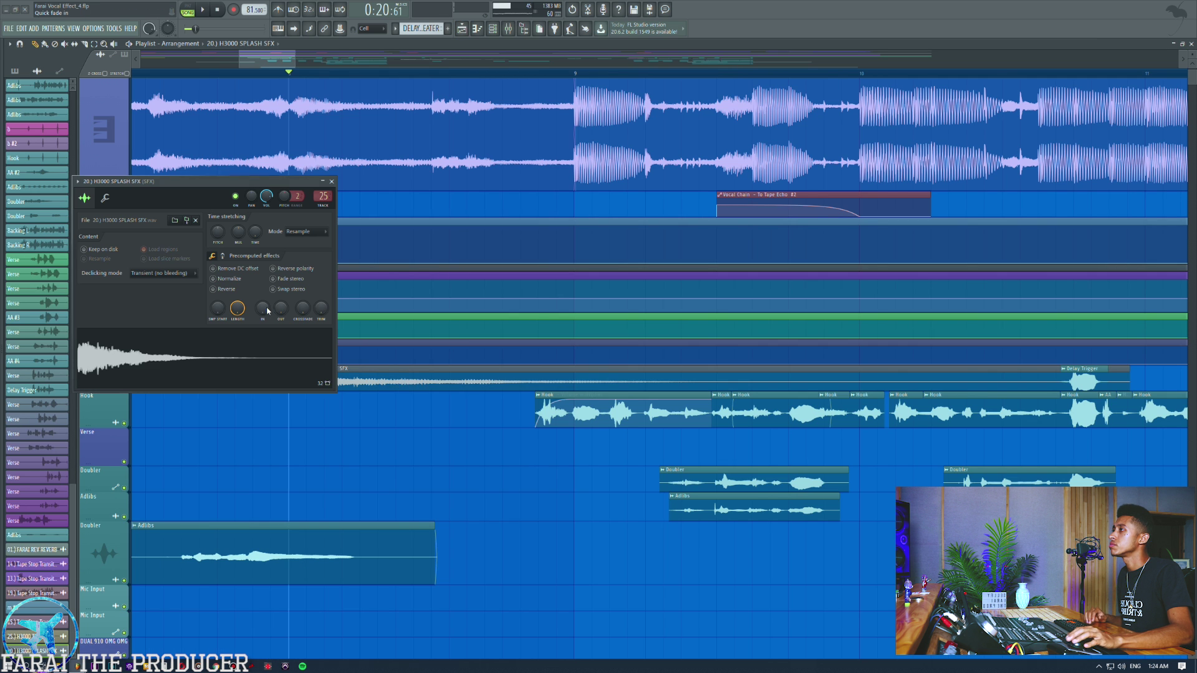
click(215, 288)
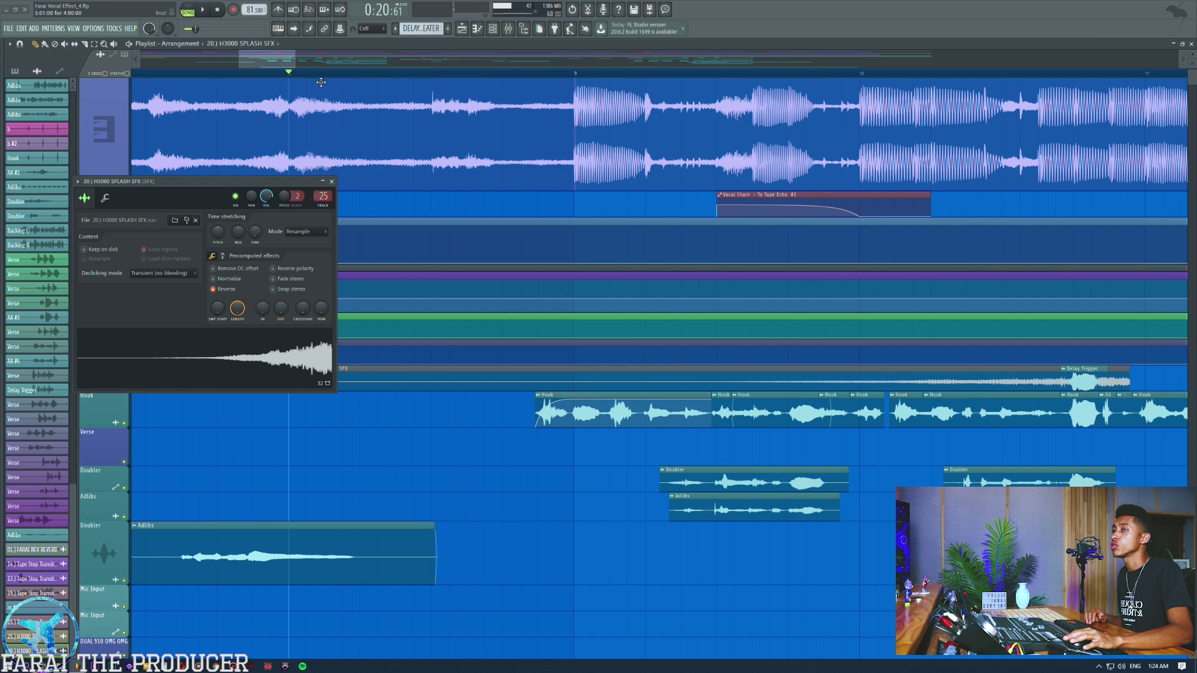
Close the sample settings, move the reversed splash clip to start at bar 6, and set the playback position midway through bar 6
scroll(317, 74, down, 7)
click(332, 181)
drag(398, 364, 297, 365)
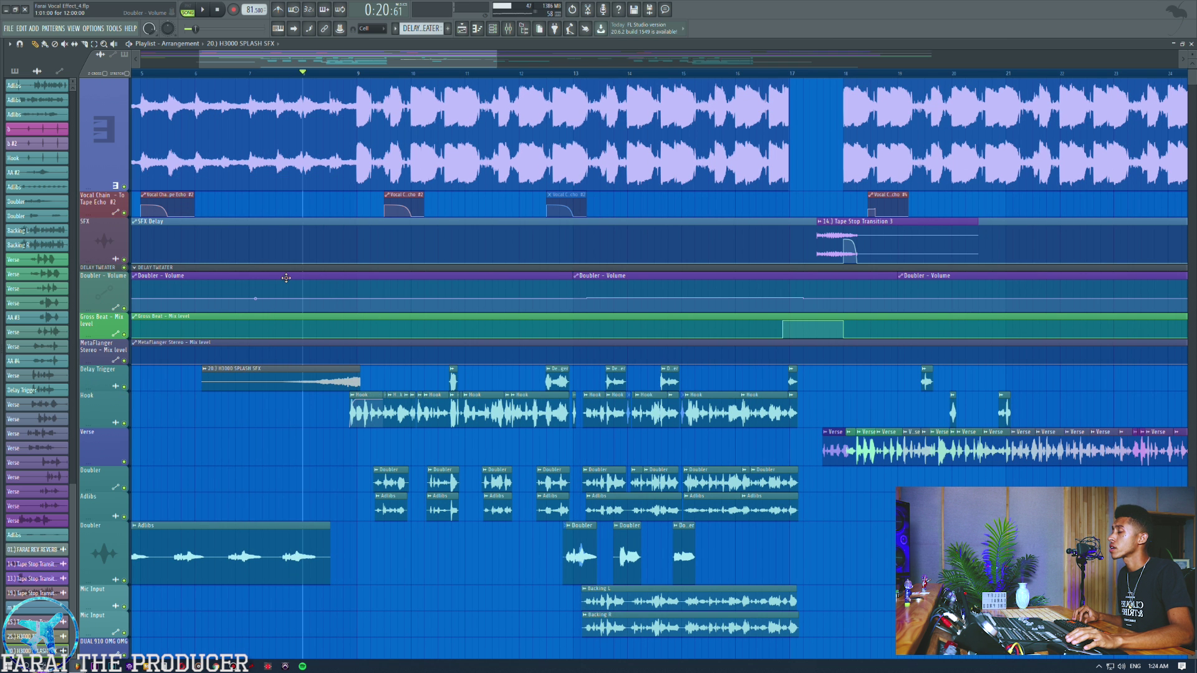
click(234, 79)
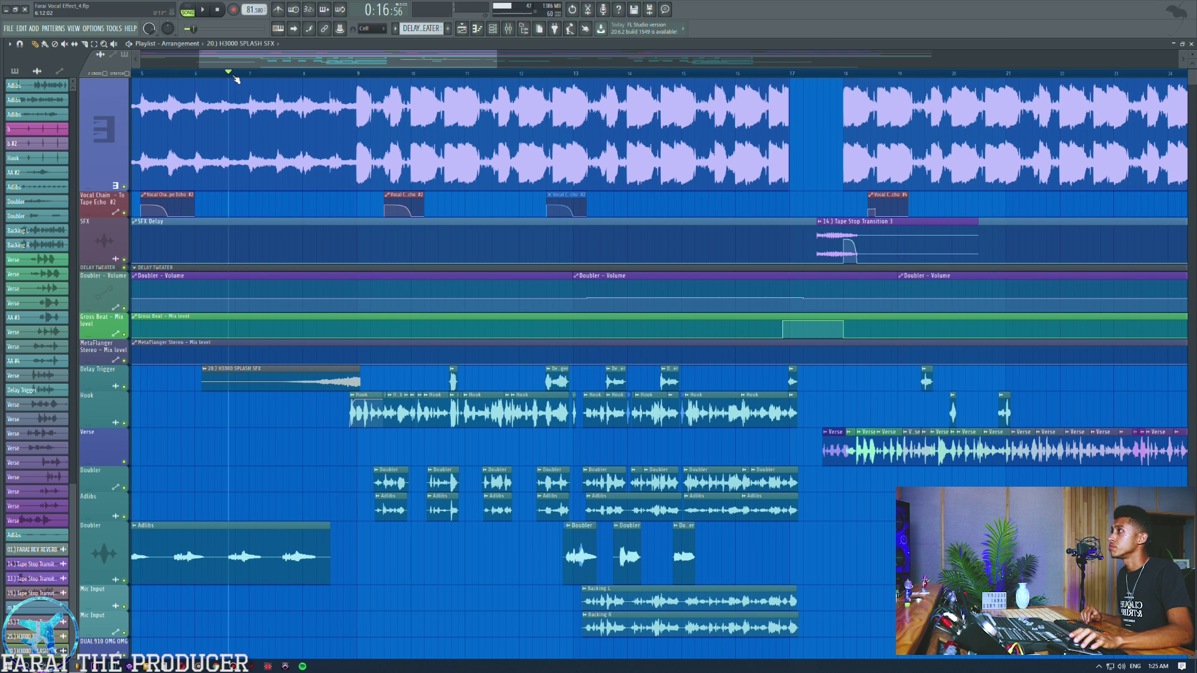
Switch off Reverse for H3000 SPLASH SFX and set its time stretching mode to Auto
scroll(234, 79, up, 4)
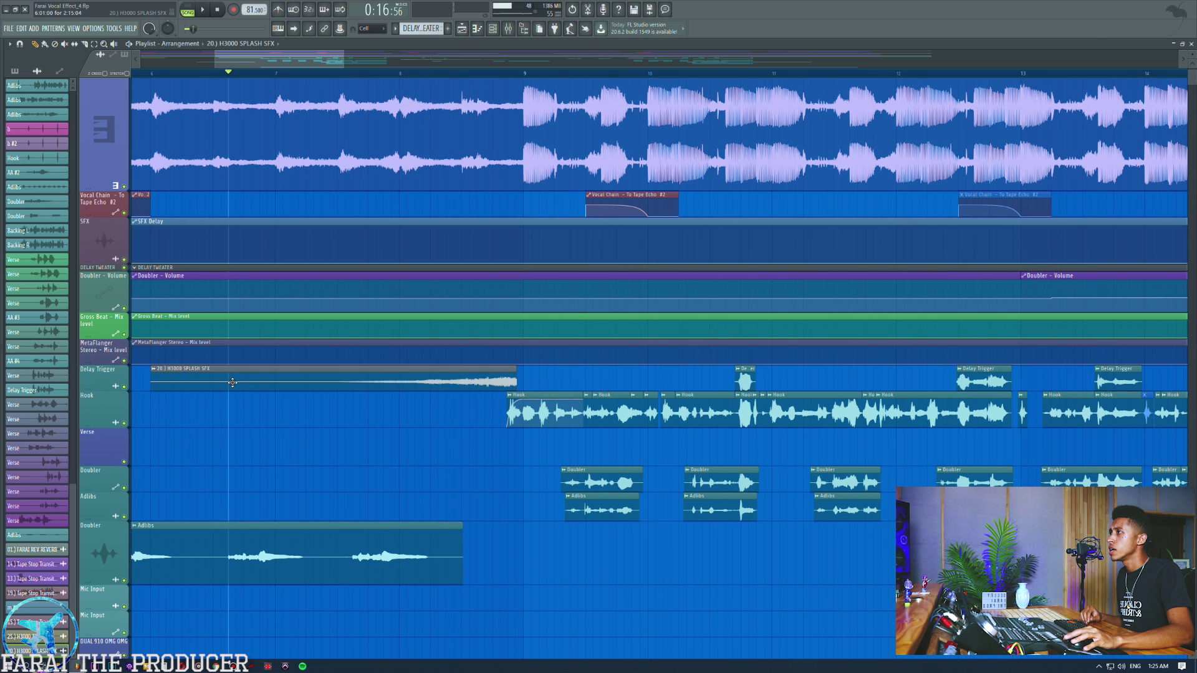
double_click(232, 382)
click(223, 290)
drag(203, 185, 845, 192)
drag(257, 382, 260, 362)
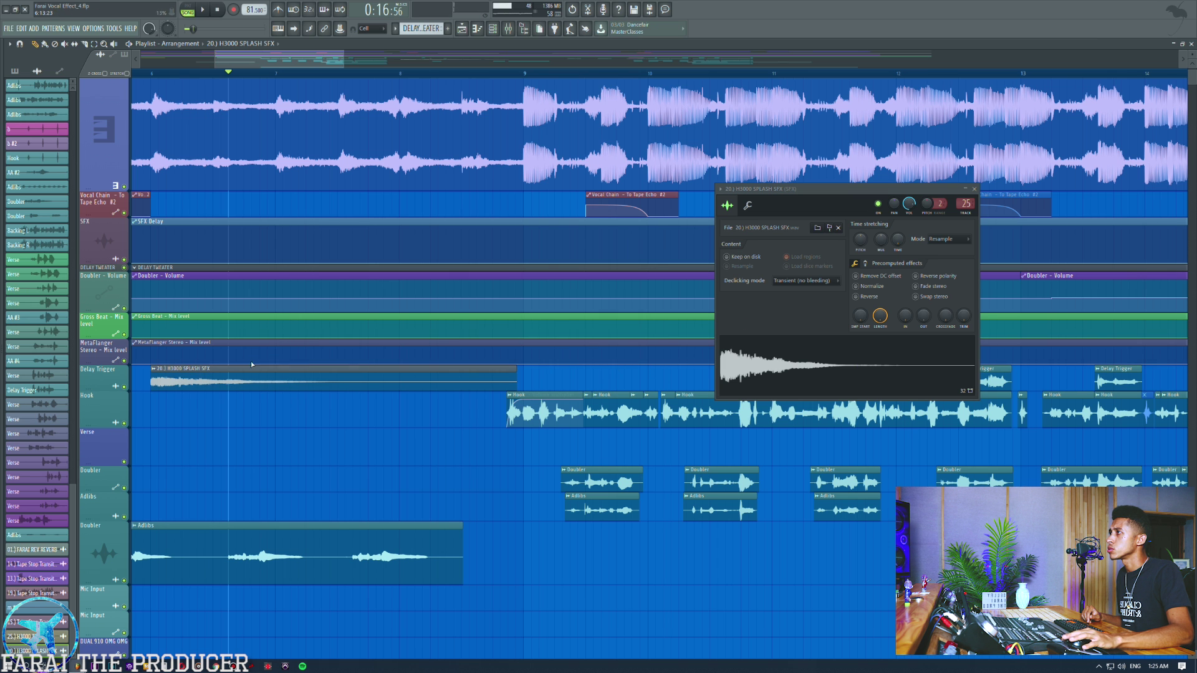
click(949, 242)
click(942, 329)
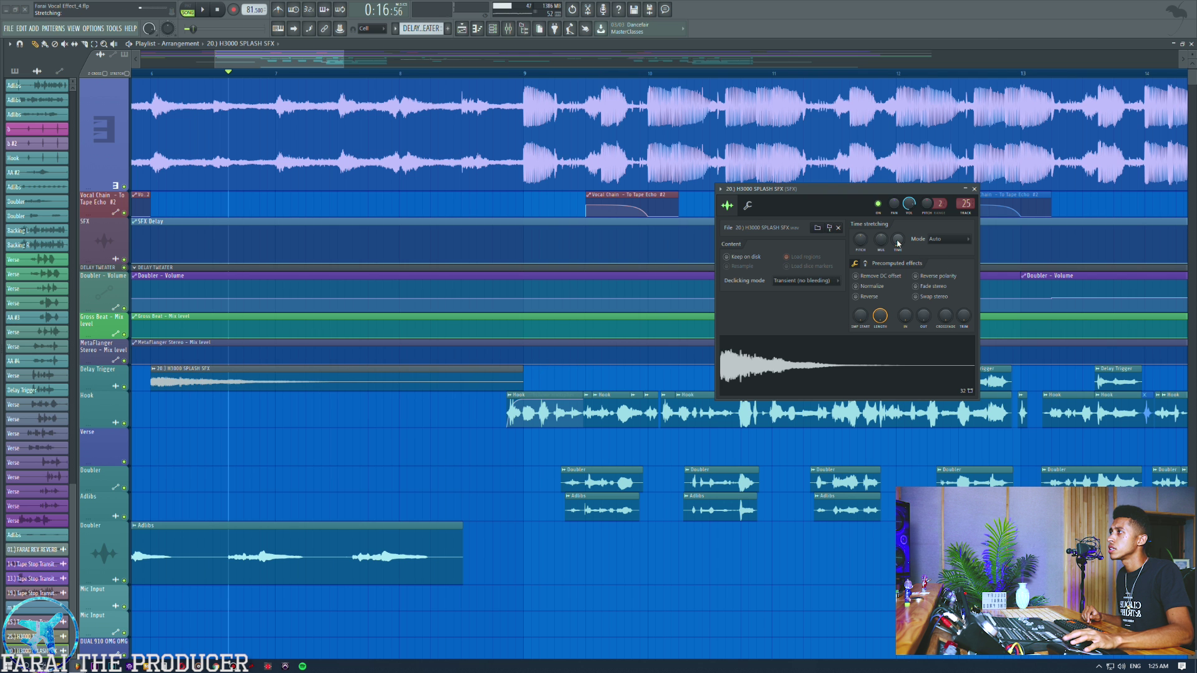
Reverse the splash sample again and shorten its clip to two bars starting at bar 7
click(864, 297)
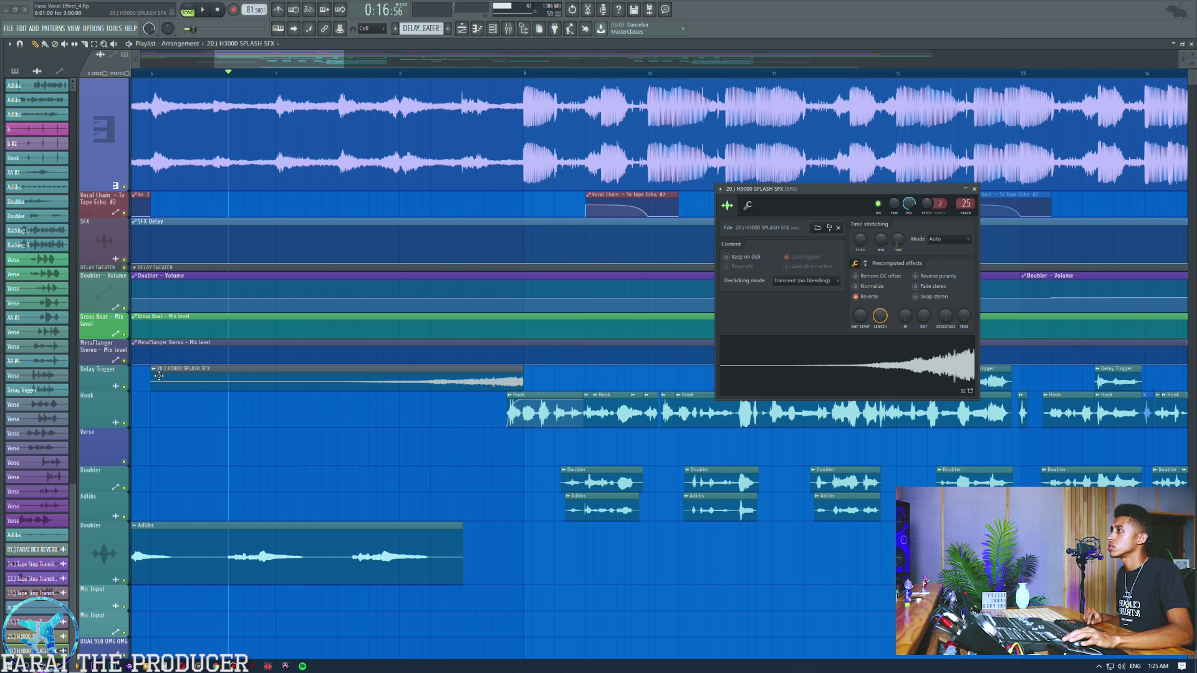
drag(154, 381, 326, 387)
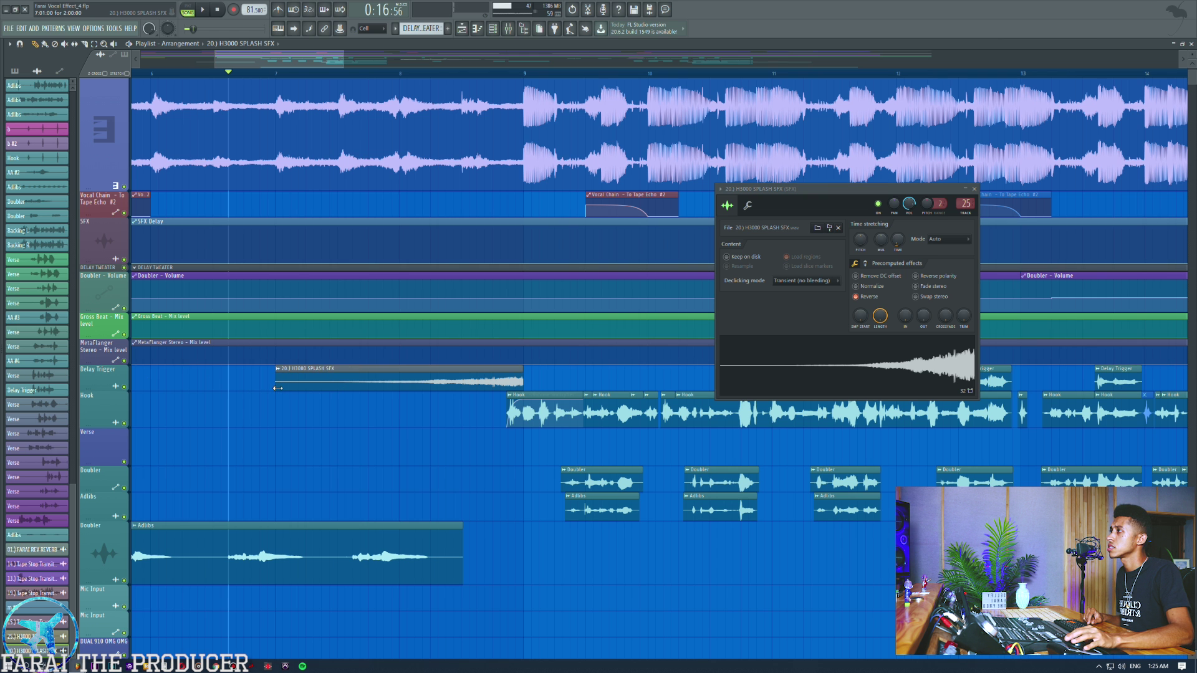
key(space)
key(space)
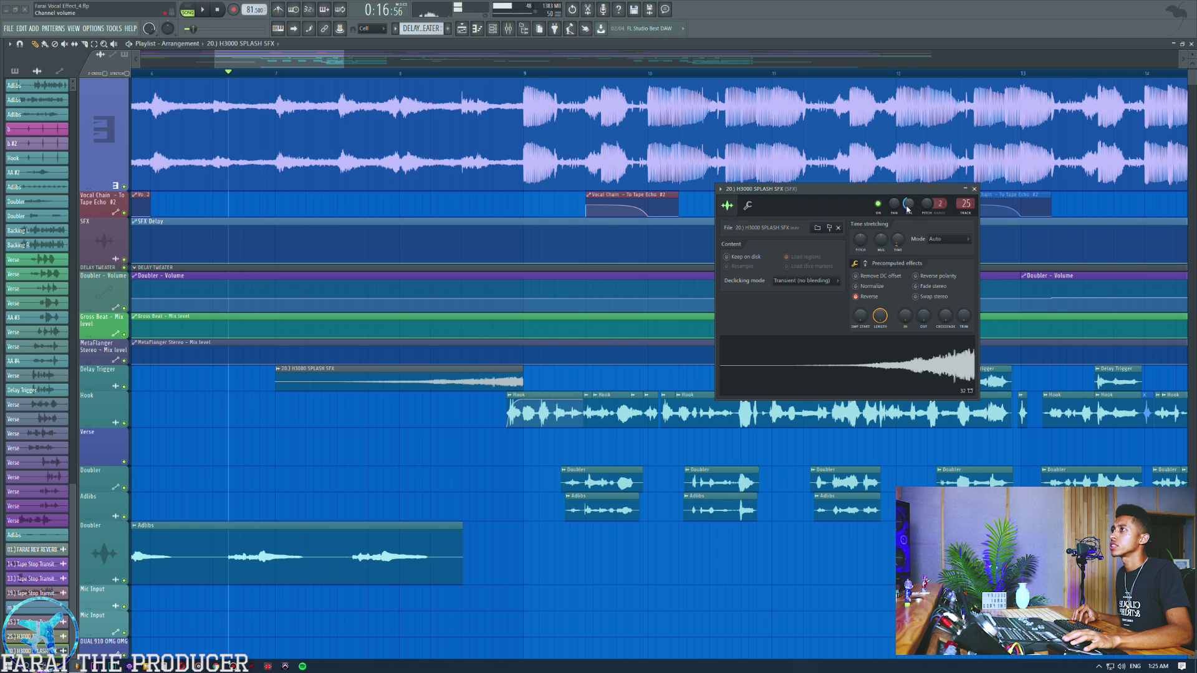
Lower the splash channel's volume and pitch, add a fade-in to the sample, and play the transition into the hook
mouse_move(924, 316)
mouse_down()
mouse_move(923, 327)
mouse_move(922, 304)
mouse_up()
key(space)
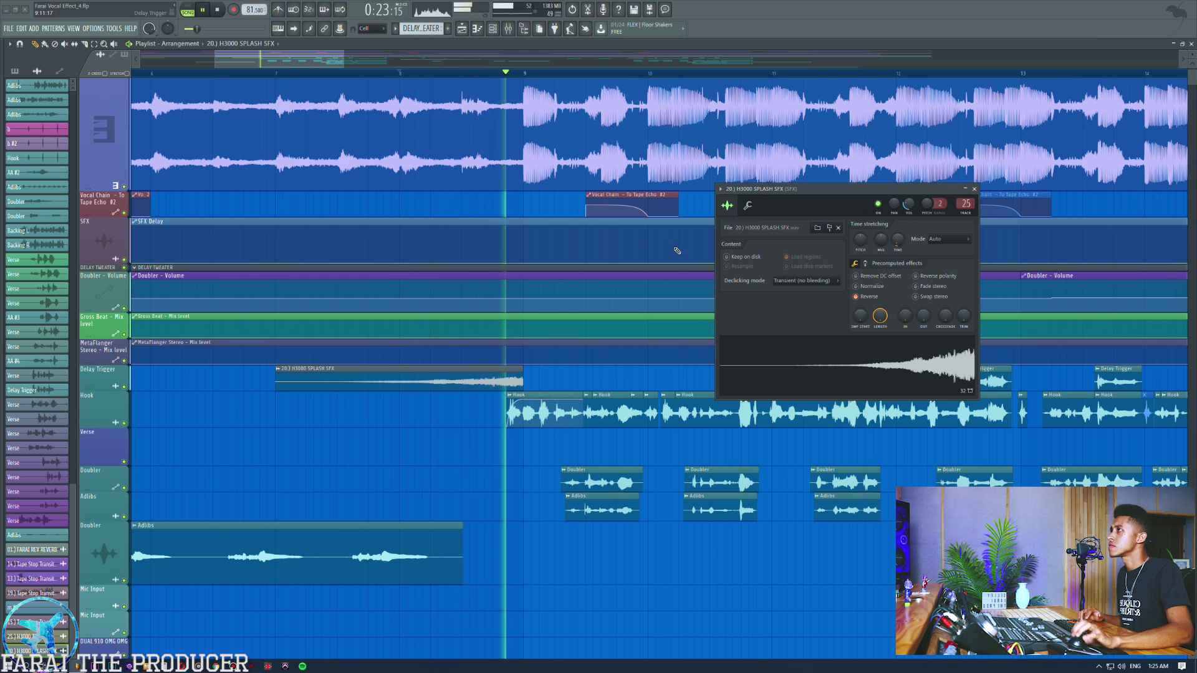
key(space)
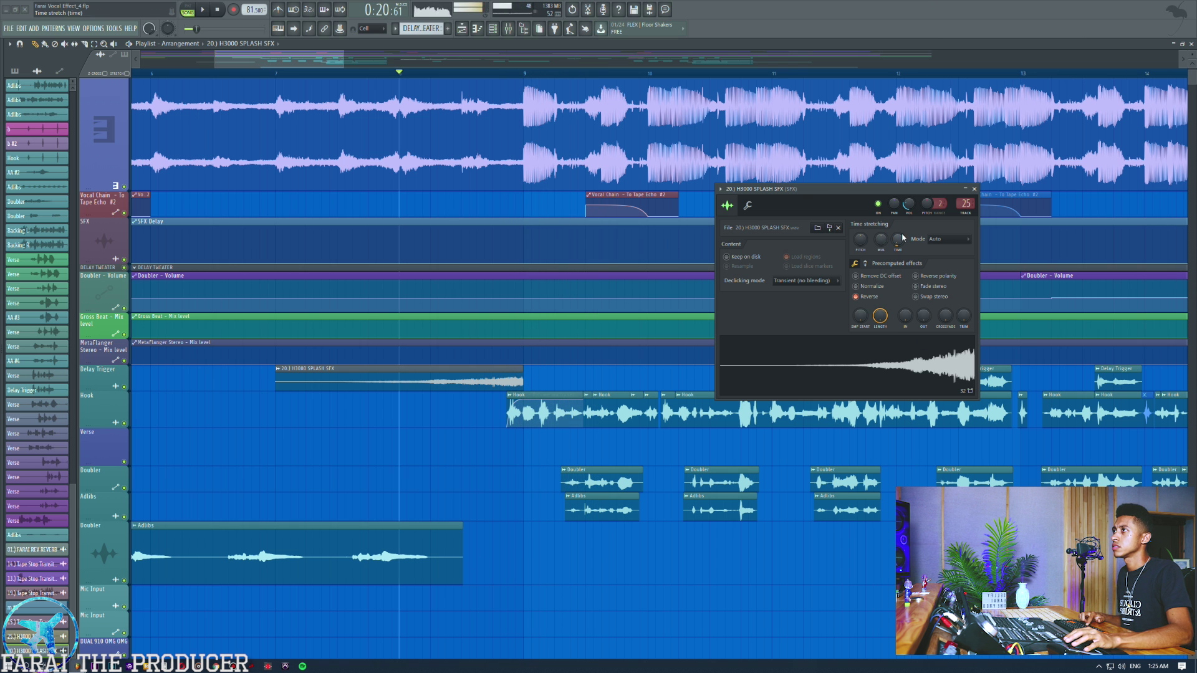
click(497, 73)
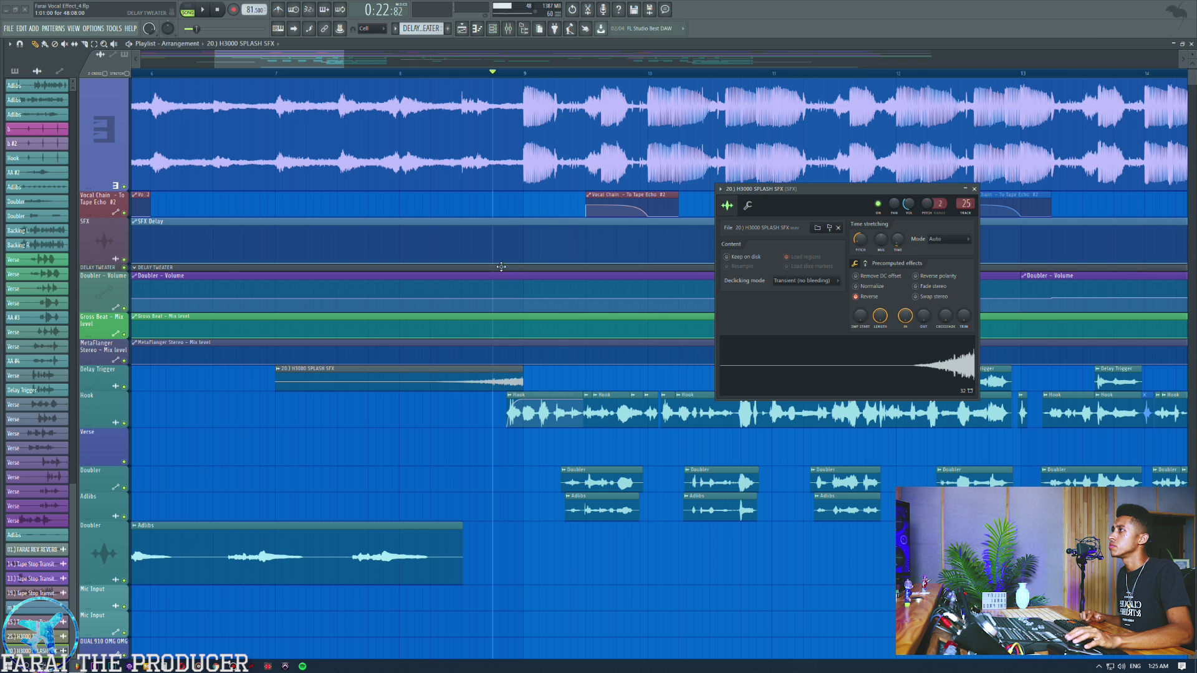
Solo the Delay Trigger track and listen to the splash from bar 8
right_click(124, 386)
key(space)
key(space)
click(408, 74)
key(space)
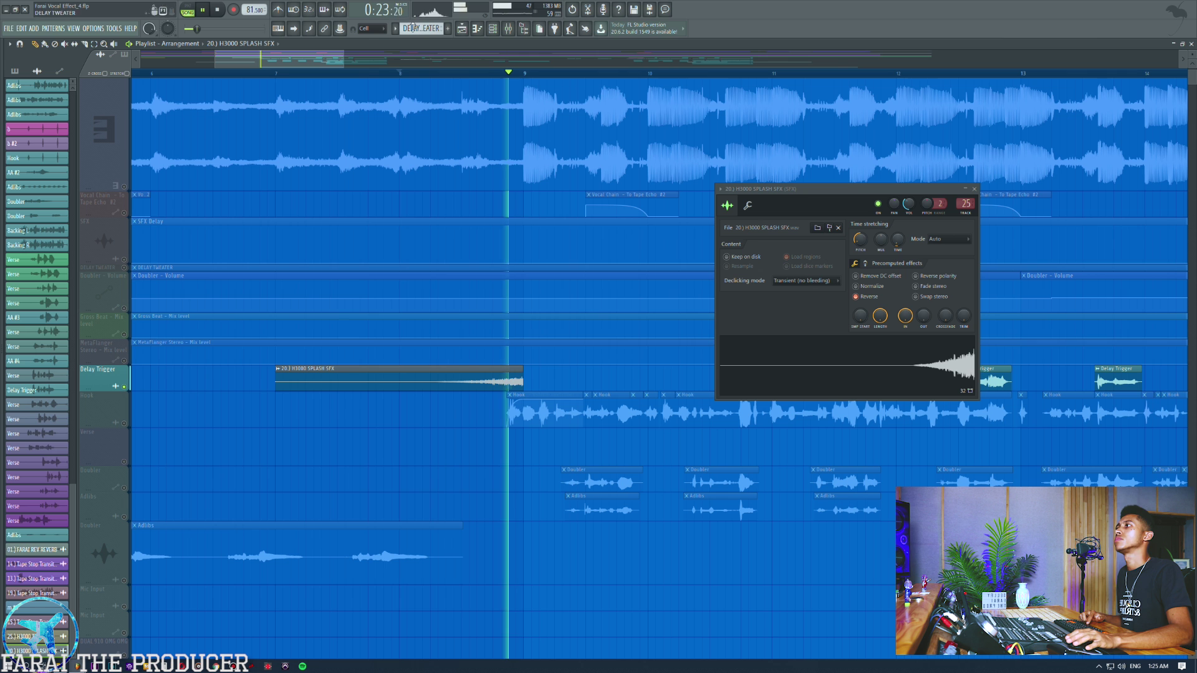
key(space)
Place 01.) FARAI REV REVERB at bar 8 on the Verse track, unmute that track, and play it with the splash
key(alt+Tab)
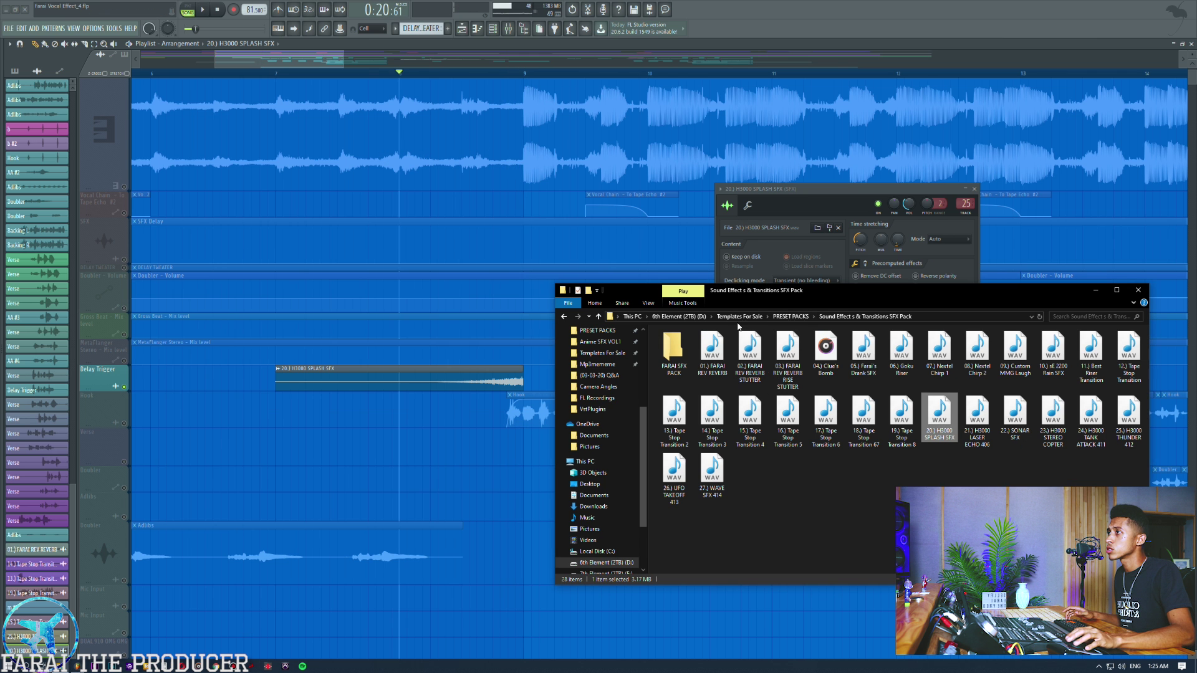
drag(714, 351, 488, 453)
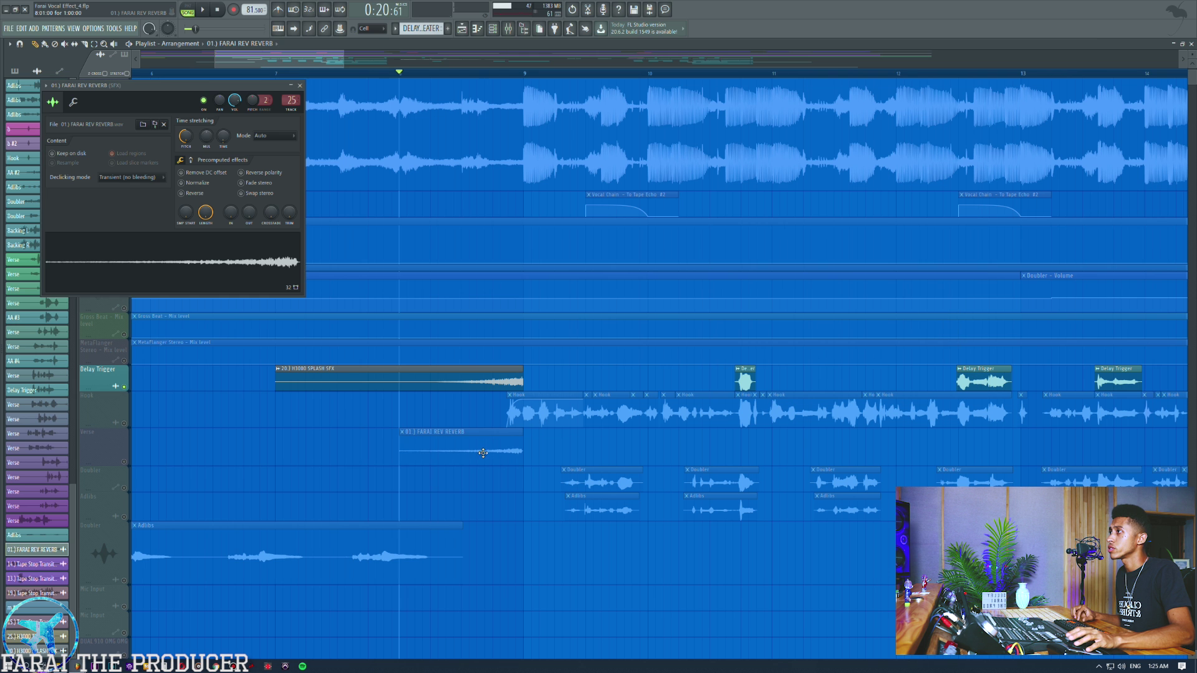
click(125, 462)
key(space)
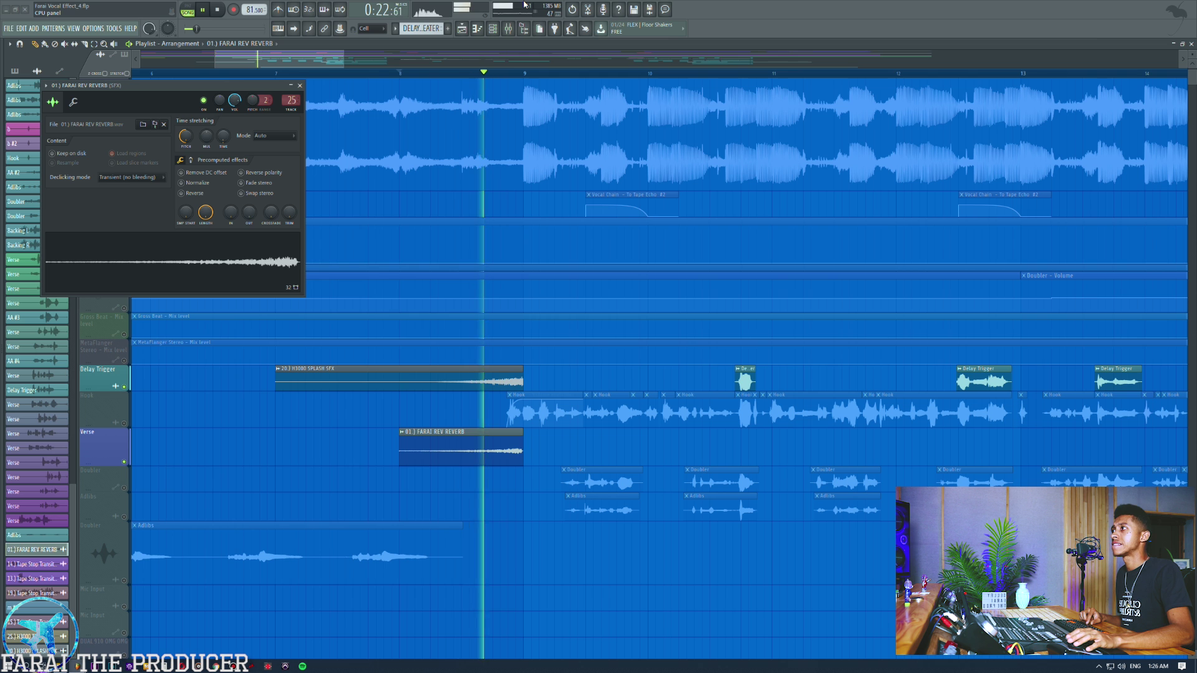
key(space)
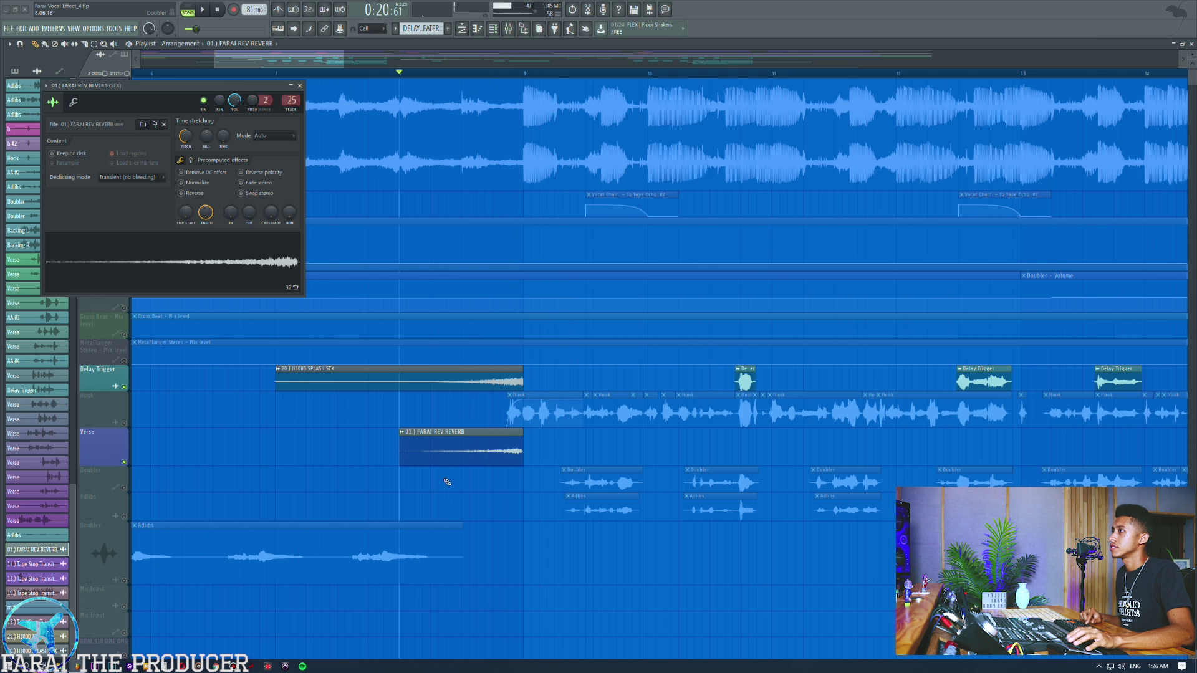
Make the FARAI REV REVERB clip unique, reset its time-stretch pitch, and play the layered effects
right_click(406, 431)
click(402, 435)
click(402, 431)
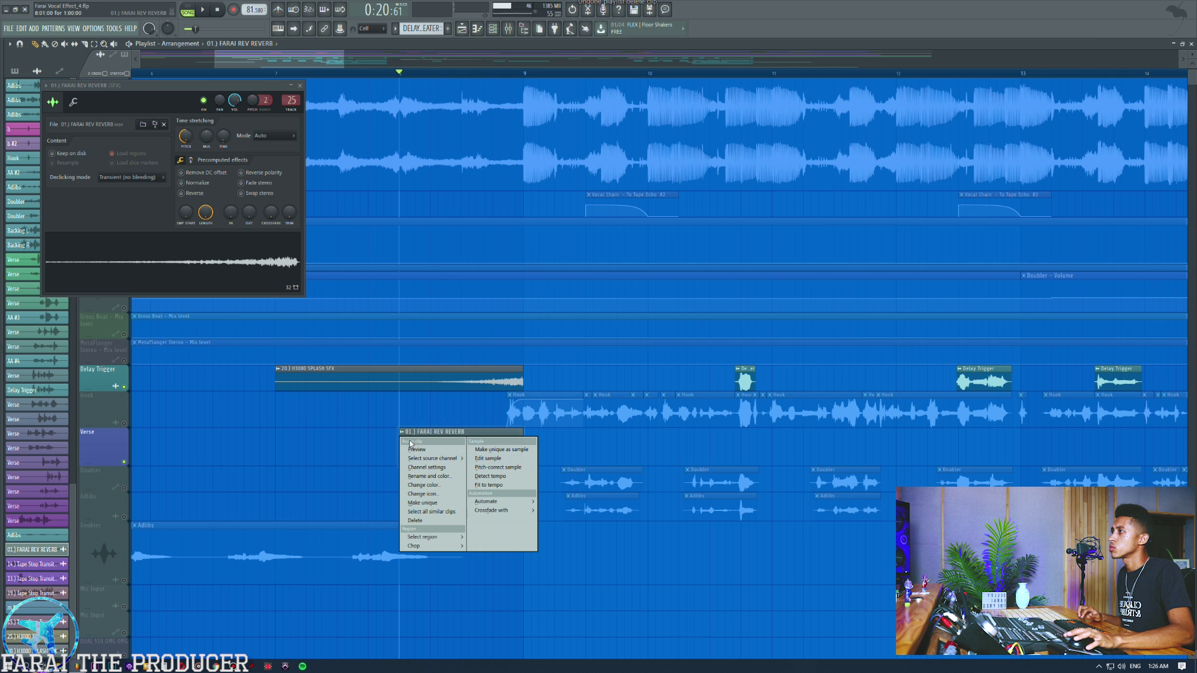
click(432, 502)
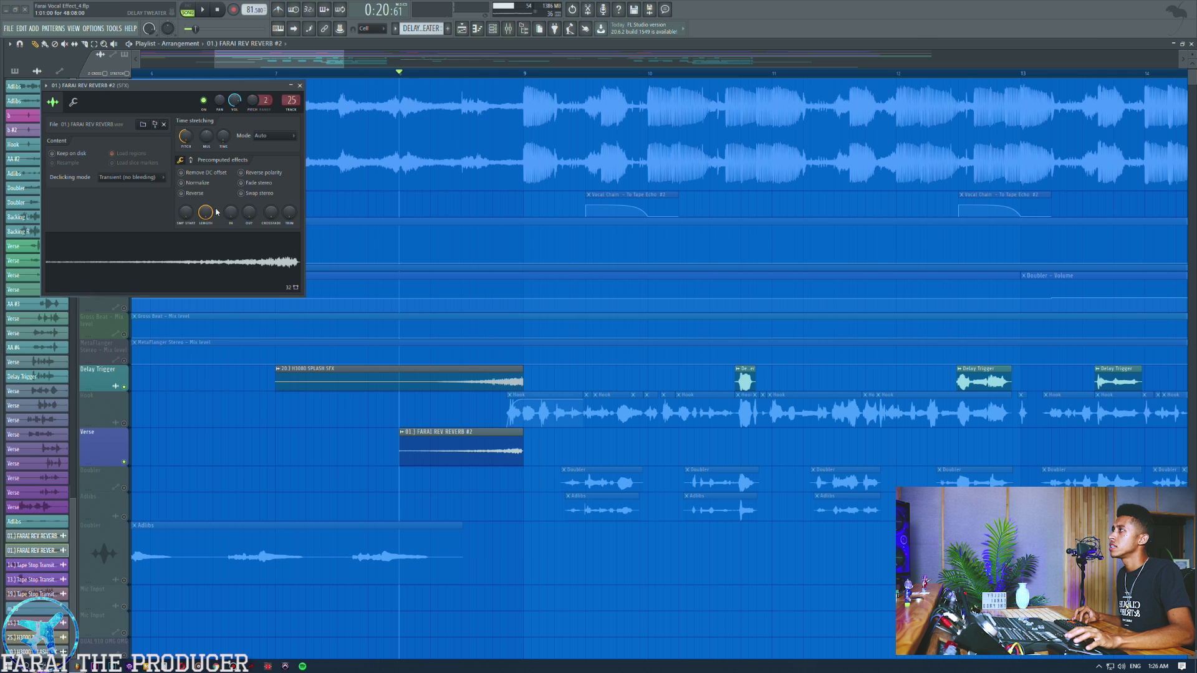
key(space)
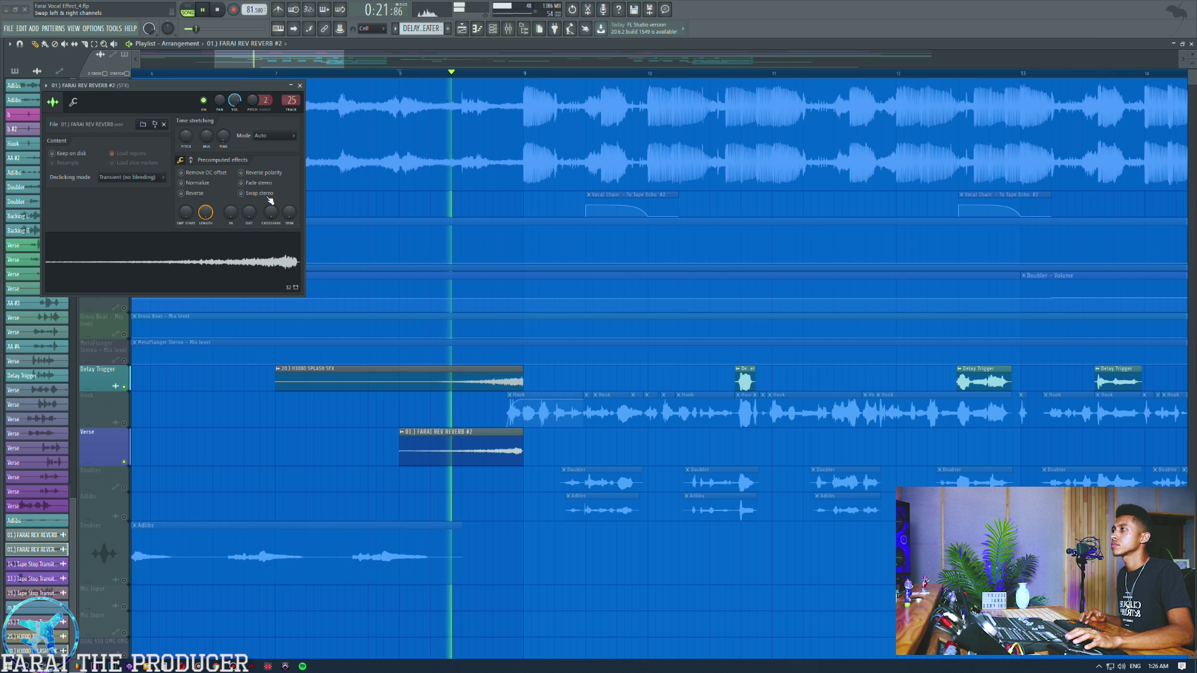
key(space)
Pan the H3000 SPLASH SFX channel 39% left and the FARAI REV REVERB #2 channel 48% right, and play both
click(466, 382)
double_click(466, 382)
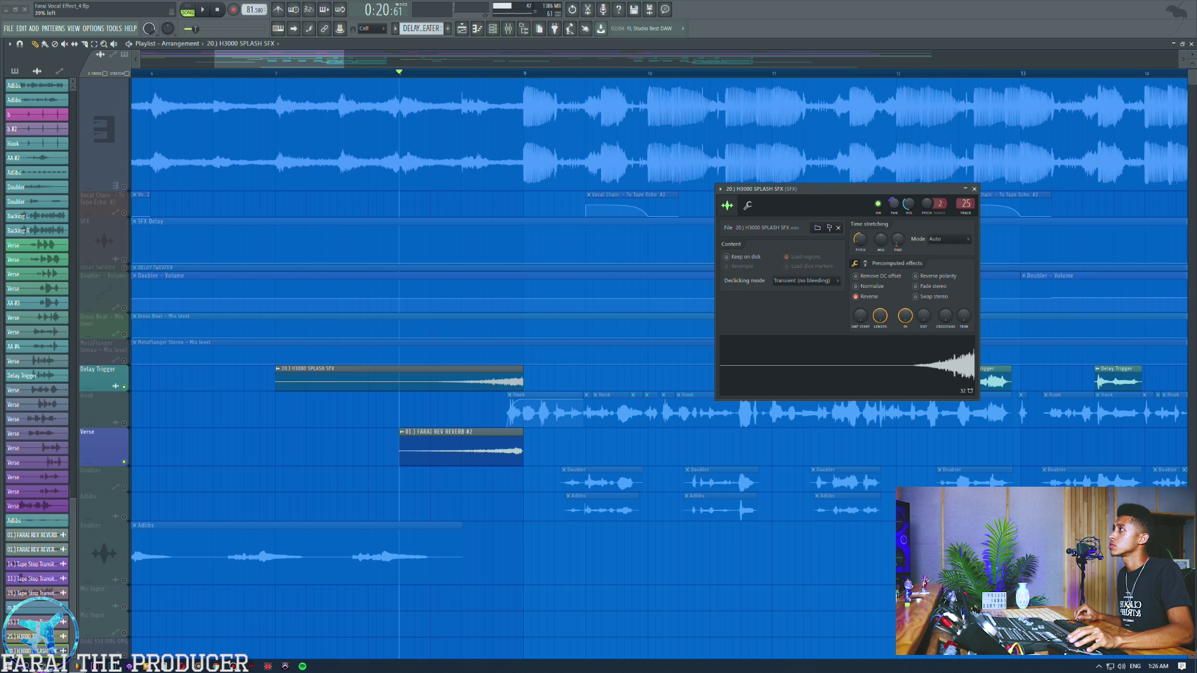
double_click(458, 449)
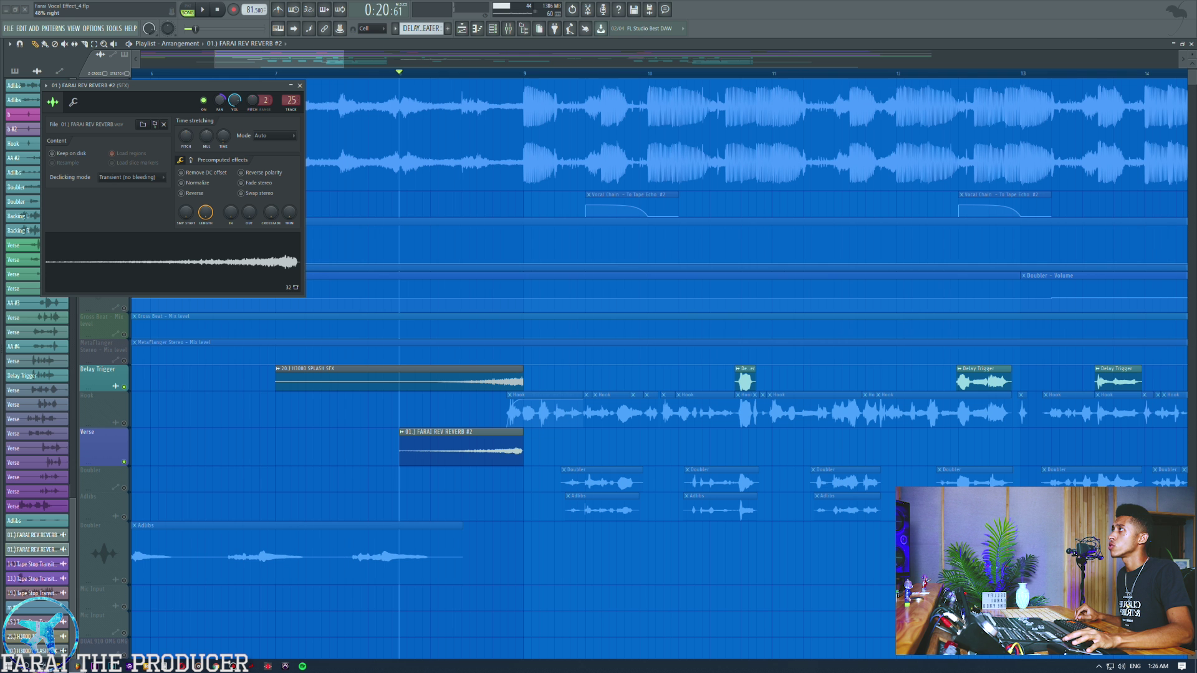
key(space)
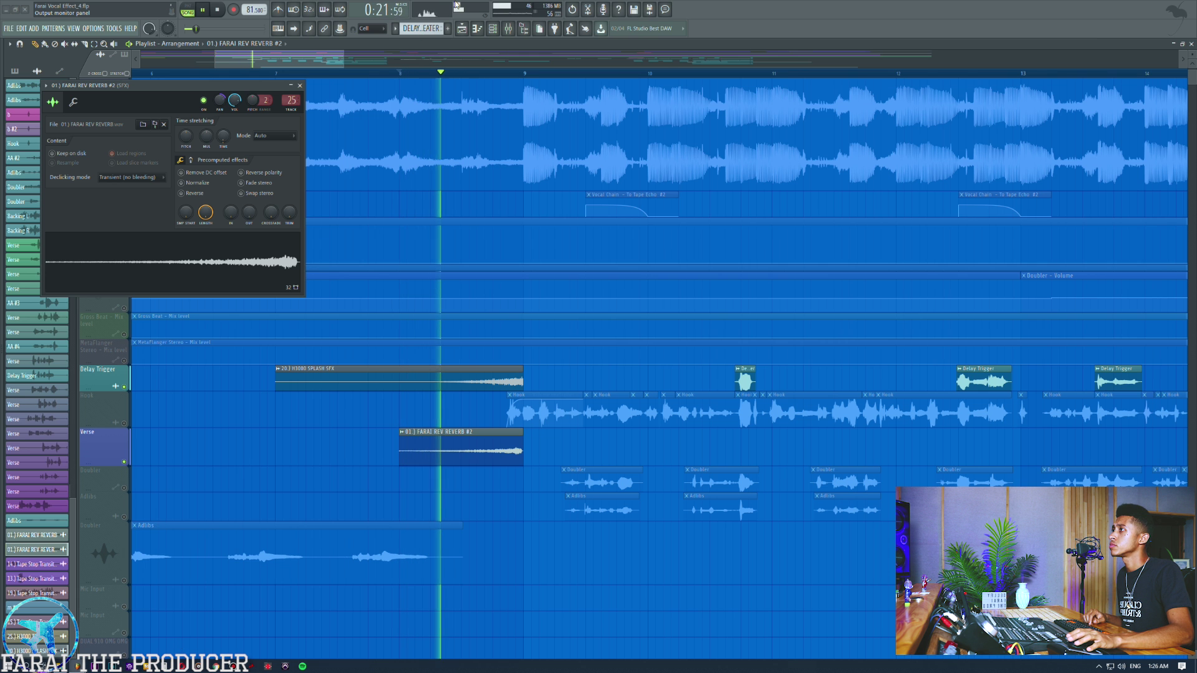
key(space)
Unsolo the effect tracks and play the transition from bar 8 in the full mix
right_click(125, 388)
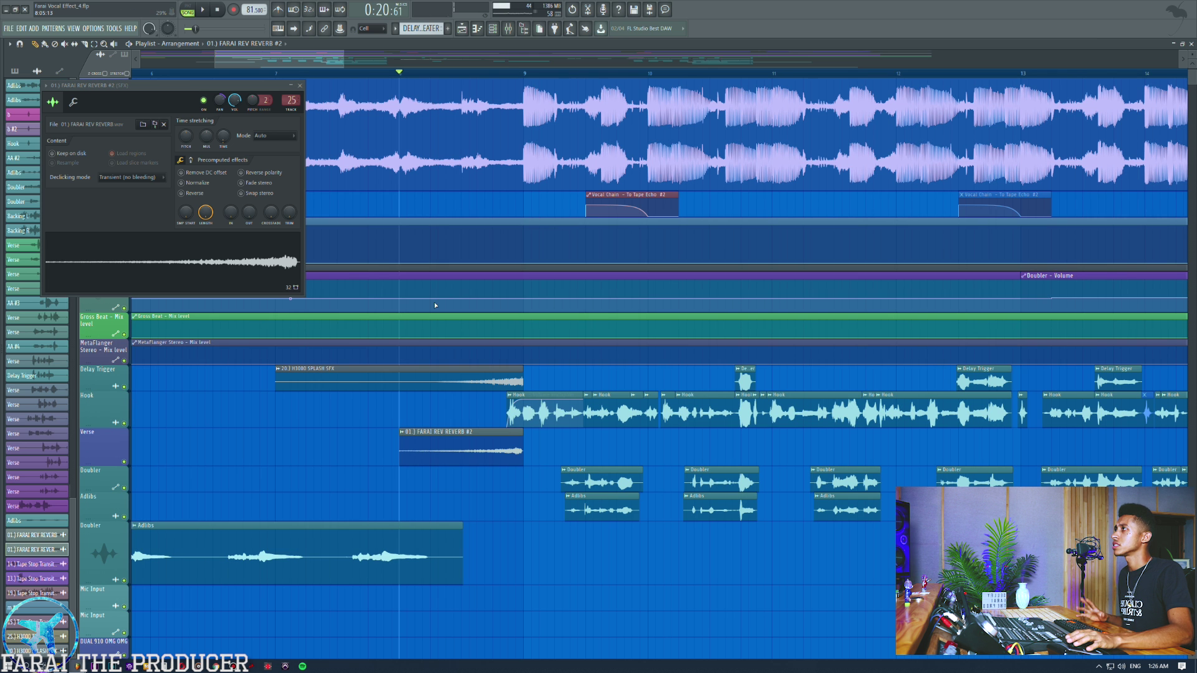
key(space)
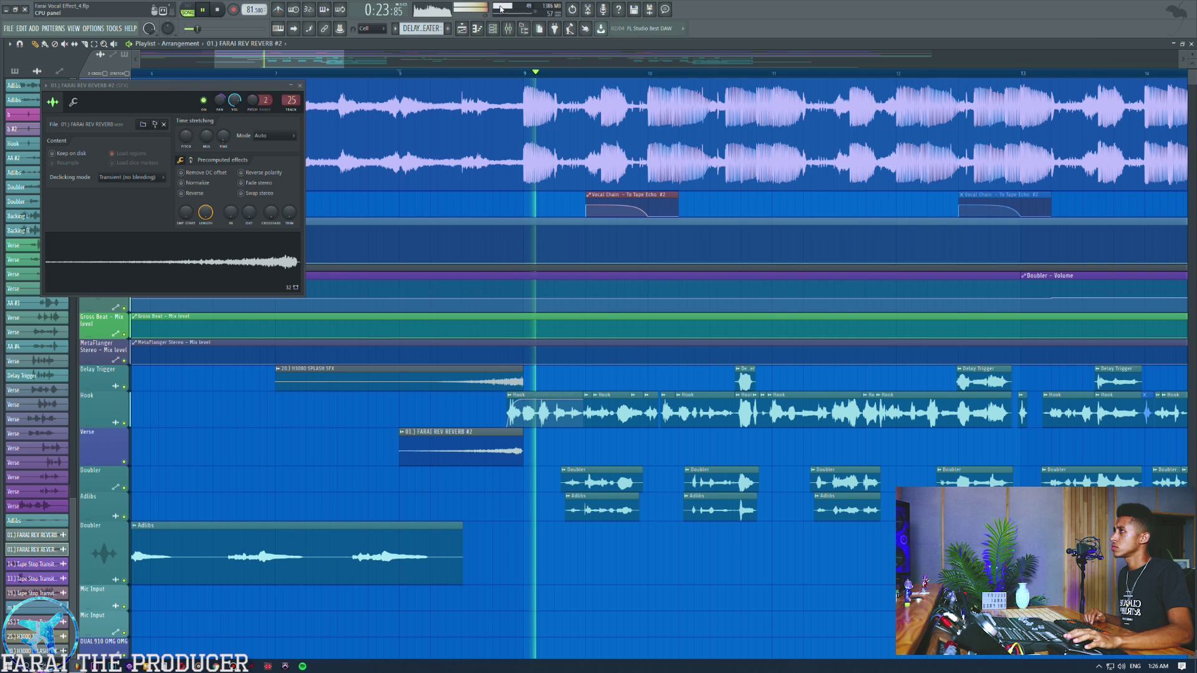
key(space)
Set the splash channel's volume to 26%, lower the FARAI REV REVERB #2 volume, and play the transition to check the balance
click(461, 385)
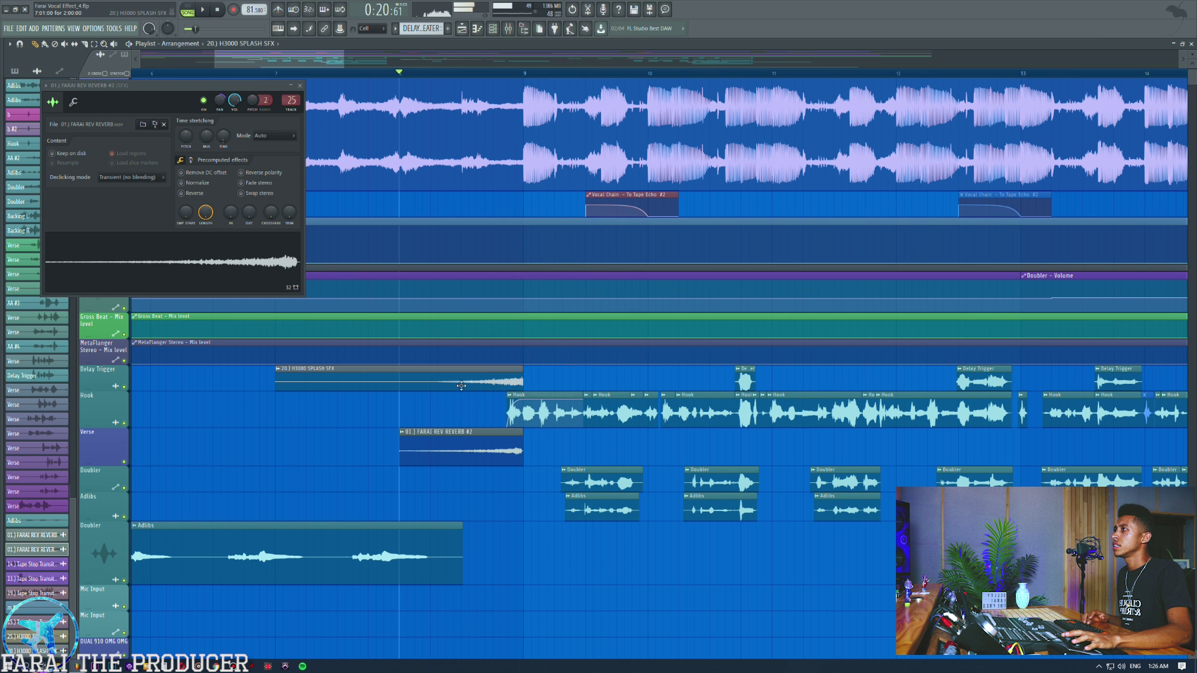
double_click(461, 386)
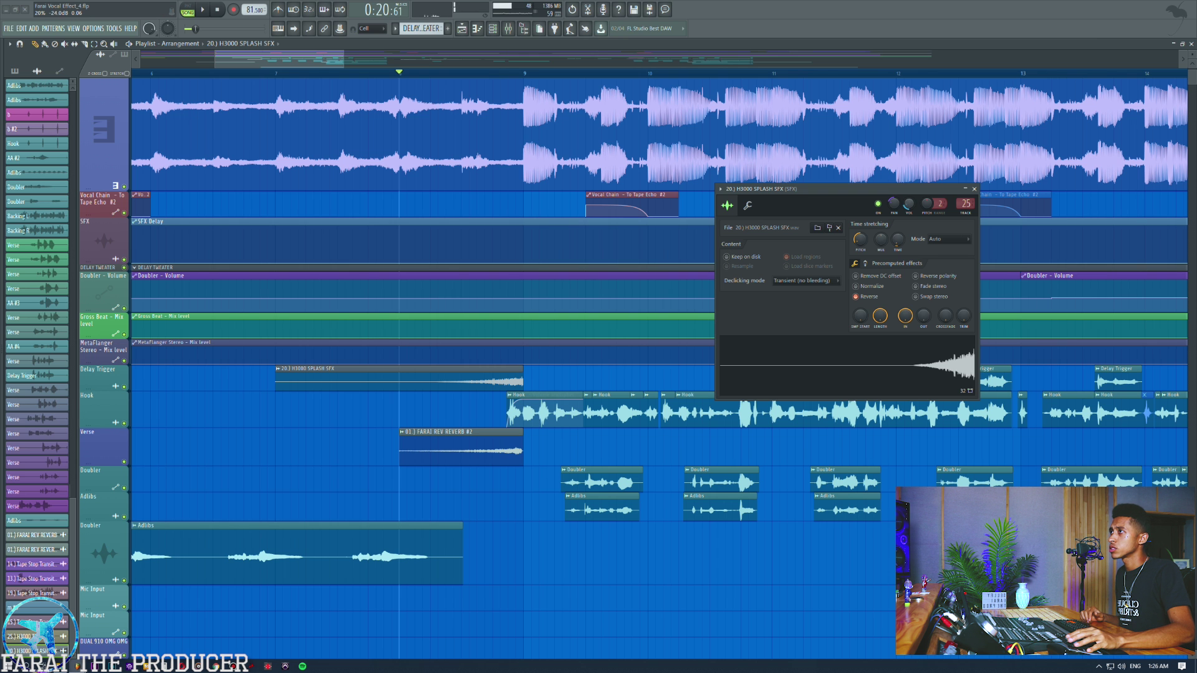
double_click(430, 442)
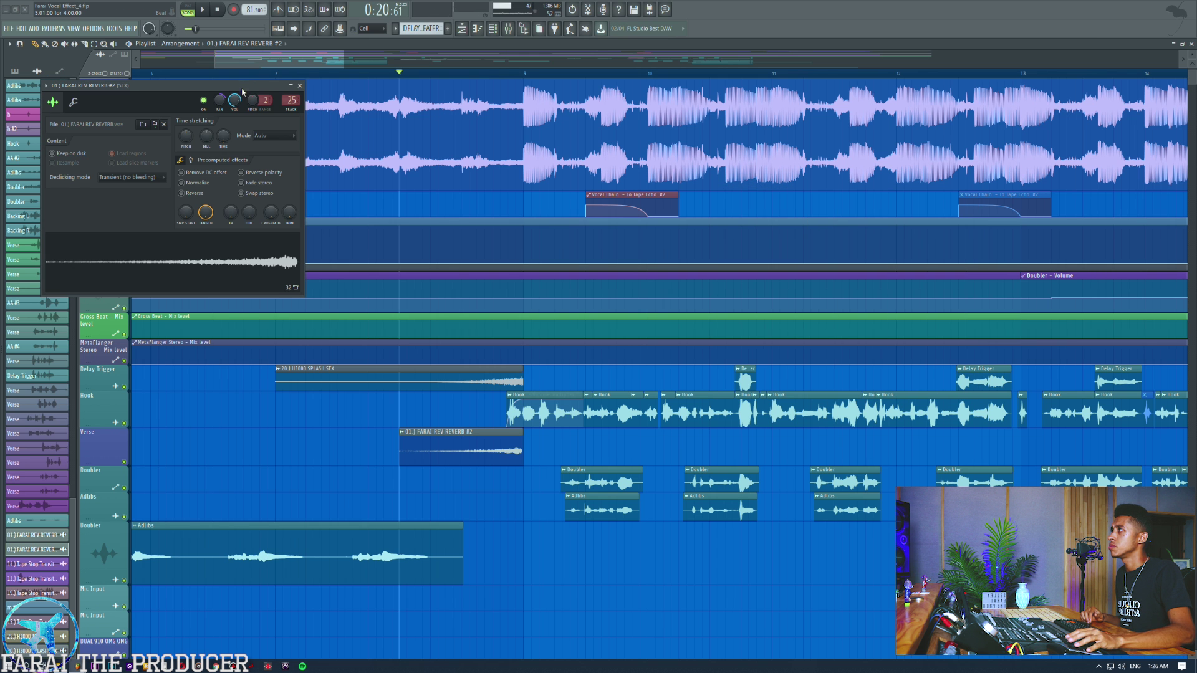
key(space)
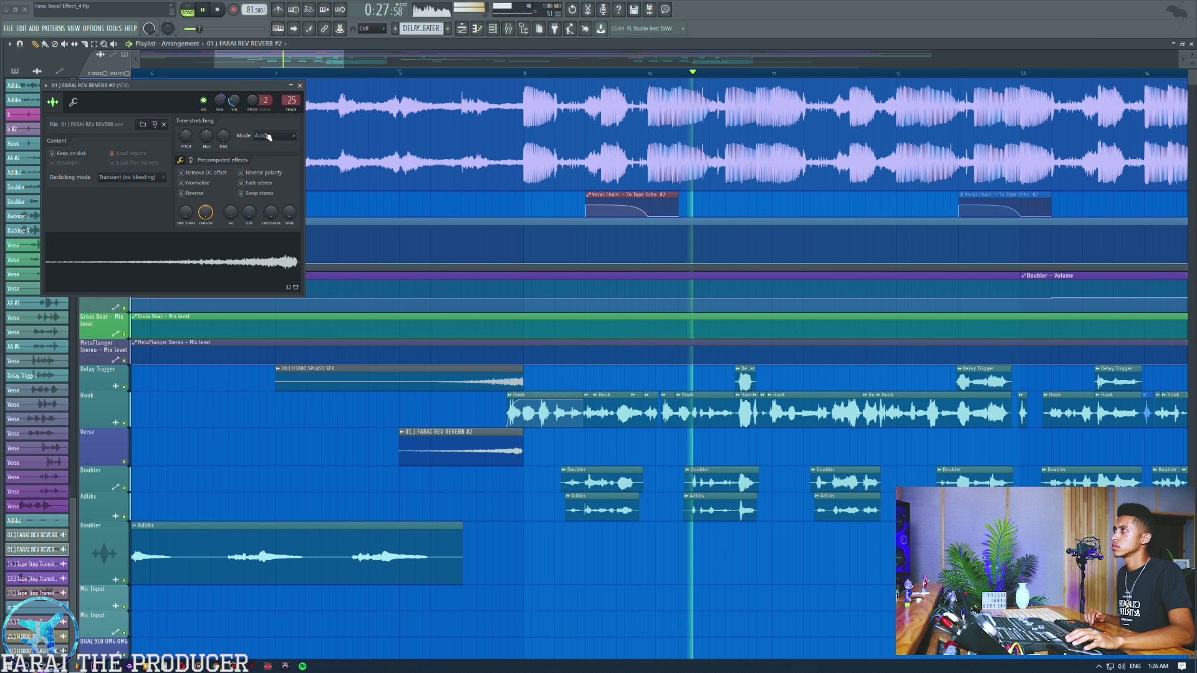
key(space)
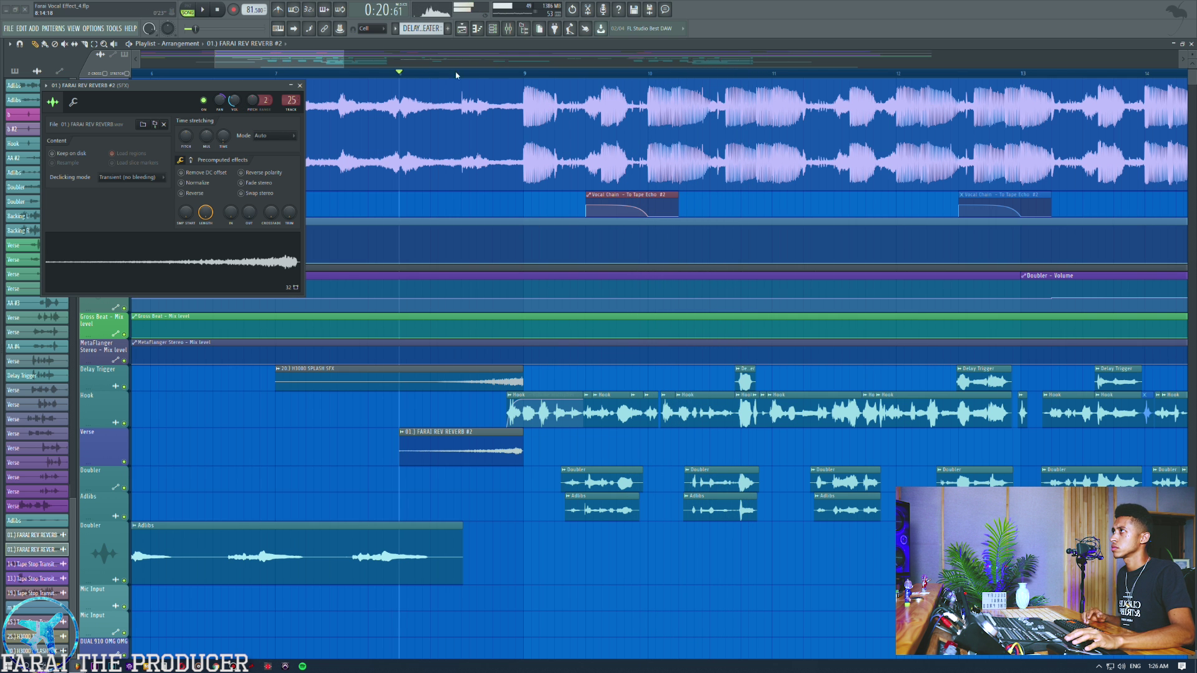
key(space)
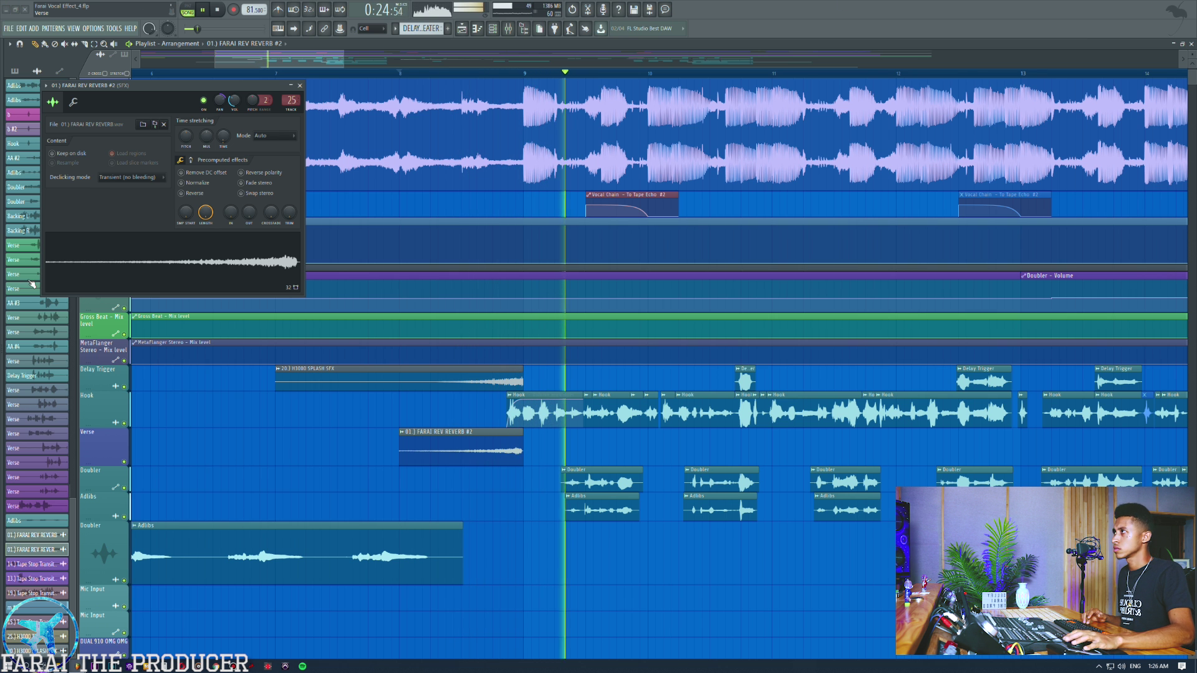
key(space)
click(304, 85)
Preview 21.) H3000 LASER ECHO 406 from the sound effects pack folder and close the media player
key(alt+Tab)
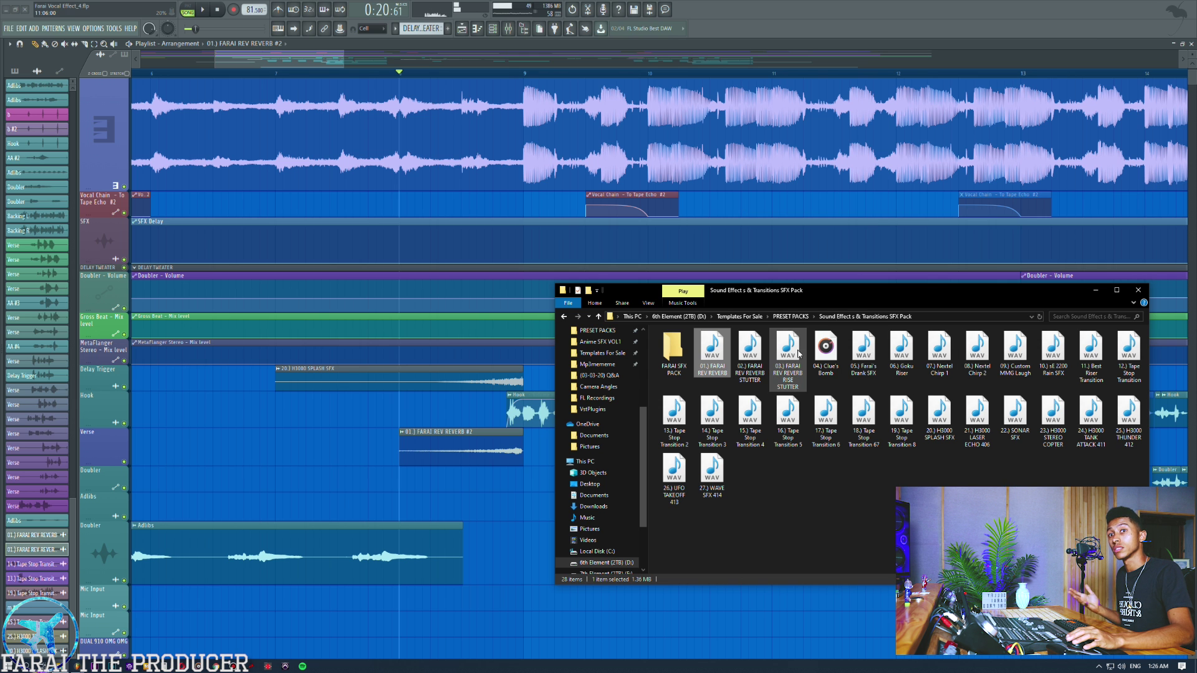
click(784, 353)
click(827, 422)
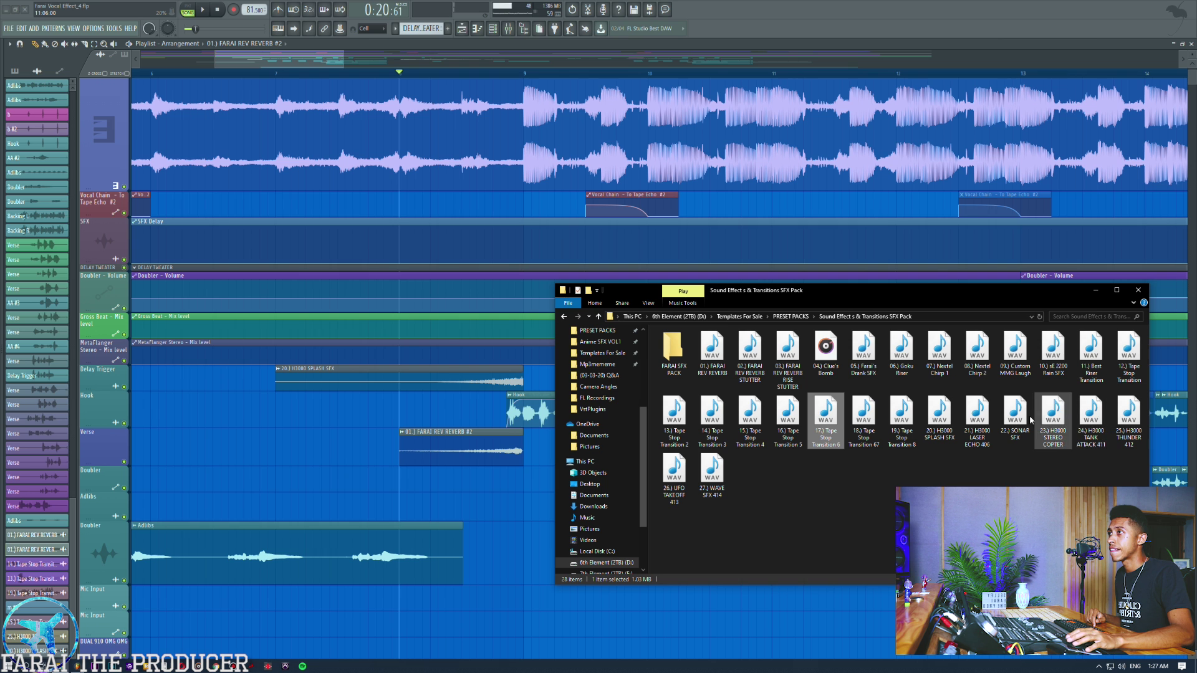
click(967, 424)
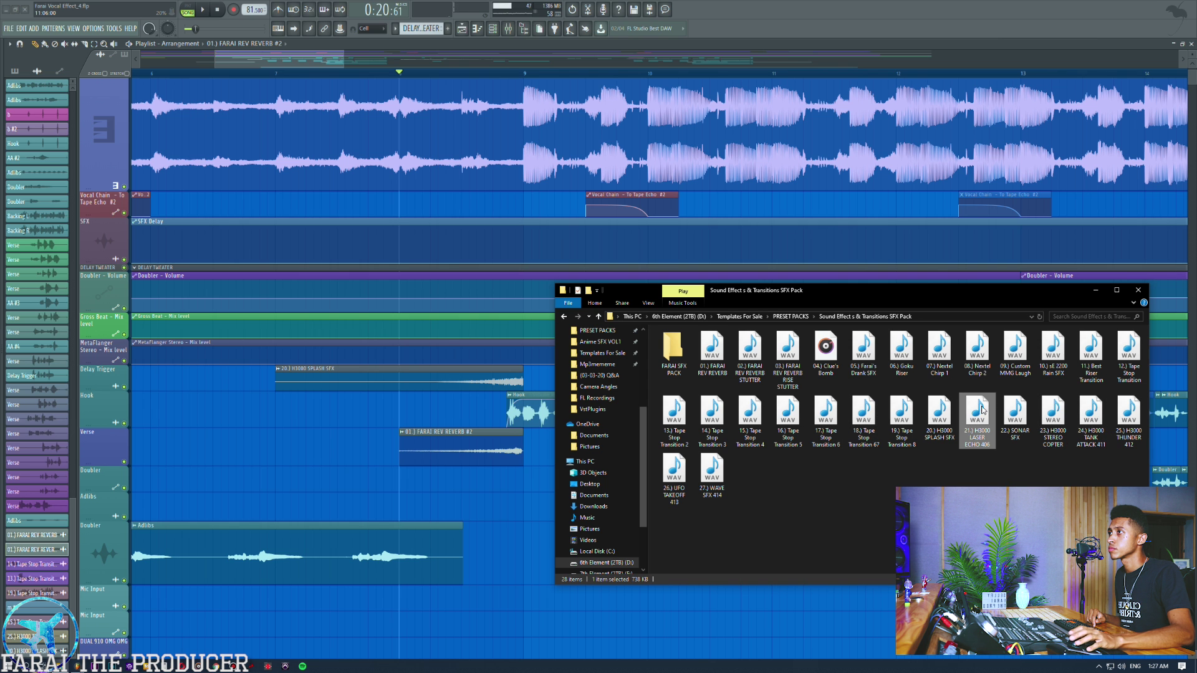
double_click(983, 413)
click(317, 157)
Preview 27.) WAVE SFX 414 and place it on the Doubler track at 8:12:00, leading into bar 9
double_click(712, 473)
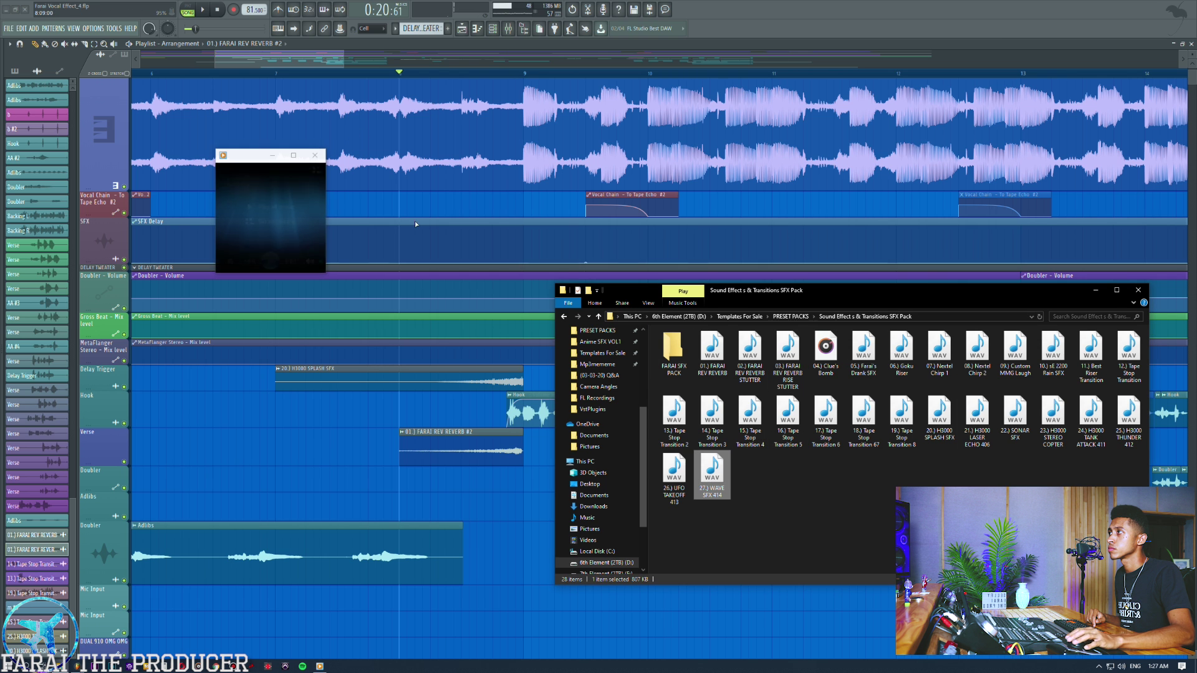
drag(711, 474, 531, 560)
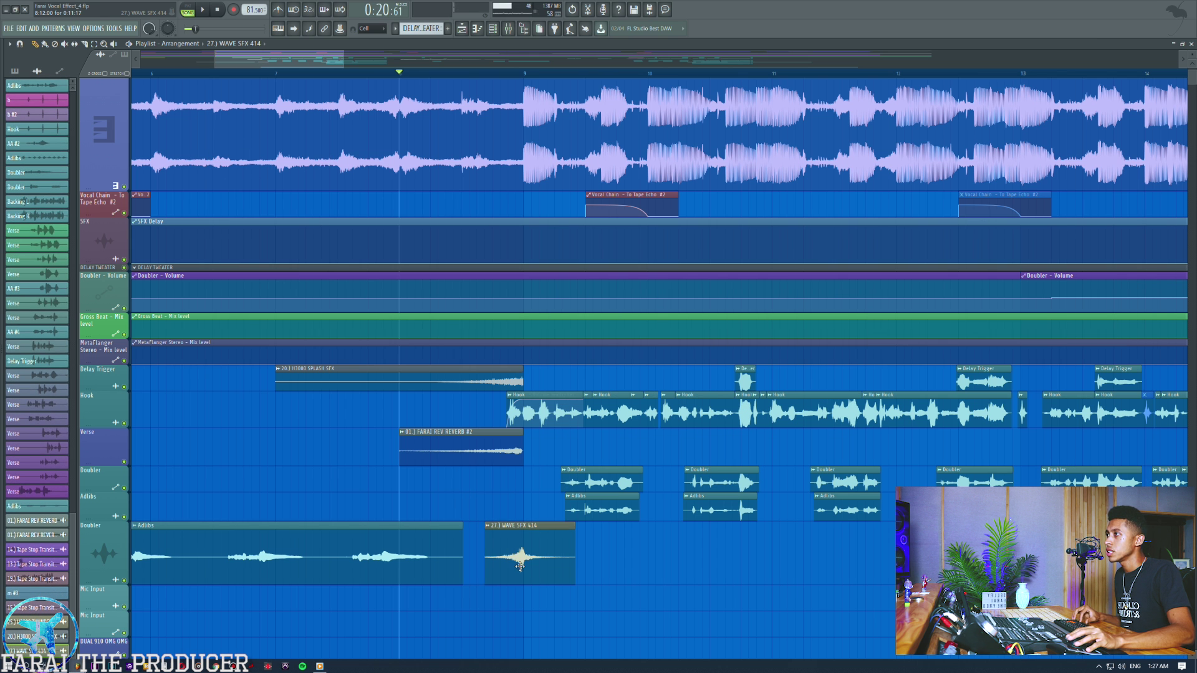
Route the 27.) WAVE SFX 414 sample to mixer track 22 and play its lead-in to bar 9 in the full mix
double_click(521, 564)
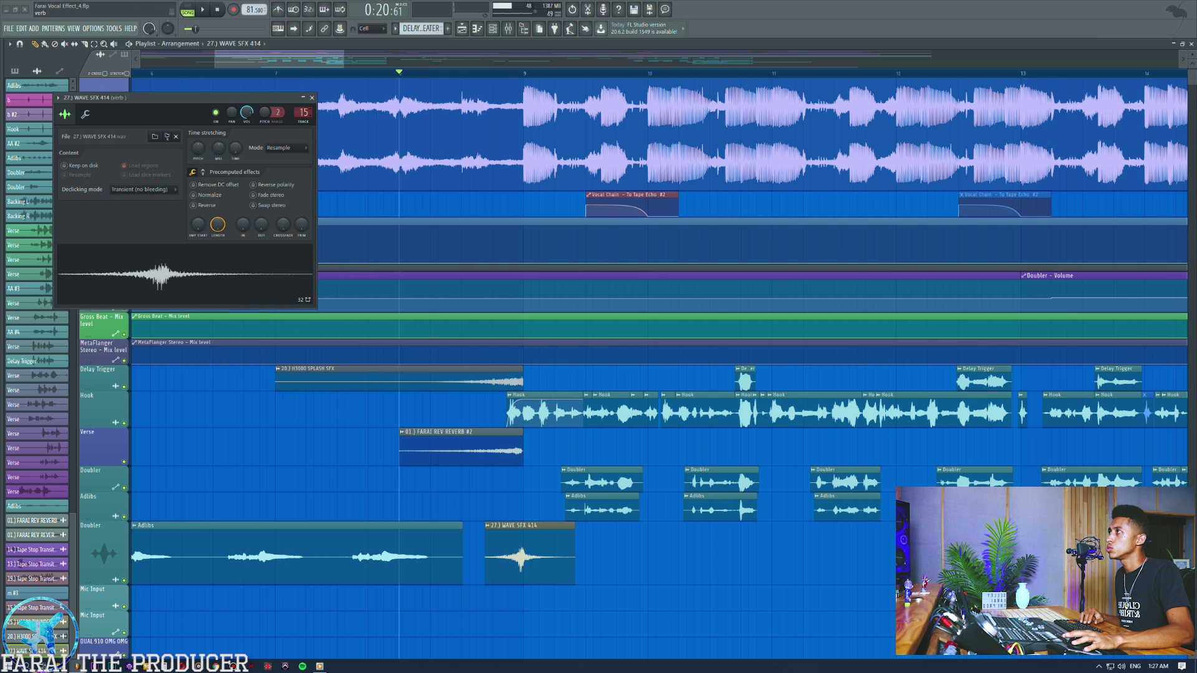
key(space)
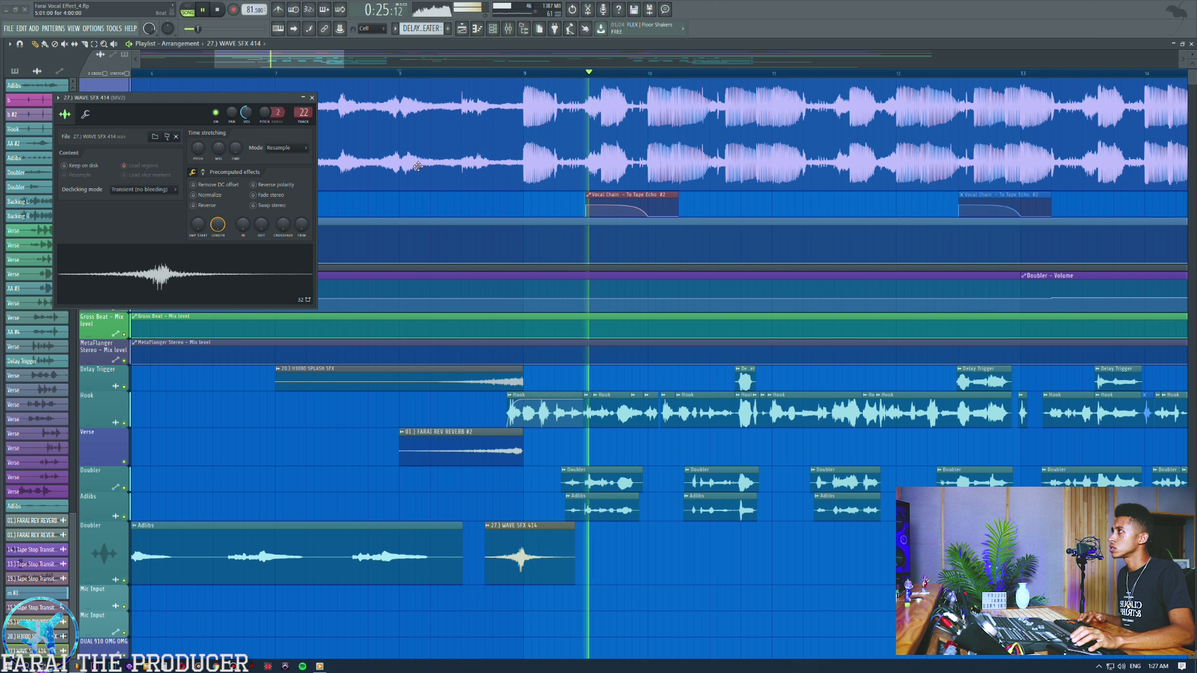
key(space)
click(492, 74)
key(space)
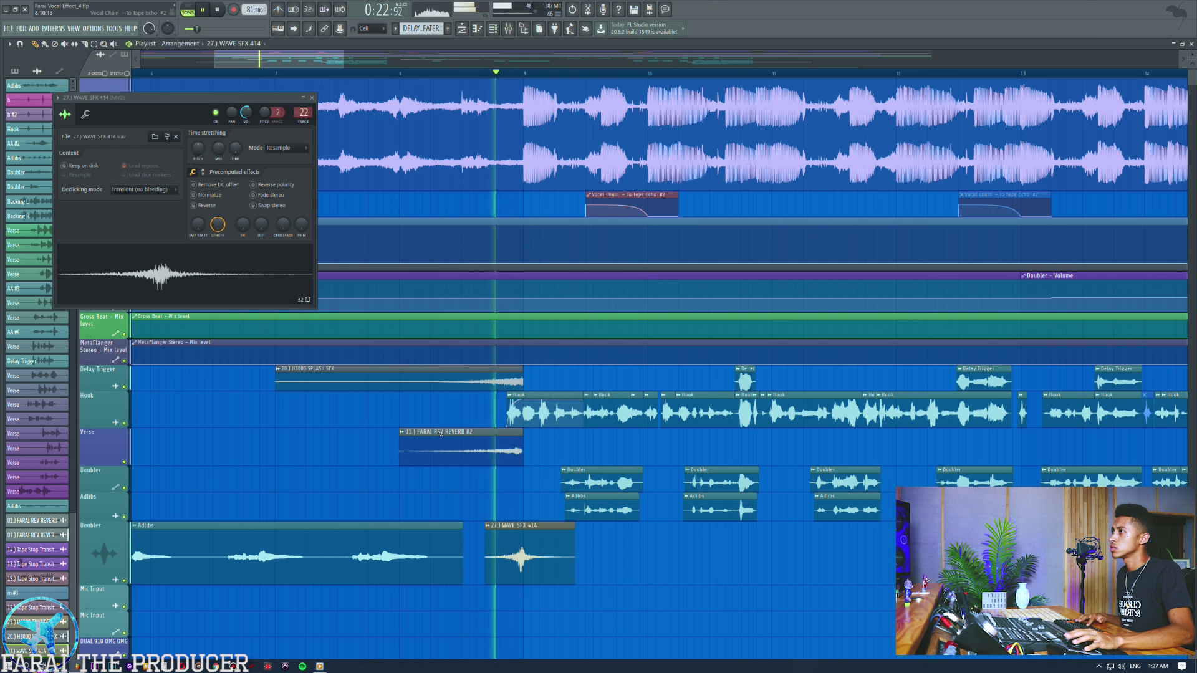
key(space)
key(space)
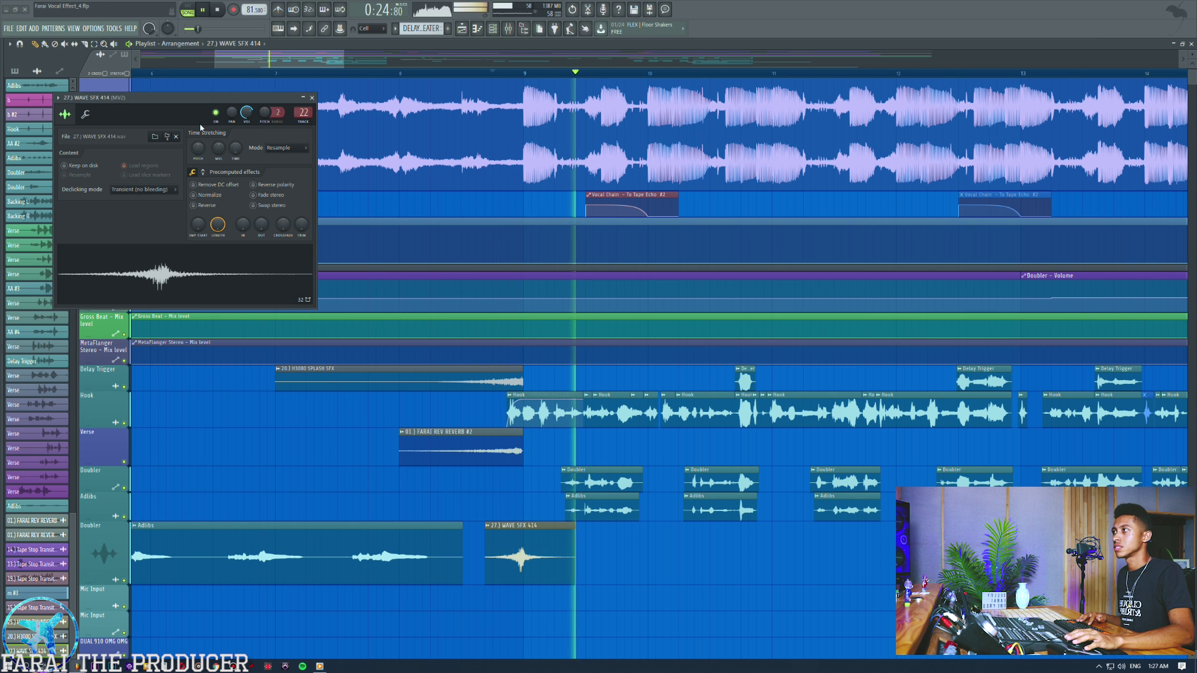
key(space)
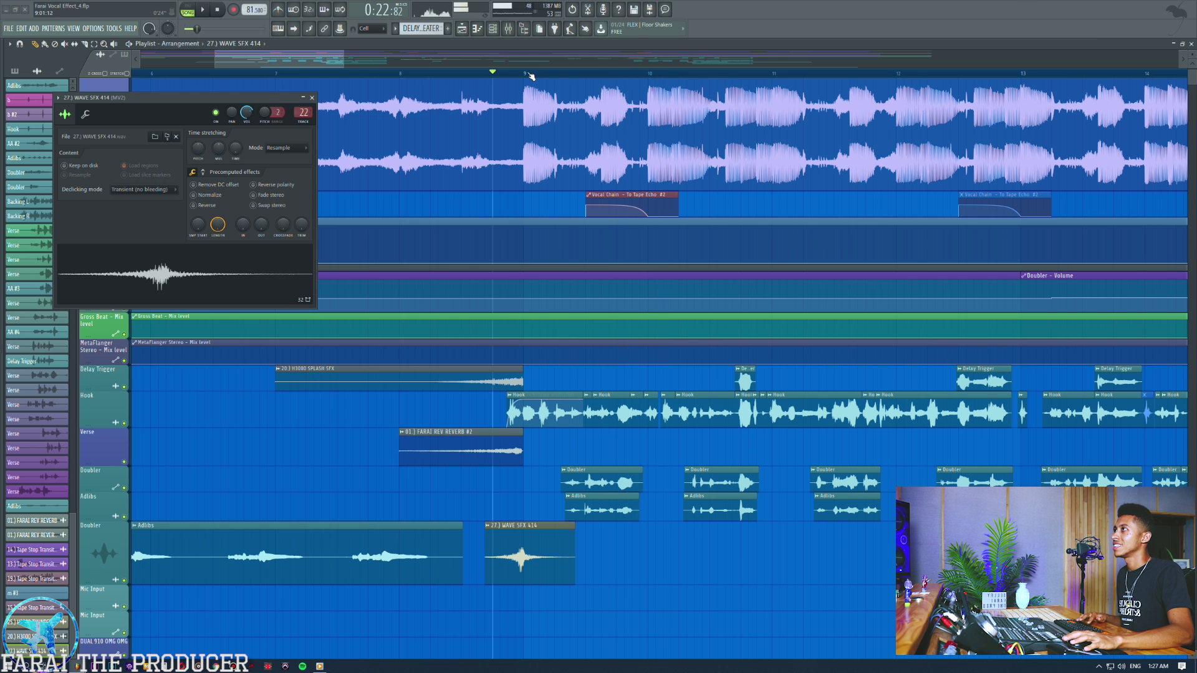
Solo the lower Doubler track and preview 19.) Tape Stop Transition 8 and the neighbouring tape stop samples from the sound effects pack folder
right_click(126, 580)
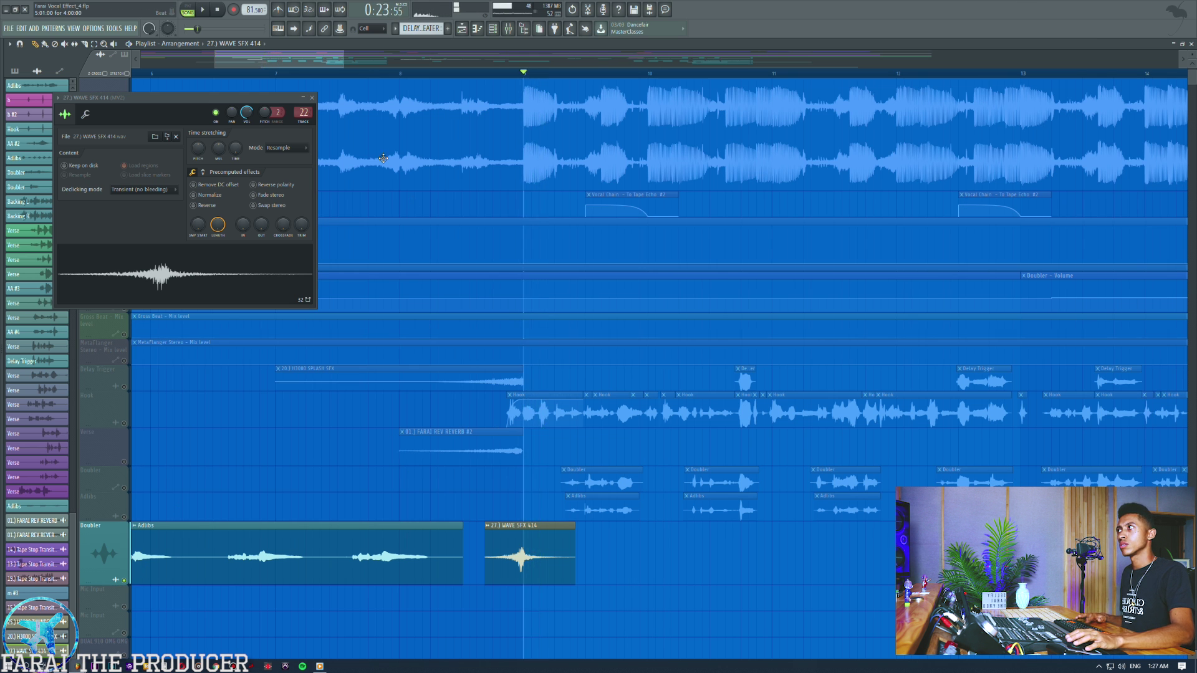
key(alt+Tab)
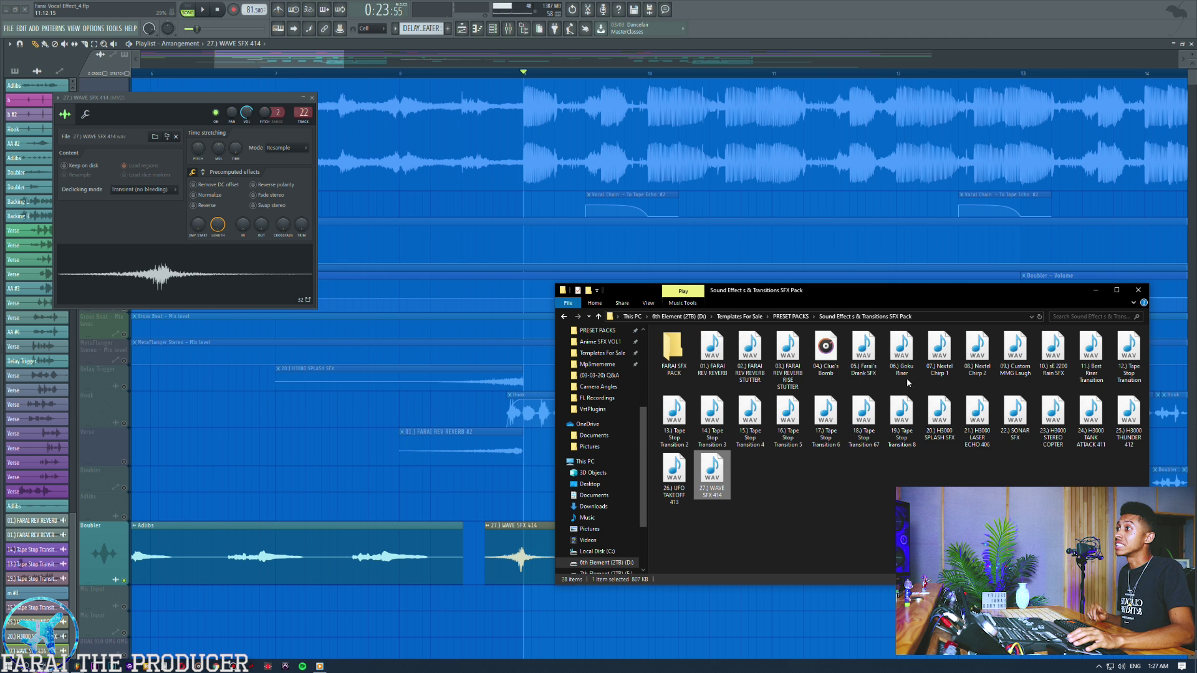
click(895, 412)
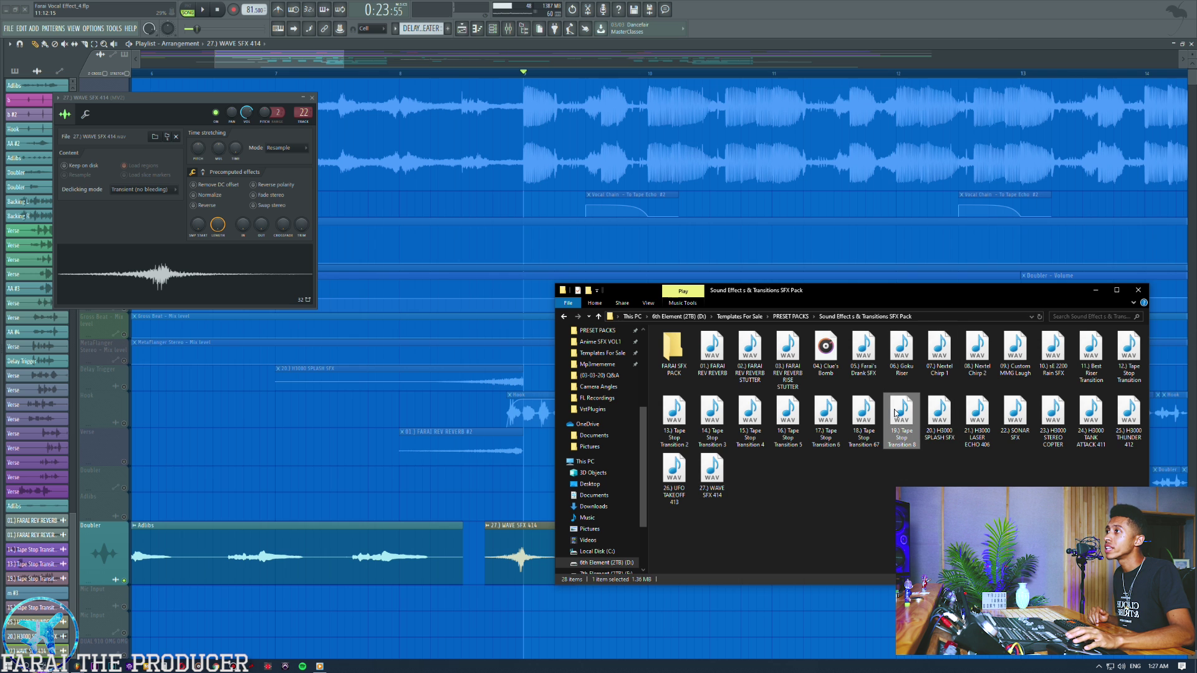
double_click(895, 412)
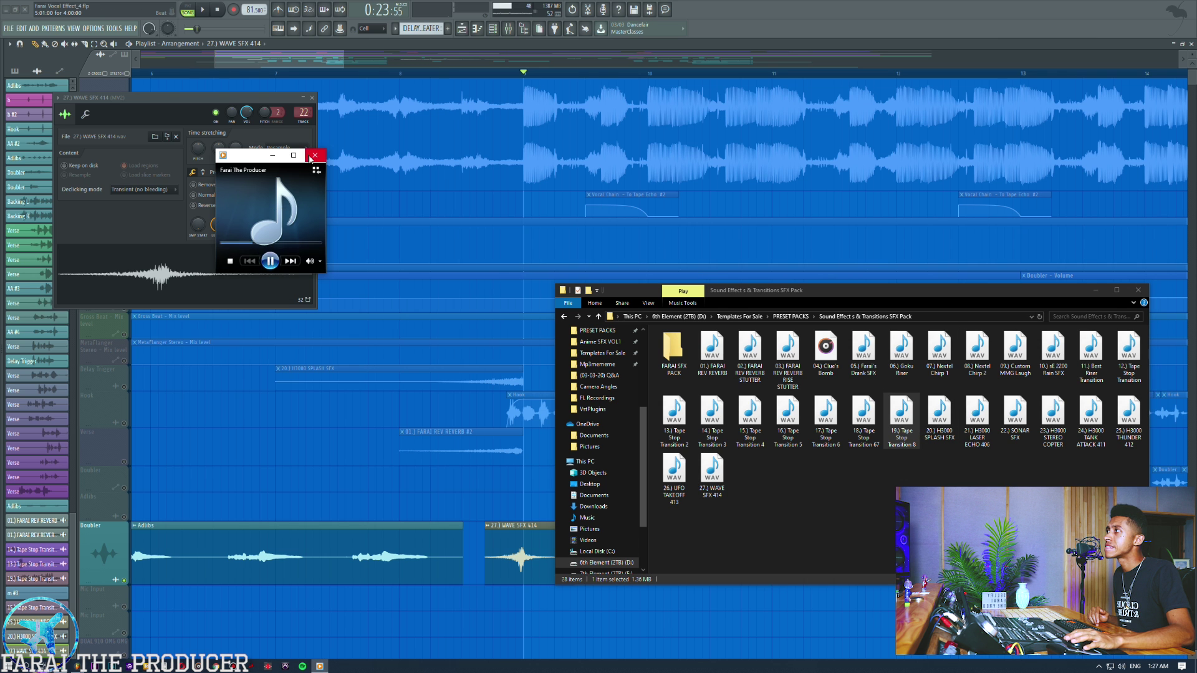
click(311, 157)
click(811, 411)
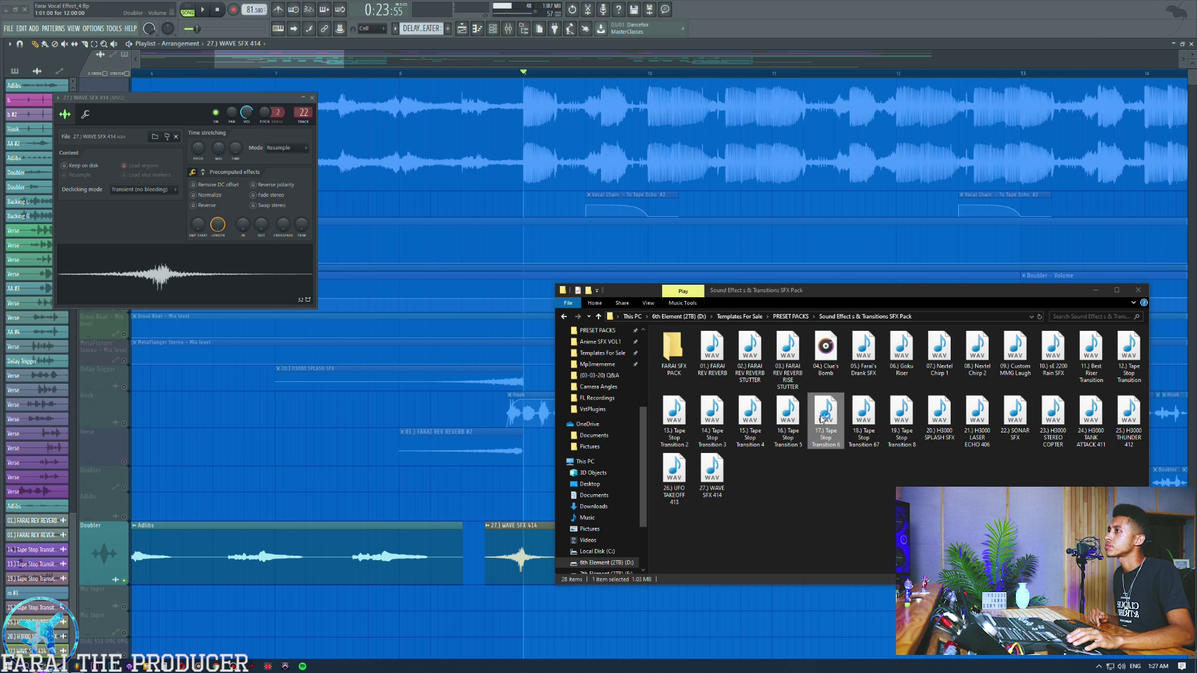
click(792, 416)
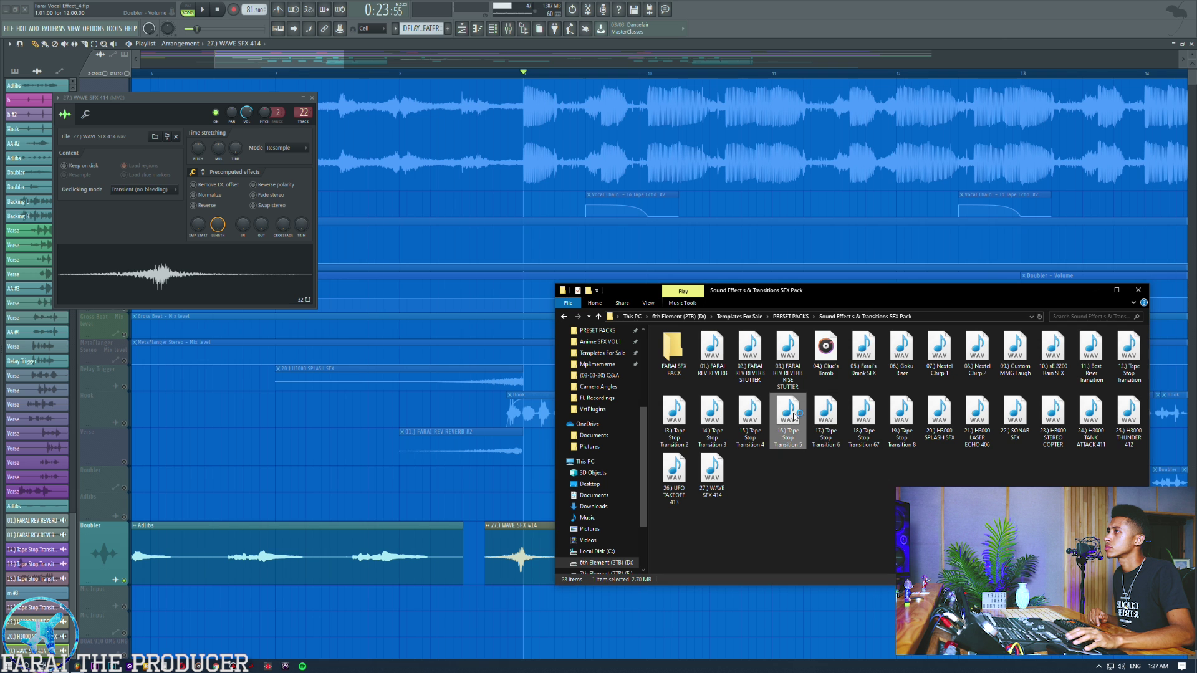
Place 17.) Tape Stop Transition 6 on the first Mic Input track at bar 9, enable that track and play the clip
drag(826, 414, 552, 596)
click(125, 607)
key(space)
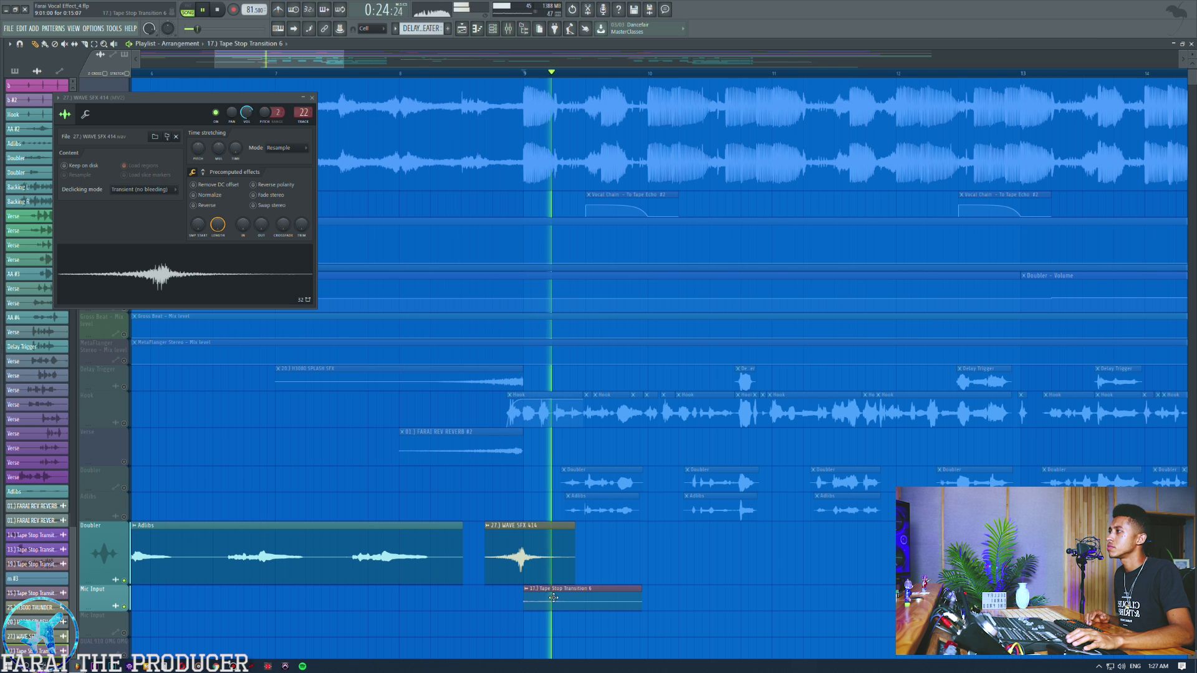
key(space)
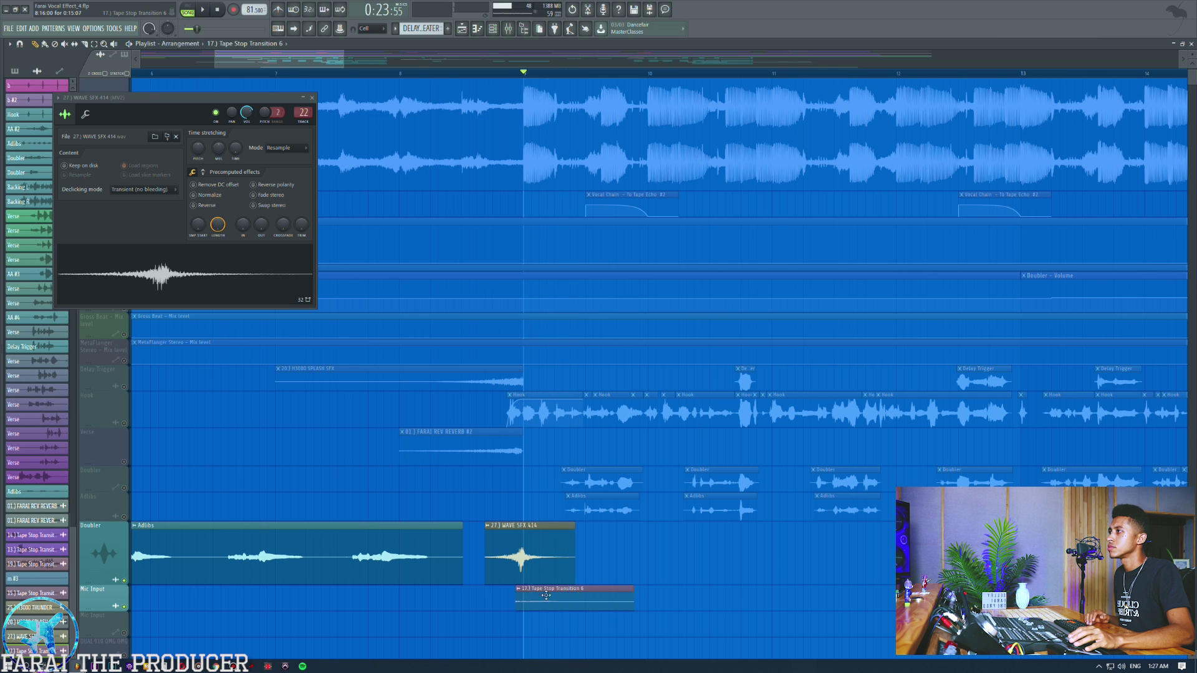
Route the tape stop sample to mixer track 22 and play the transition from bar 8 with all tracks unsoloed
double_click(551, 597)
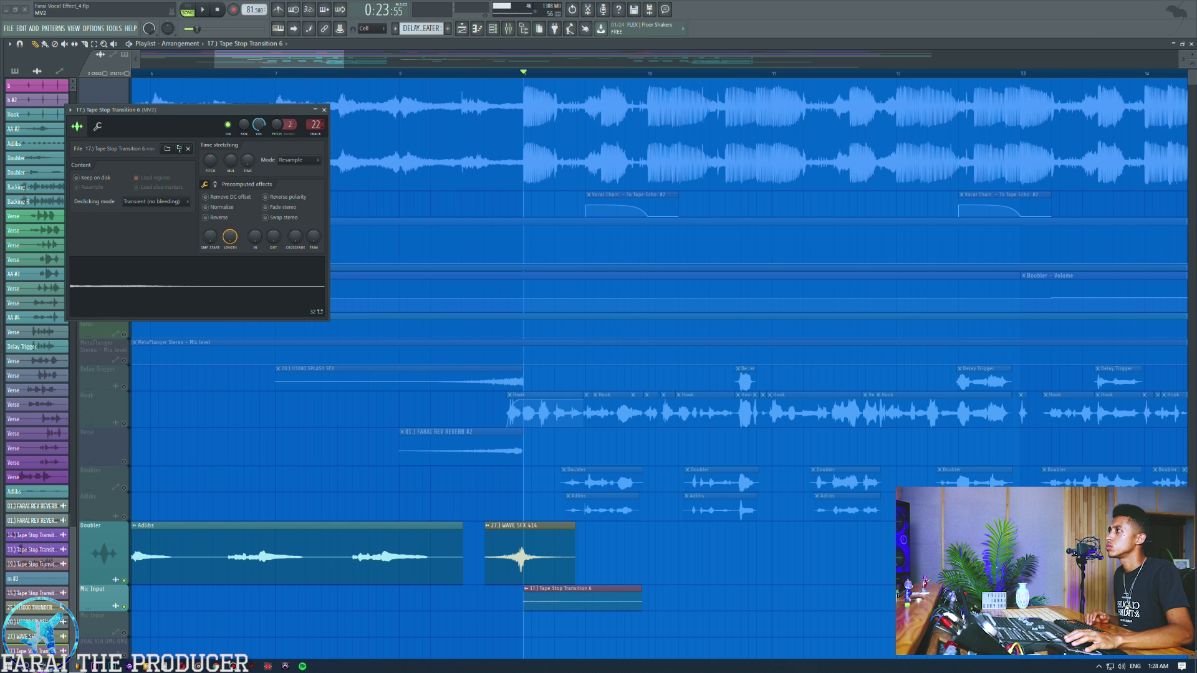
click(406, 74)
key(space)
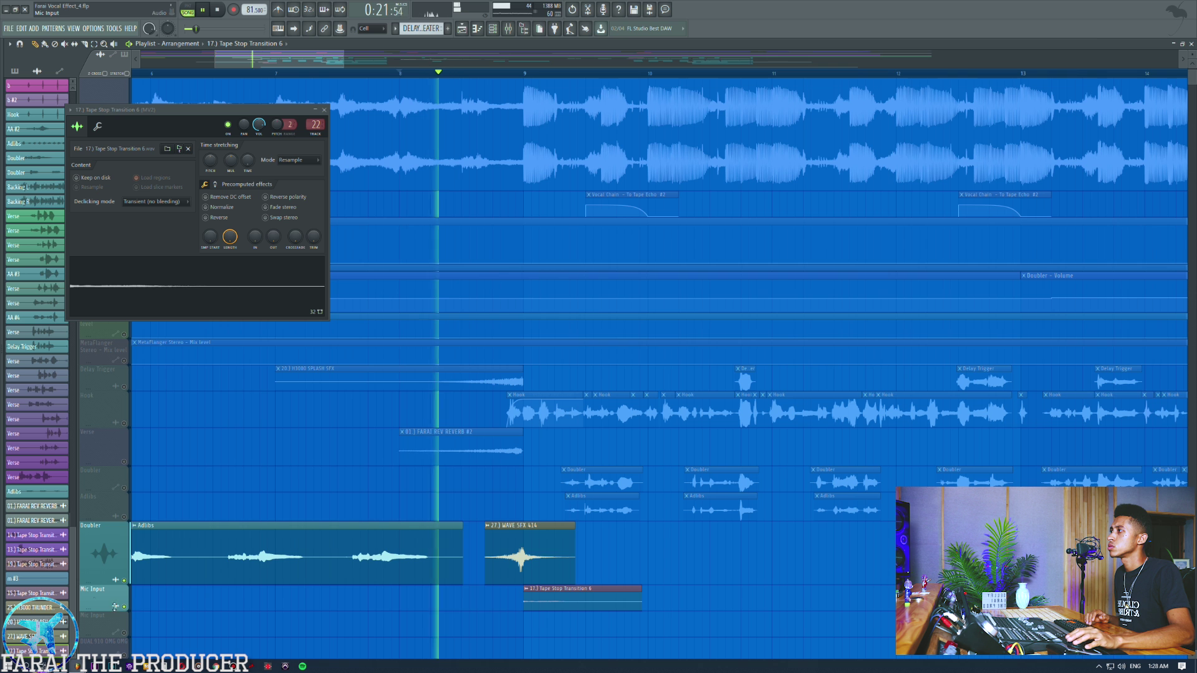
click(125, 606)
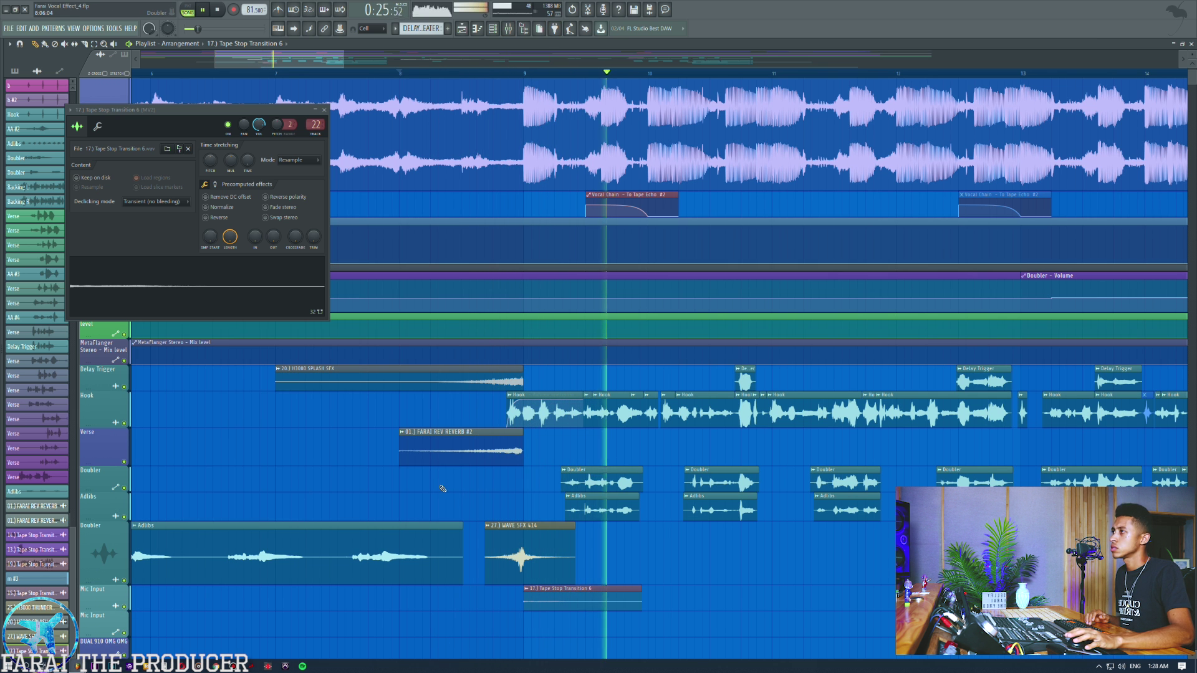
key(space)
Move the tape stop clip to one beat before bar 9, normalize the sample and play the transition
drag(560, 603, 529, 602)
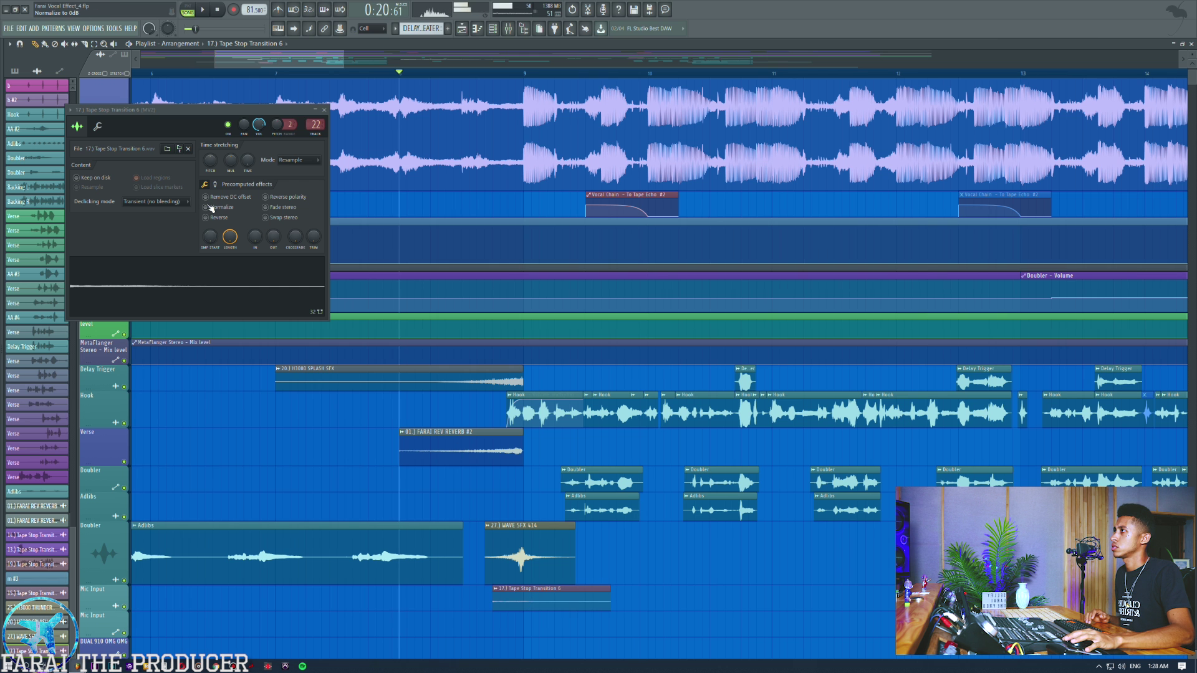
click(208, 207)
key(space)
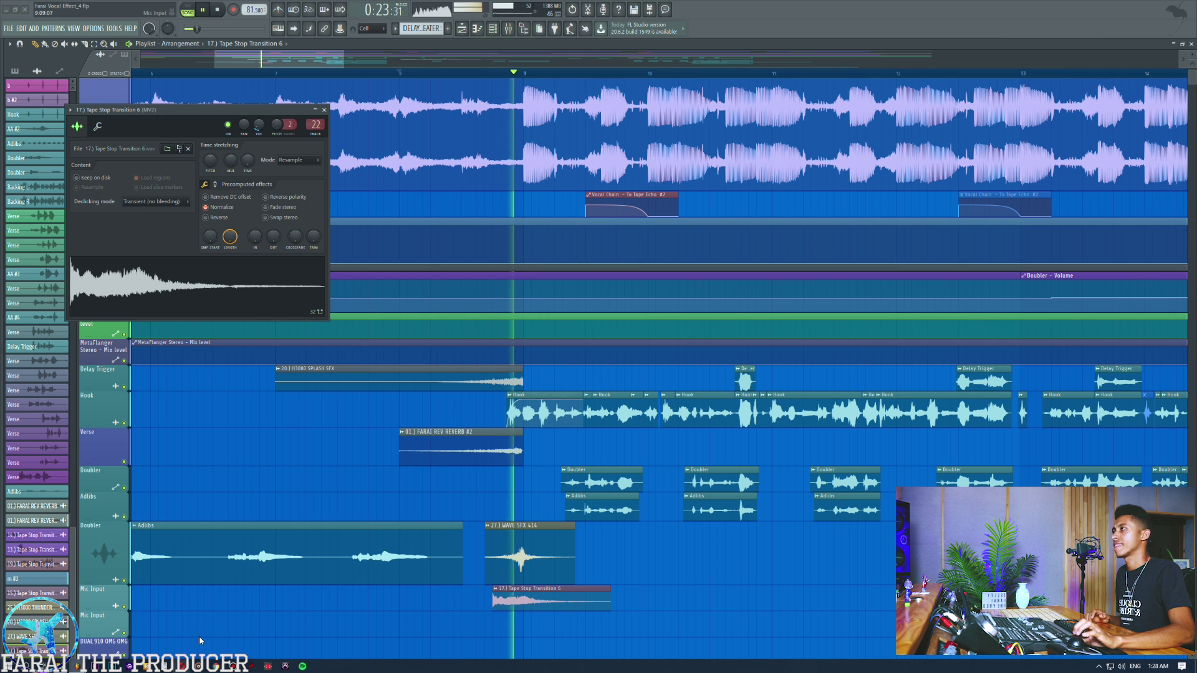
key(space)
key(space)
Adjust the tape stop sample's volume and its time-stretching pitch in Auto mode while playing the transition
drag(261, 130, 261, 115)
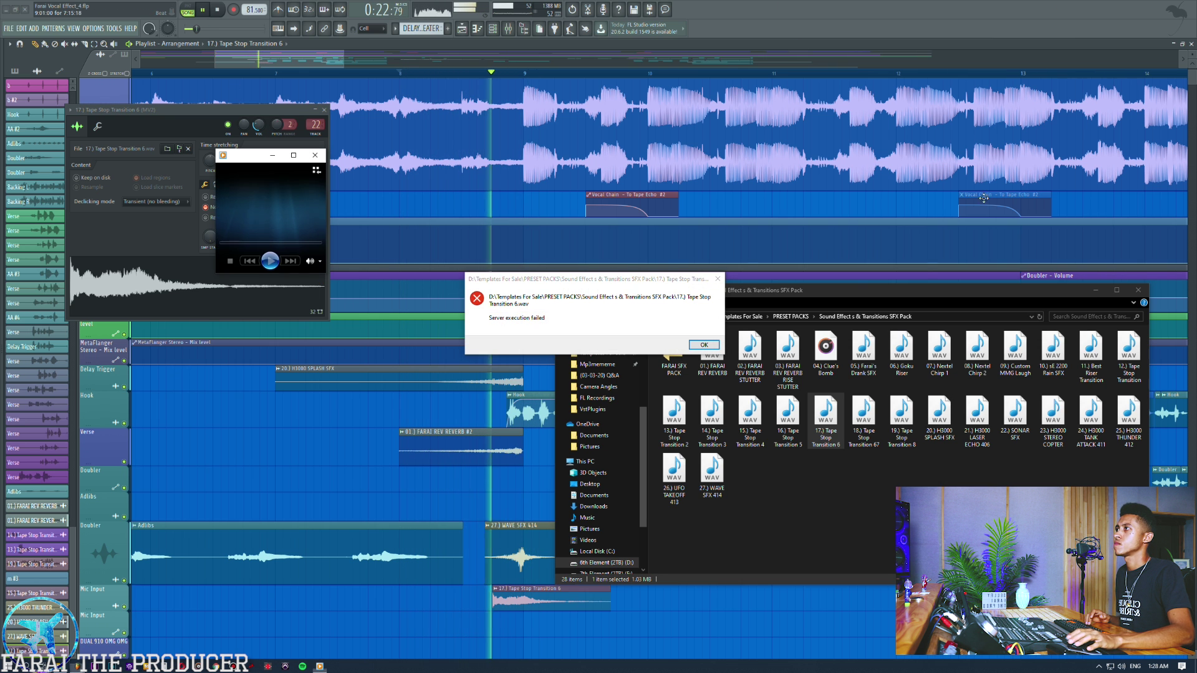
click(704, 345)
click(322, 156)
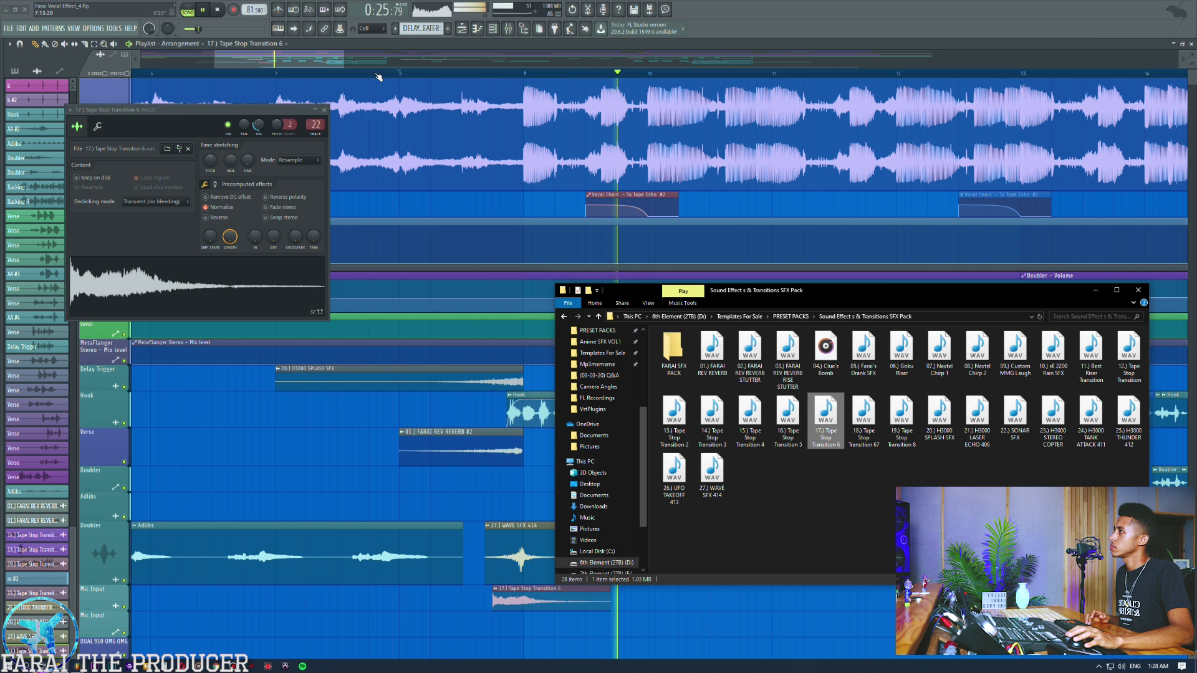
drag(245, 126, 213, 154)
key(space)
key(space)
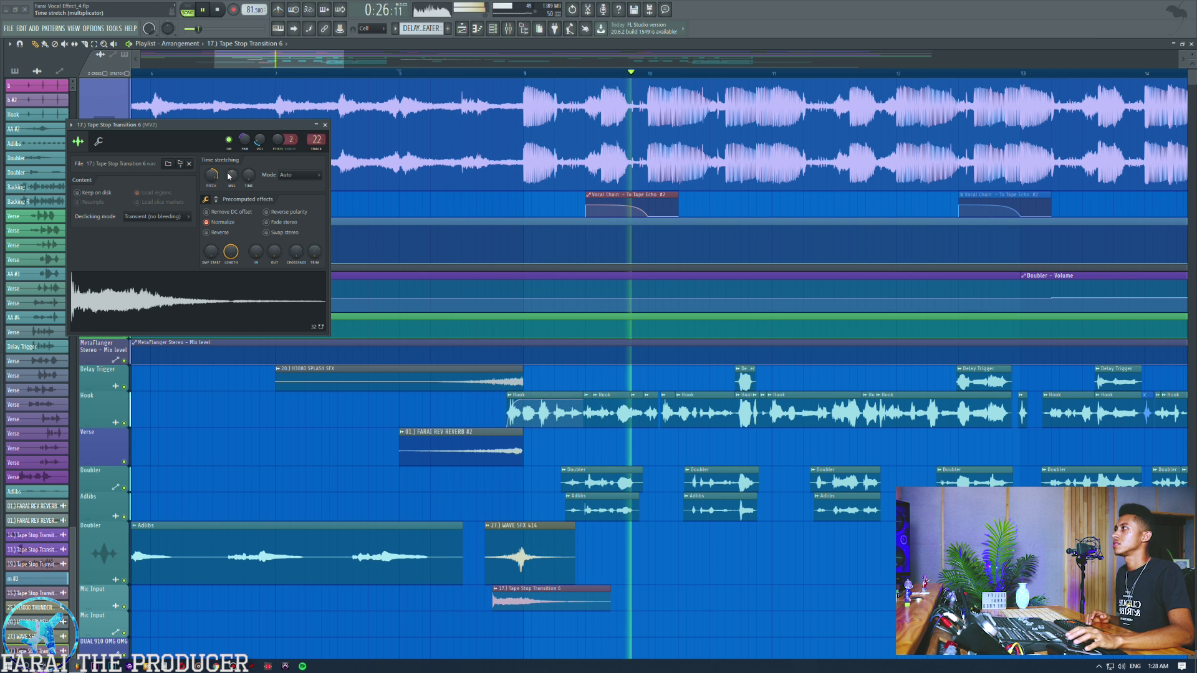
Try the tape stop clip two beats before bar 9, delete it from the Mic Input track and close its sample settings
key(space)
drag(530, 603, 498, 606)
key(space)
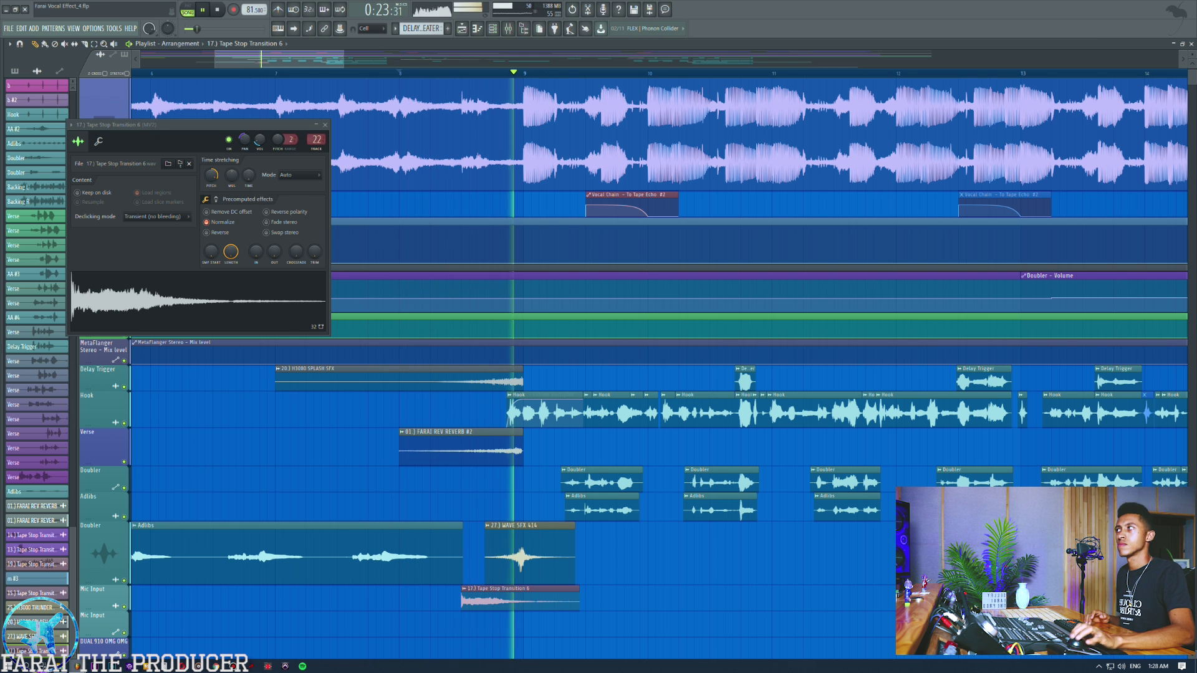
right_click(467, 599)
key(space)
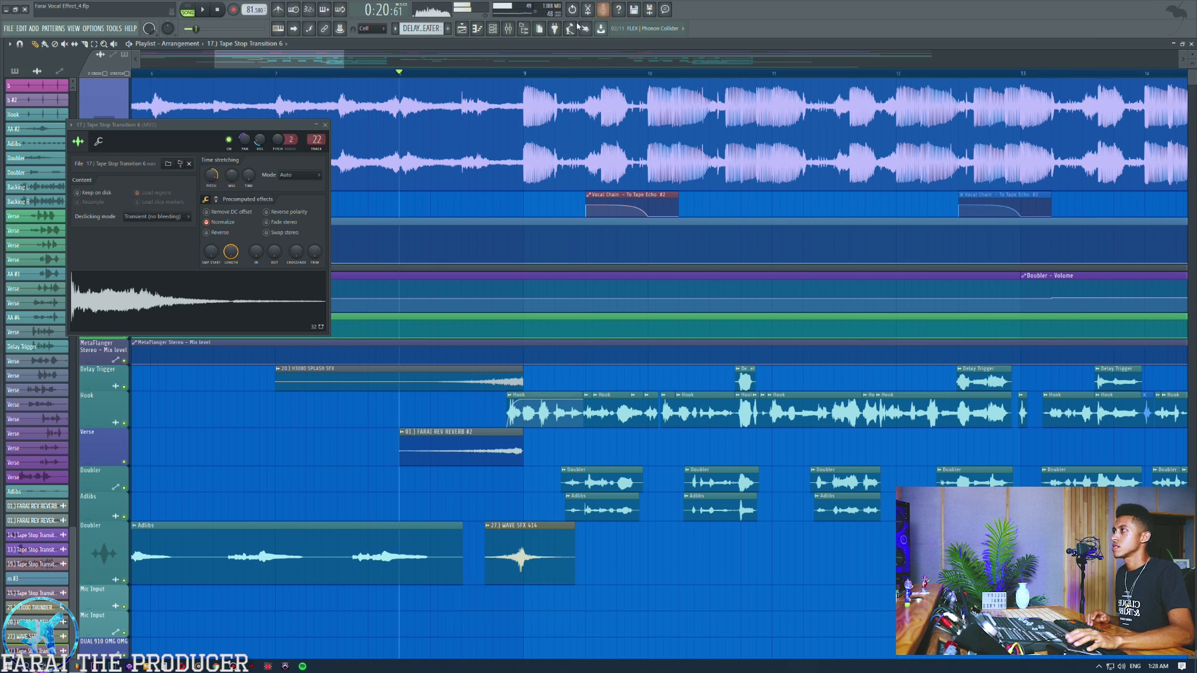
click(327, 124)
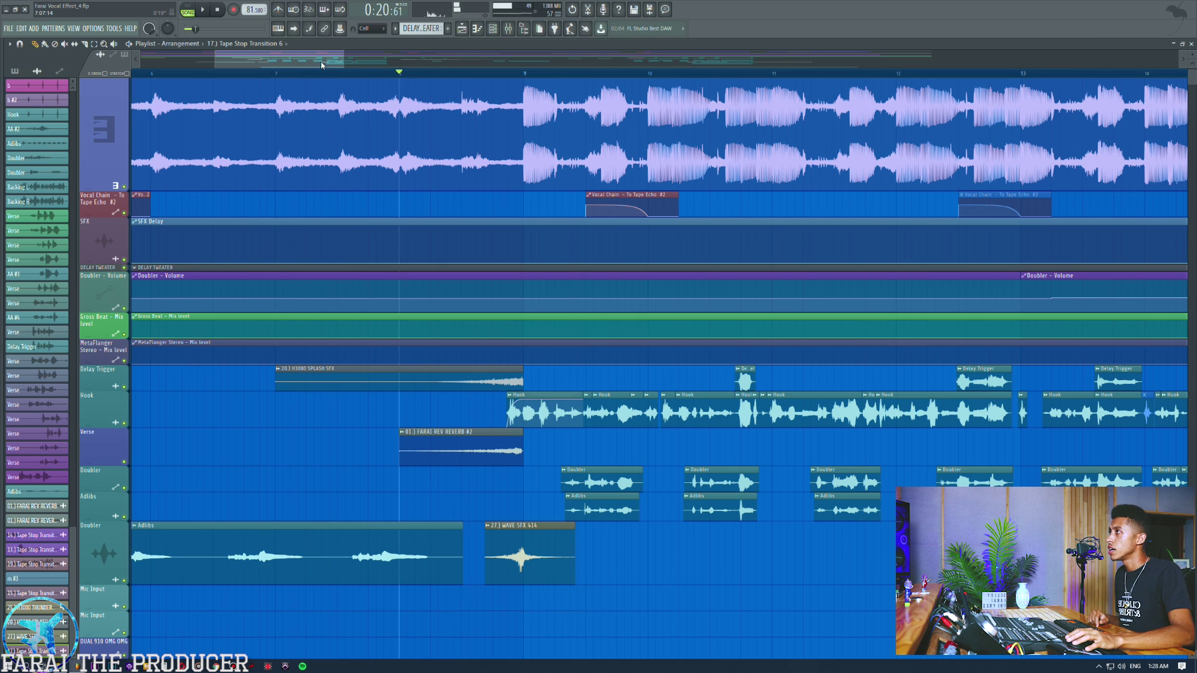
scroll(317, 80, down, 5)
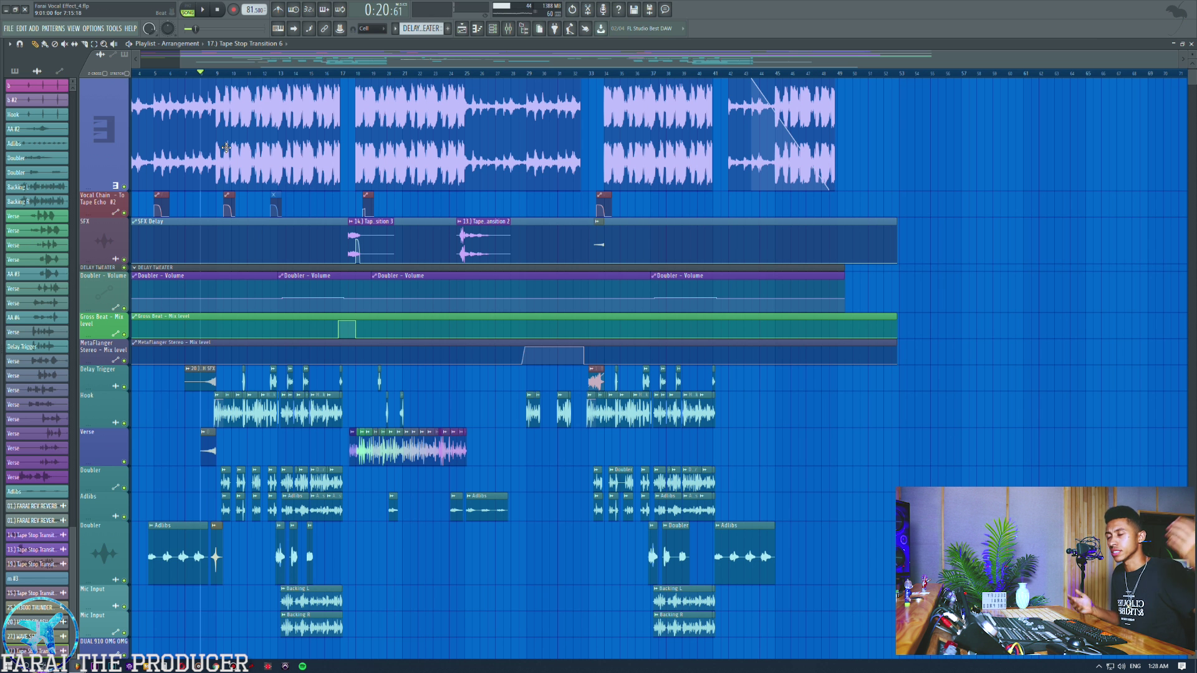
drag(182, 376, 209, 450)
drag(234, 559, 206, 552)
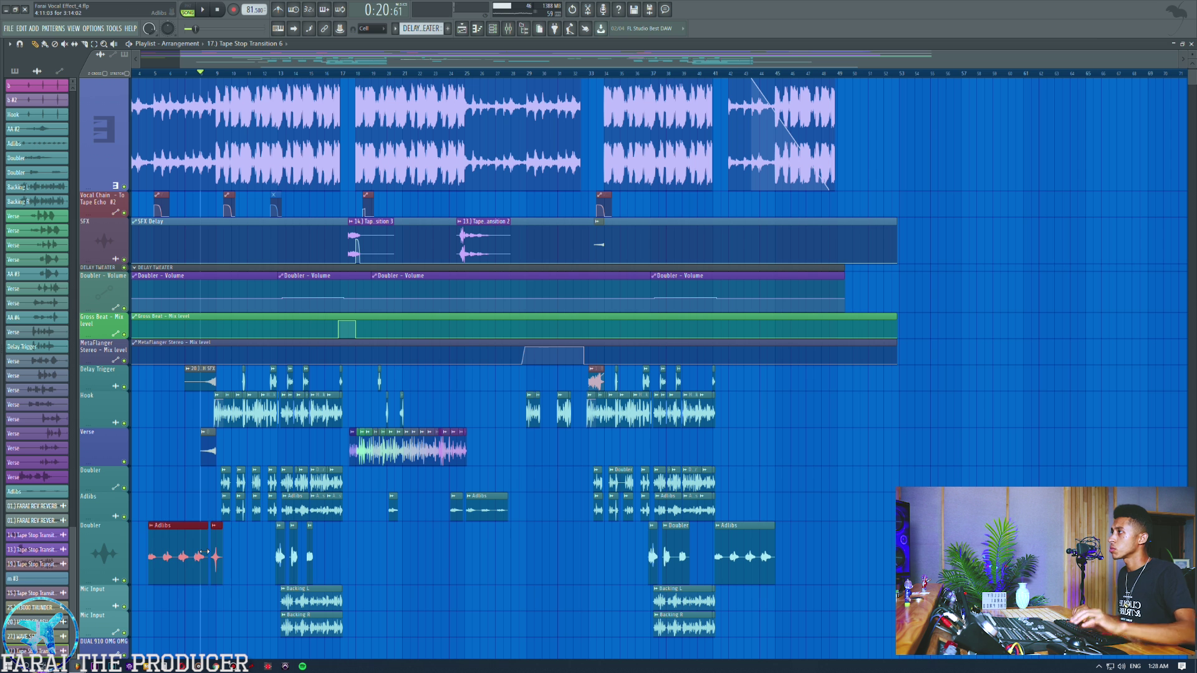
key(shift+Up)
key(shift+Up)
key(ctrl+z)
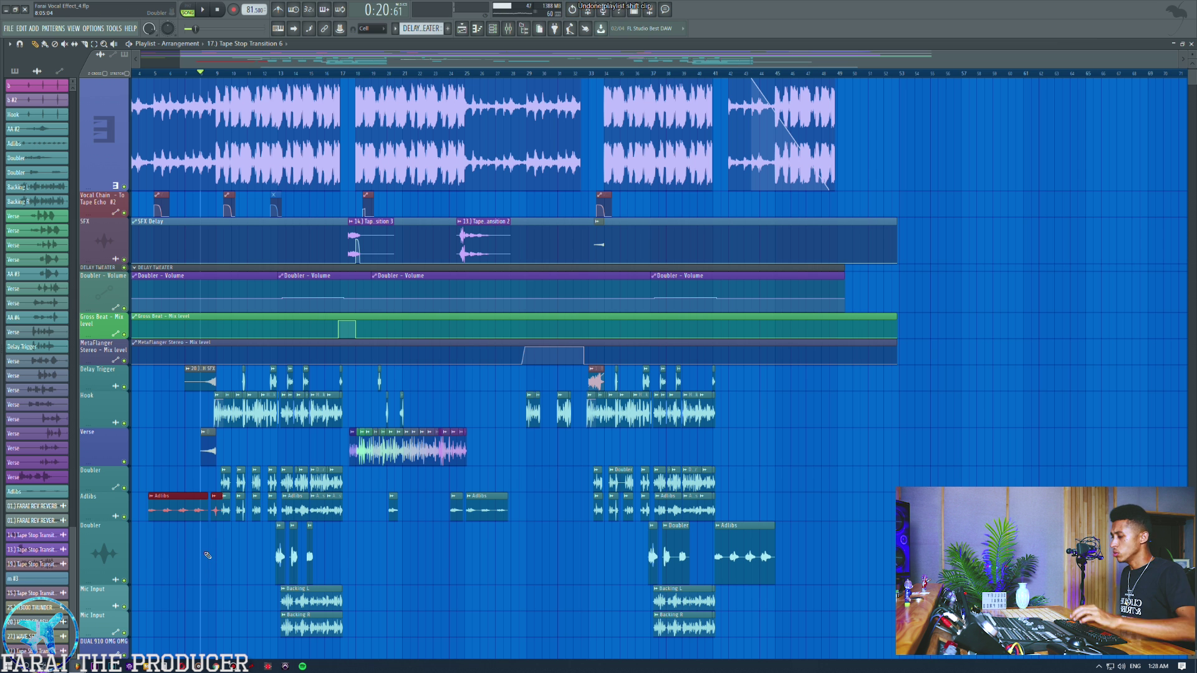
key(ctrl+z)
Move the wave clip up beside the reverse reverb on the Verse track, and both clips up to the splash on the Delay Trigger track
click(217, 555)
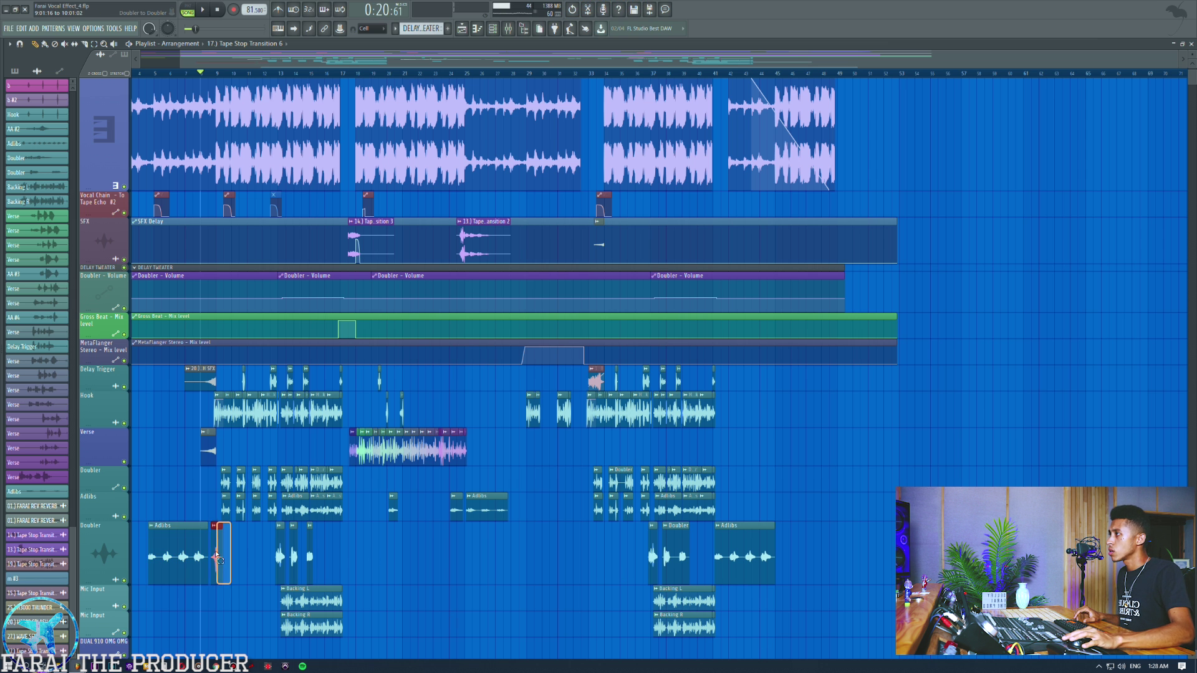
key(shift+Up)
key(shift+Up)
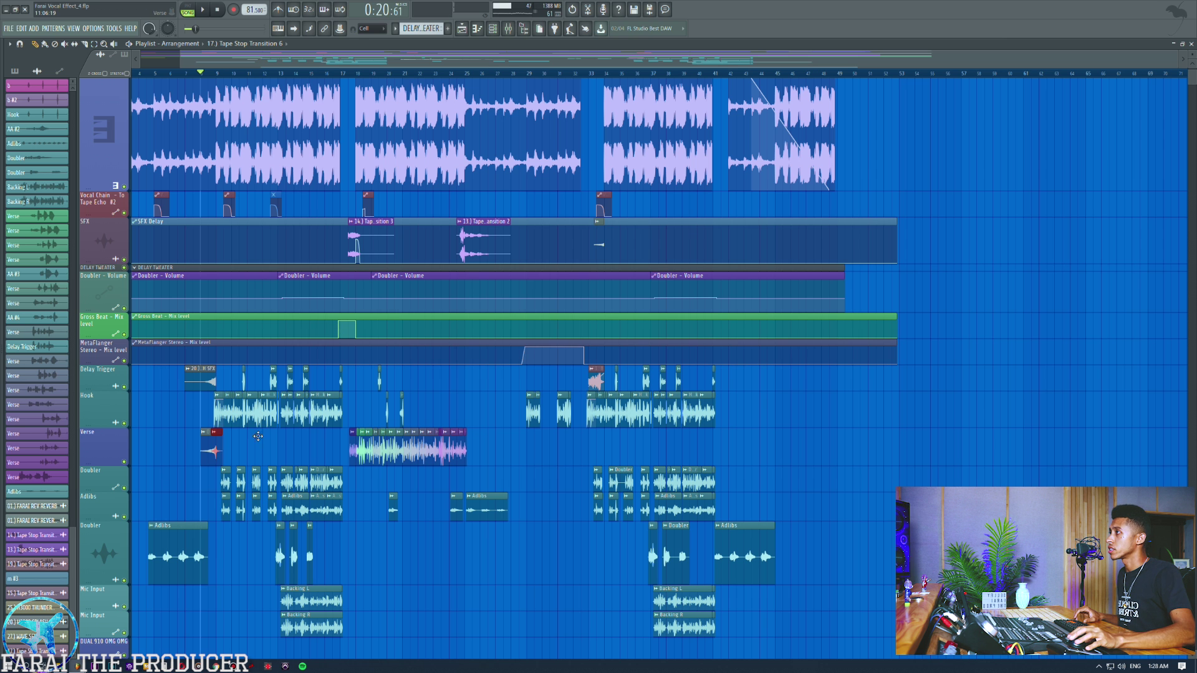
key(shift+Up)
key(shift+Up)
key(shift+Up)
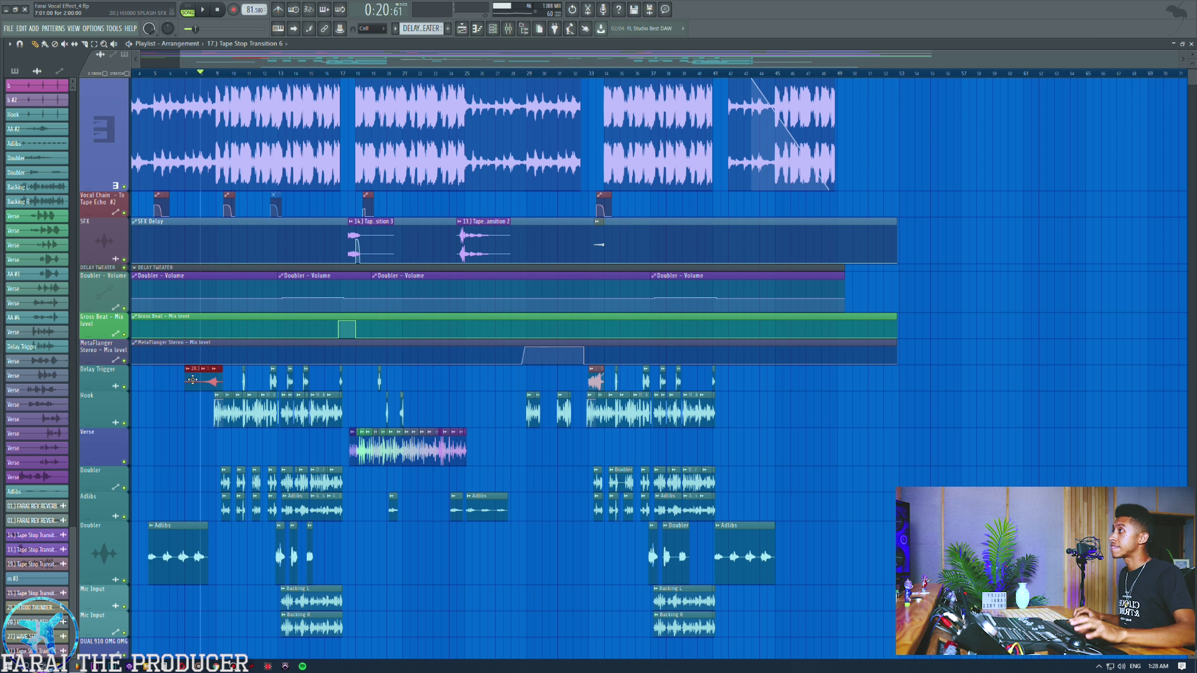
Move the splash, reverse reverb and wave clips together up to the SFX track and play the transition into bar 9
key(shift+Up)
key(shift+Up)
key(shift+Up)
key(shift+Up)
key(shift+Up)
key(space)
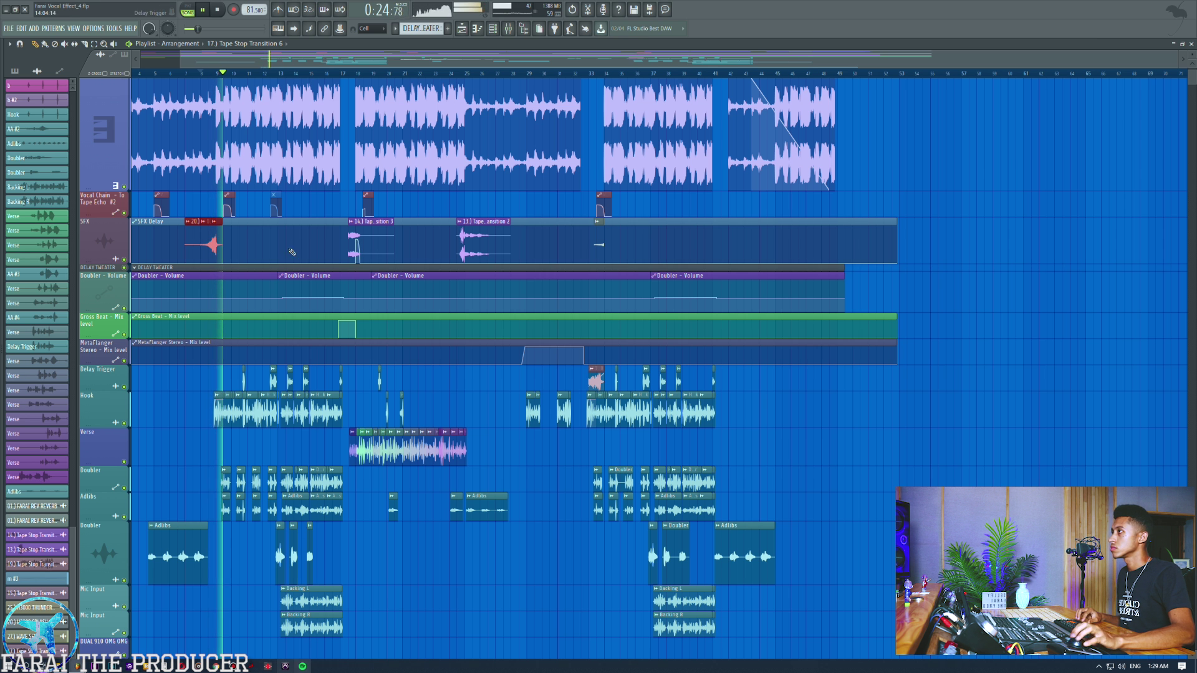
Copy the three transition clips to the Vocal Chain - To Tape Echo #2 track starting at bar 30, undoing the accidental clip resize
drag(212, 239, 570, 204)
key(space)
click(568, 75)
scroll(567, 76, up, 8)
key(space)
key(space)
key(ctrl+z)
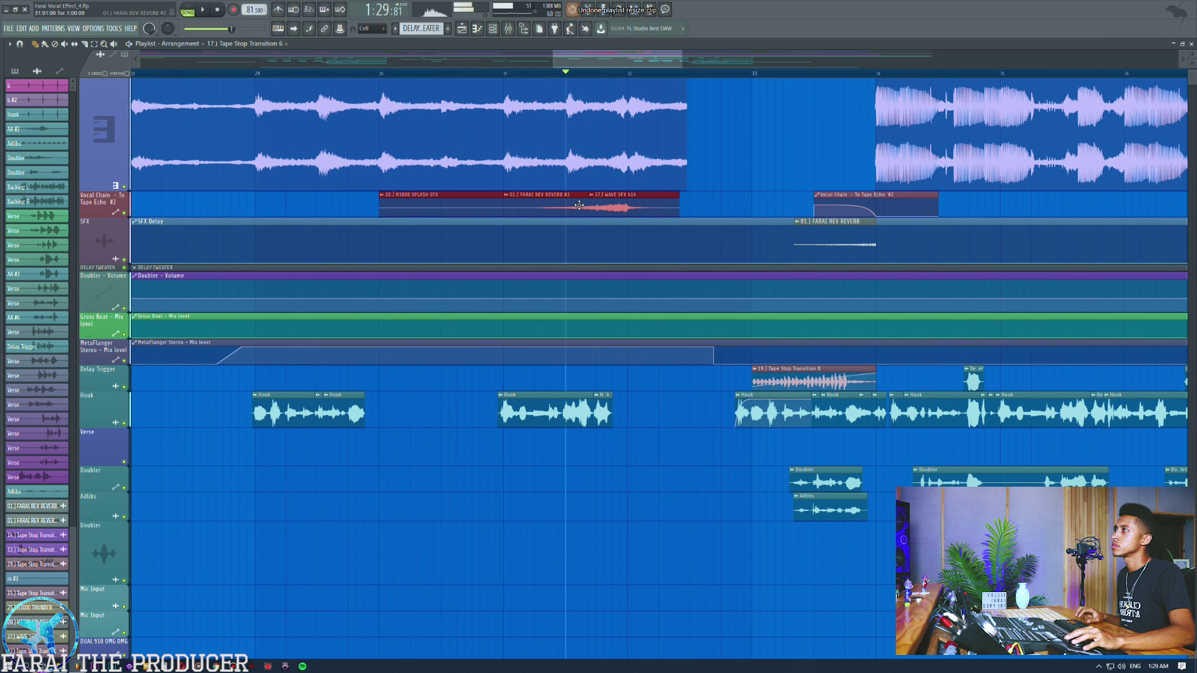
Shift the copied transition clips one bar later to start at bar 31 and play the section through the drop
drag(490, 207, 614, 198)
key(space)
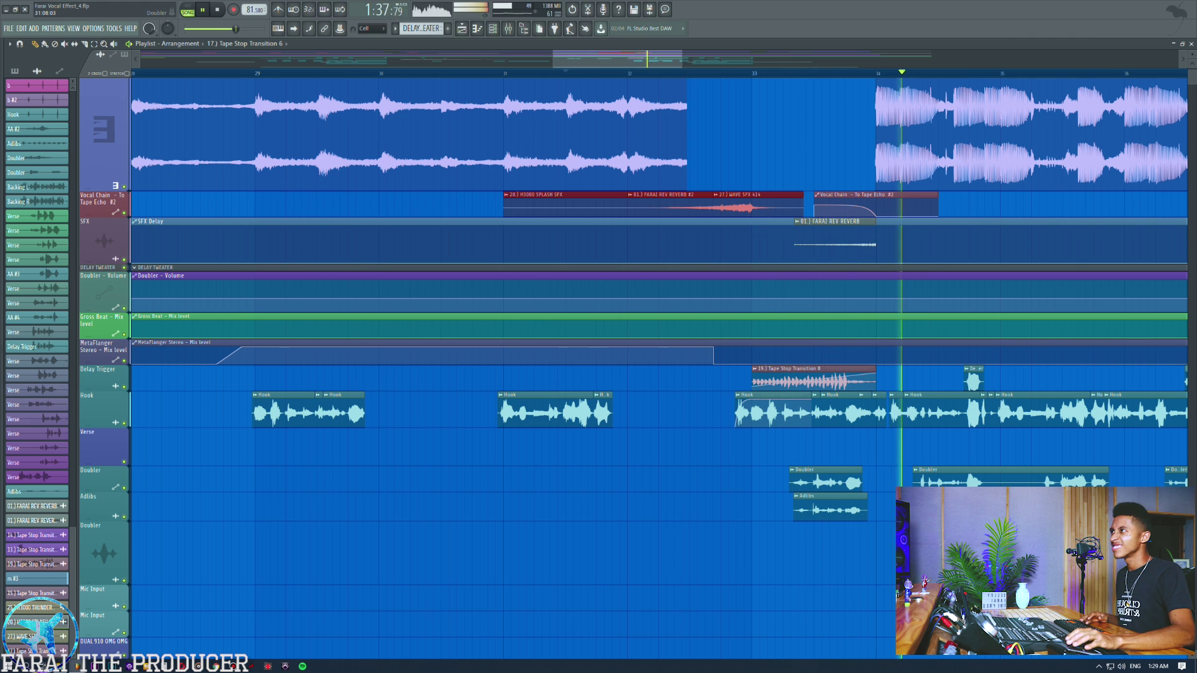
scroll(493, 74, down, 5)
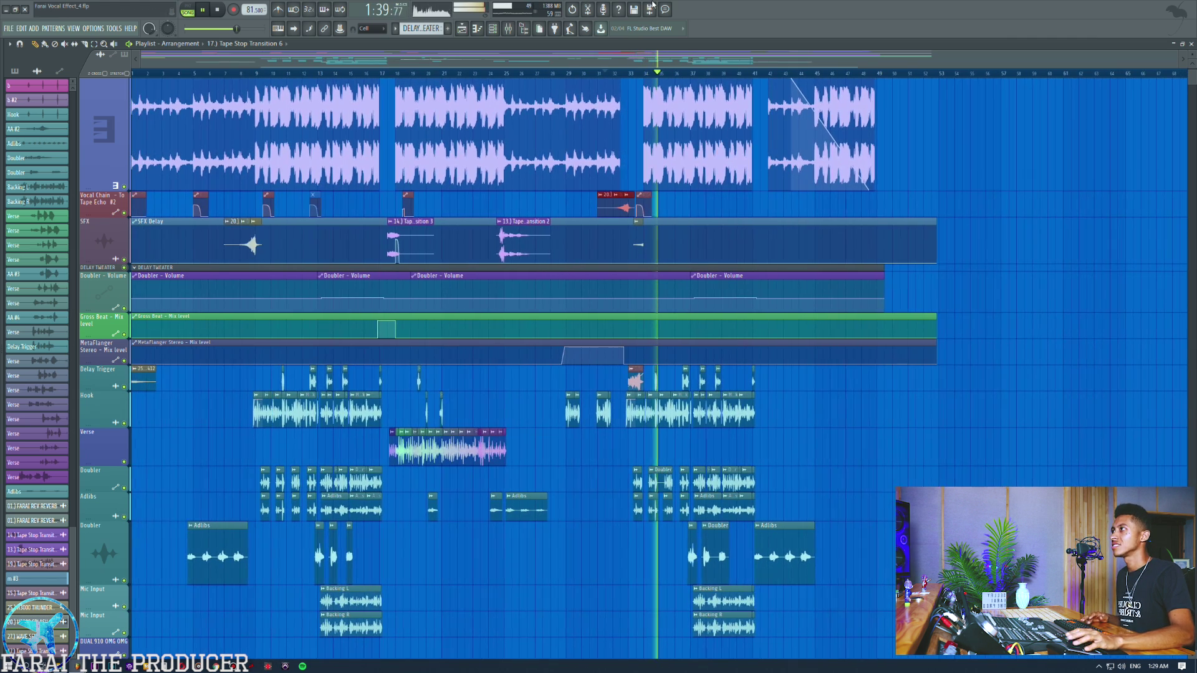
key(space)
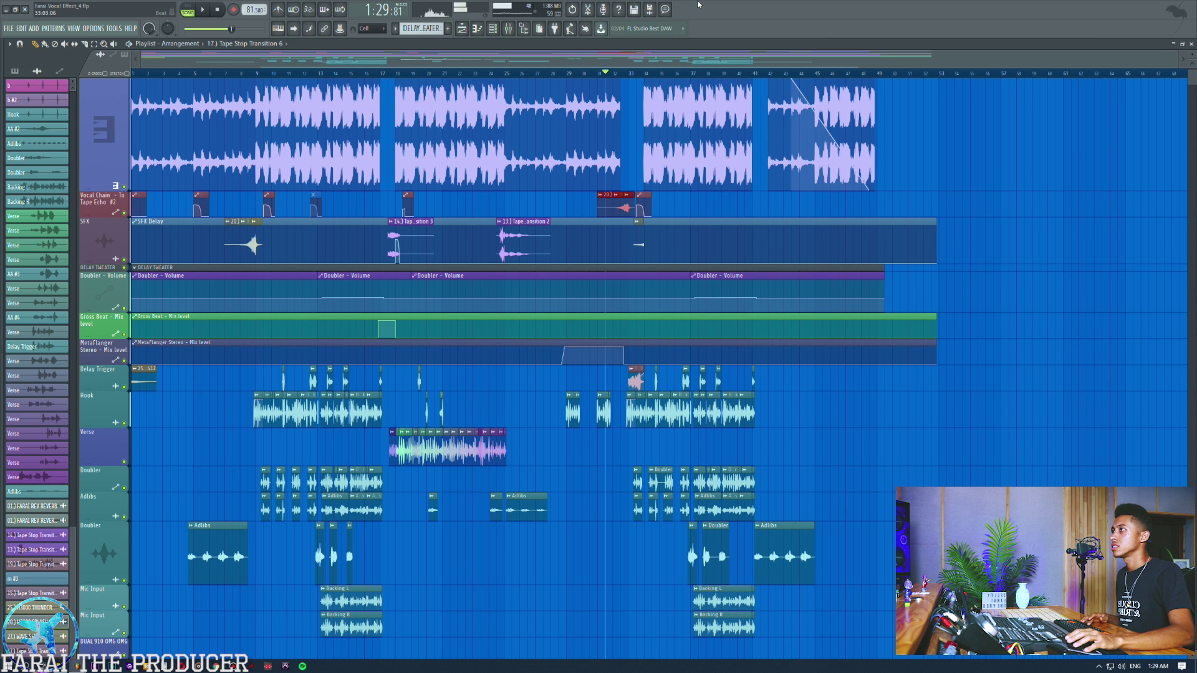
Recolour the Delay Trigger track orange and increase its height in the playlist
click(248, 75)
scroll(248, 75, up, 5)
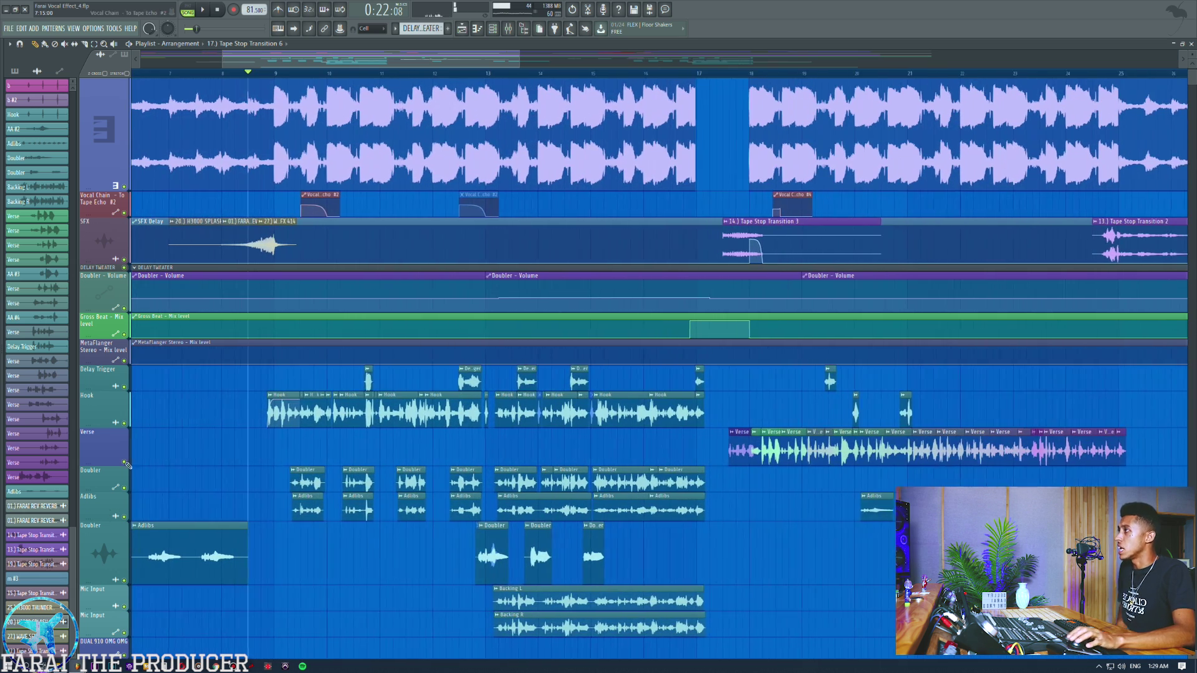
right_click(106, 381)
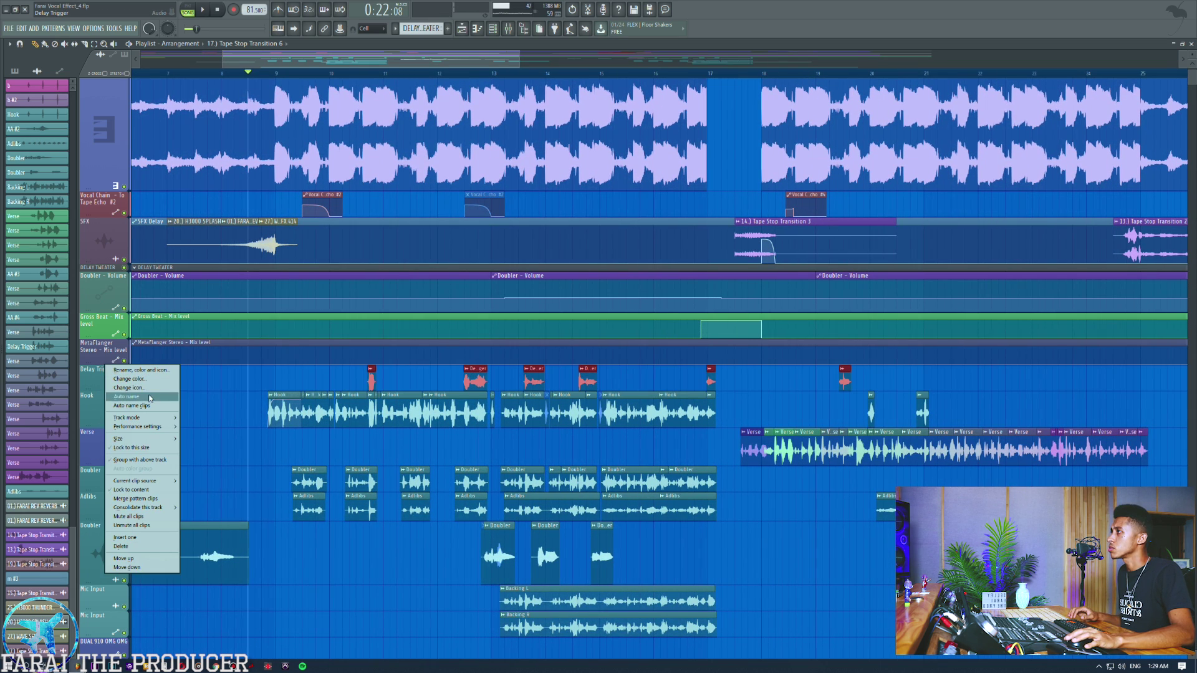
click(171, 379)
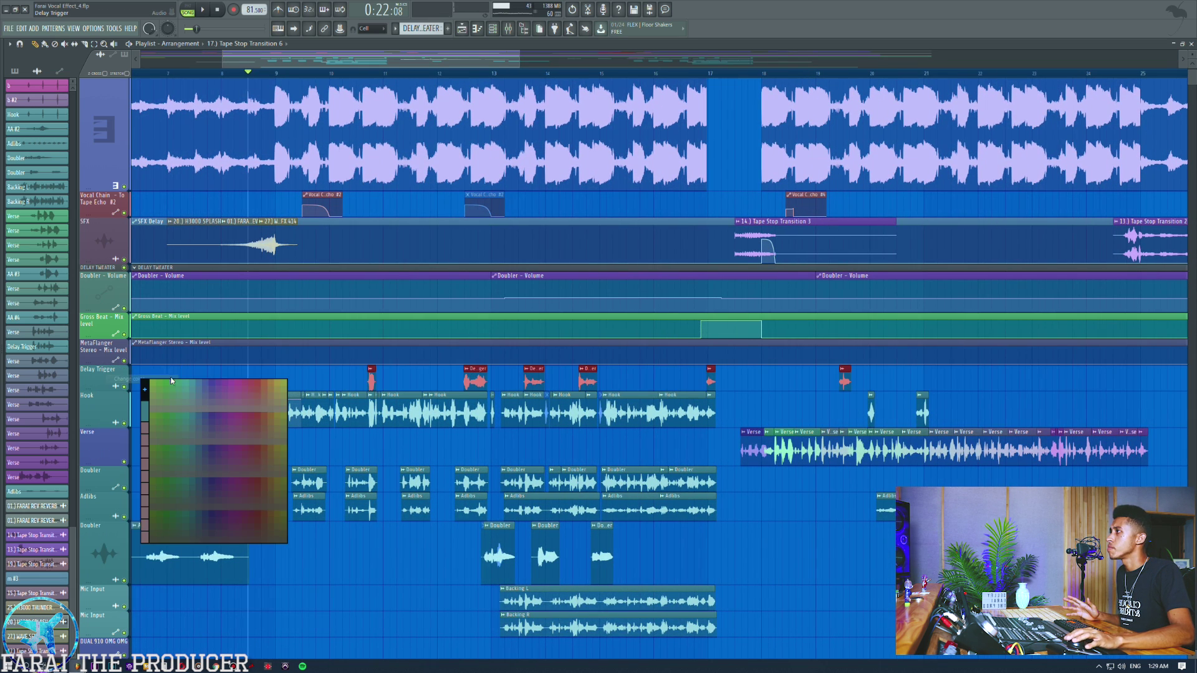
click(270, 387)
key(F9)
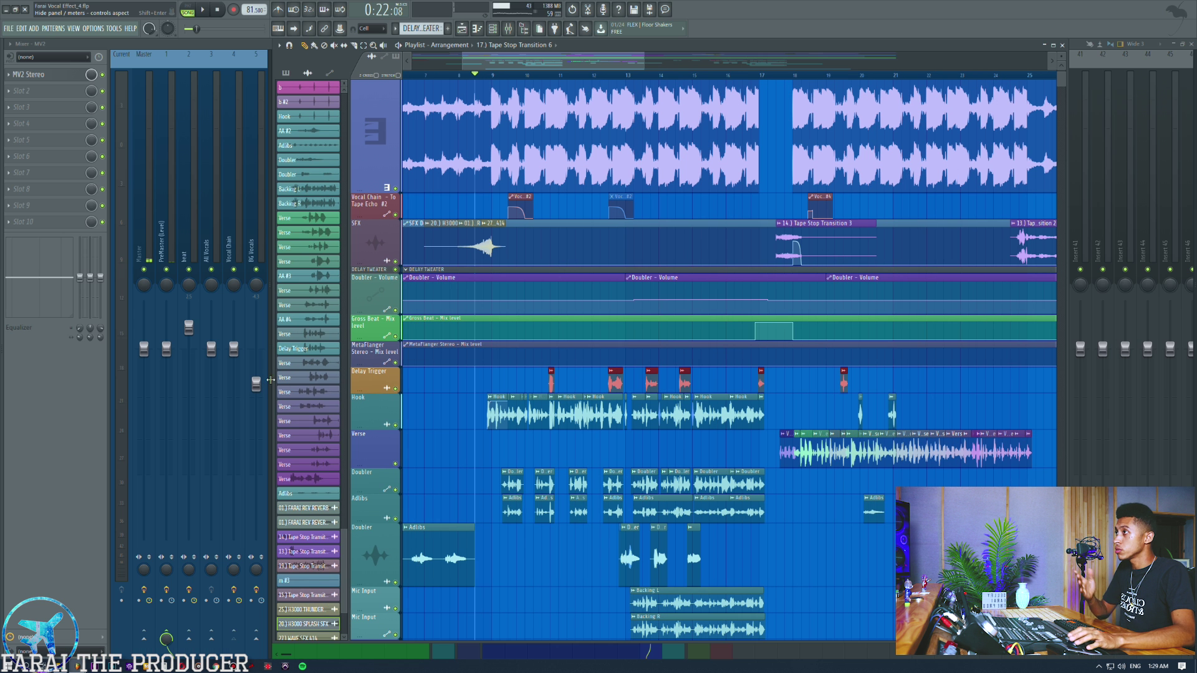
key(F9)
mouse_move(93, 387)
mouse_down()
mouse_move(93, 452)
mouse_move(94, 401)
mouse_up()
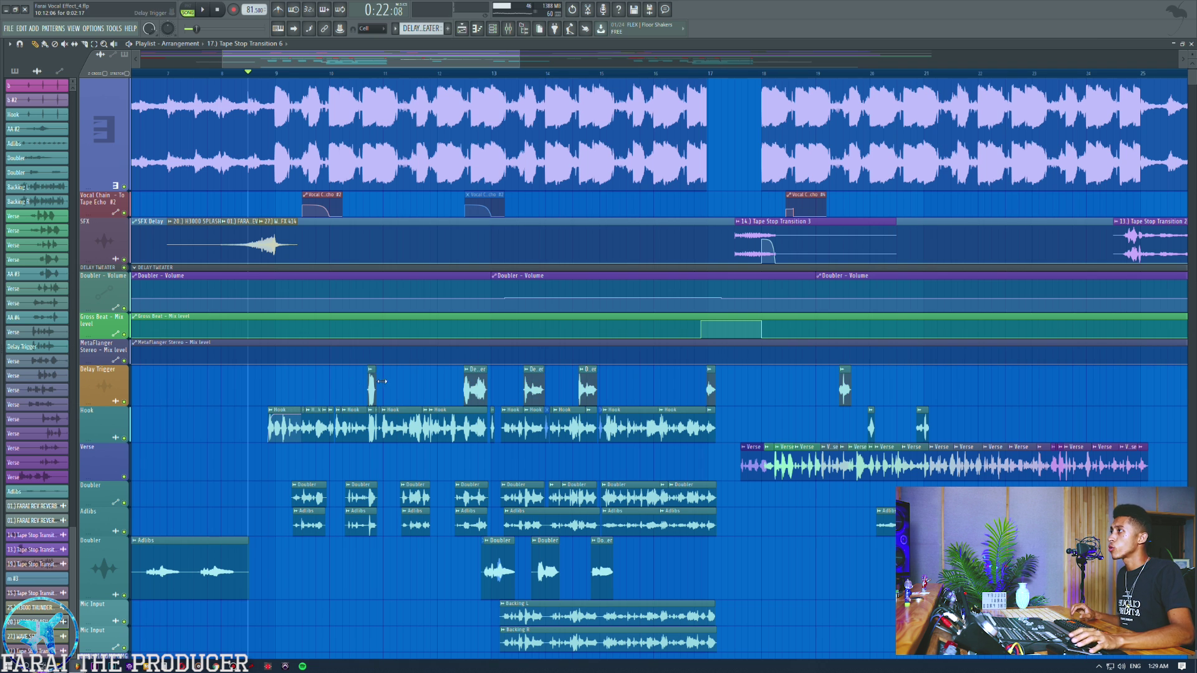
Move the Delay Trigger clip between bars 10 and 11 down to the Verse track and mute it
scroll(359, 81, up, 6)
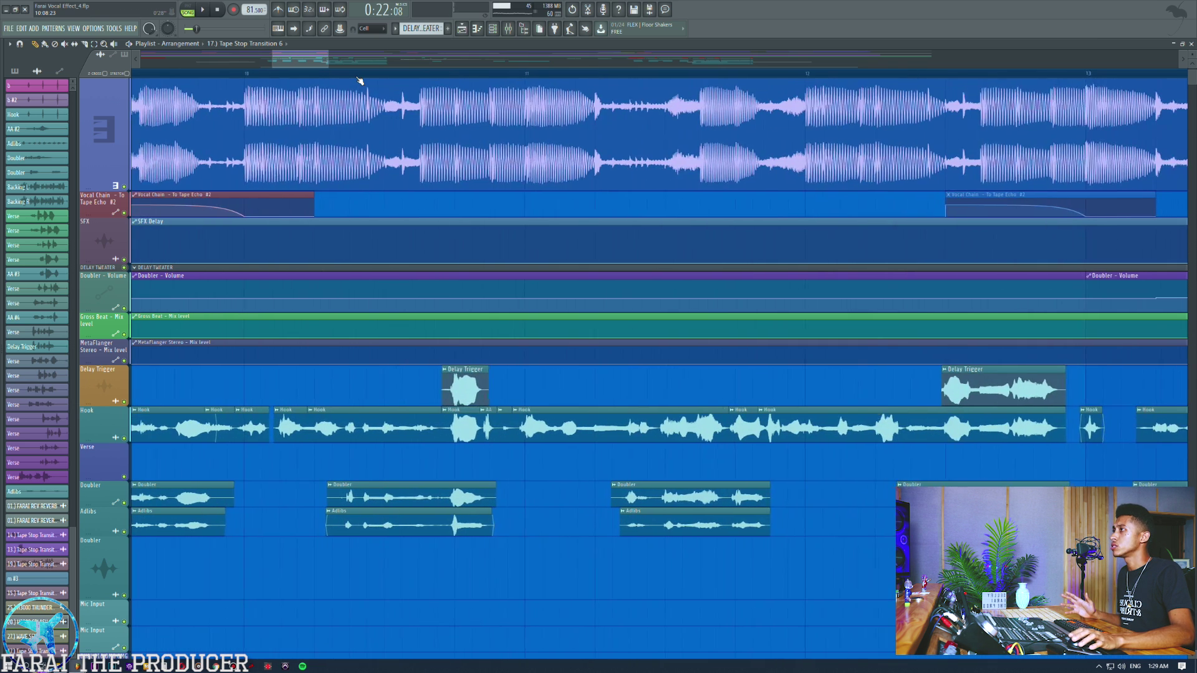
drag(461, 396, 464, 473)
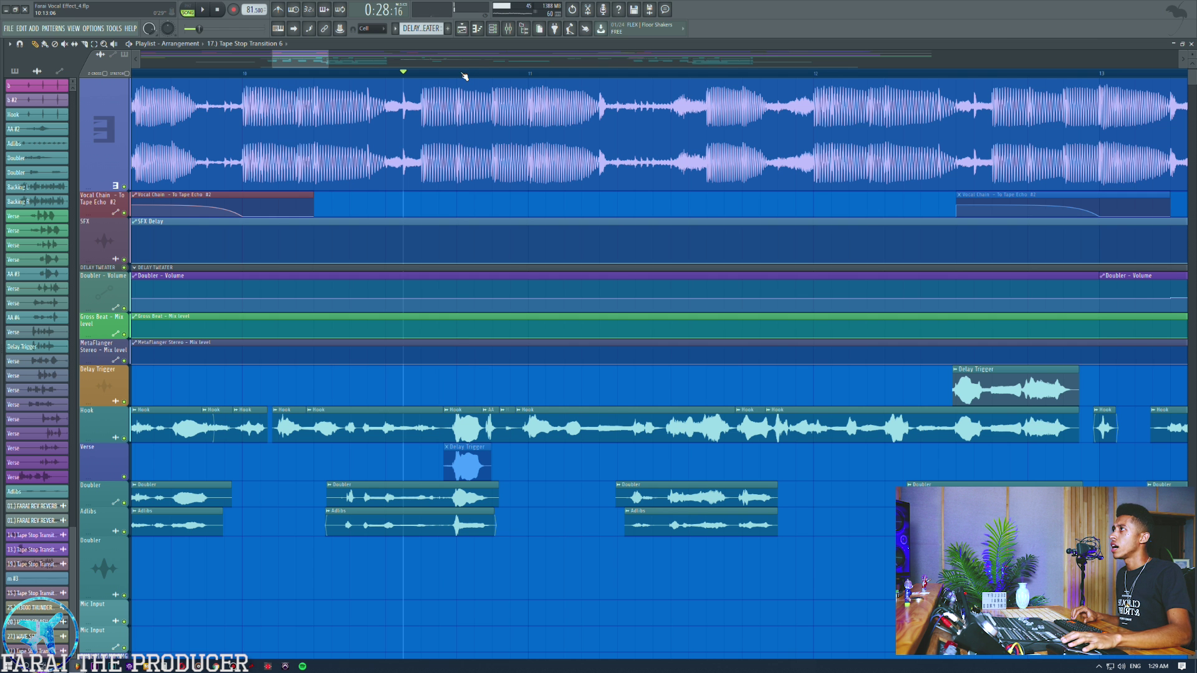
Move the matching Hook clip up to the Delay Trigger track and extend the preceding Hook clip across the gap it leaves
scroll(464, 75, up, 5)
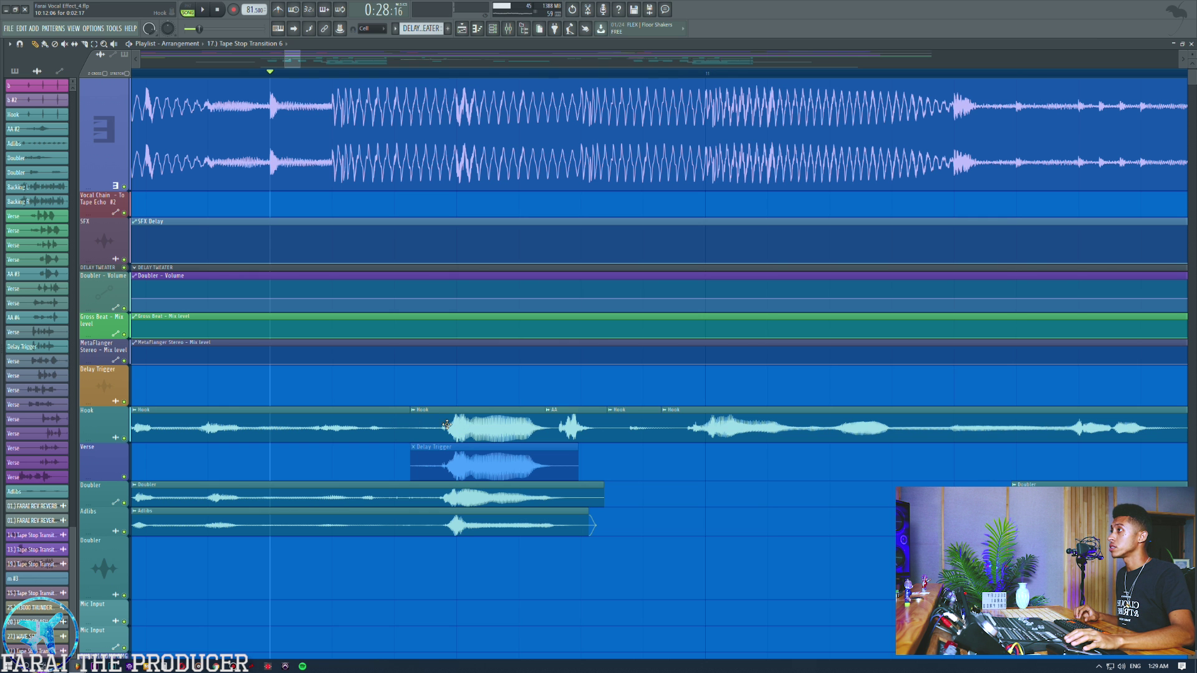
drag(446, 425, 446, 384)
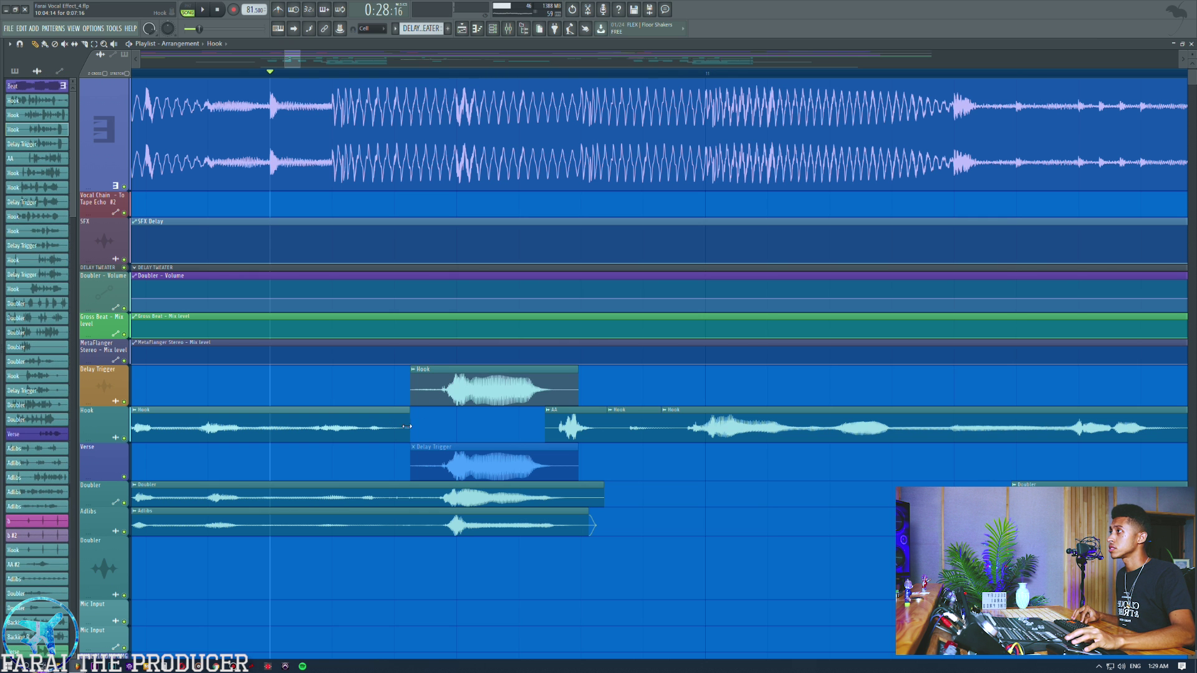
drag(406, 425, 583, 428)
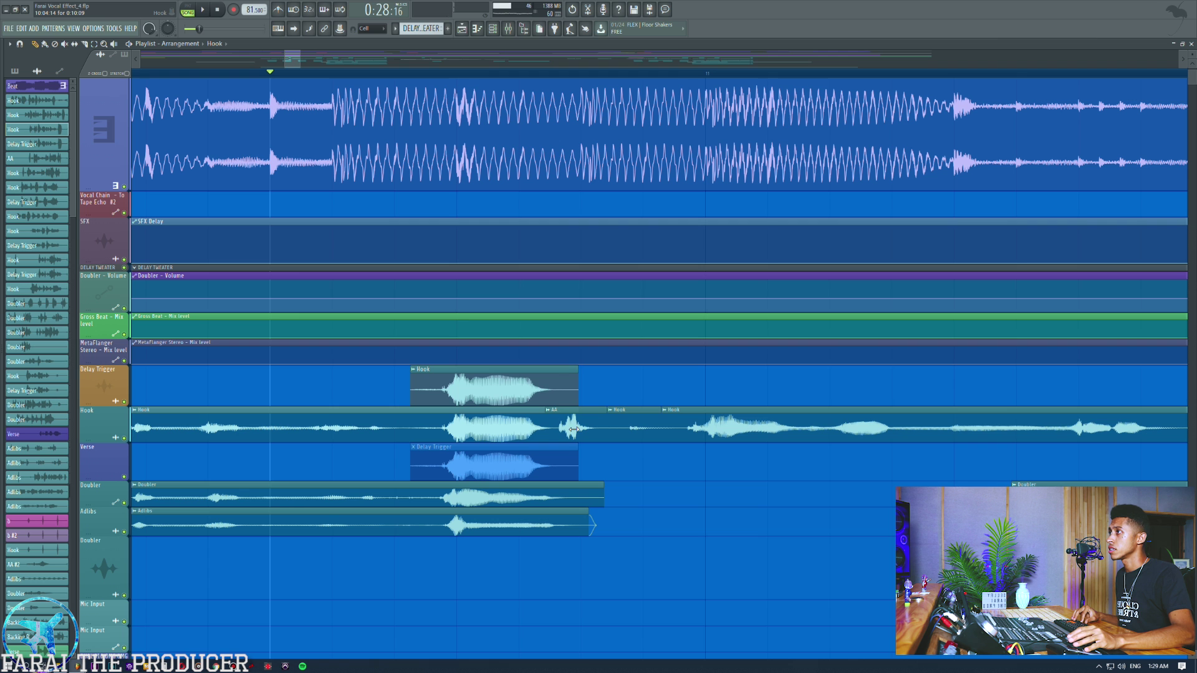
Mute the Hook clip on the Delay Trigger track and move it down to the tall Doubler track below Adlibs
key(t)
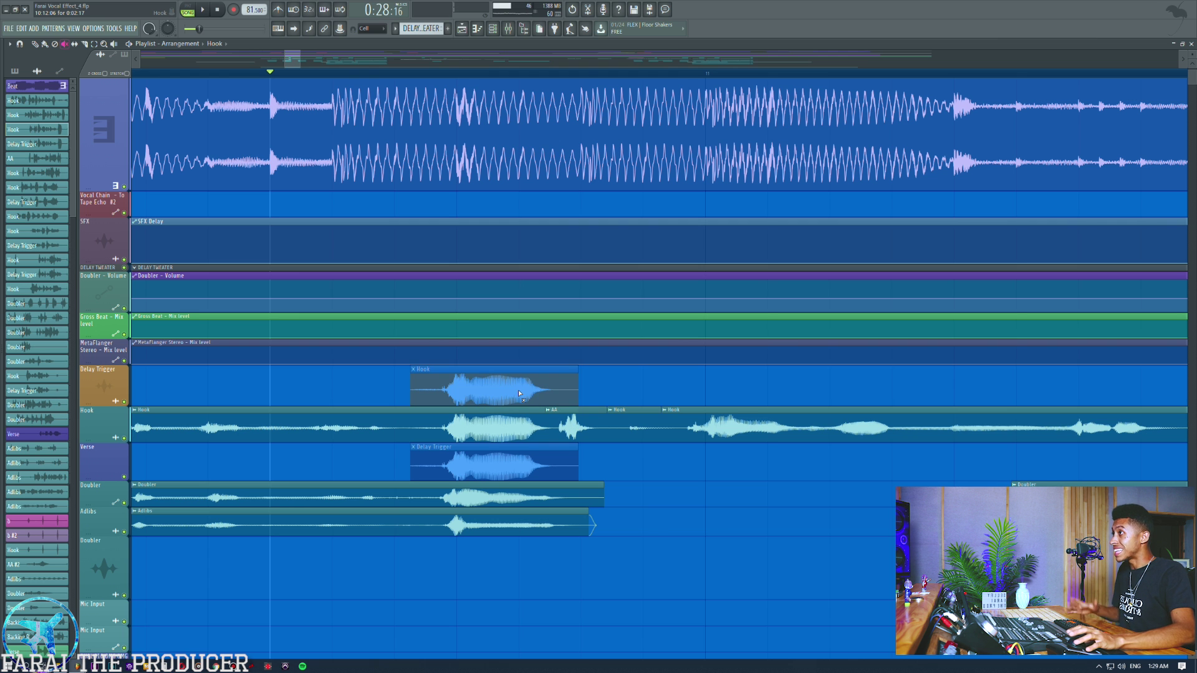
click(518, 390)
key(p)
key(shift+Down)
key(shift+Down)
key(shift+Down)
key(shift+Down)
key(shift+Down)
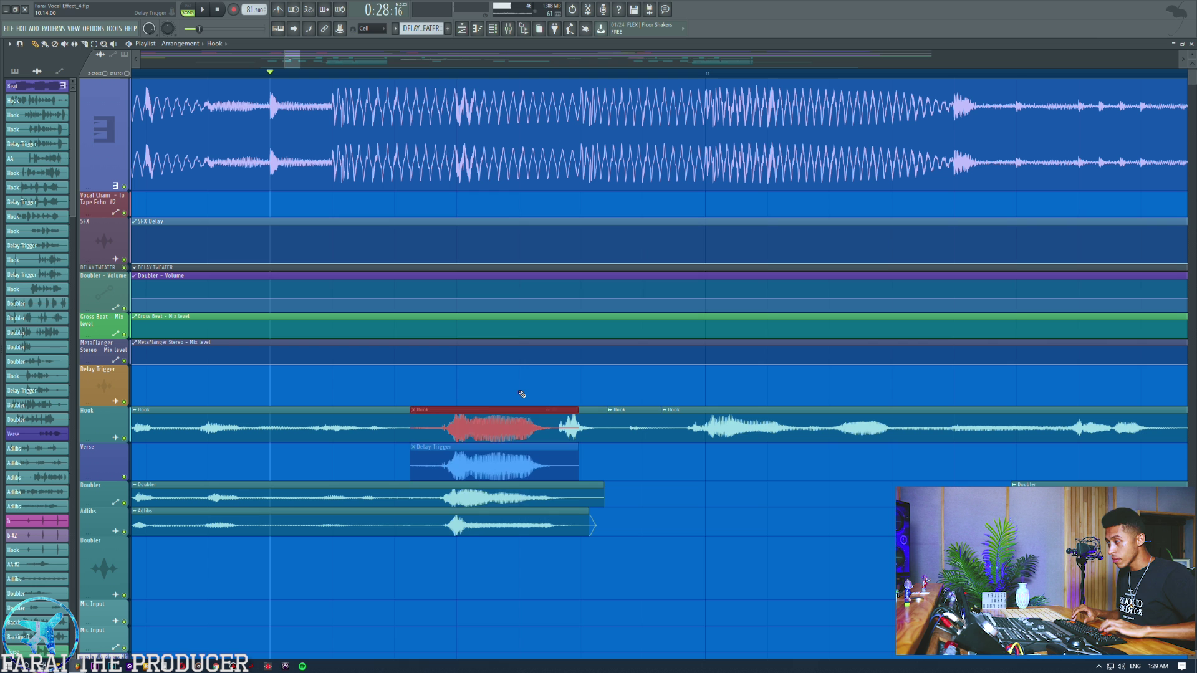
click(507, 382)
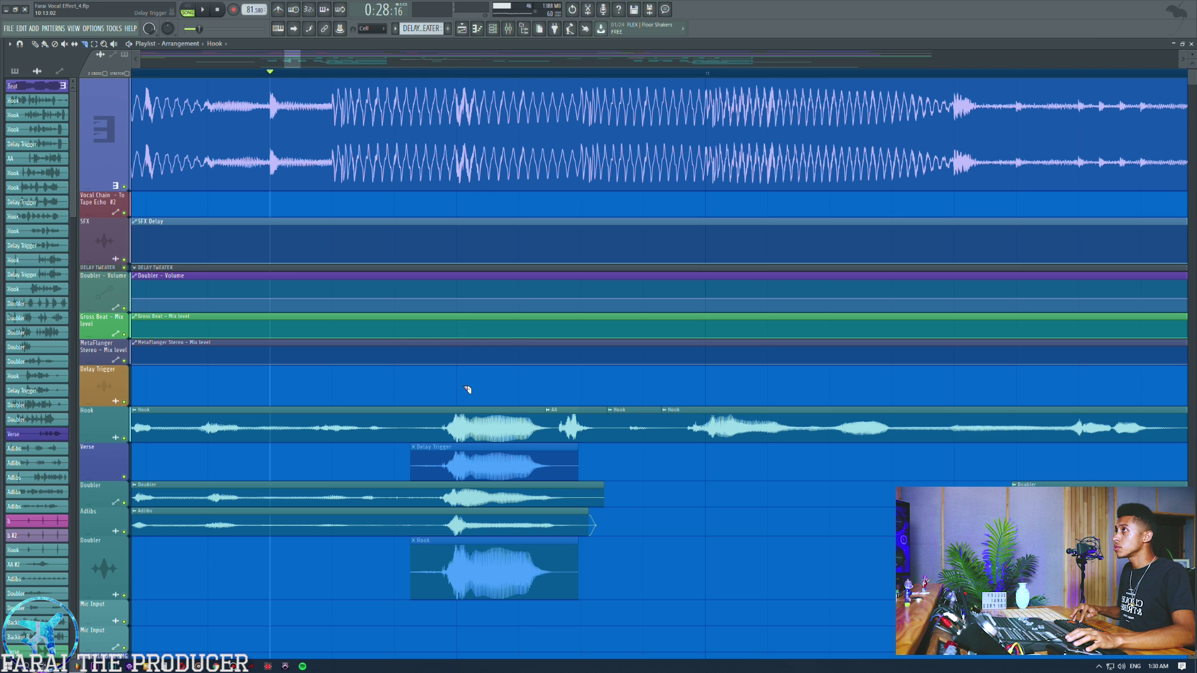
Add the Ctrl, Alt and Shift key modifier buttons to the main toolbar and leave toolbar editing
right_click(717, 7)
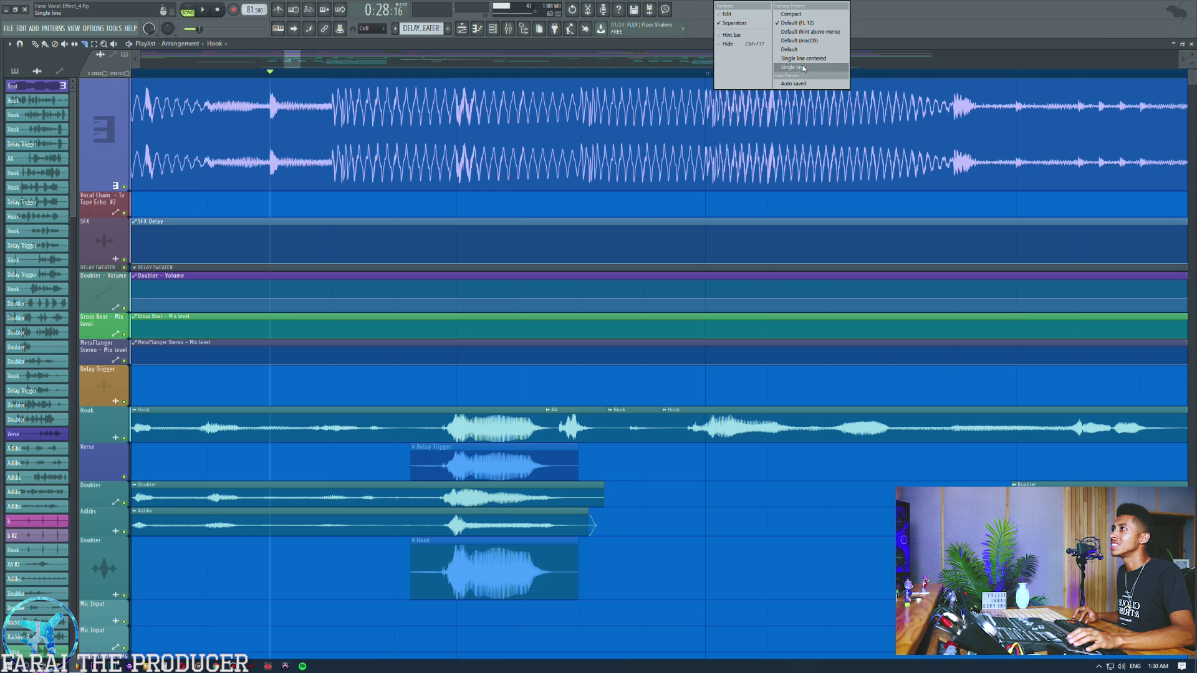
click(727, 14)
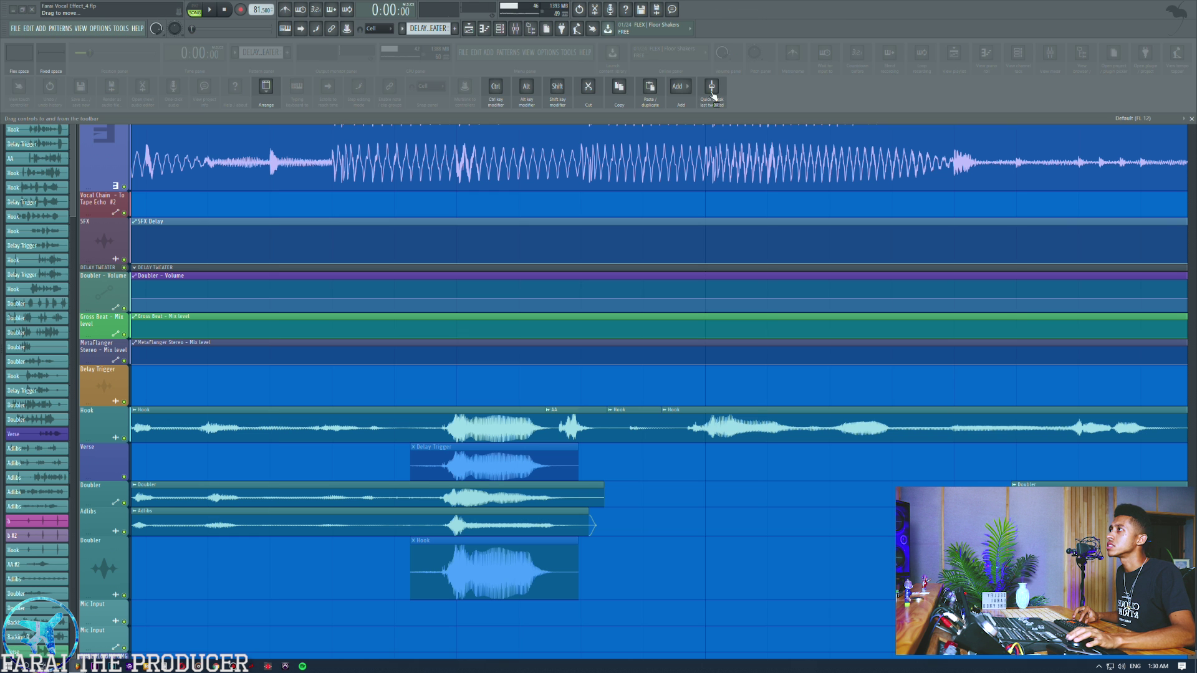
mouse_move(720, 6)
mouse_down()
mouse_move(703, 10)
mouse_move(720, 10)
mouse_up()
right_click(818, 16)
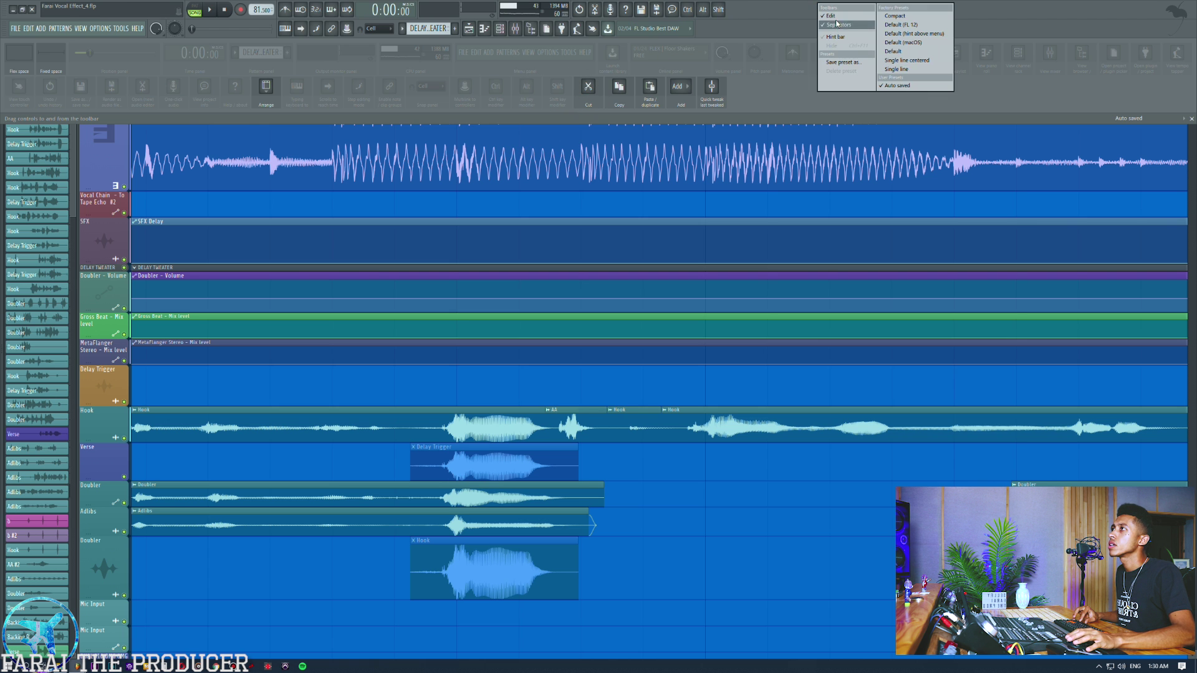
click(835, 15)
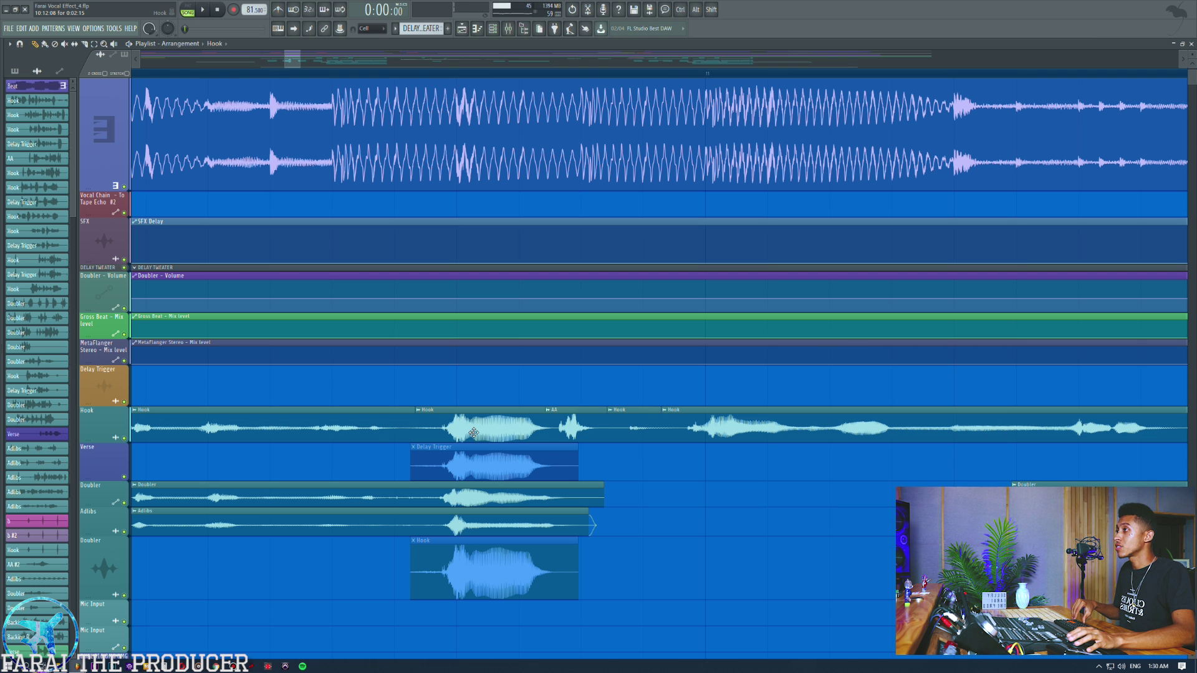
Copy the sliced Hook phrase between bars 10 and 11 up to the Delay Trigger track, keeping its timing
key(shift)
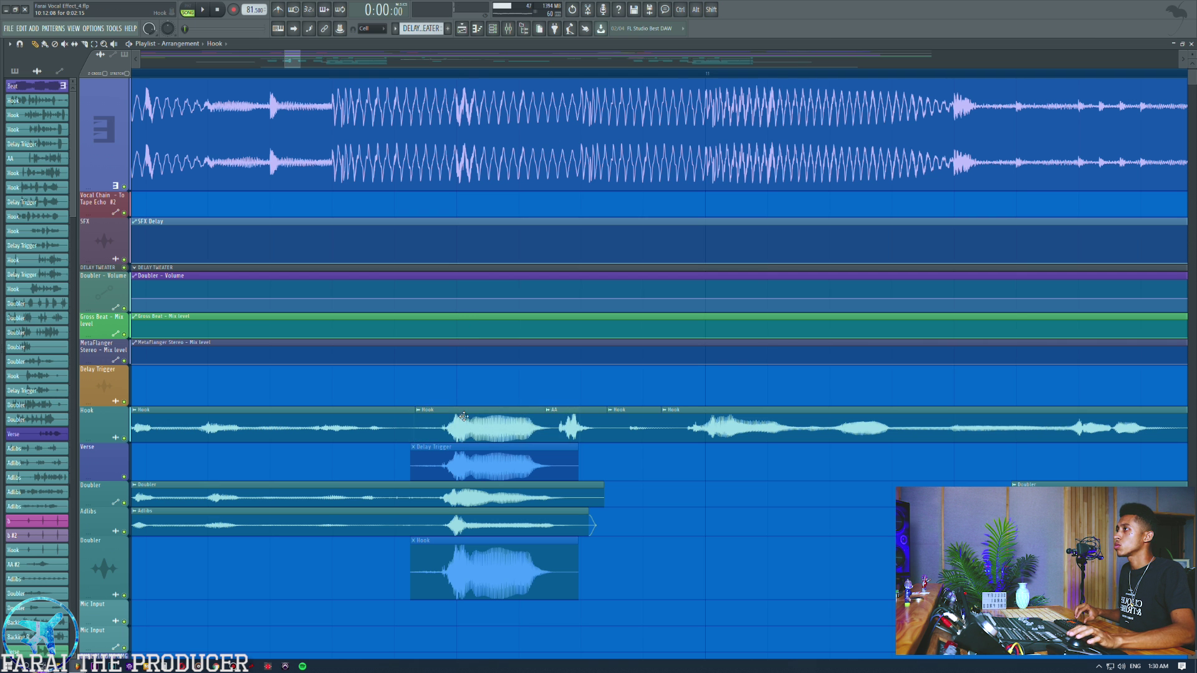
drag(463, 434, 463, 306)
drag(467, 387, 469, 385)
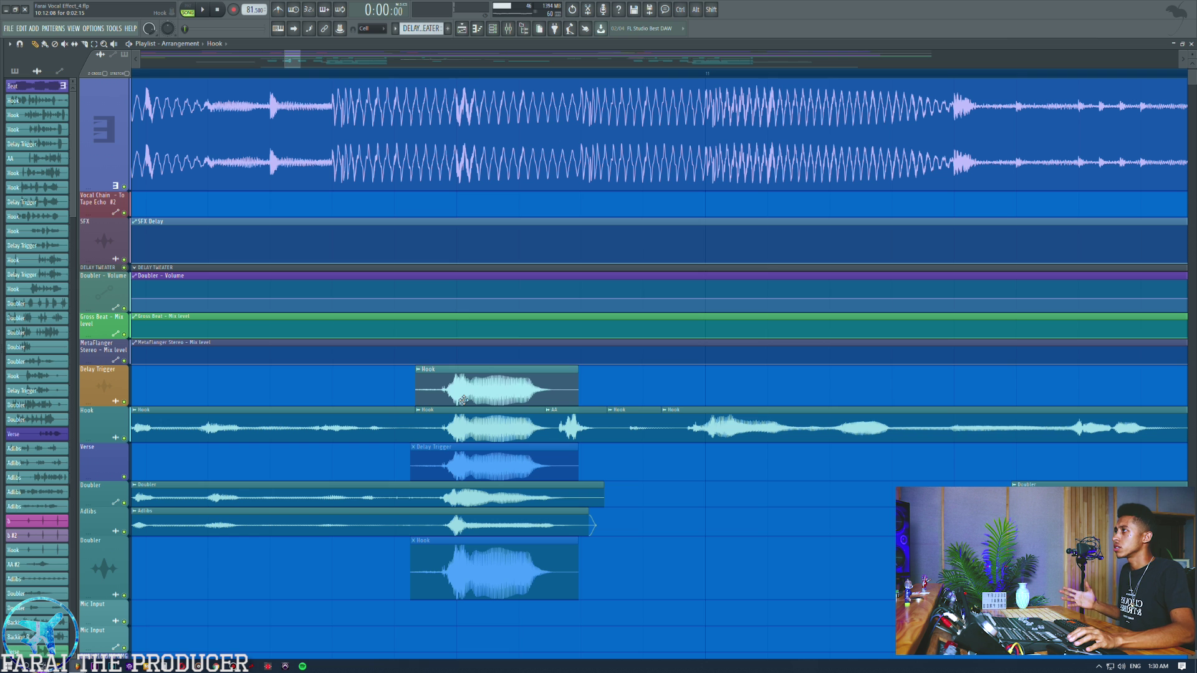
ctrl+click(476, 393)
click(332, 377)
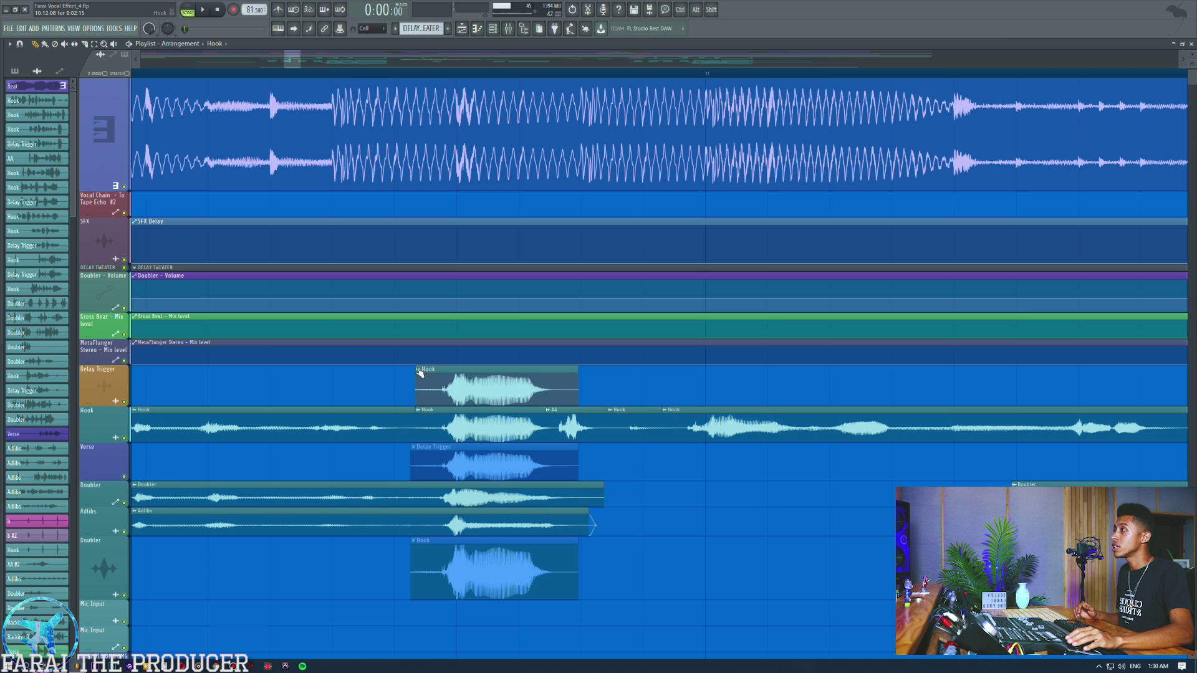
Make the copied Hook clip on the Delay Trigger track unique and rename it Delay Trigger
click(423, 375)
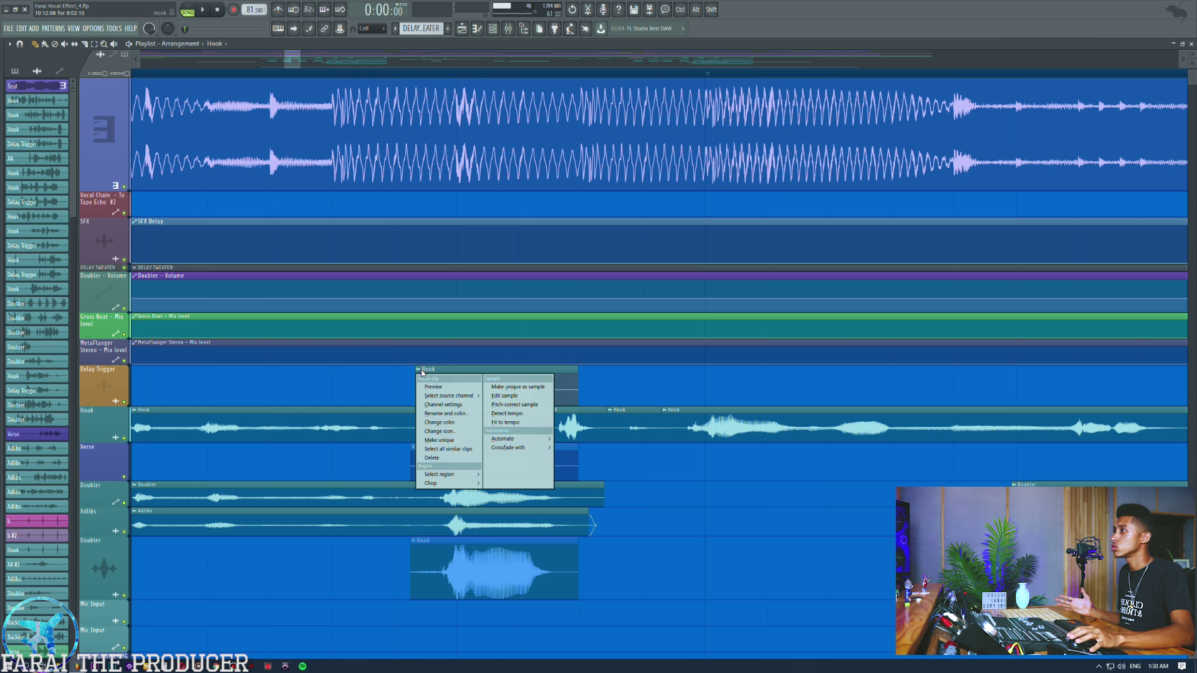
click(384, 386)
click(422, 371)
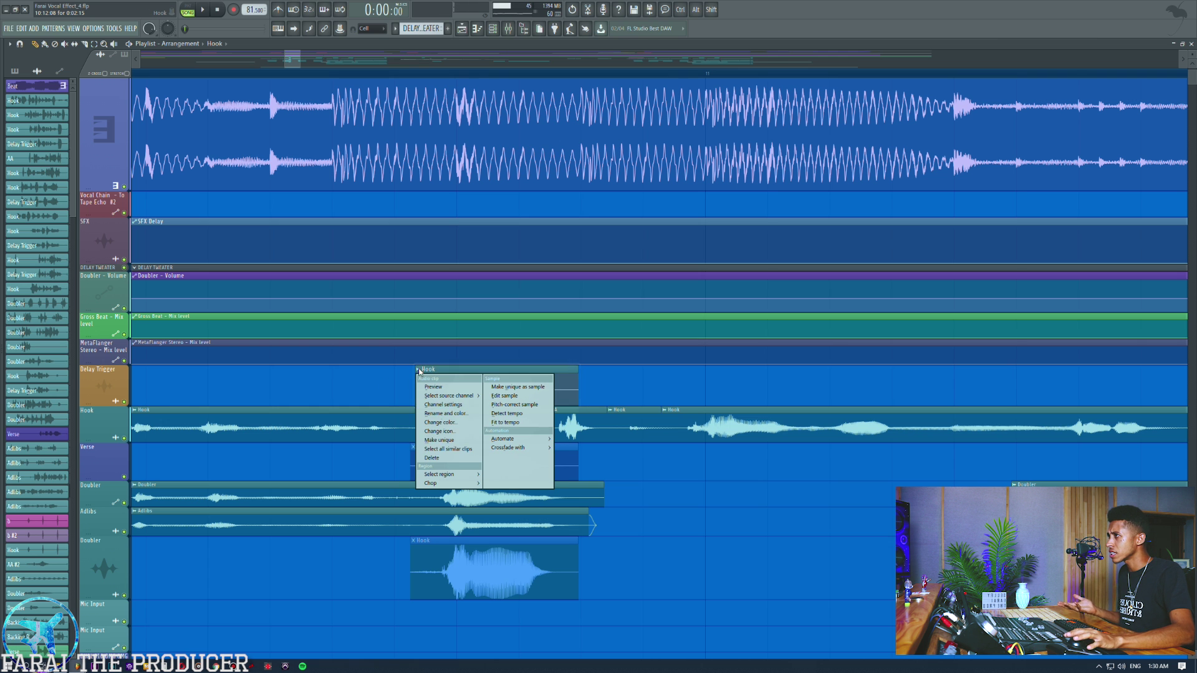
click(449, 441)
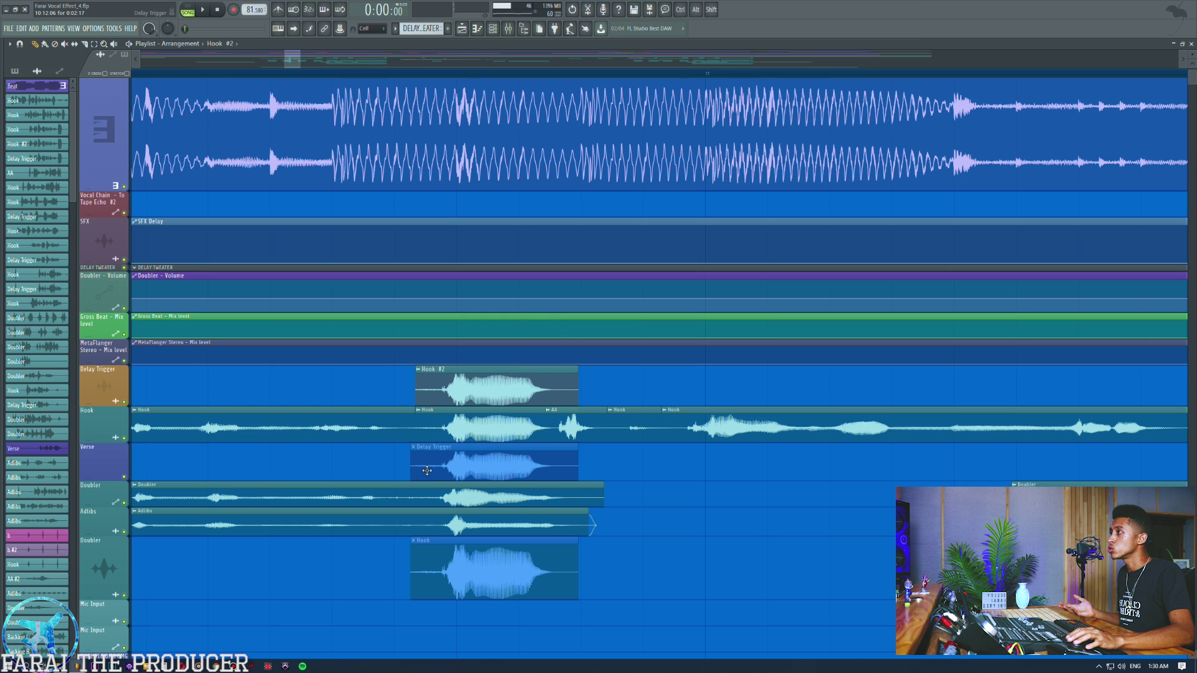
ctrl+click(442, 469)
ctrl+click(631, 456)
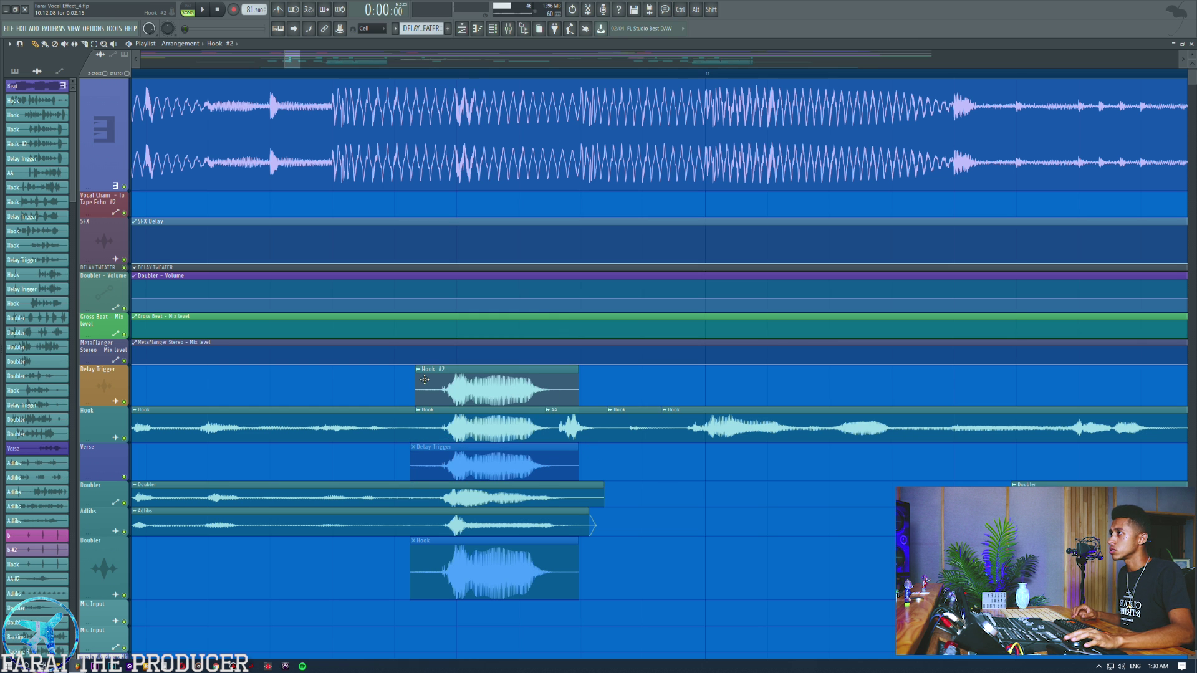
key(F2)
text(Delay Trigger)
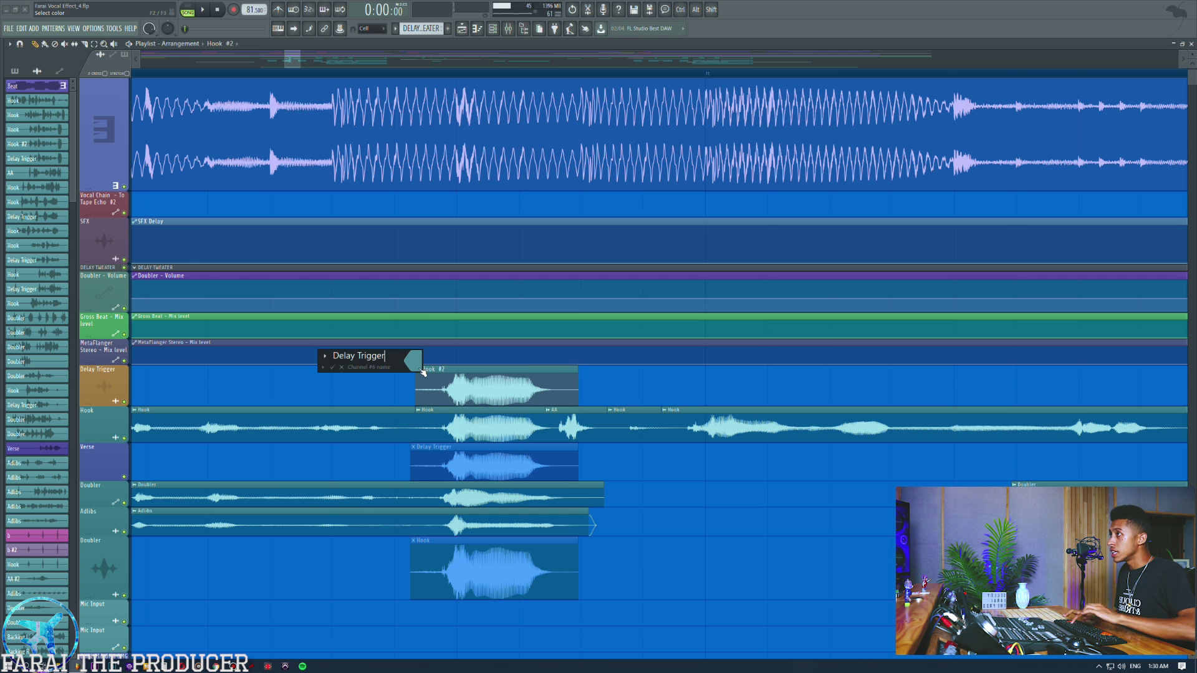
key(Return)
Route the new Delay Trigger clip's channel to mixer track 23, DELAY SNAP, and move its settings window clear of the used mixer tracks
double_click(437, 381)
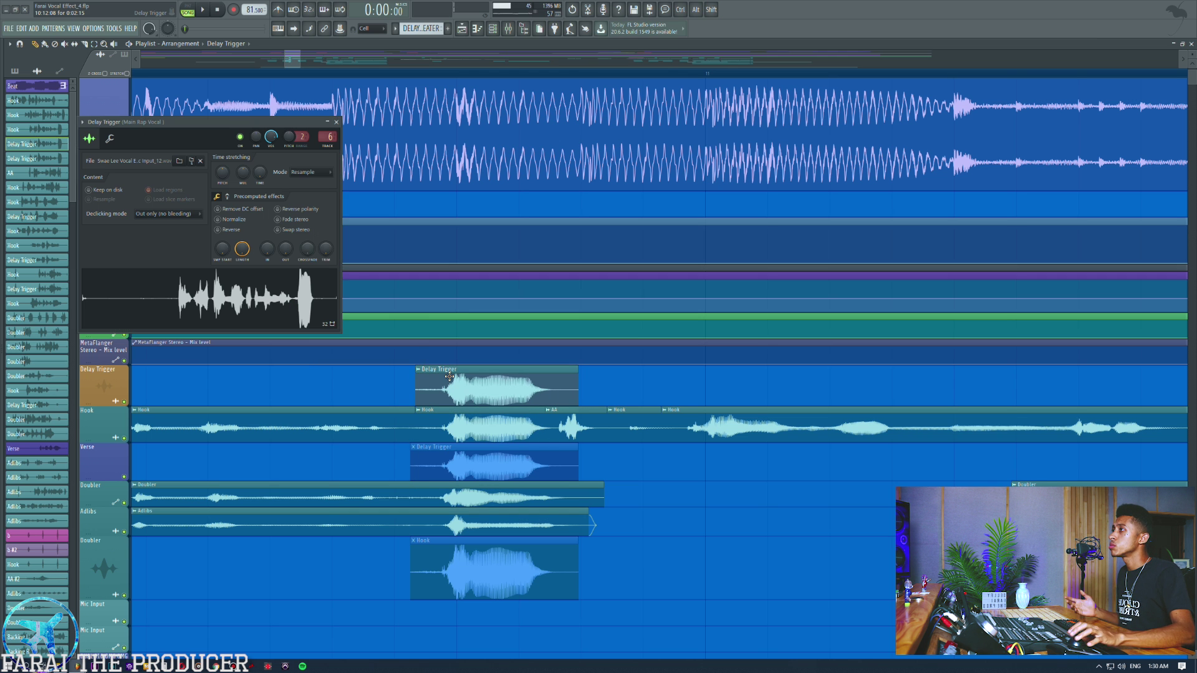
click(510, 31)
drag(219, 123, 226, 212)
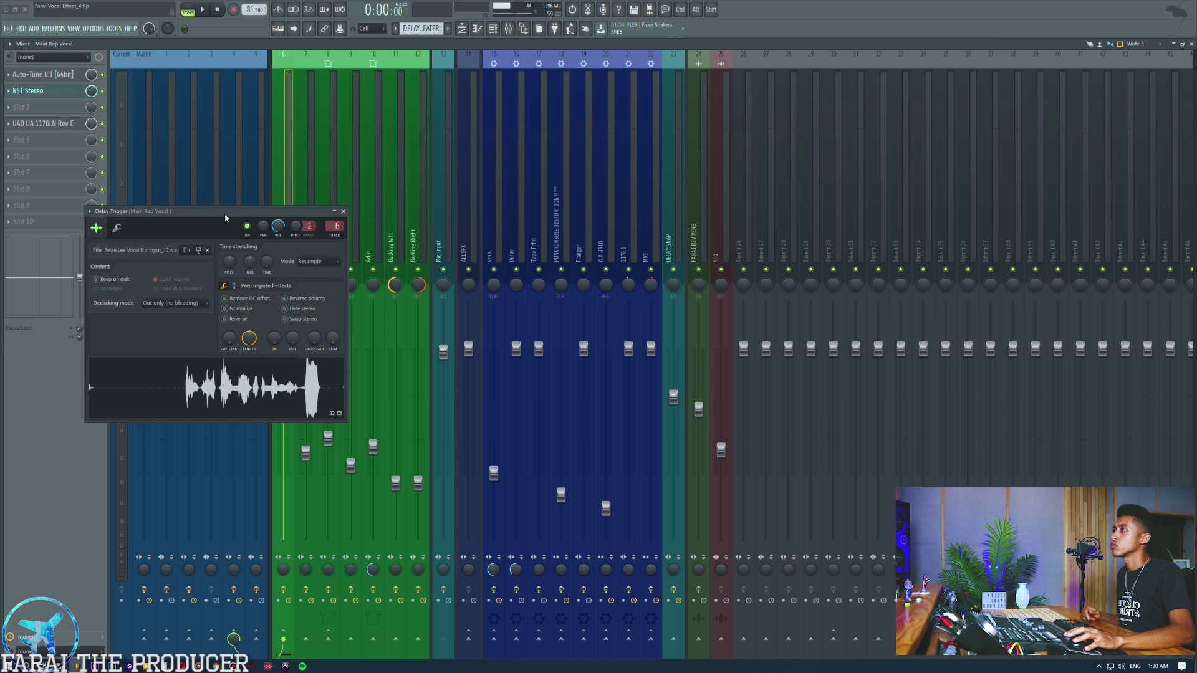
drag(336, 227, 336, 184)
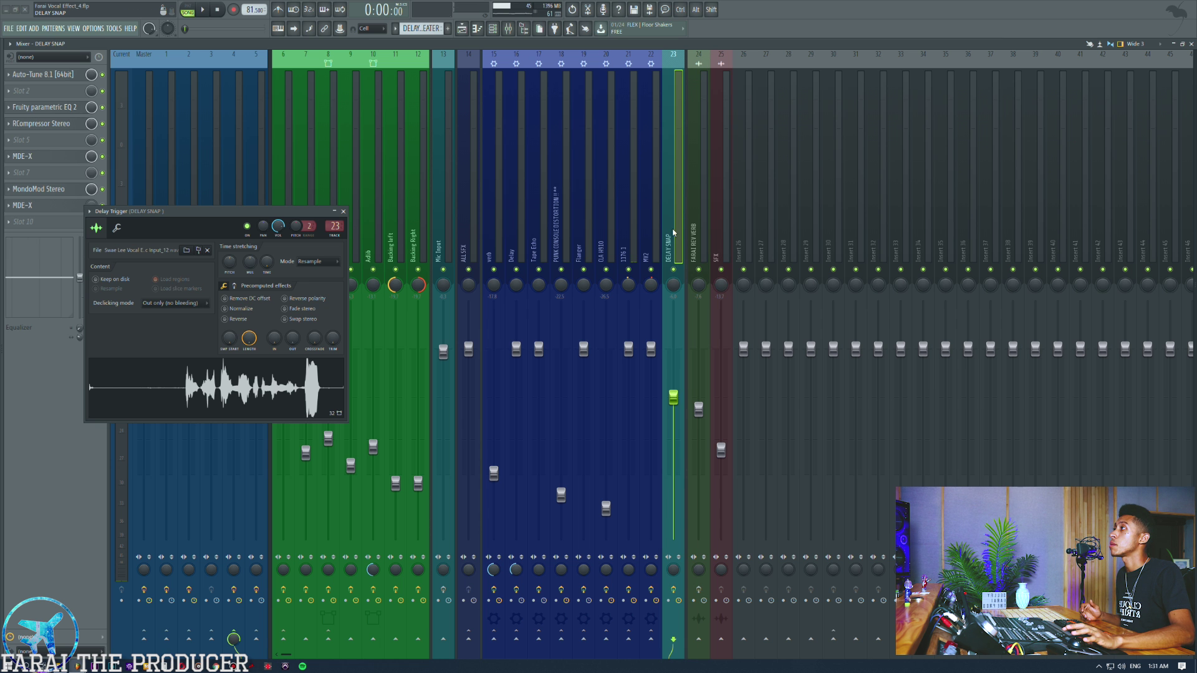
drag(217, 214, 896, 223)
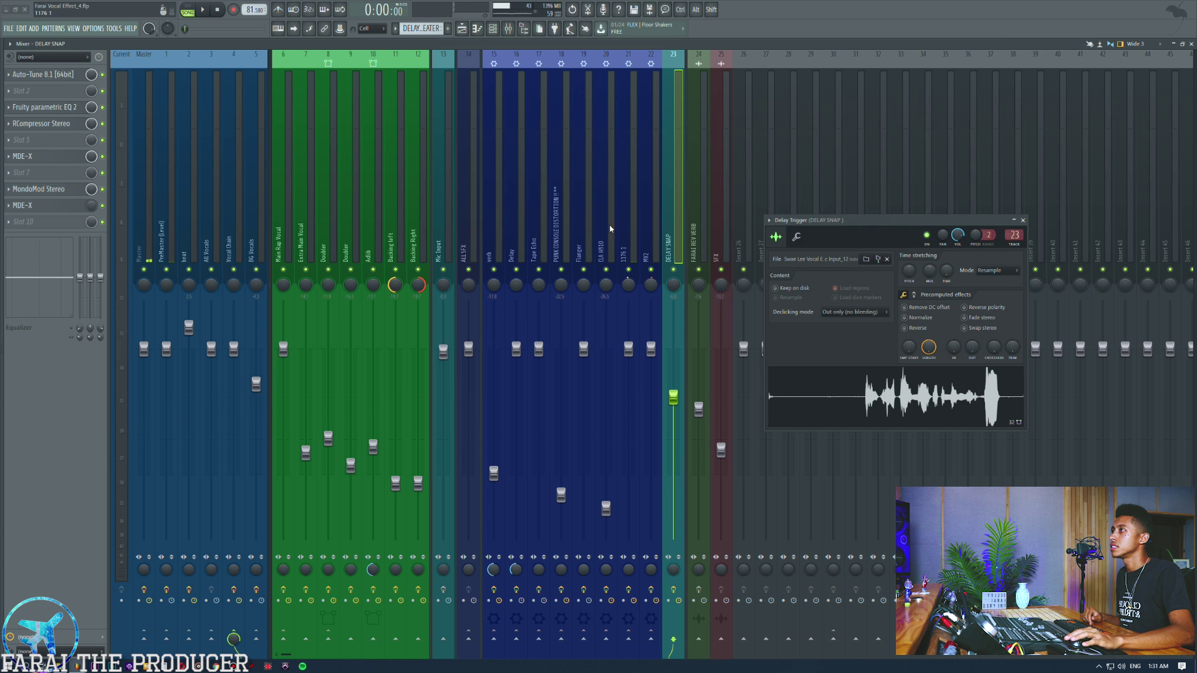
Examine the Auto-Tune 8.1, Fruity parametric EQ 2 and RCompressor effects on the DELAY SNAP mixer track
click(462, 28)
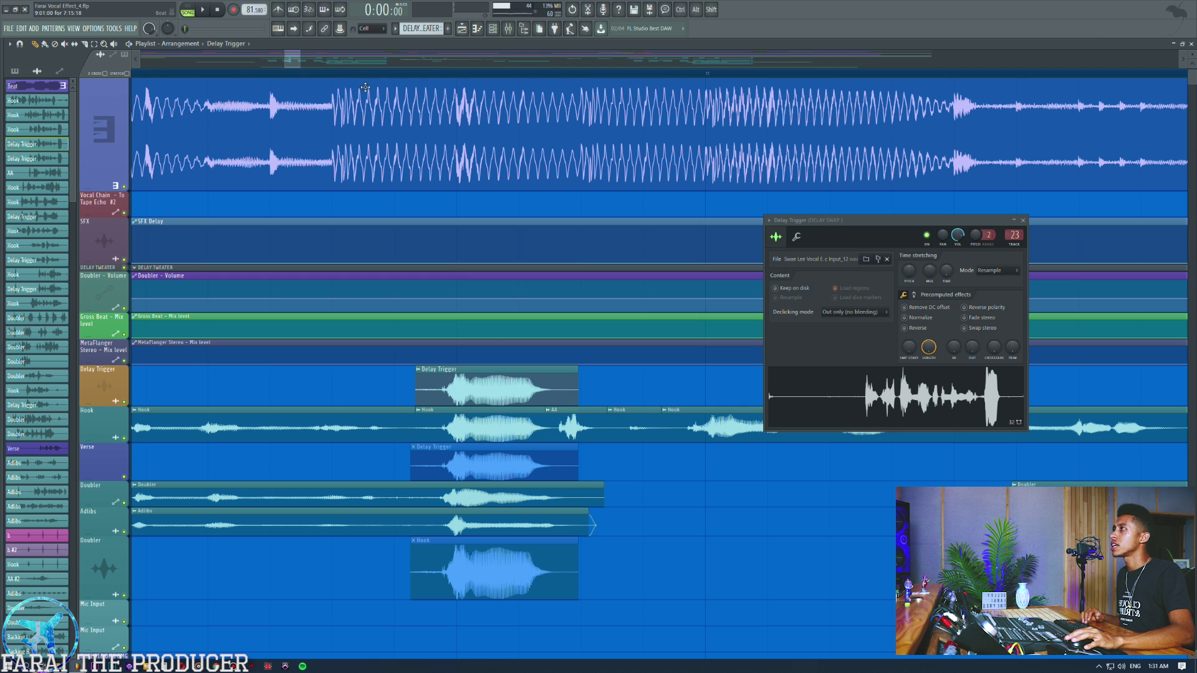
click(508, 28)
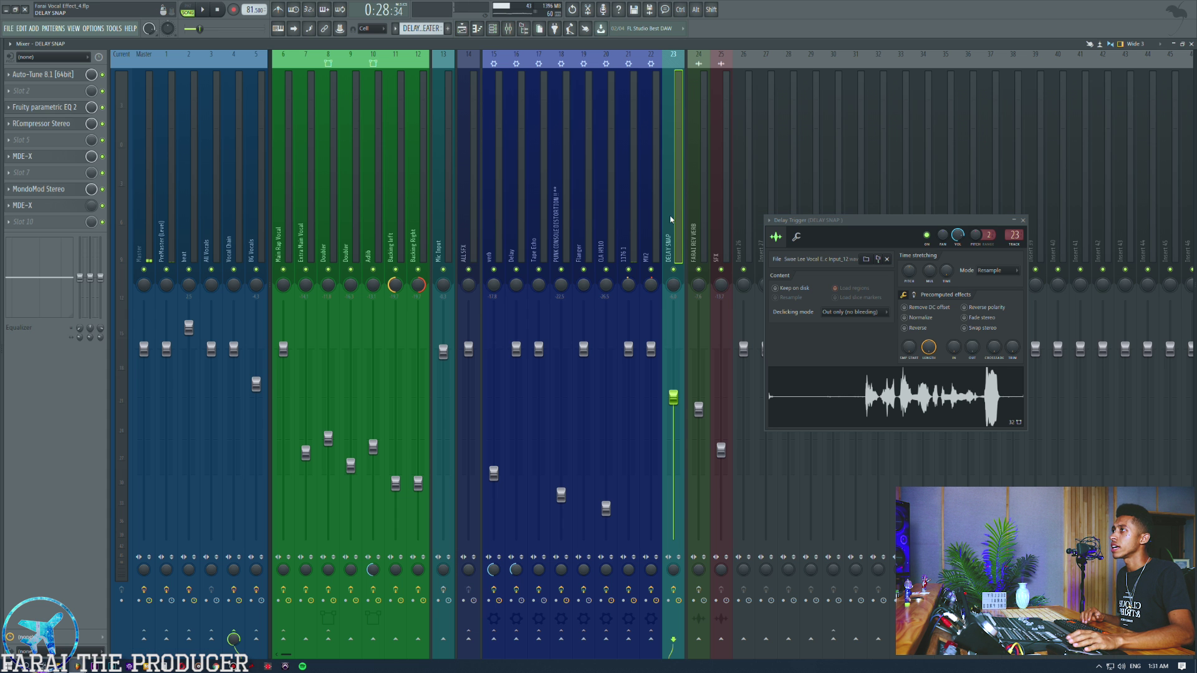
click(43, 74)
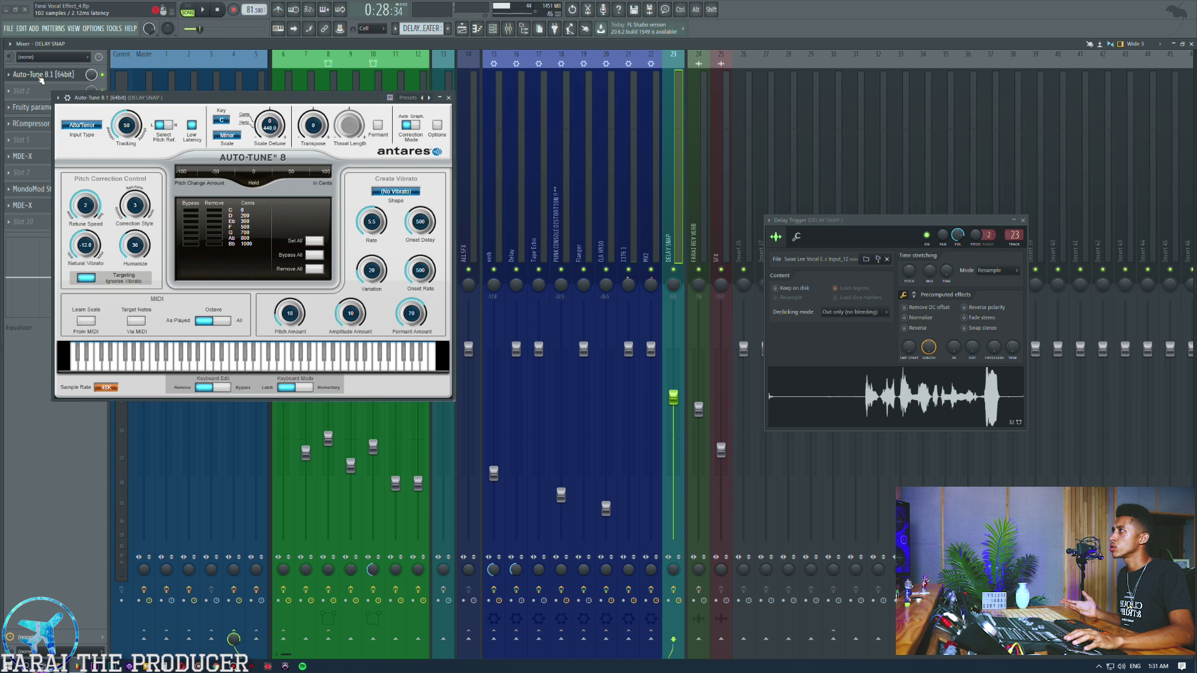
click(42, 75)
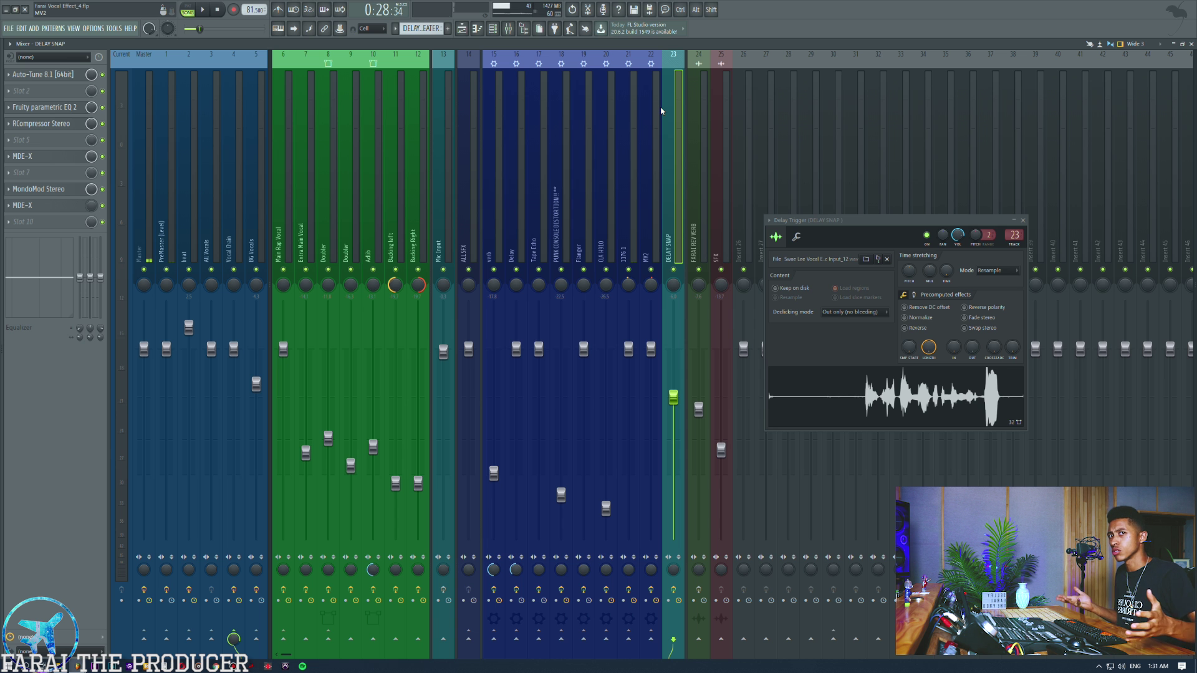
click(45, 112)
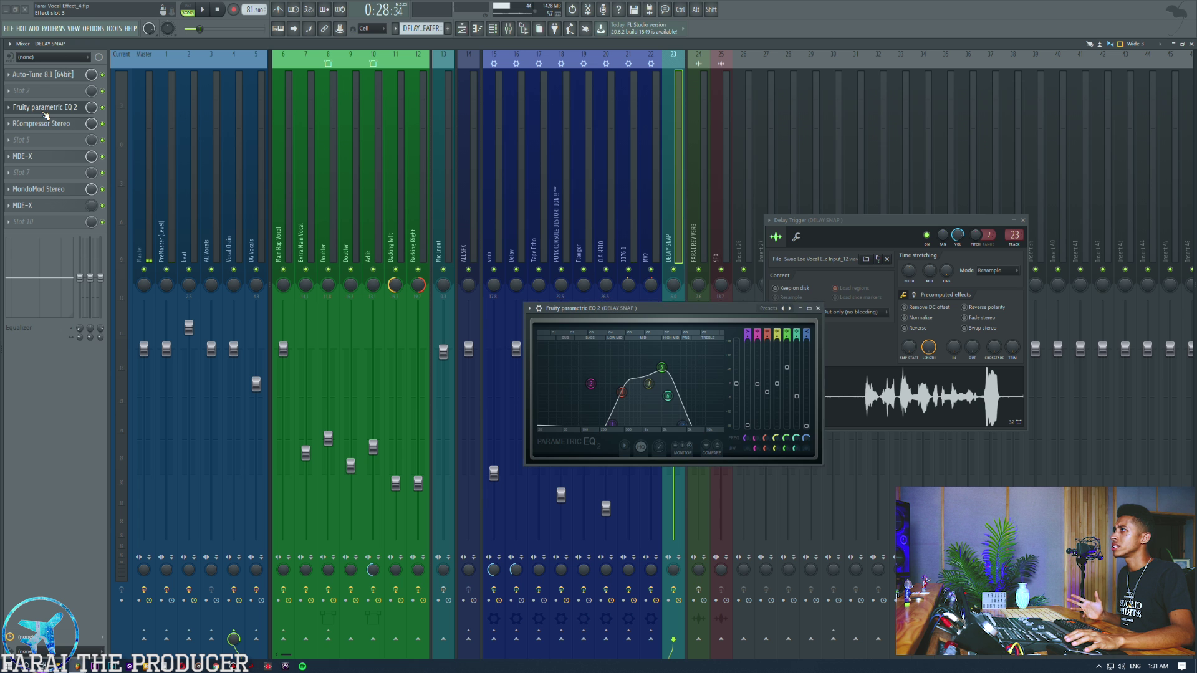
click(45, 113)
click(48, 124)
click(48, 124)
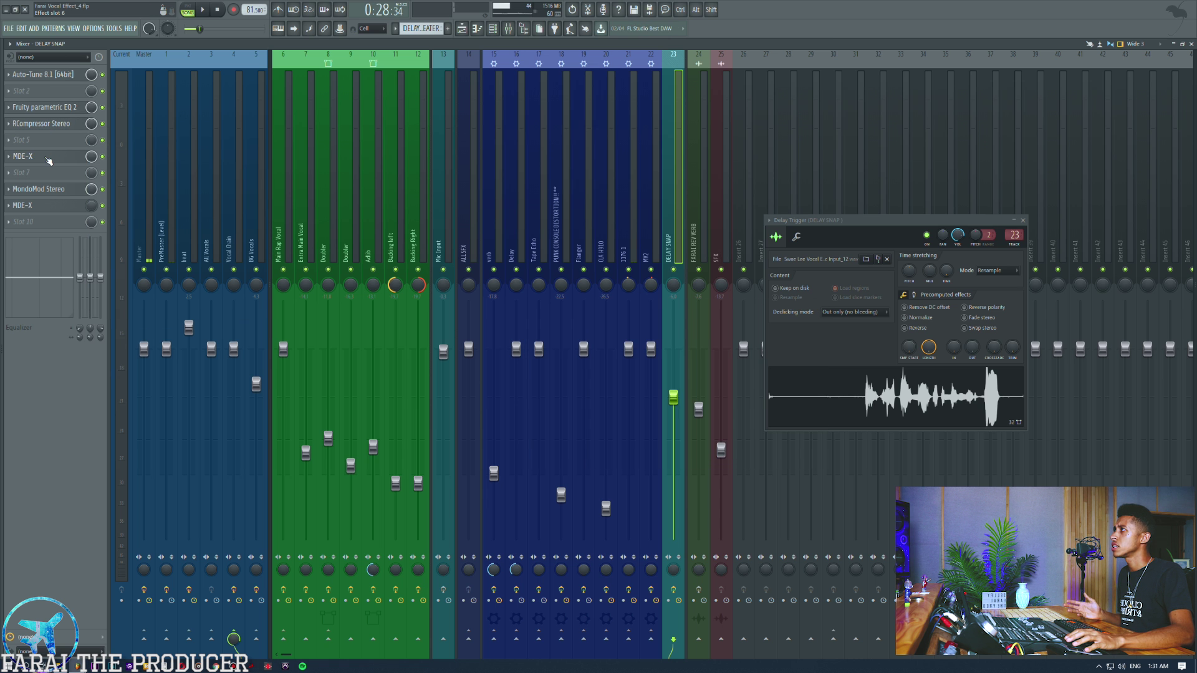
Examine both MDE-X effects and MondoMod Stereo on the DELAY SNAP mixer track and close the open plugin and channel windows
click(48, 159)
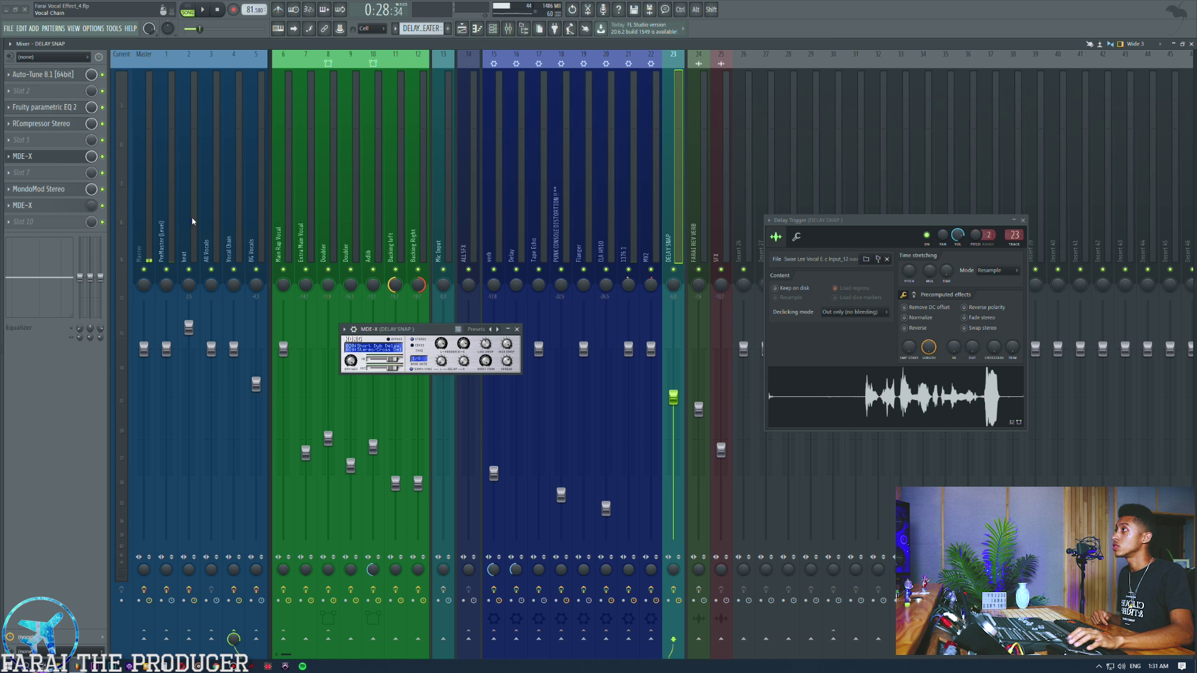
click(48, 197)
click(48, 199)
click(48, 207)
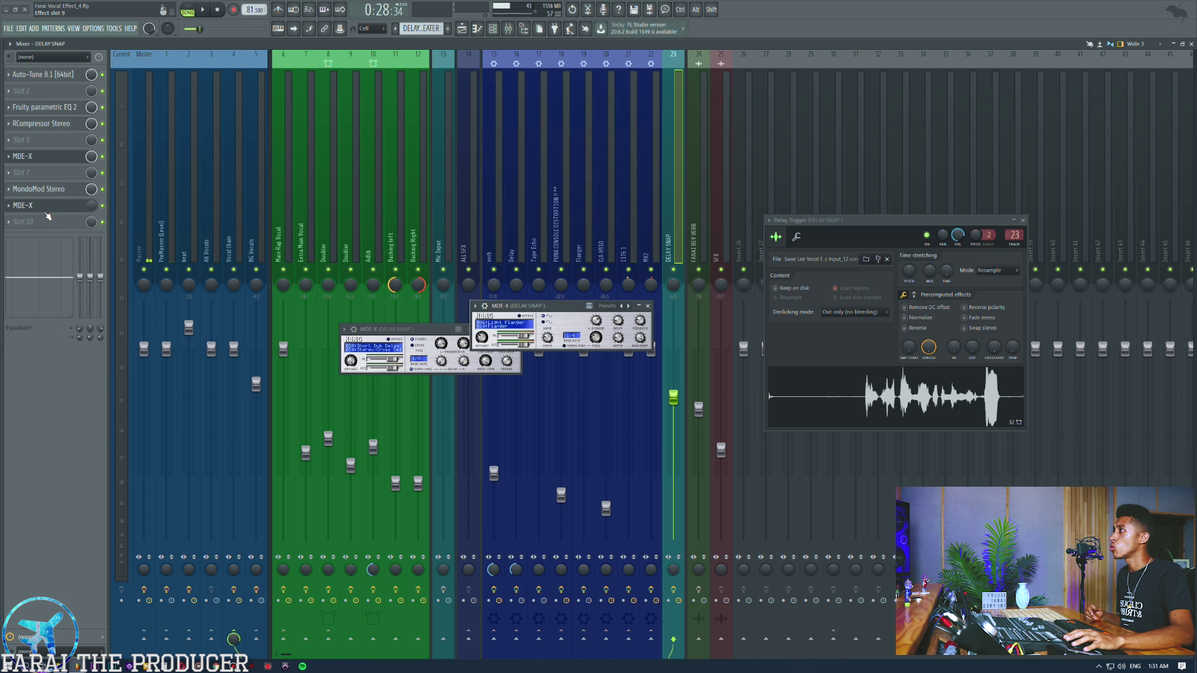
click(46, 211)
click(518, 329)
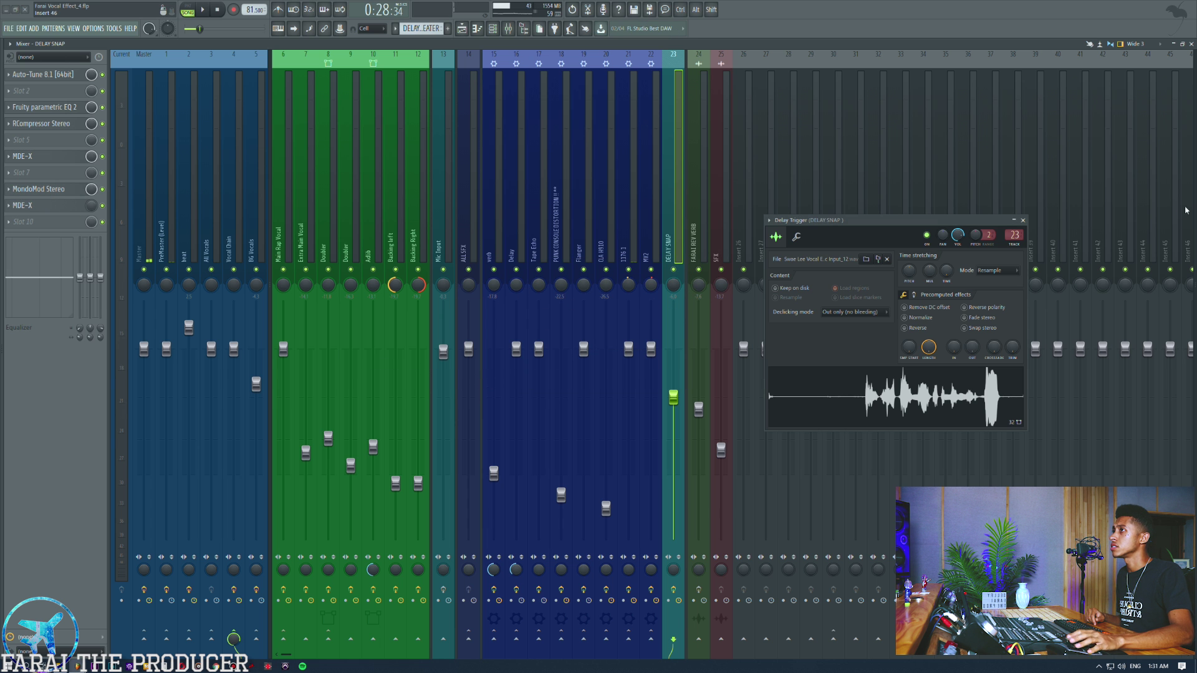
click(1022, 221)
Play the hook phrase between bars 10 and 11, checking the mixer levels and the first MDE-X delay on DELAY SNAP
click(462, 28)
ctrl+click(124, 402)
key(space)
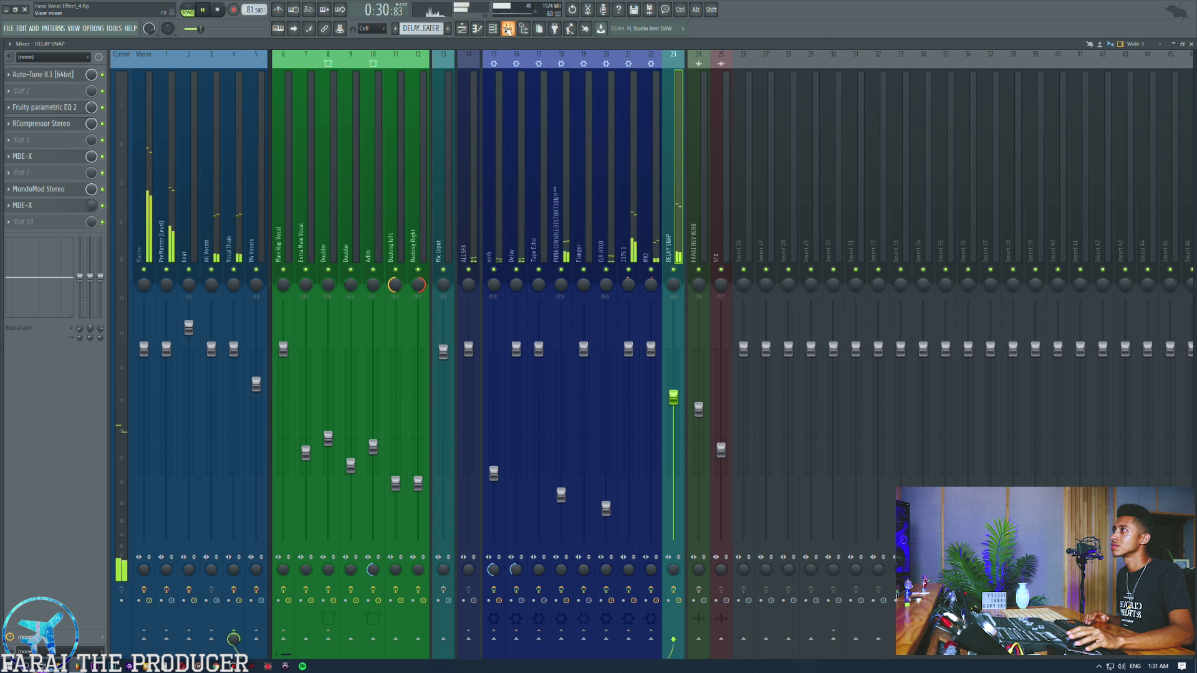
click(508, 28)
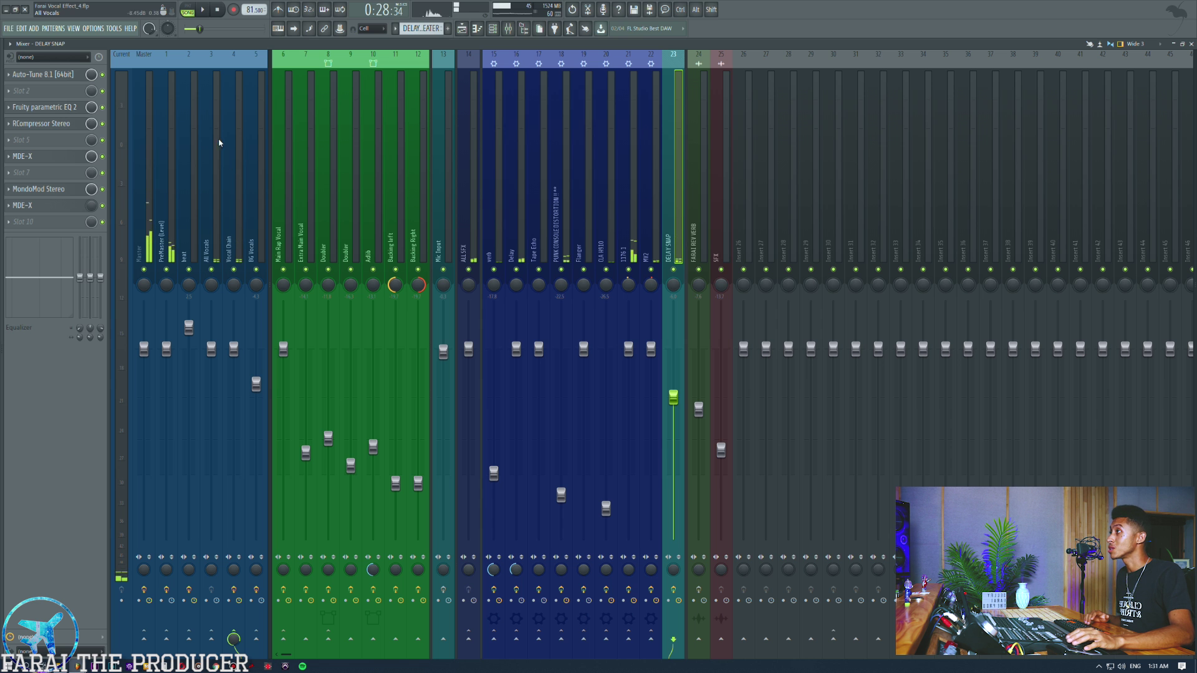
click(25, 157)
key(space)
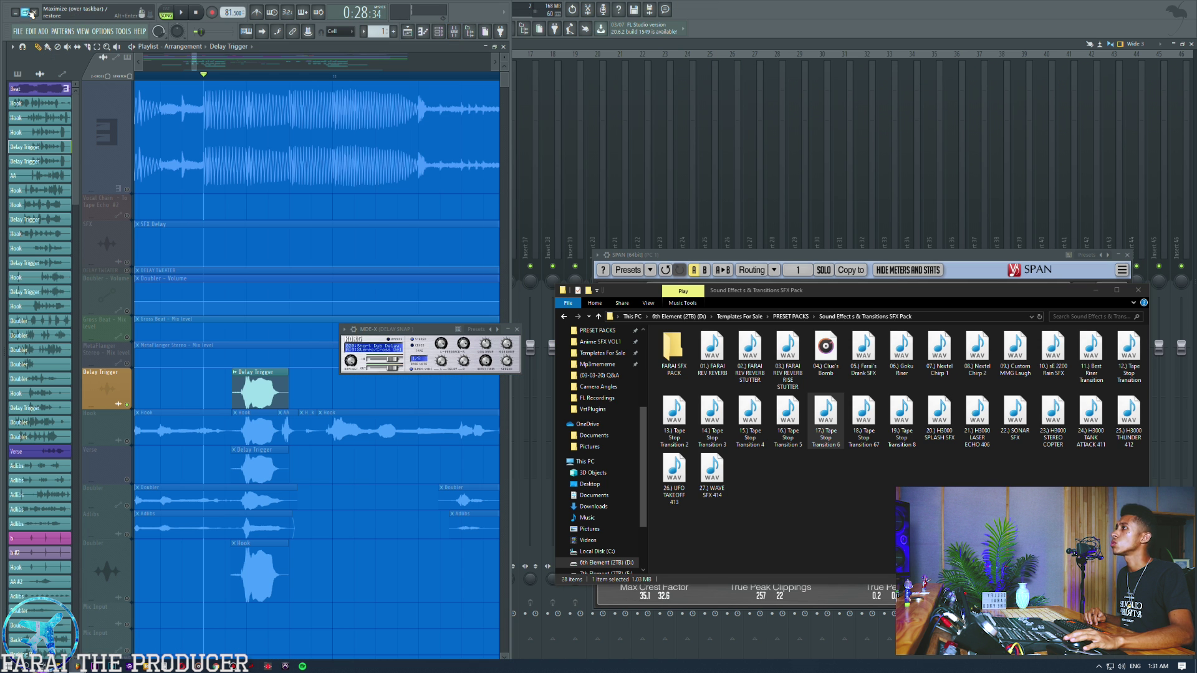
click(28, 12)
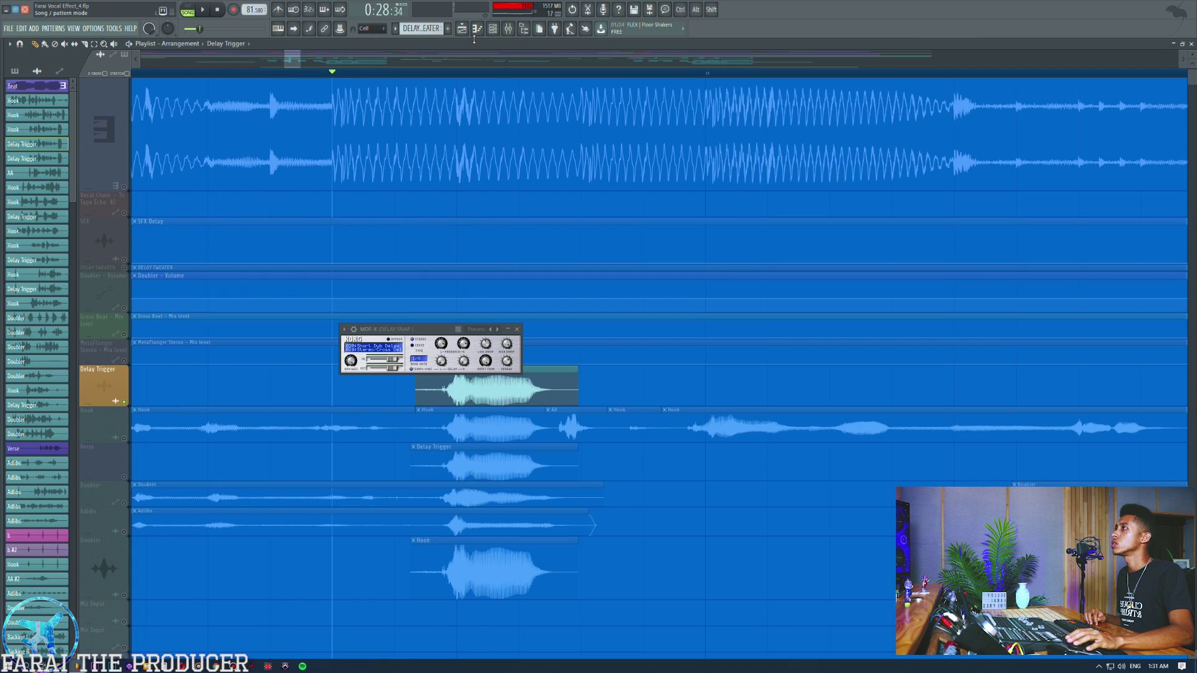
click(517, 329)
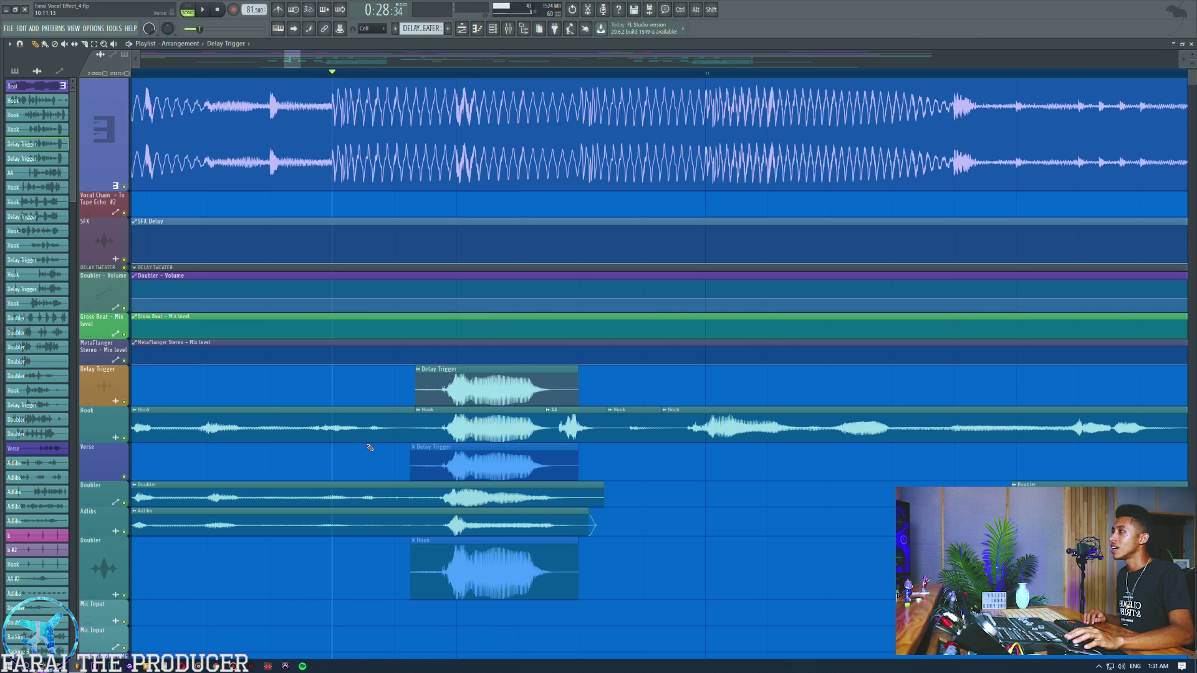
Replace the clip on the Delay Trigger track with the Delay Trigger clip from the Verse track, keeping its timing
right_click(487, 456)
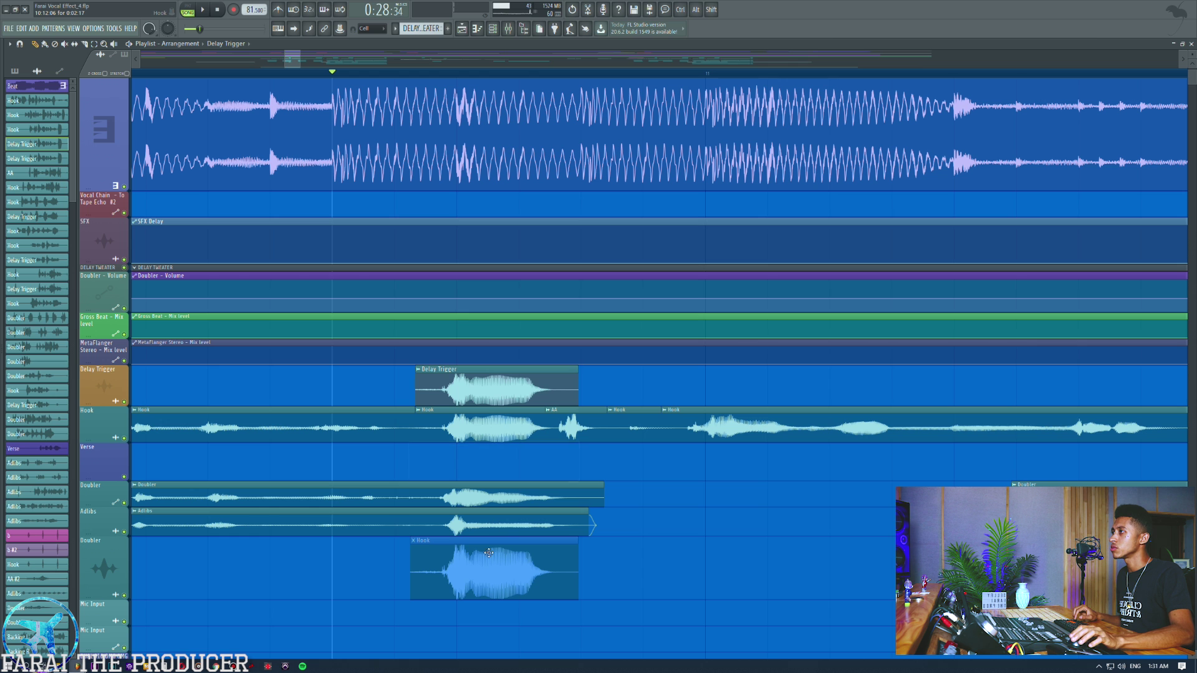
key(ctrl+z)
right_click(464, 384)
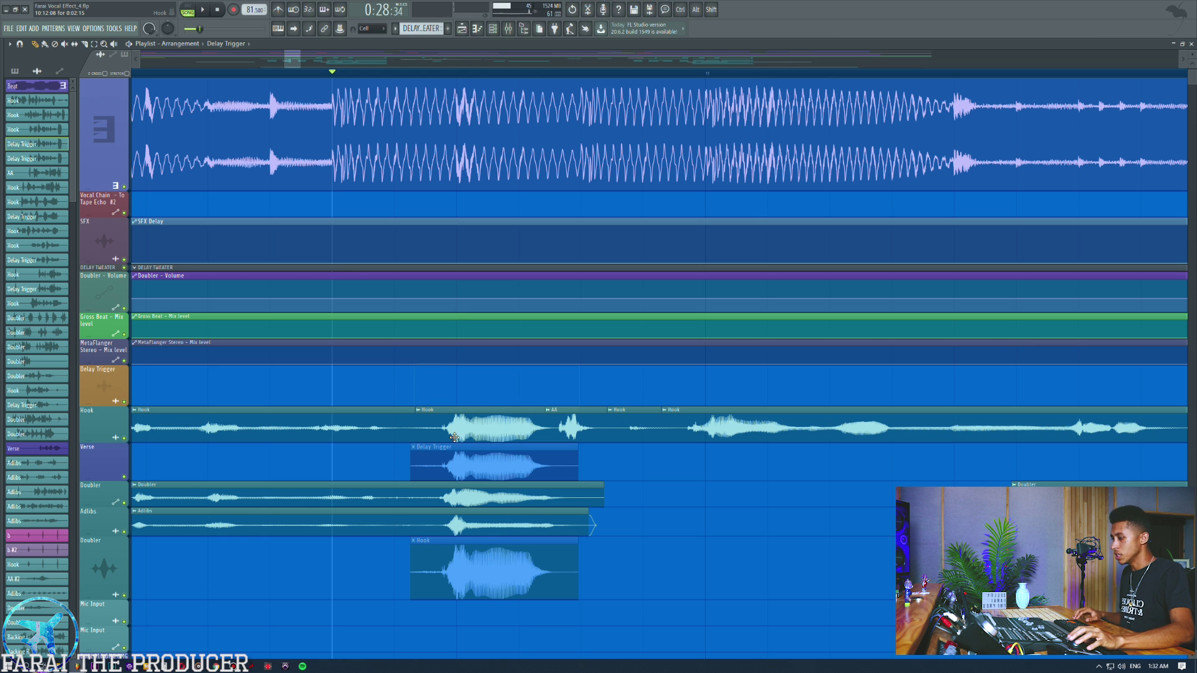
ctrl+click(508, 467)
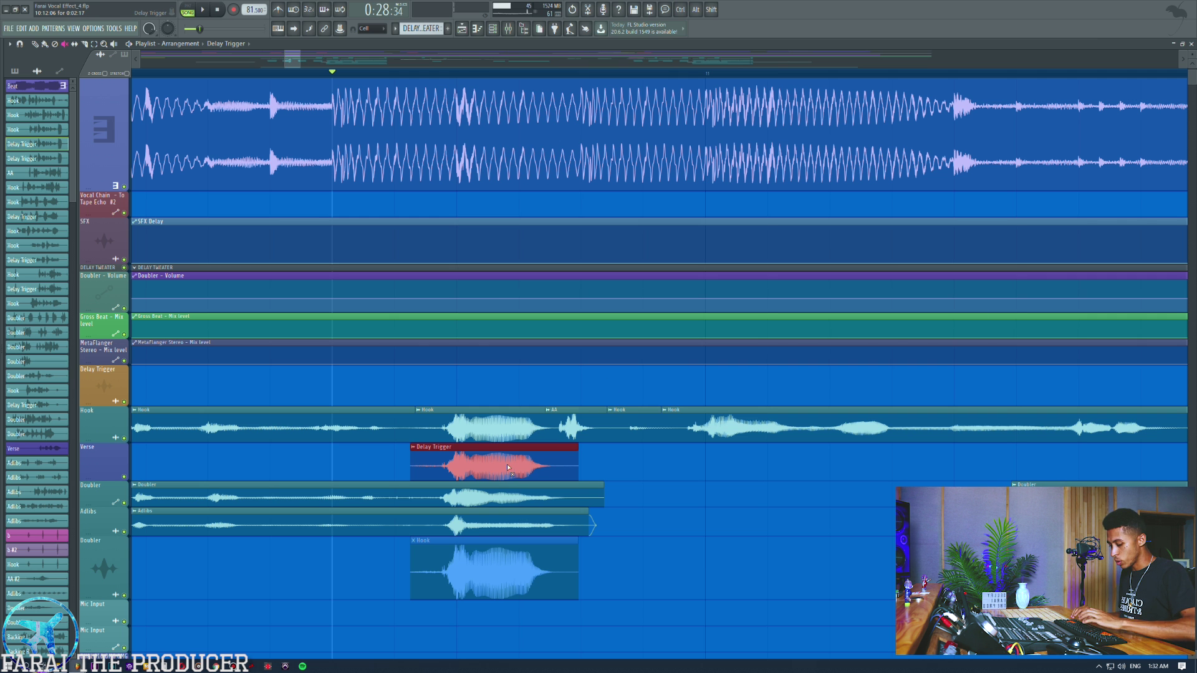
key(shift+Up)
key(shift+Up)
Listen to the replaced delay throw while viewing the mixer levels and the first MDE-X on DELAY SNAP, and return to the playlist
key(space)
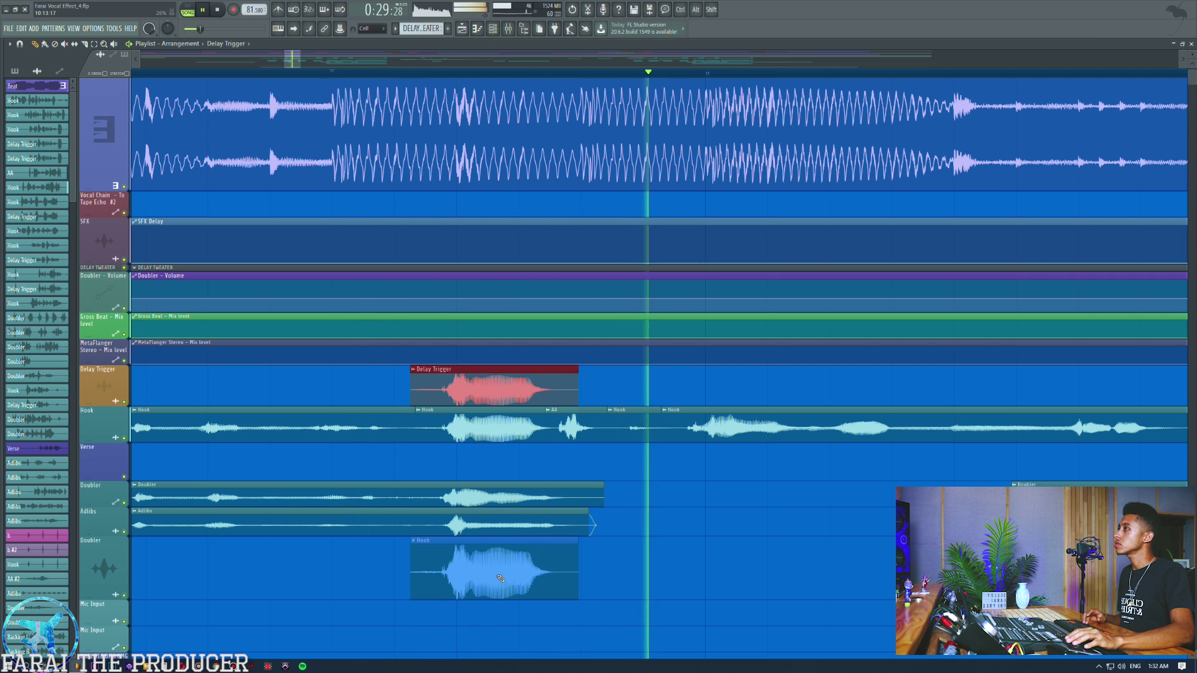
click(509, 29)
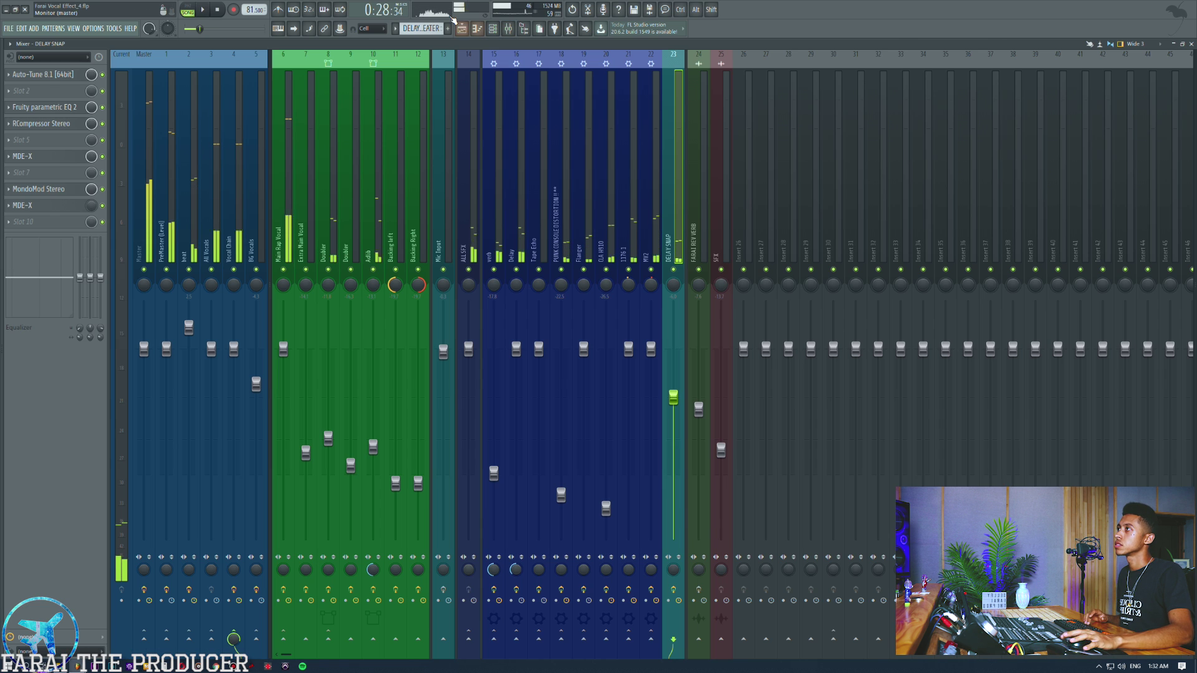
click(30, 158)
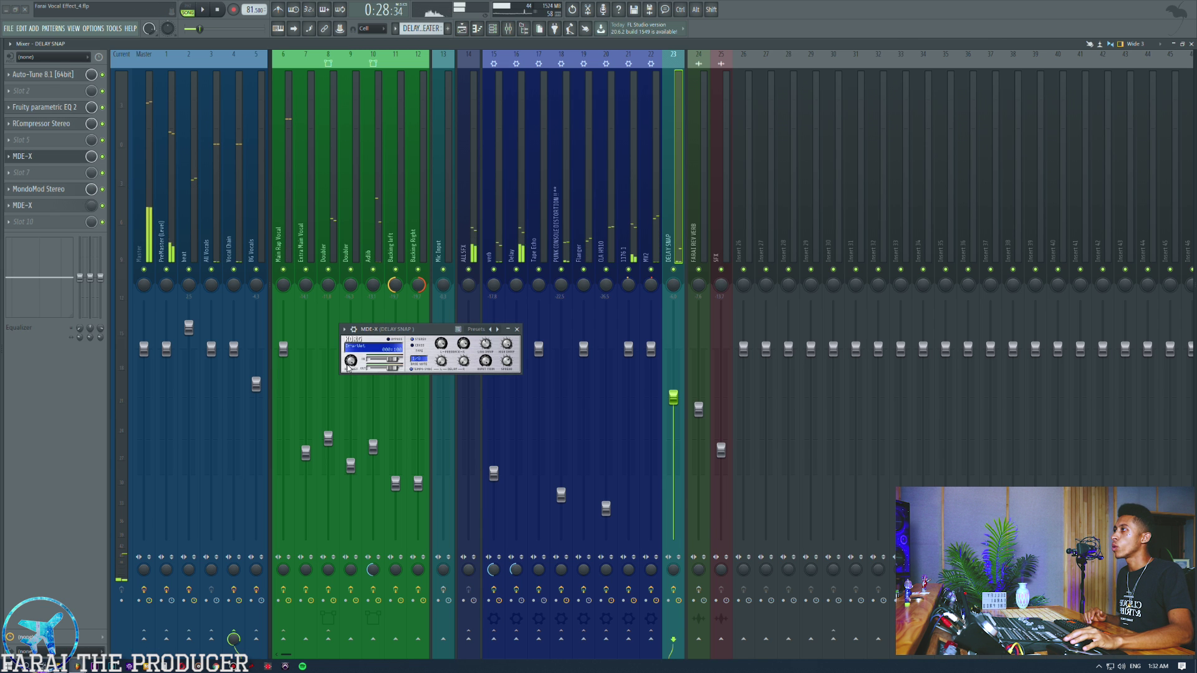
click(462, 29)
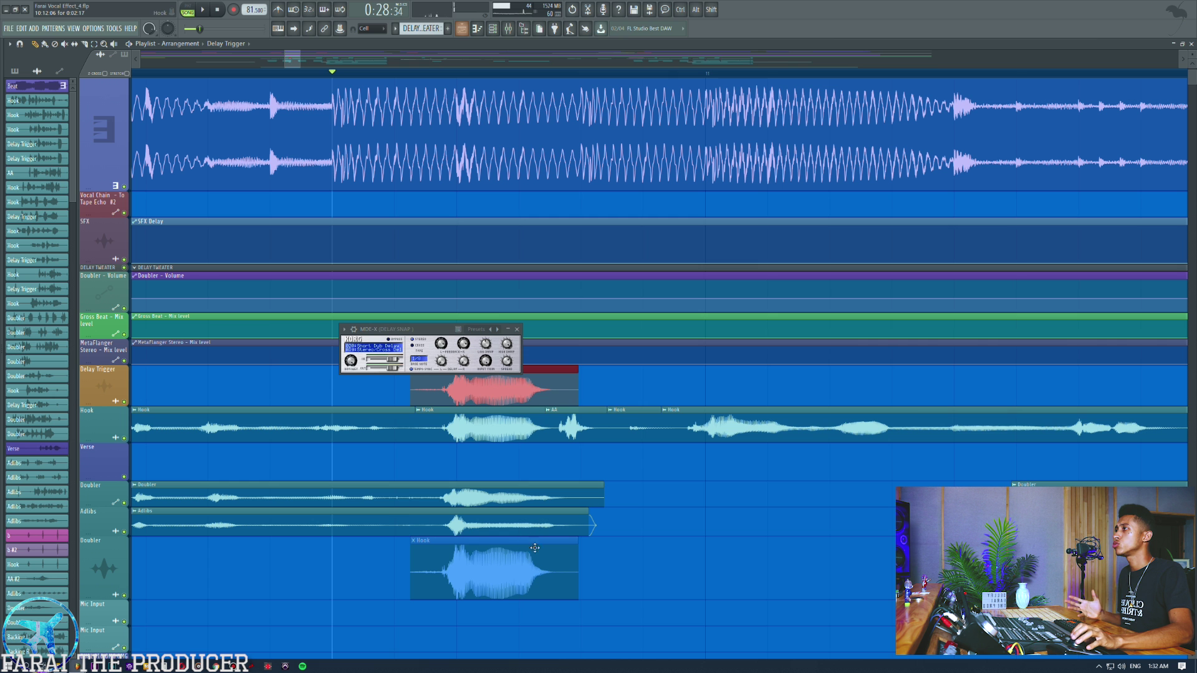
click(504, 452)
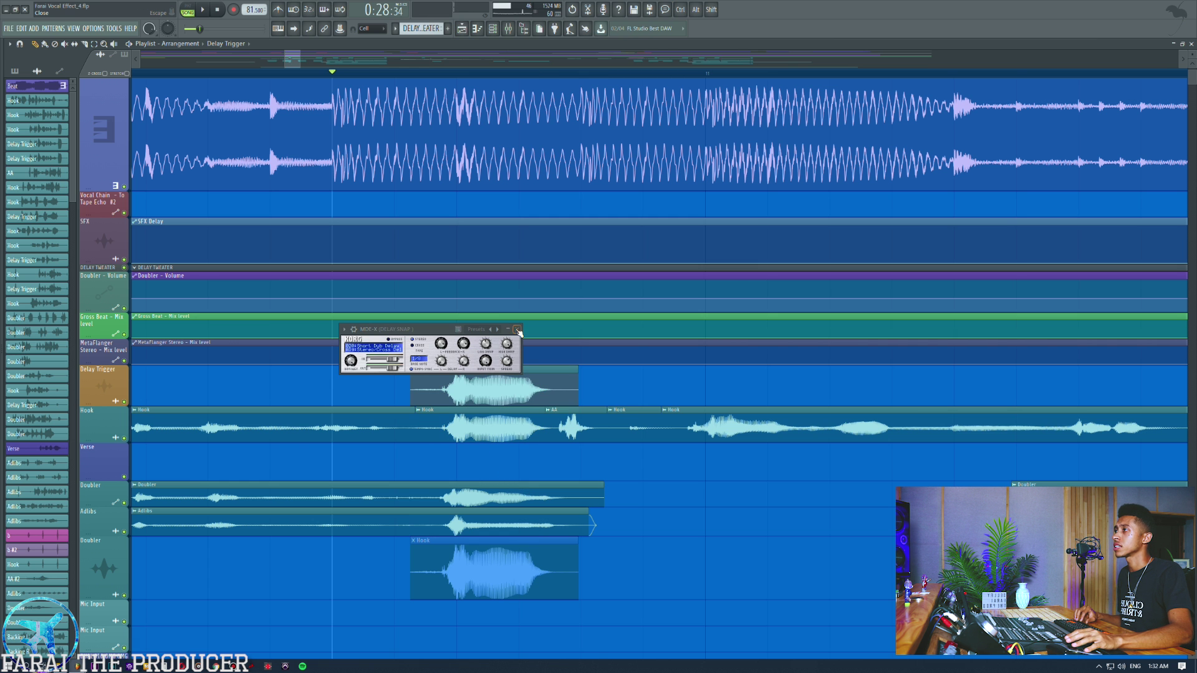
click(516, 330)
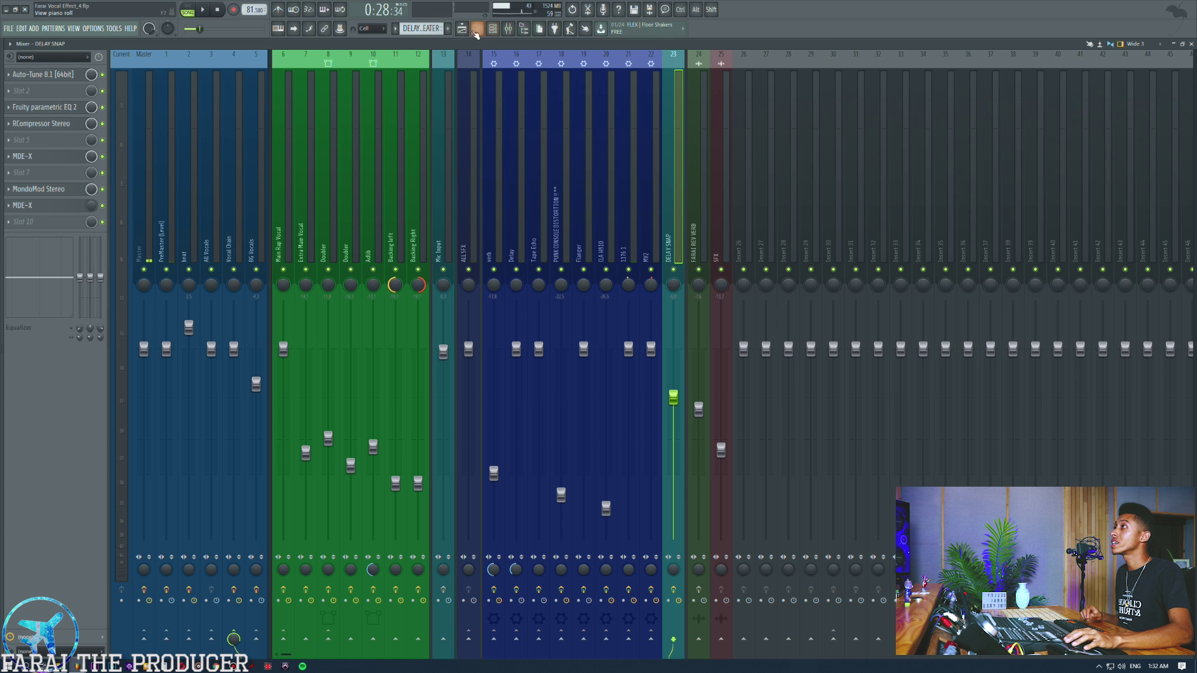
click(477, 30)
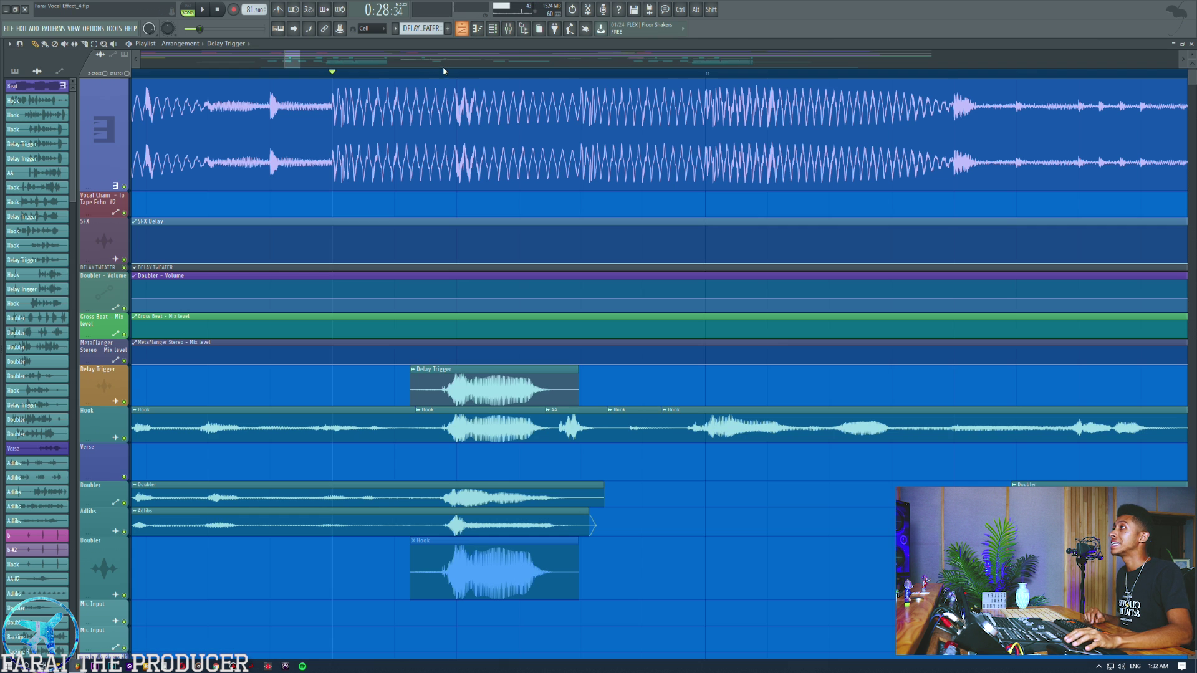
Play the Delay Trigger clip between bars 12 and 13 and check the DELAY SNAP activity in the mixer
scroll(423, 75, down, 10)
scroll(415, 75, up, 8)
drag(493, 381, 542, 395)
ctrl+click(541, 423)
click(381, 74)
key(space)
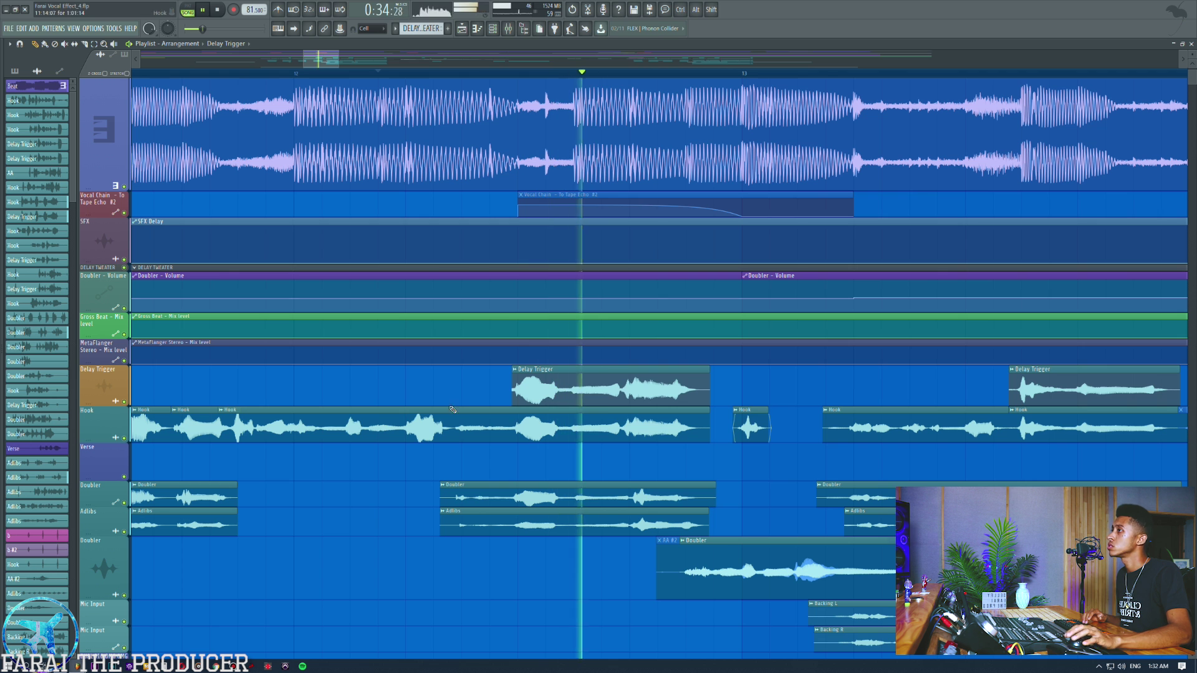
key(space)
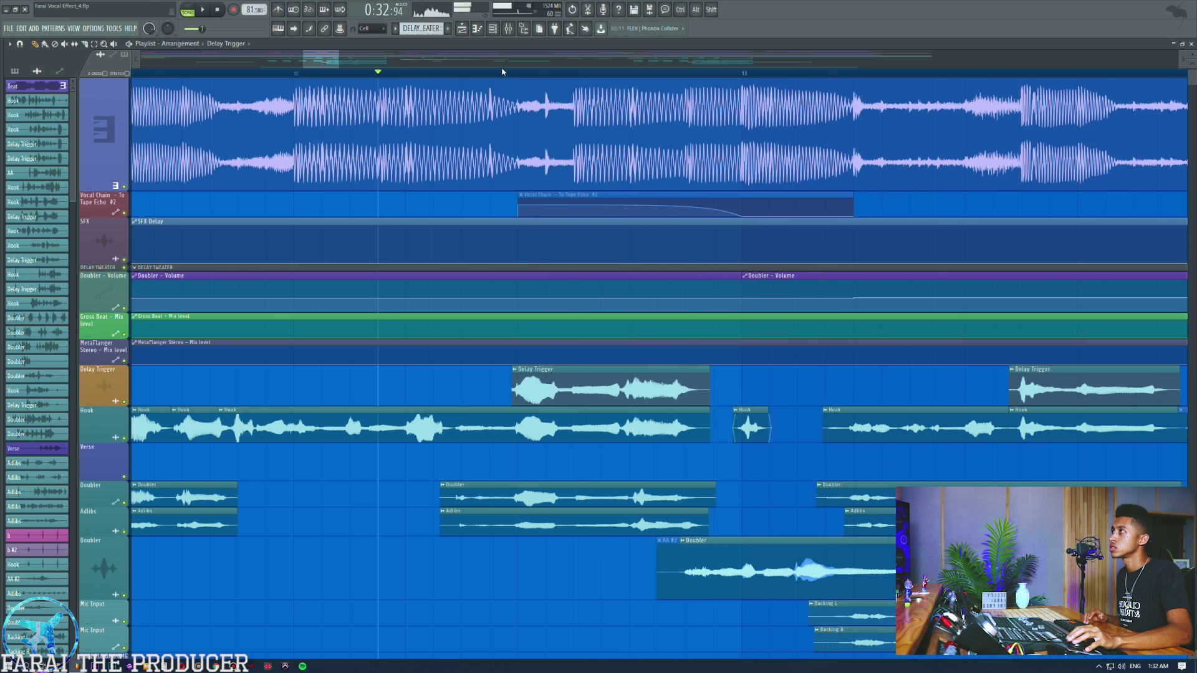
click(508, 28)
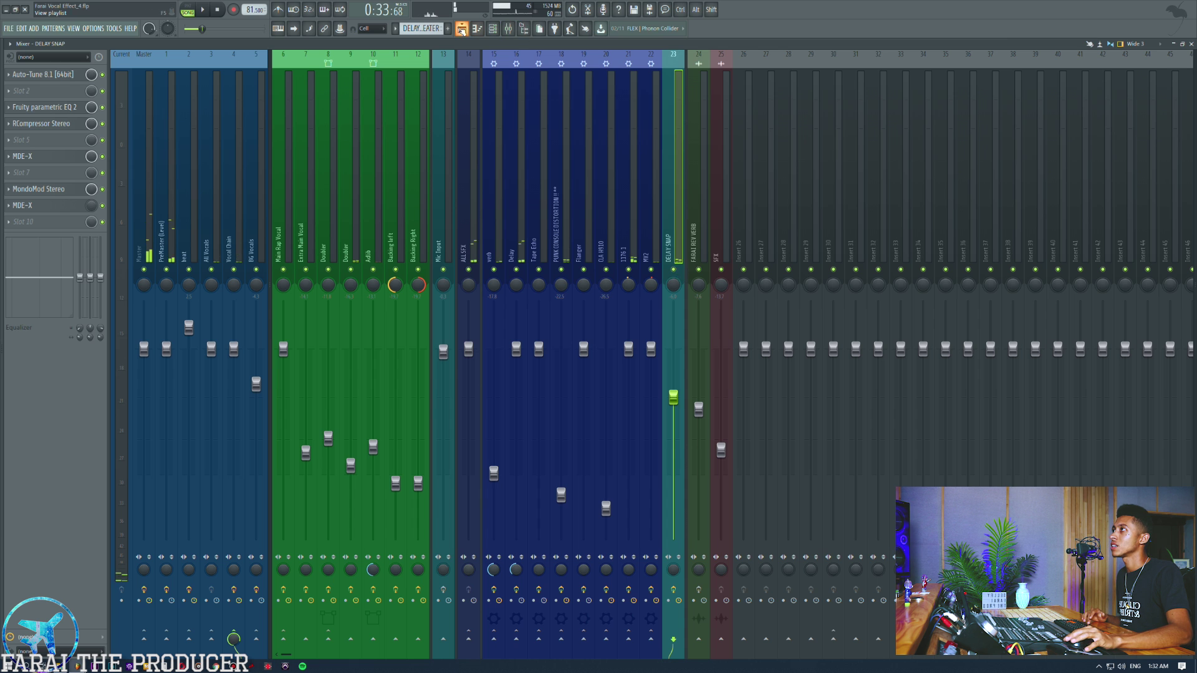
click(461, 29)
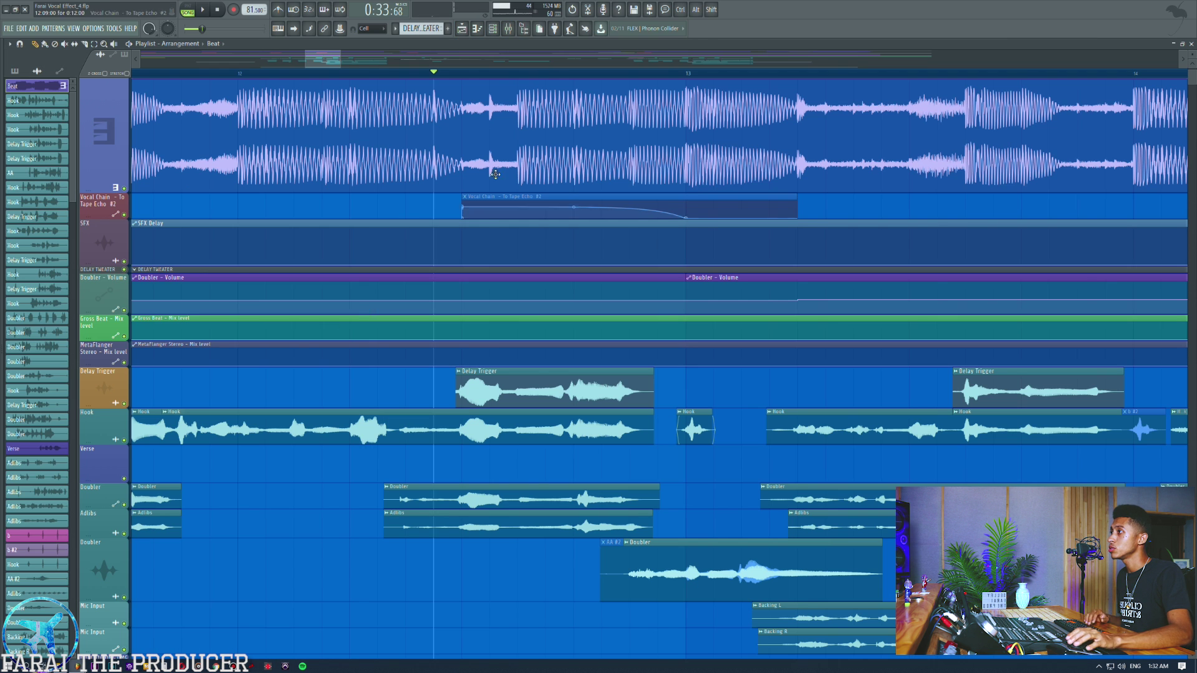
Place the playhead at bar 9, where the hook starts, and examine the Vocal Chain - To Tape Echo automation clips
scroll(485, 73, down, 10)
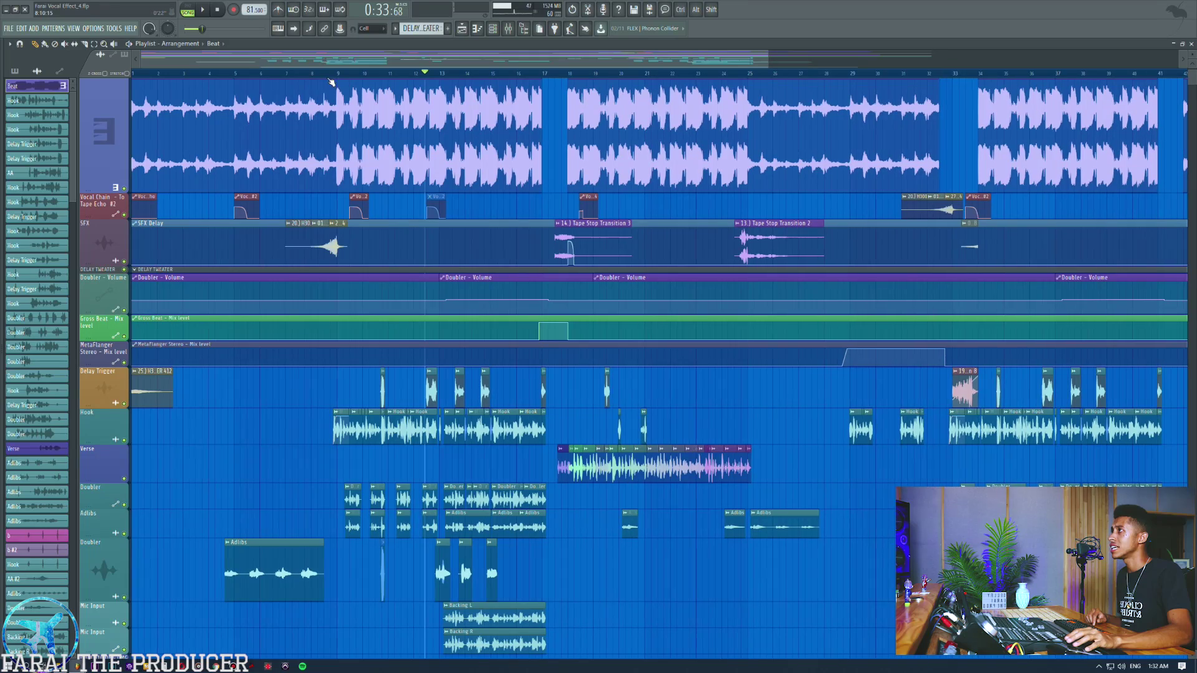
click(342, 76)
scroll(341, 75, up, 6)
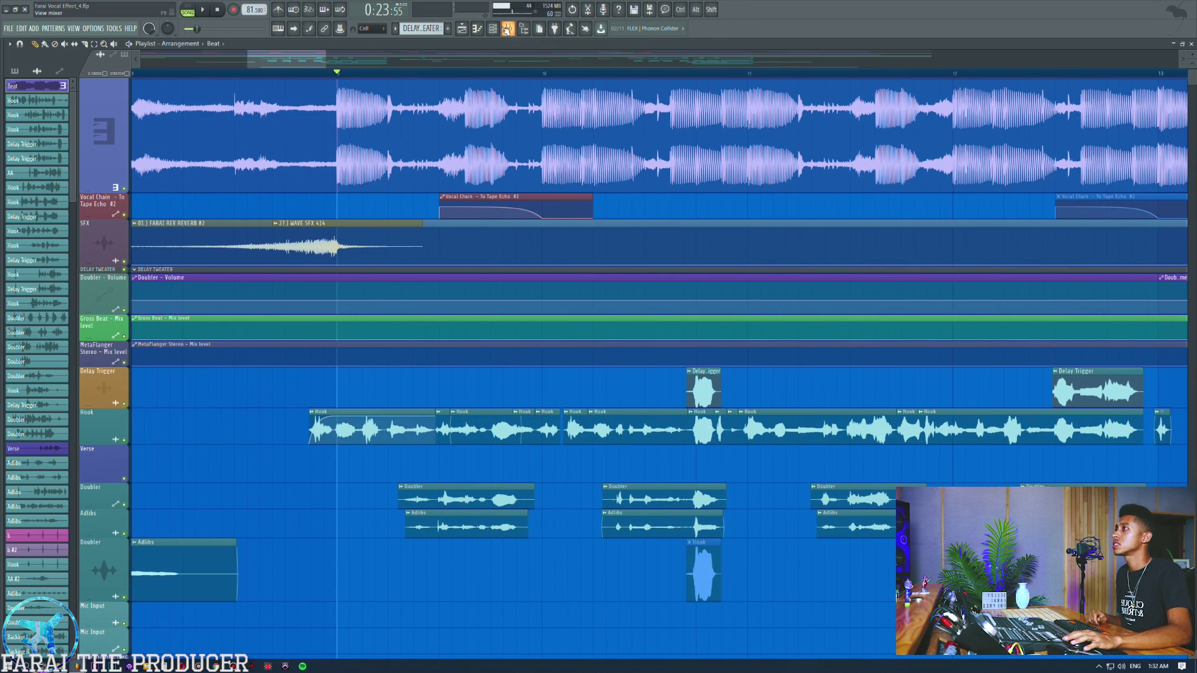
ctrl+click(101, 209)
key(ctrl+d)
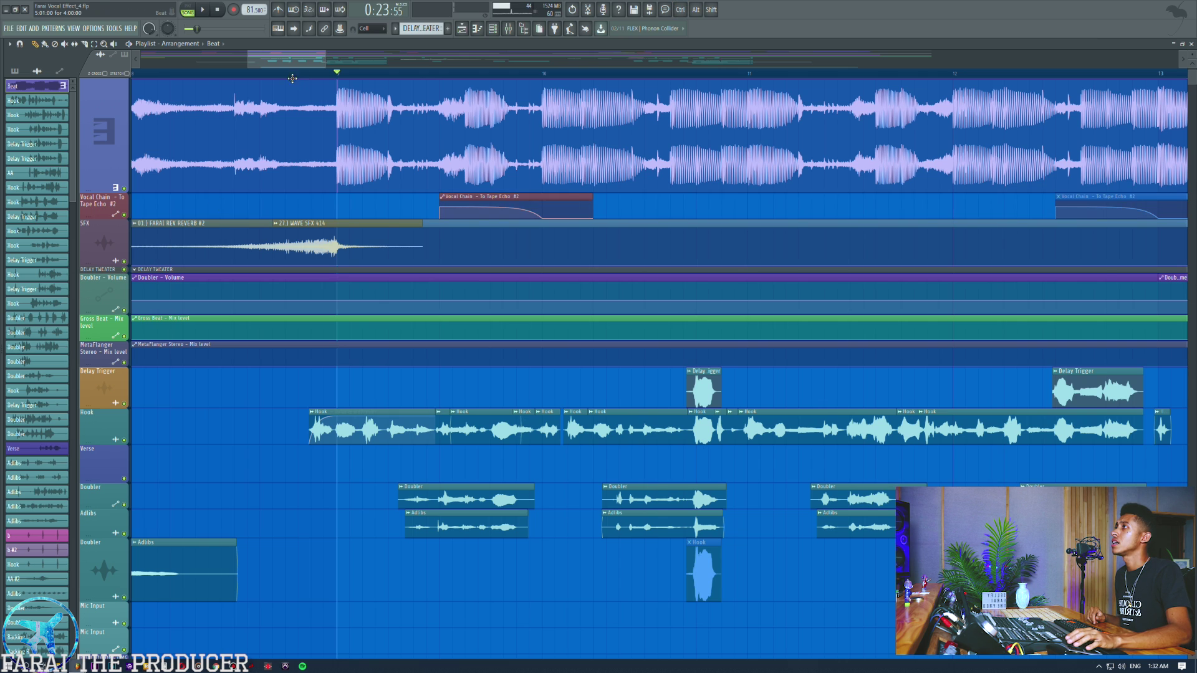
scroll(292, 76, down, 8)
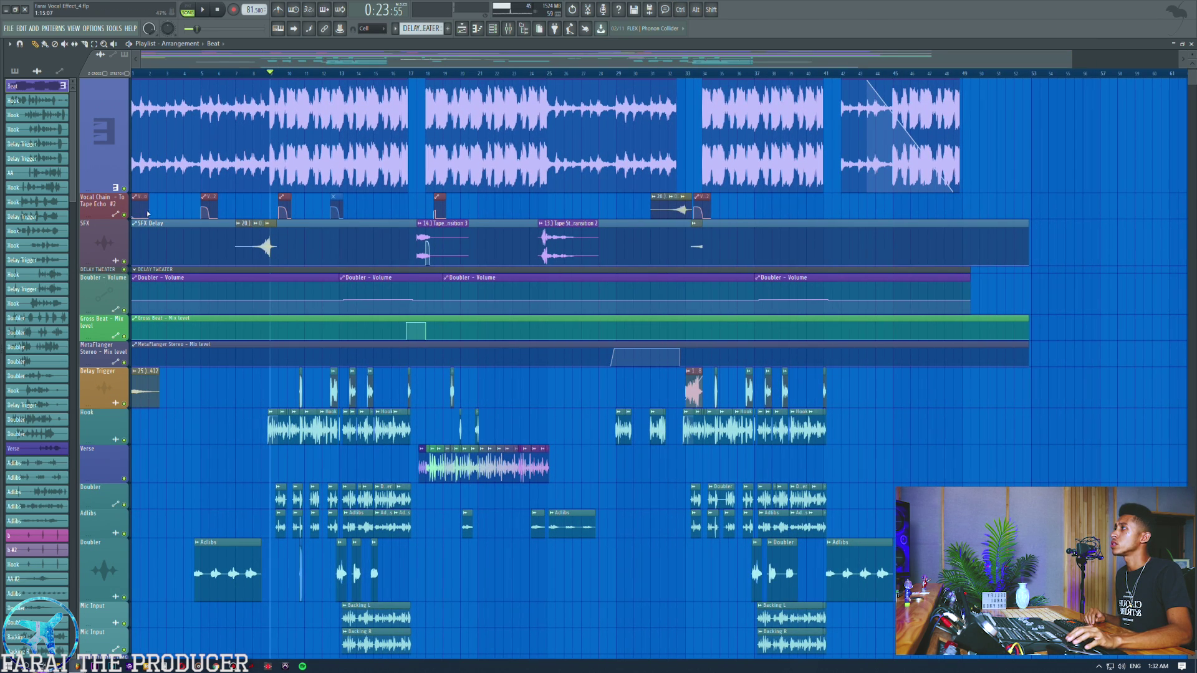
click(148, 197)
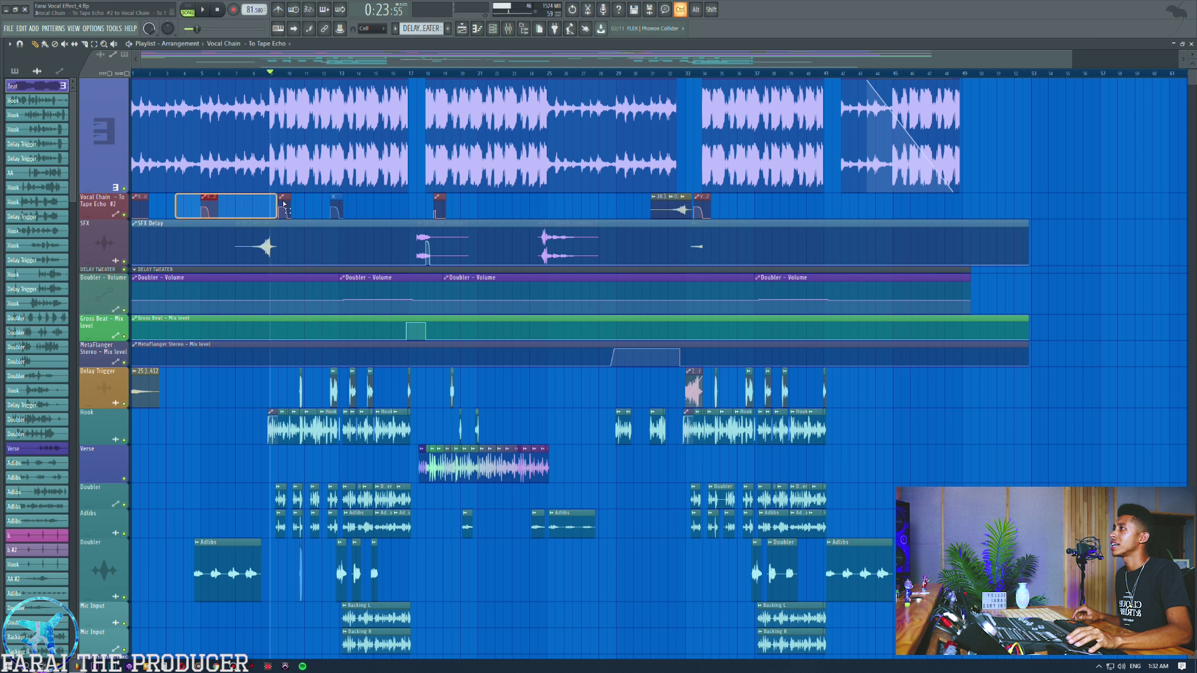
Send the Vocal Chain mixer track to Insert 26 and choose to create an automation clip for that send level
click(516, 36)
click(235, 201)
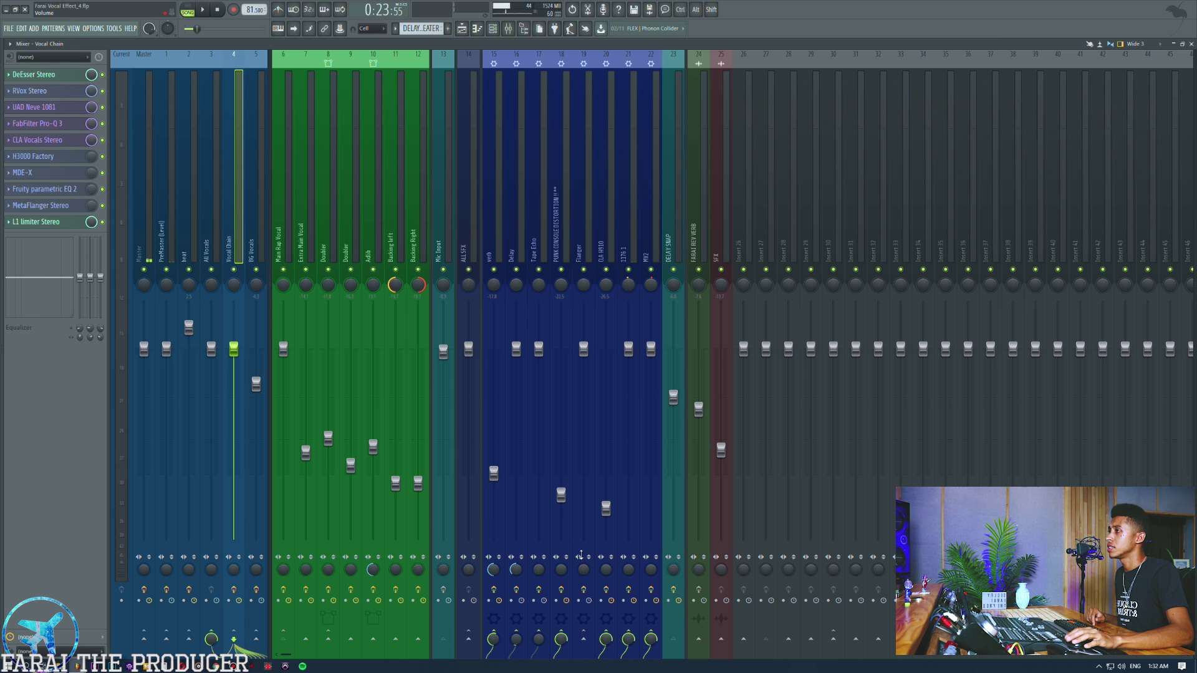
right_click(743, 638)
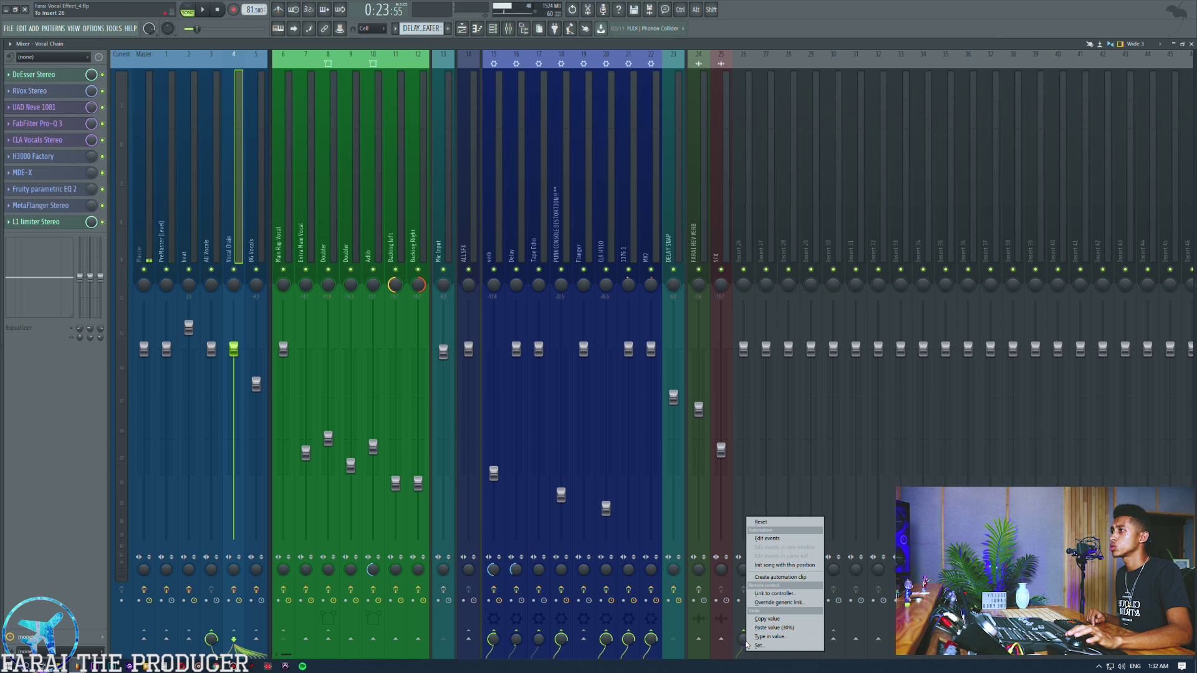
click(767, 578)
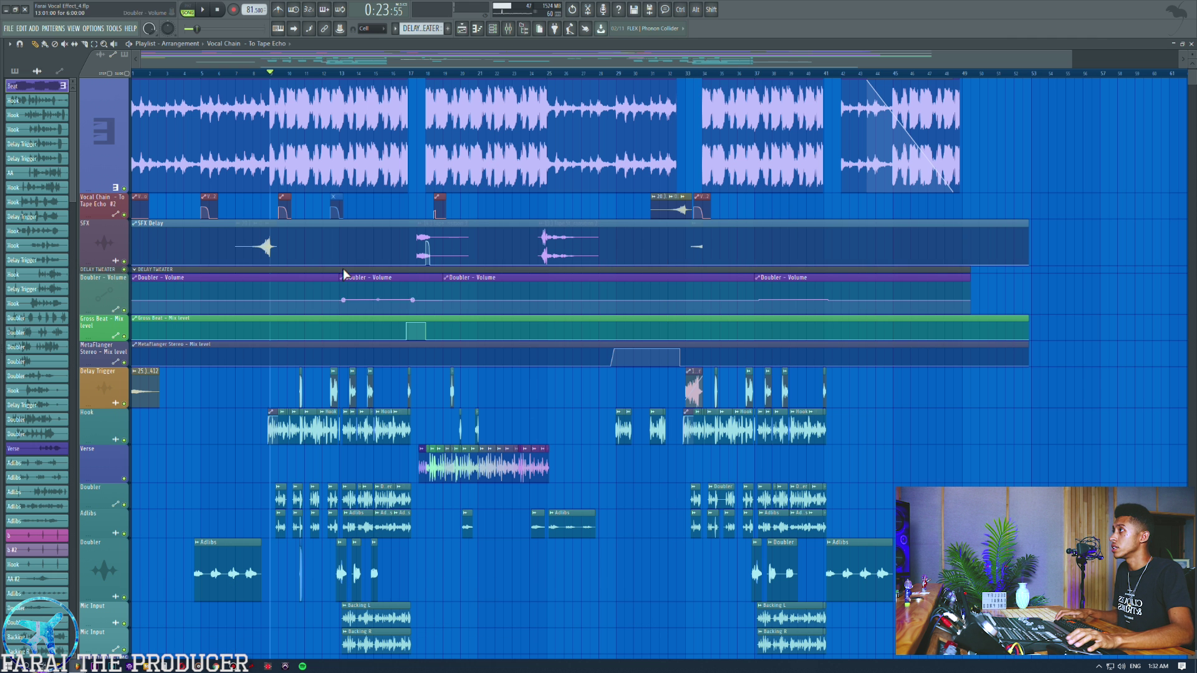
Enlarge the Vocal Chain - To Tape Echo #2 automation track around the start of the hook to show its curve
drag(148, 199, 109, 205)
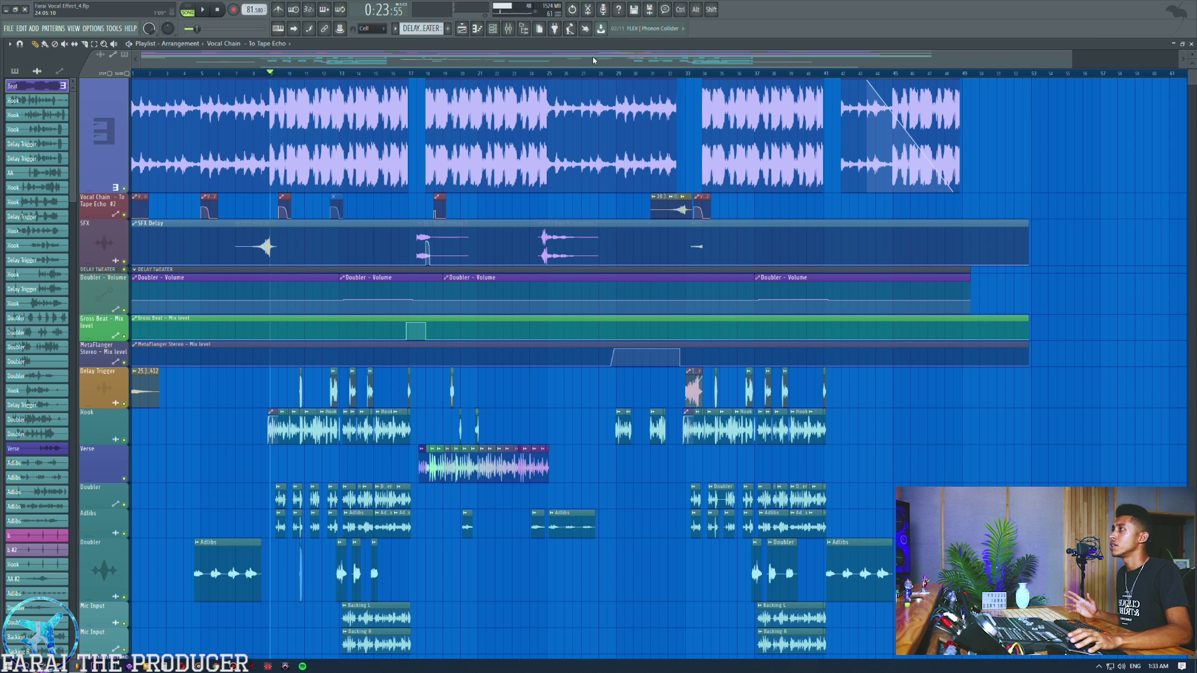
scroll(275, 80, up, 10)
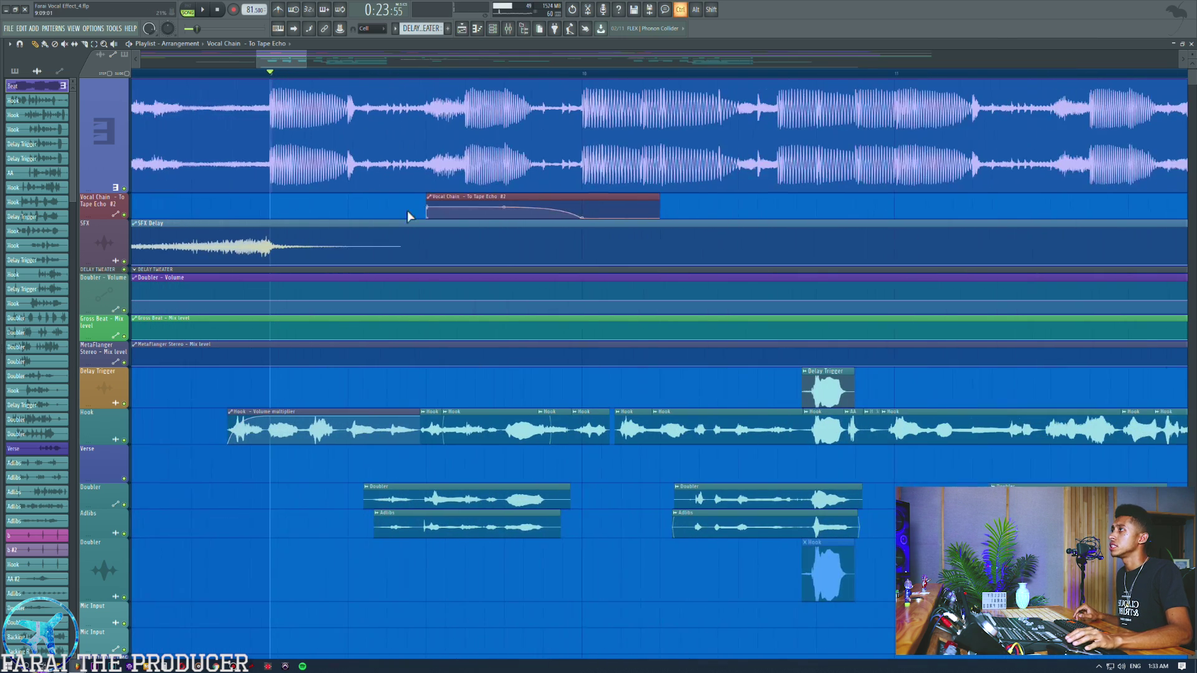
drag(102, 219, 102, 273)
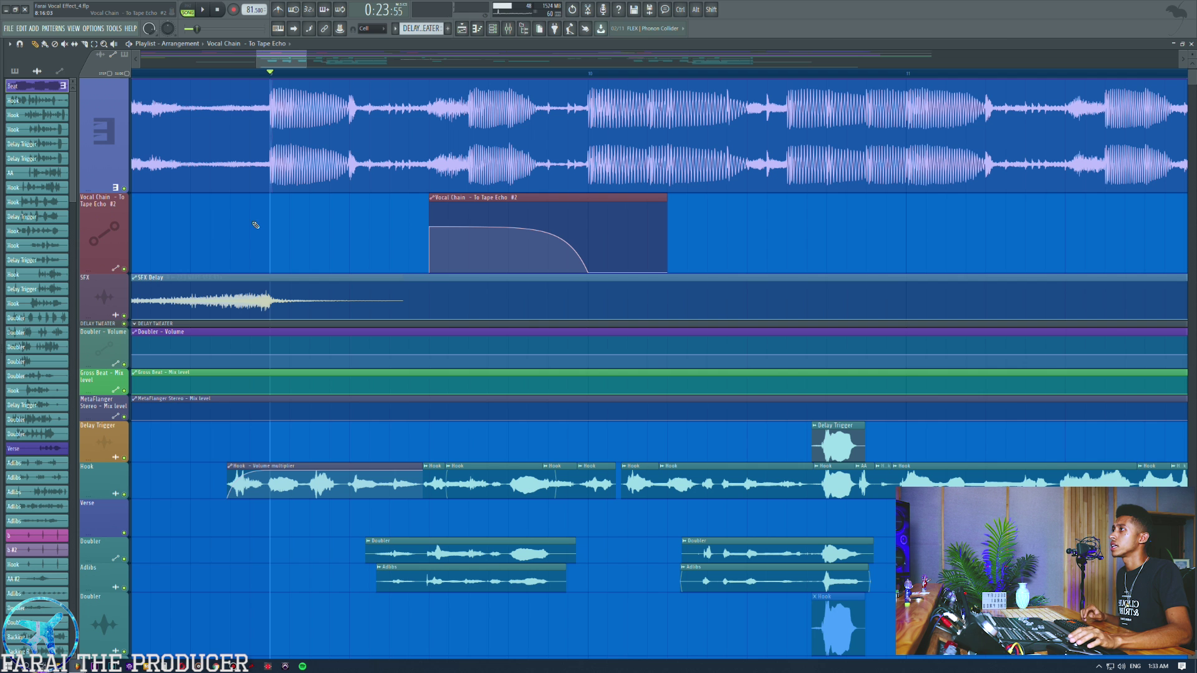
Play the hook from bar 9 with the mixer shown and check the signal reaching the Tape Echo track
click(508, 28)
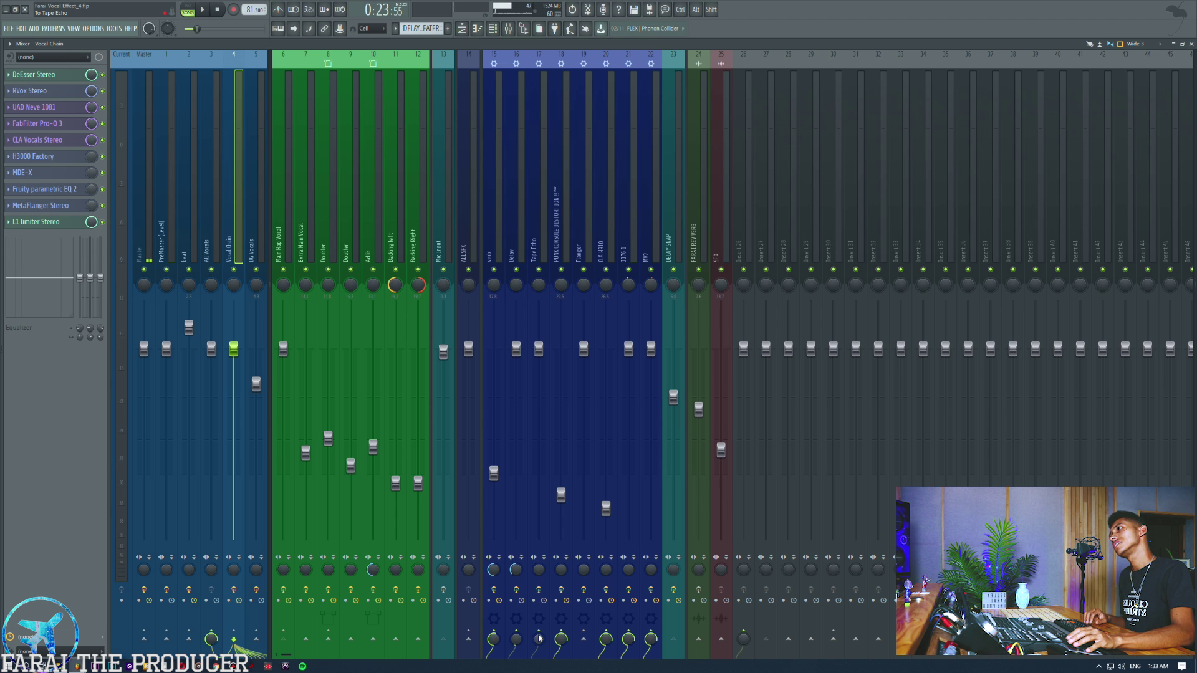
key(space)
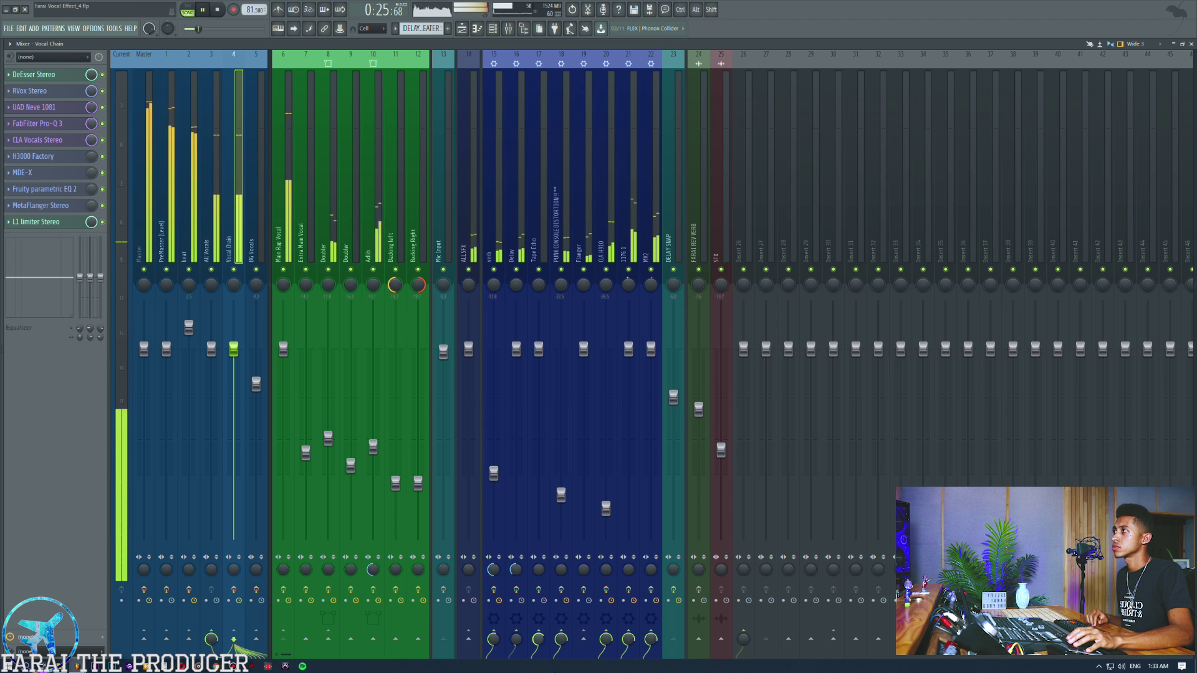
click(538, 640)
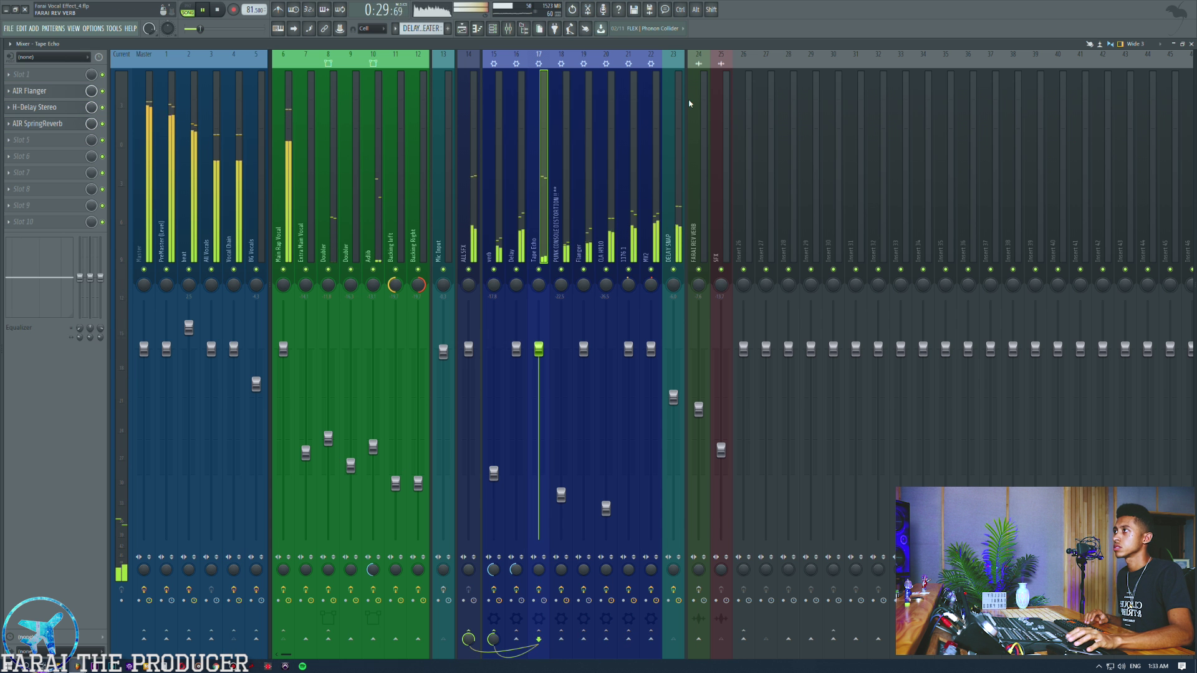
key(space)
Inspect the AIR Flanger and AIR Distortion effects on the PUNK CONSOLE DISTORTION mixer track
click(673, 175)
click(565, 191)
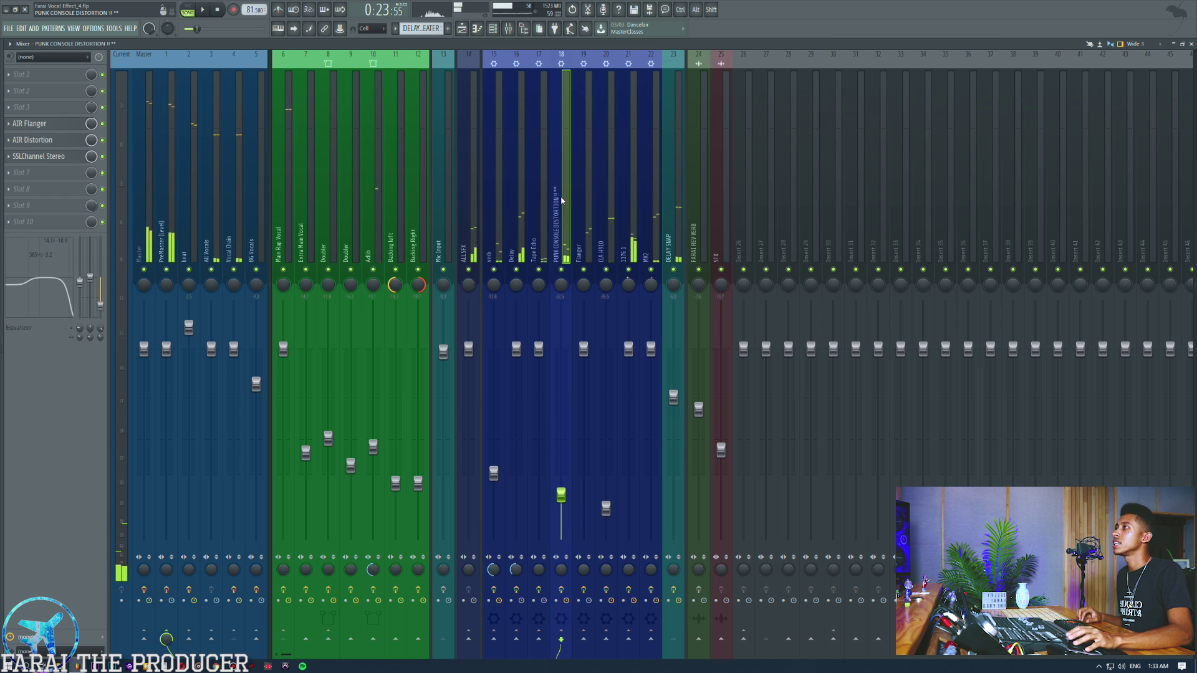
click(50, 124)
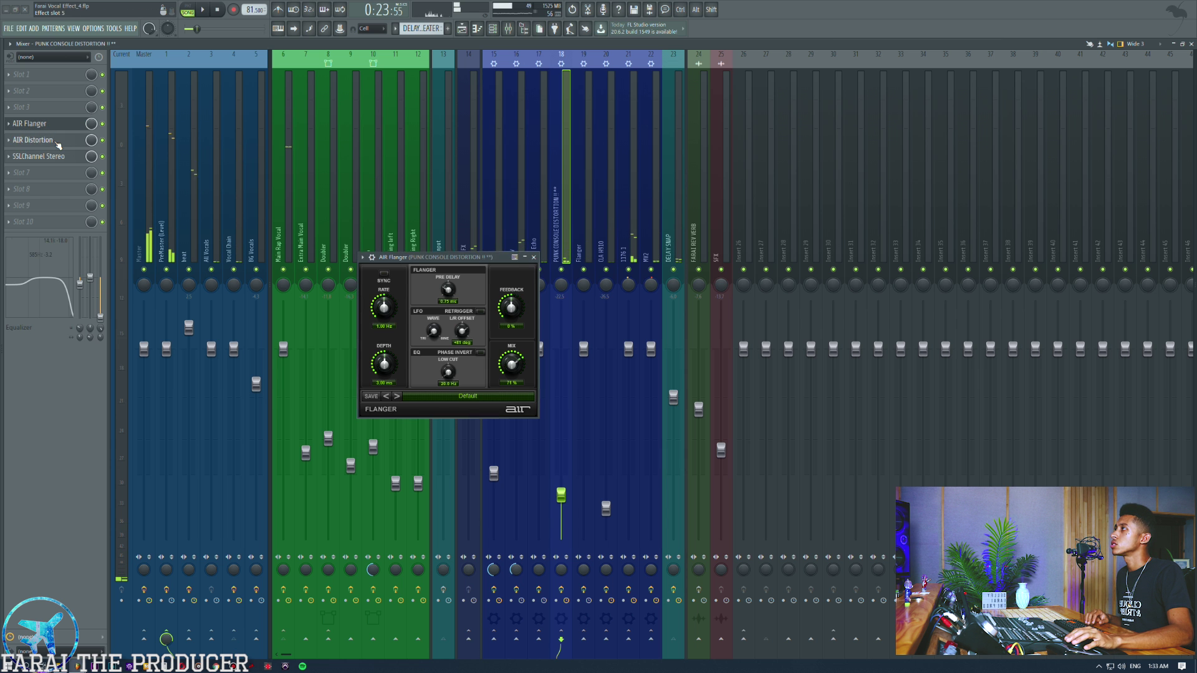
click(50, 139)
click(533, 257)
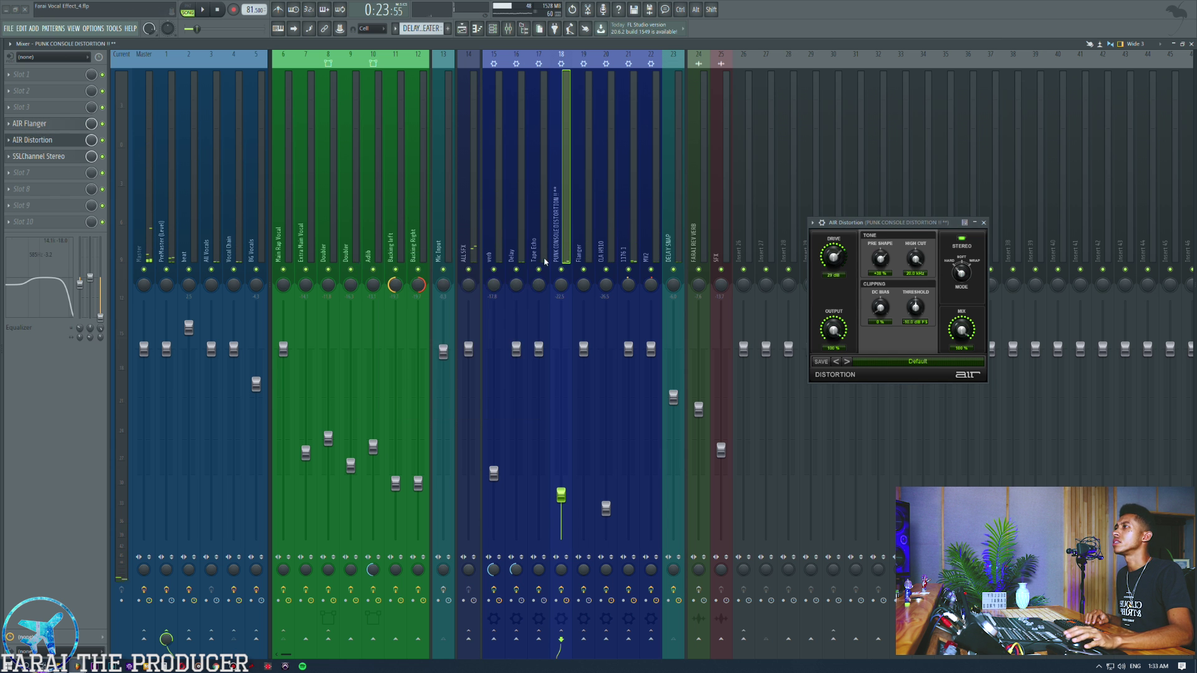
click(984, 222)
Open the Tape Echo track's AIR Flanger, H-Delay and AIR SpringReverb effects and arrange their windows so all three are visible
click(536, 213)
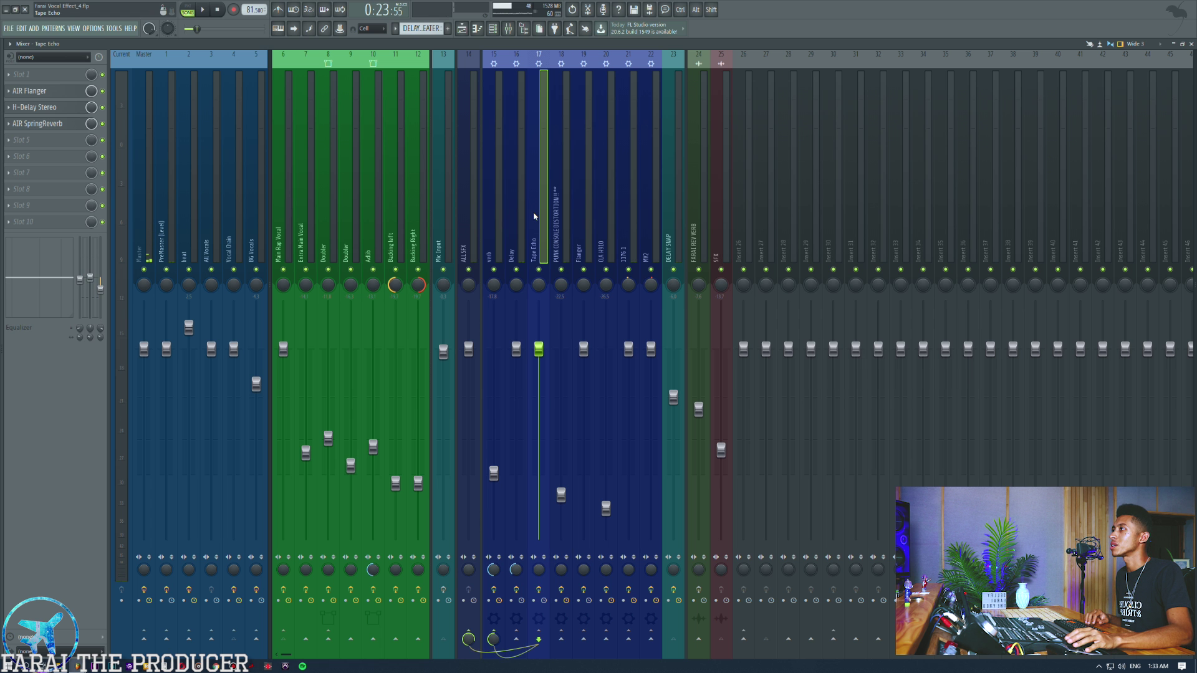
click(45, 93)
click(35, 108)
click(38, 124)
drag(736, 323, 837, 396)
drag(726, 212, 900, 210)
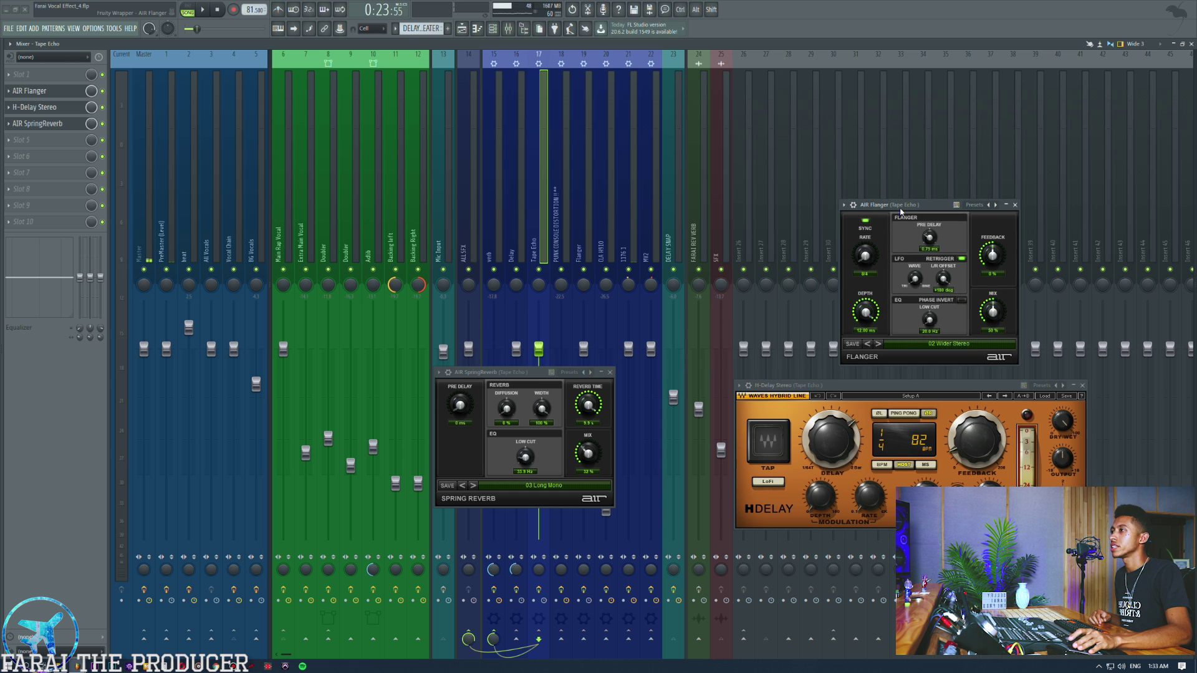
drag(530, 372, 935, 63)
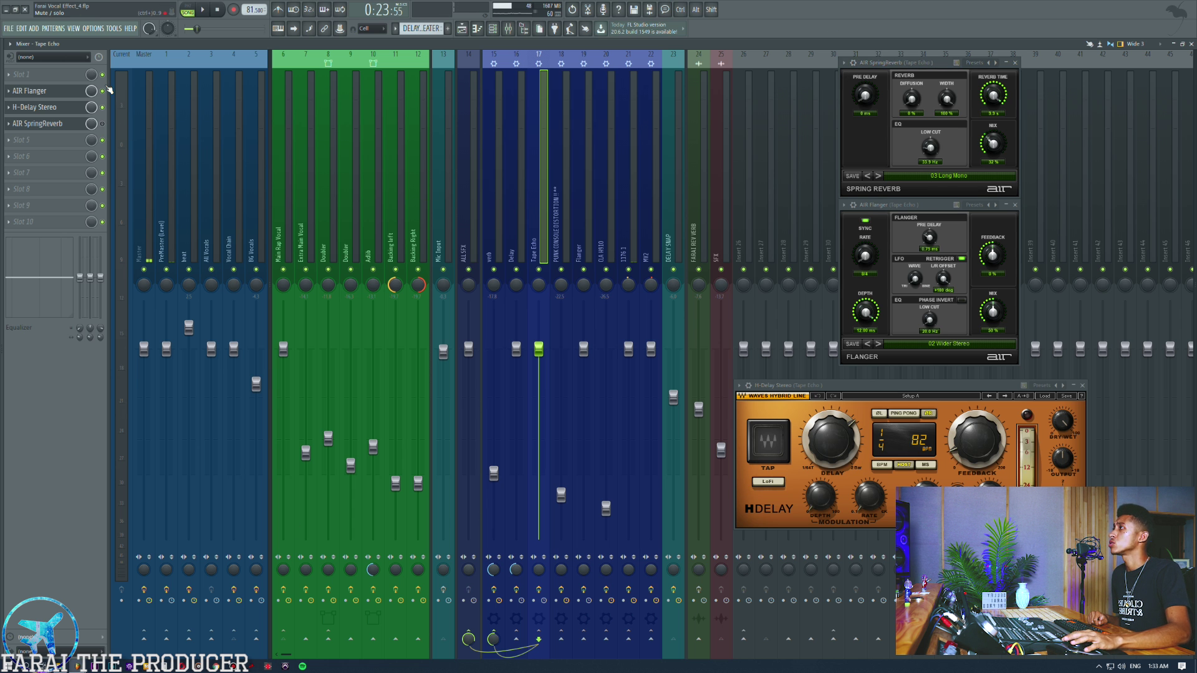
Play the hook with the Tape Echo track's AIR SpringReverb and AIR Flanger bypassed and enabled to compare the sound
key(space)
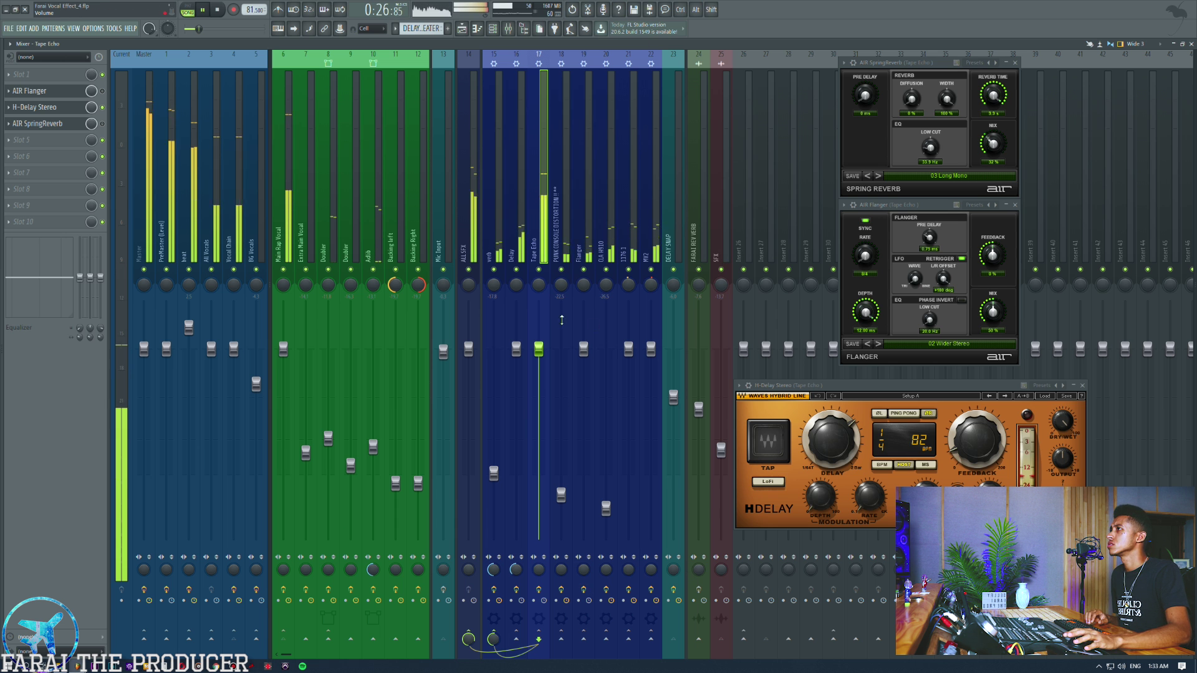
key(space)
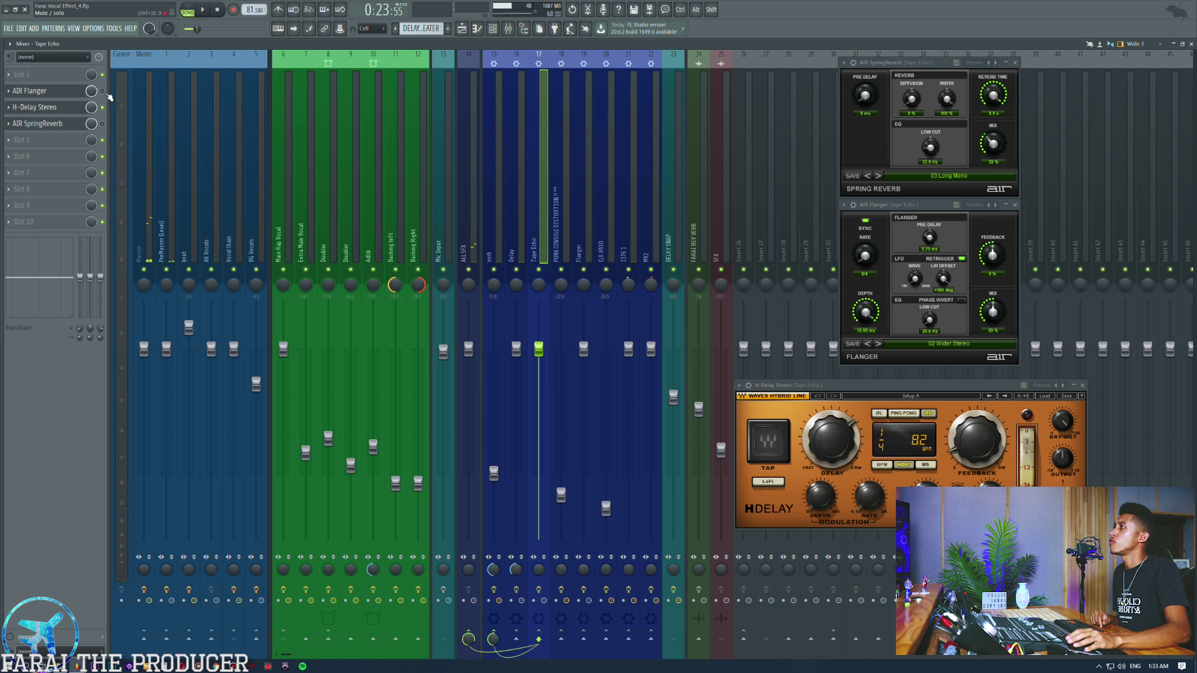
key(space)
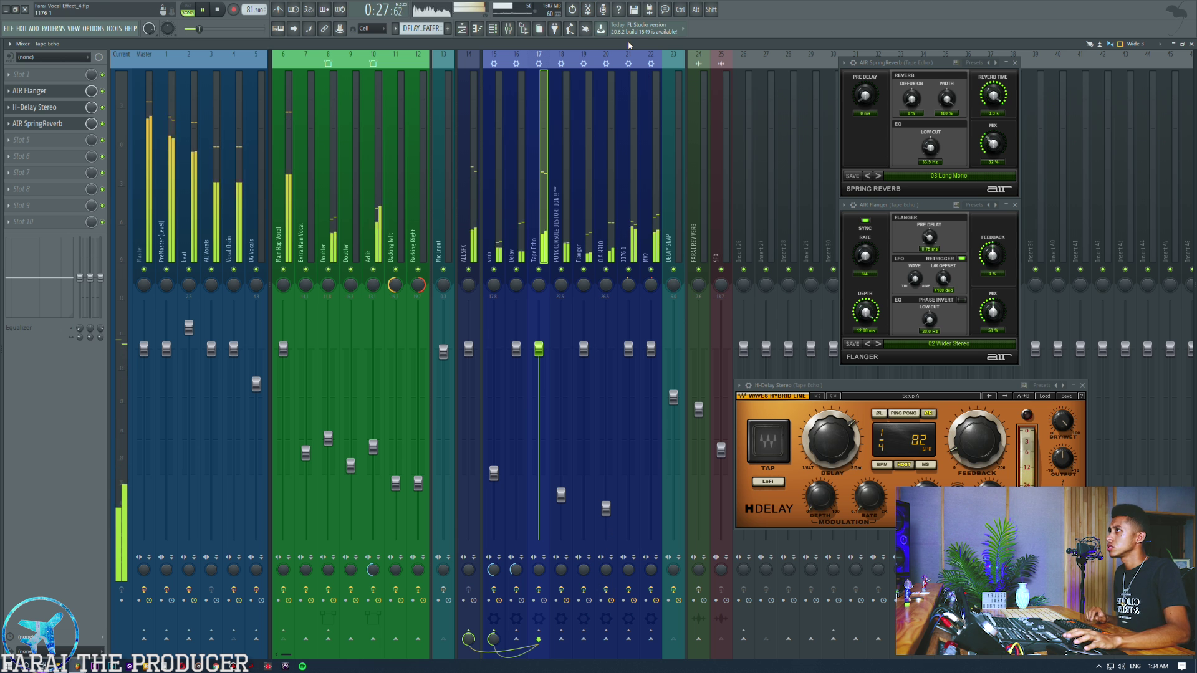
key(space)
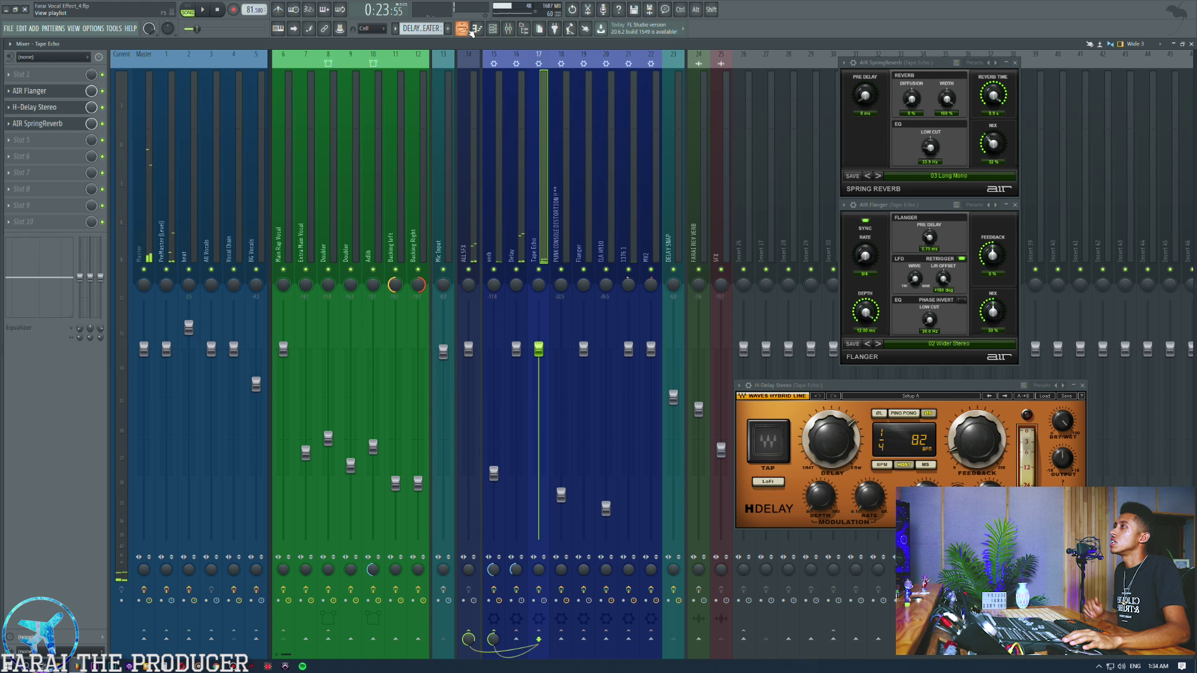
Examine the Tape Echo send automation in the arrangement and play the start of the verse from bar 18
click(464, 31)
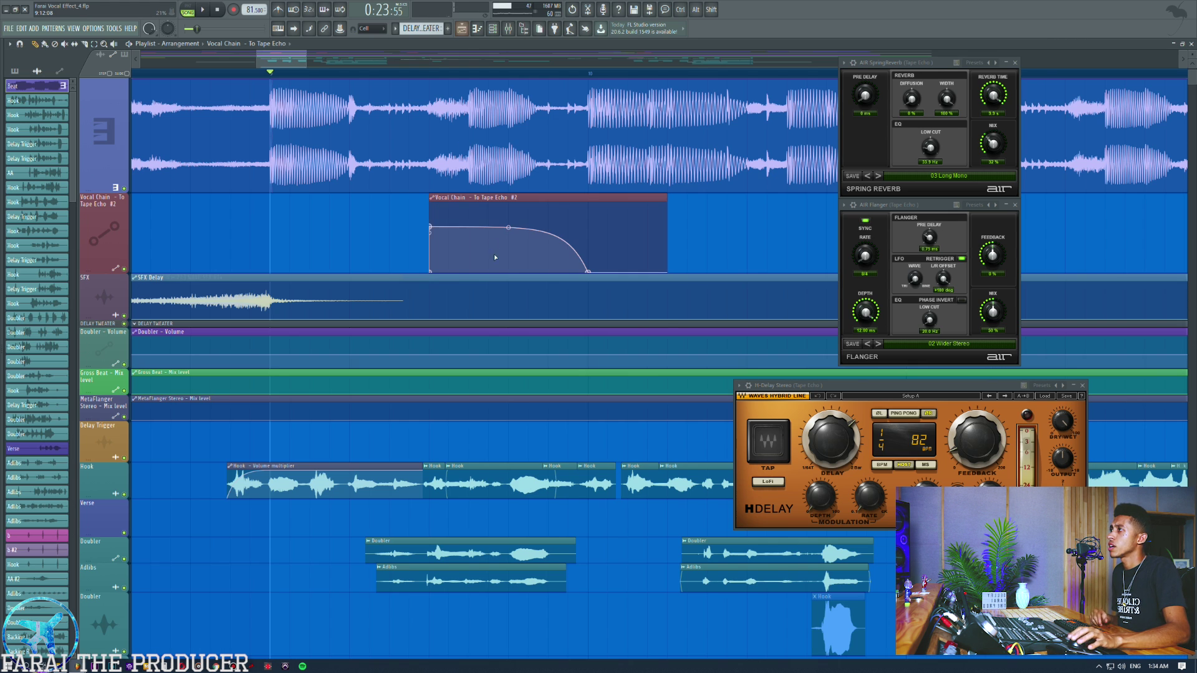
scroll(405, 74, down, 6)
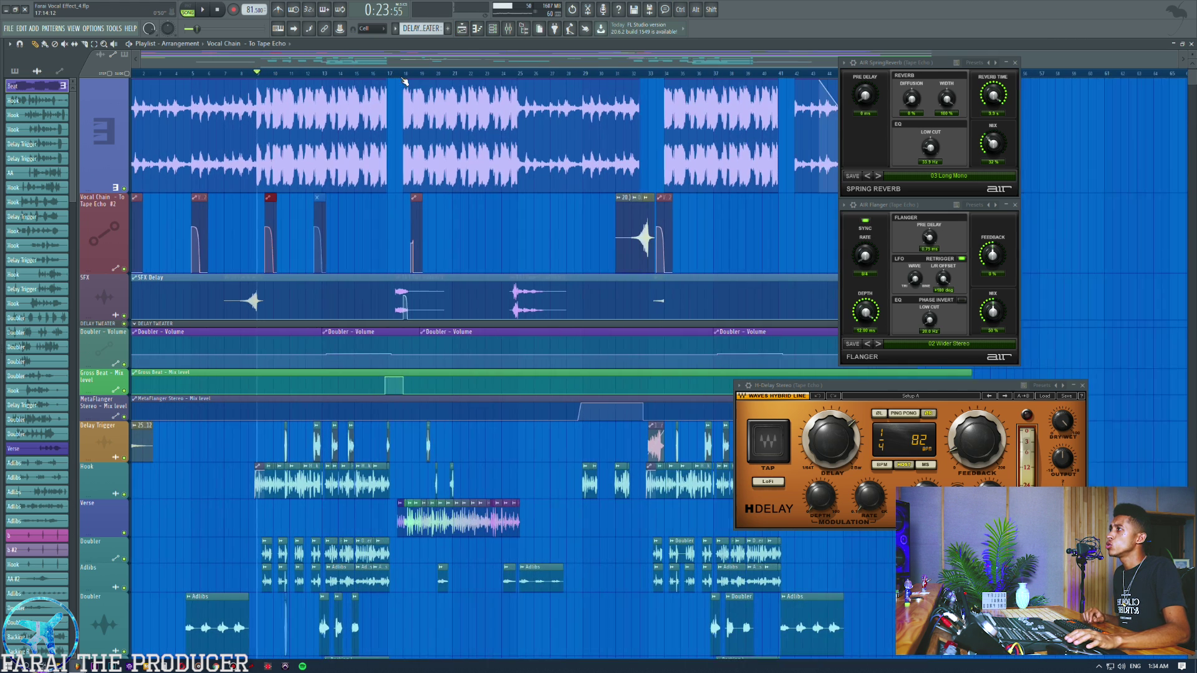
scroll(406, 80, up, 6)
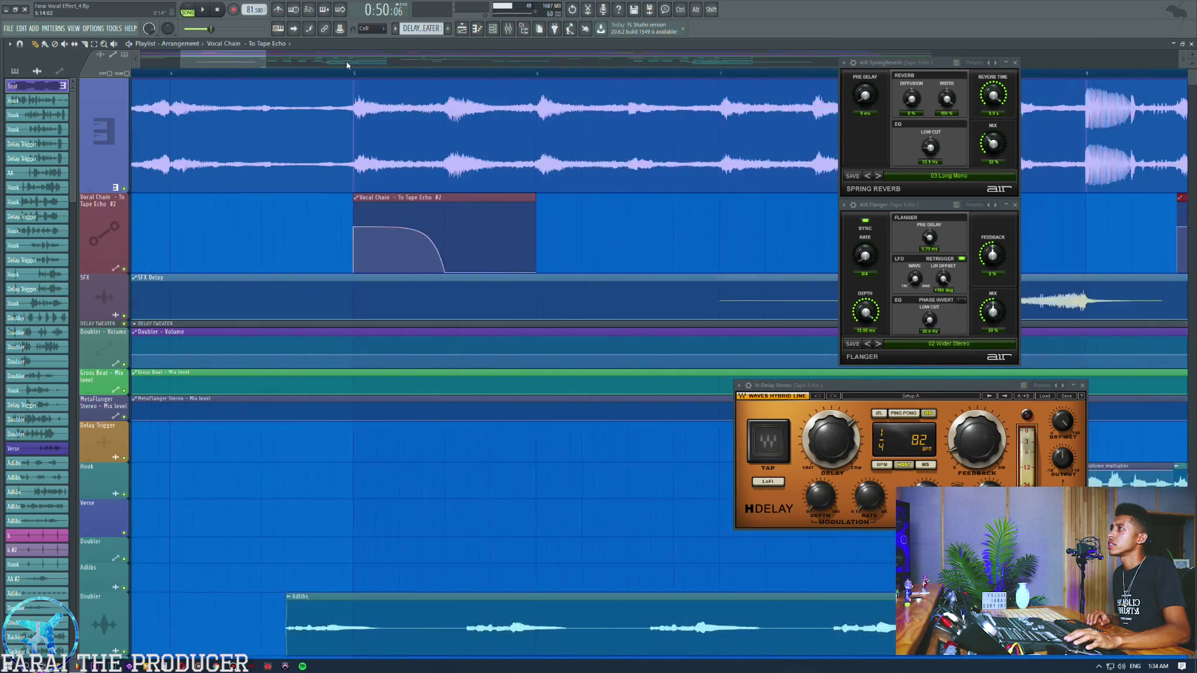
scroll(437, 74, down, 5)
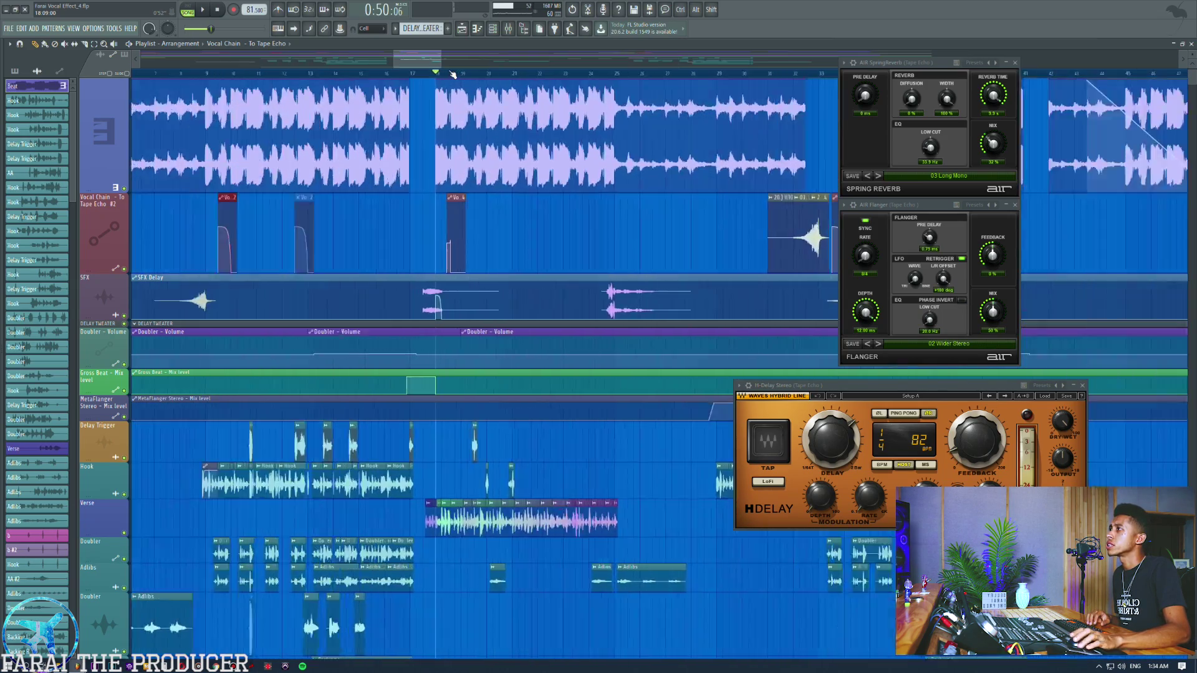
scroll(453, 74, up, 5)
key(space)
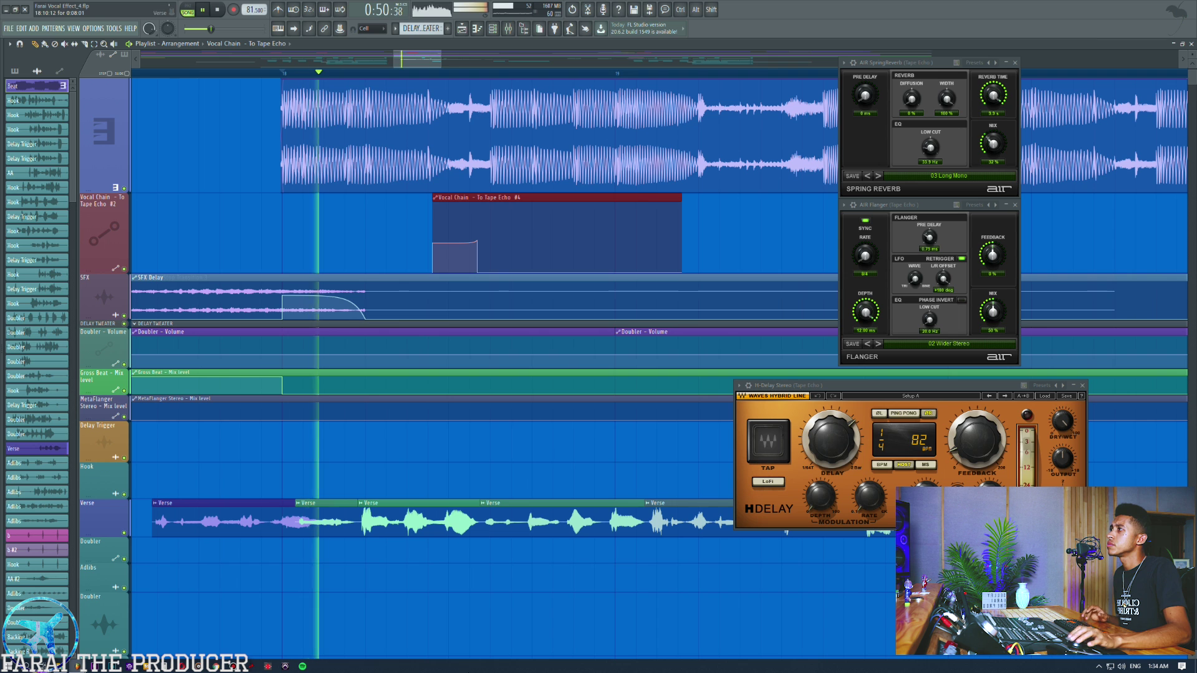
key(space)
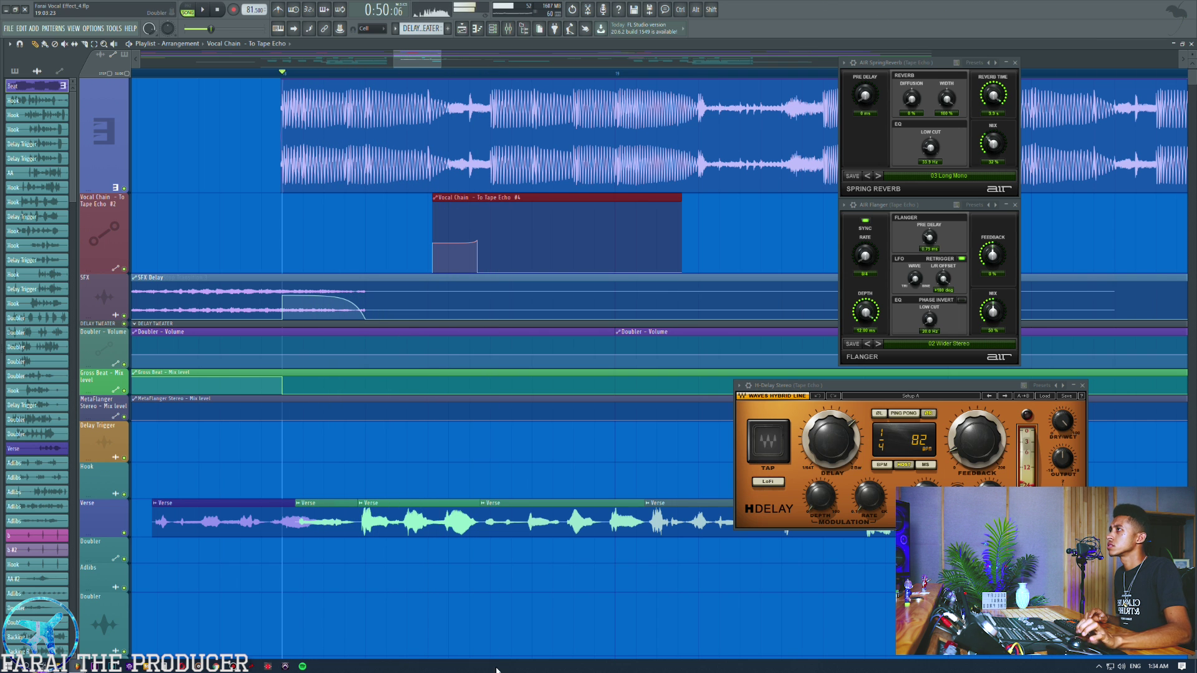
scroll(490, 78, down, 3)
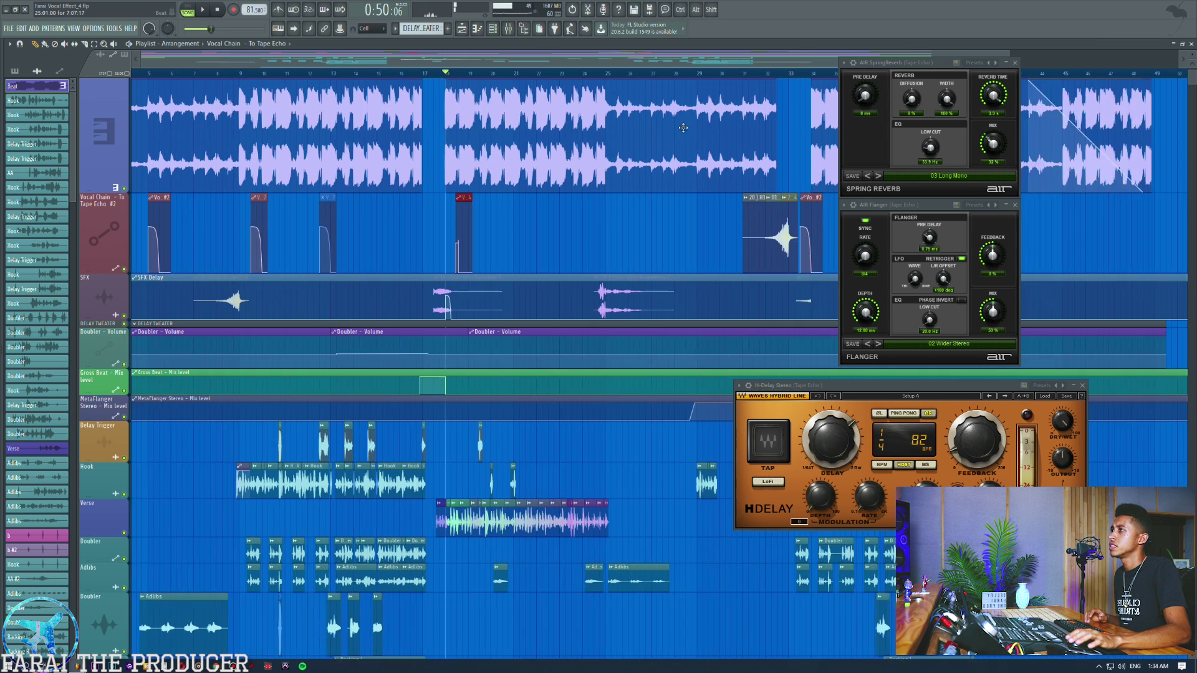
Close the Tape Echo track's effect windows and return to the playlist
key(F9)
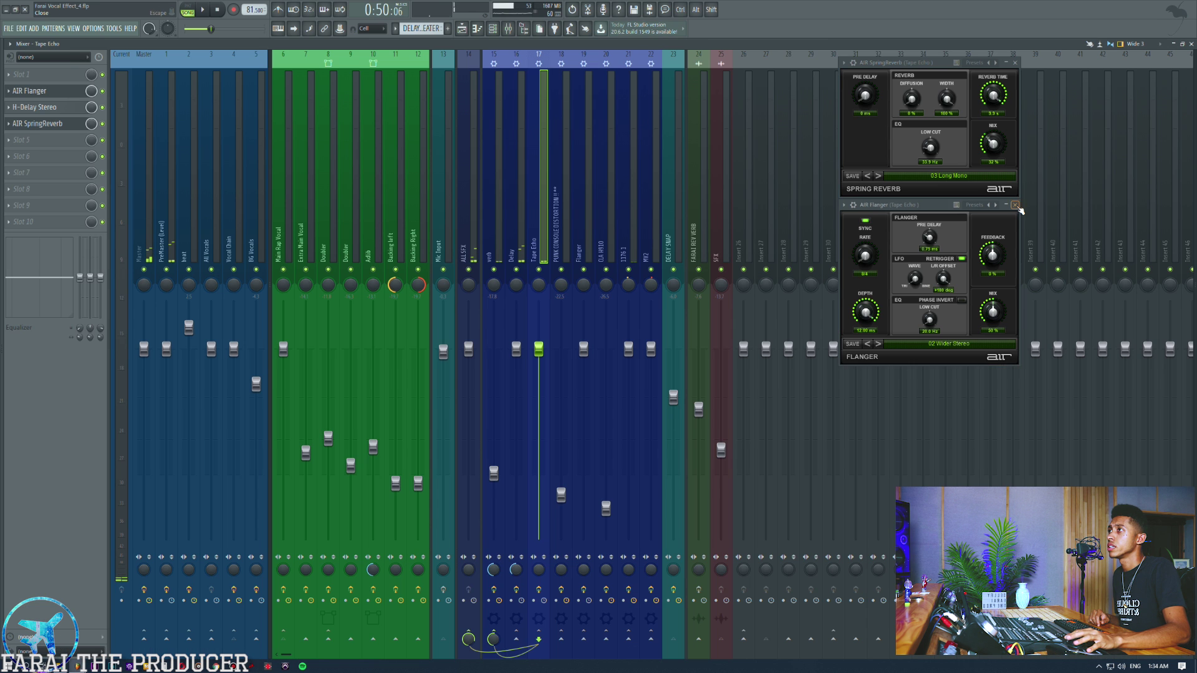
click(1016, 206)
click(1014, 63)
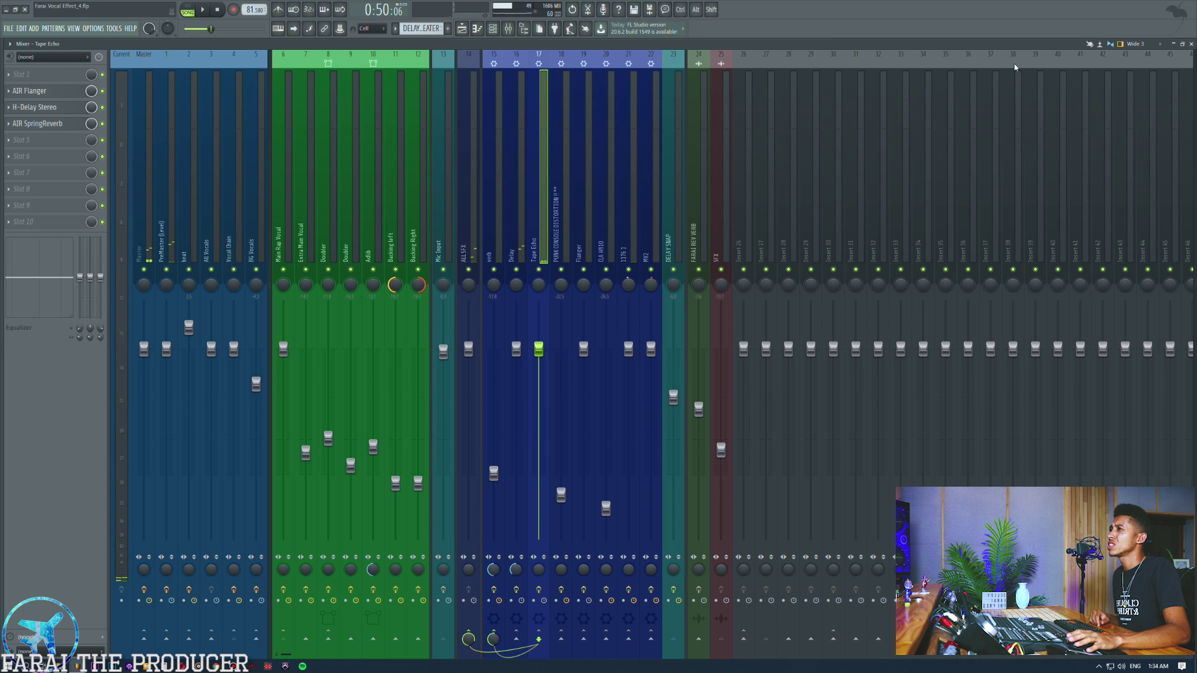
click(468, 30)
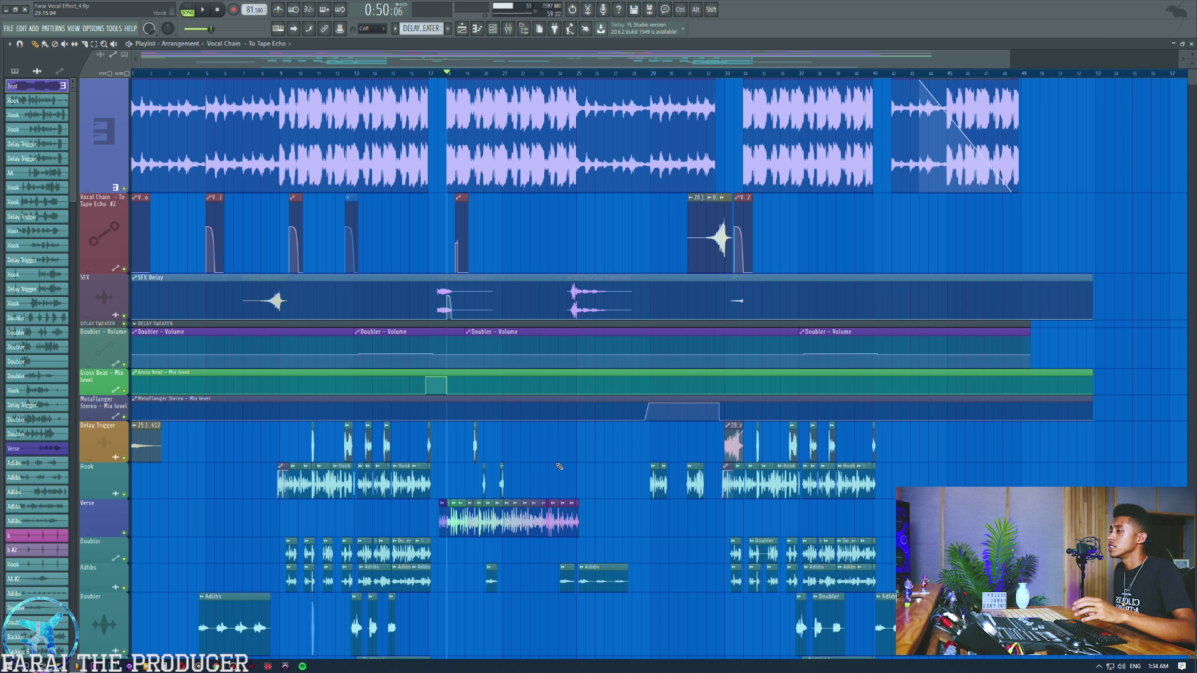
Look through the lower tracks of the arrangement for the H910 audio track
scroll(559, 467, down, 3)
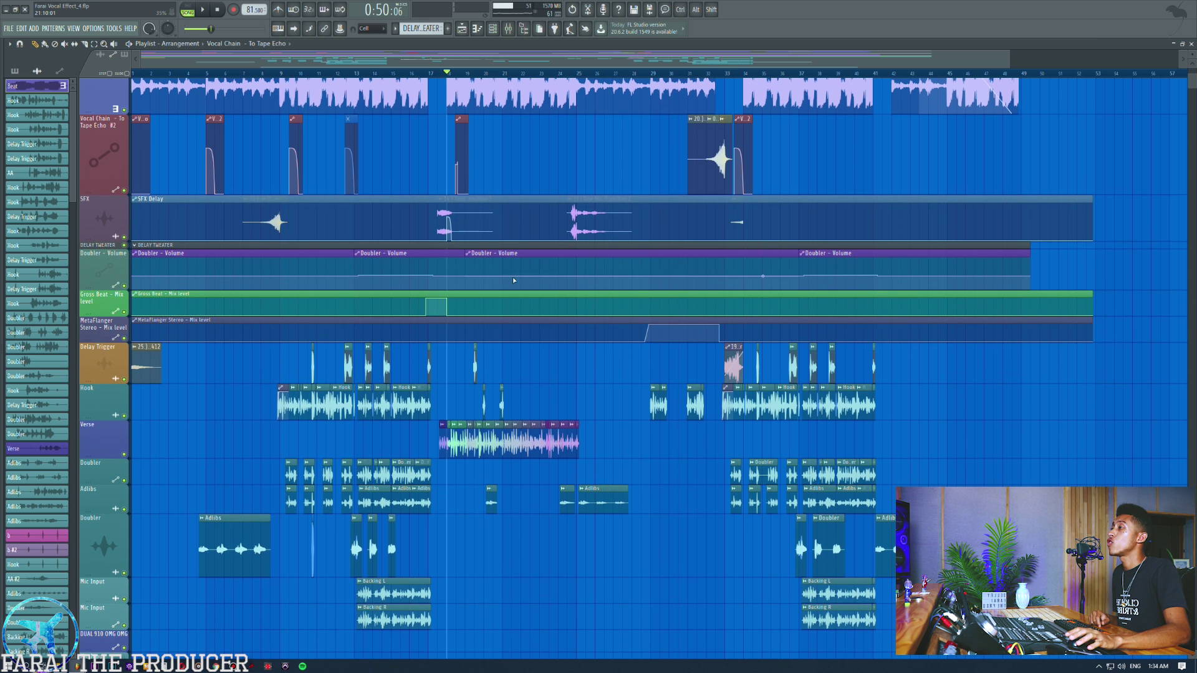
click(510, 27)
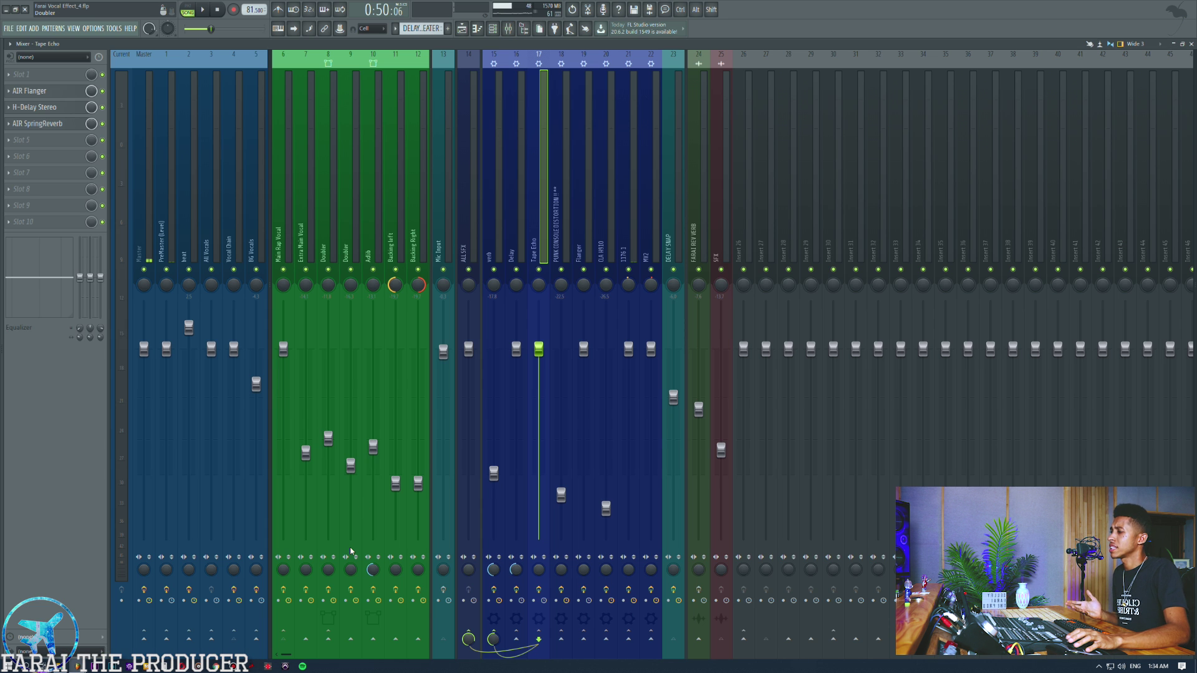
click(462, 28)
scroll(544, 351, down, 5)
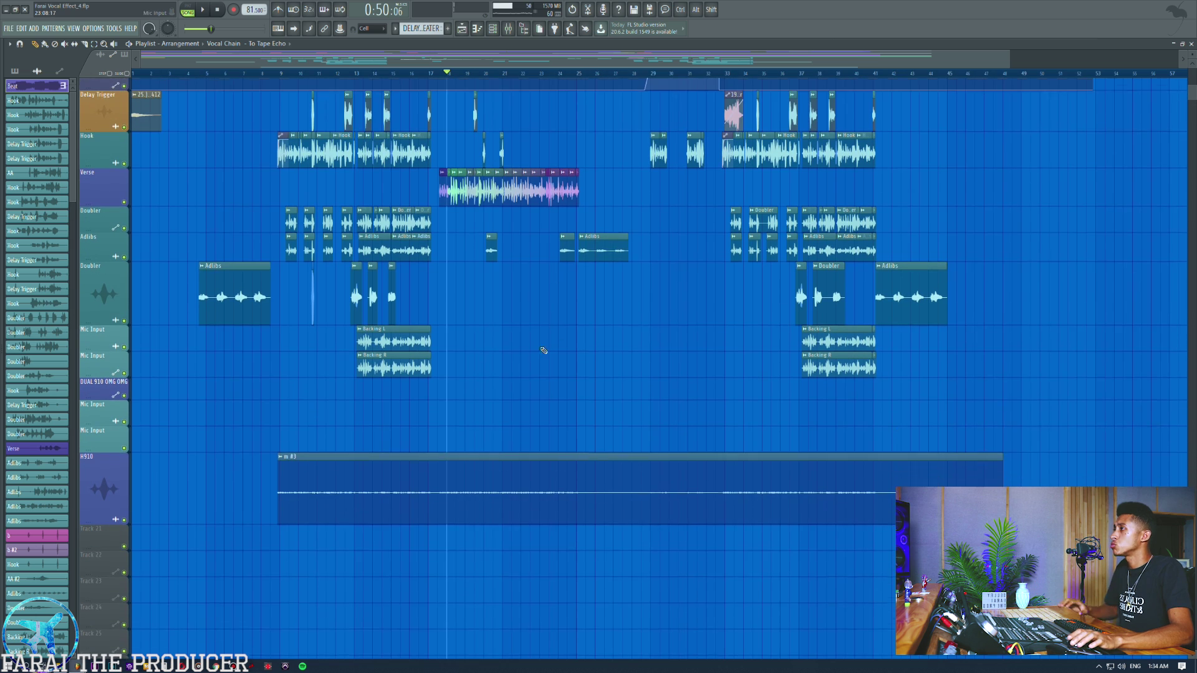
drag(239, 465, 435, 510)
click(350, 578)
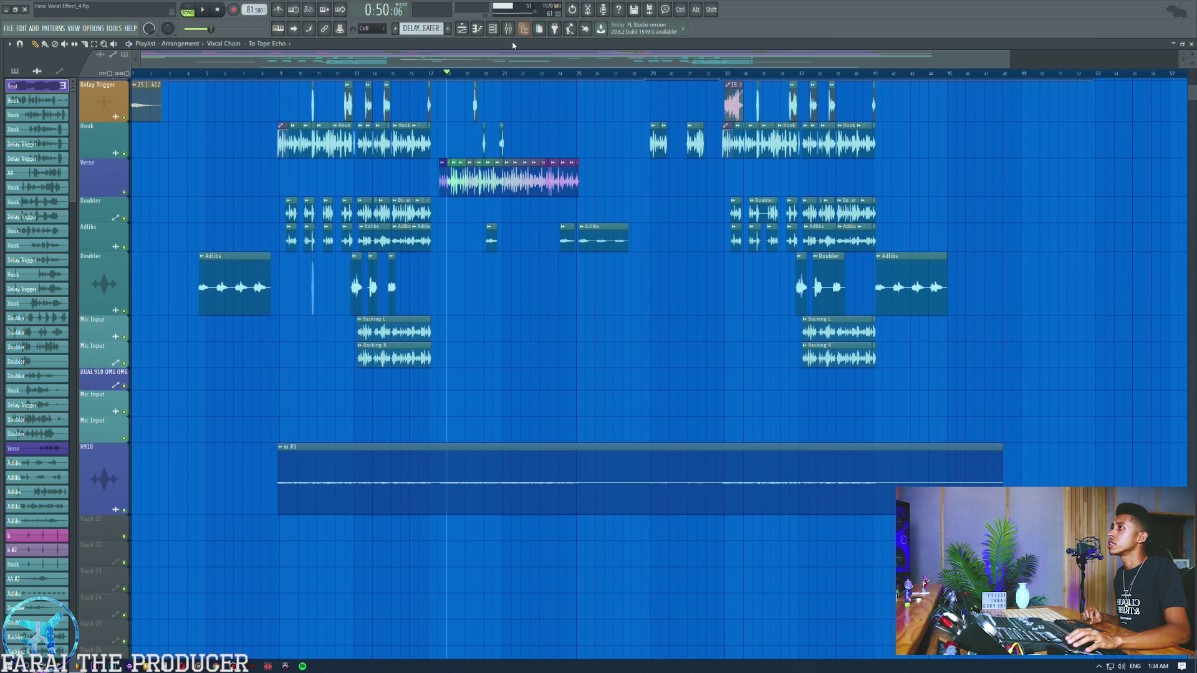
Place the playhead just before bar 9 and solo the H910 playlist track
scroll(288, 77, up, 8)
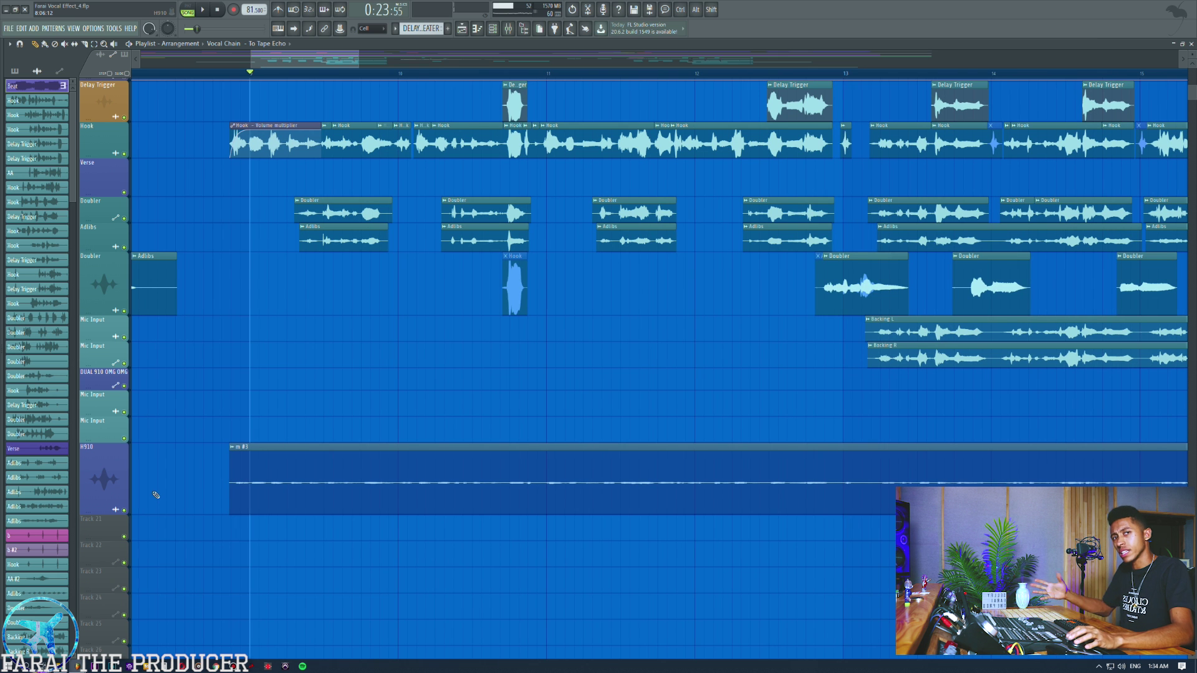
right_click(125, 511)
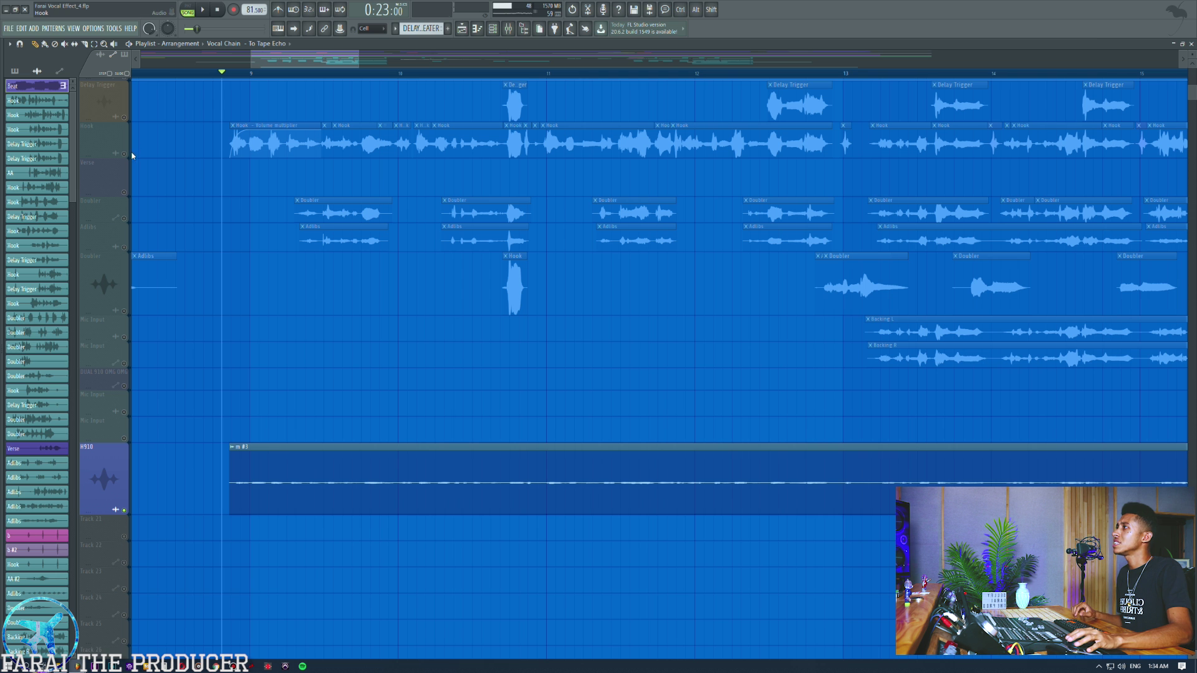
ctrl+drag(188, 472, 274, 458)
ctrl+click(332, 417)
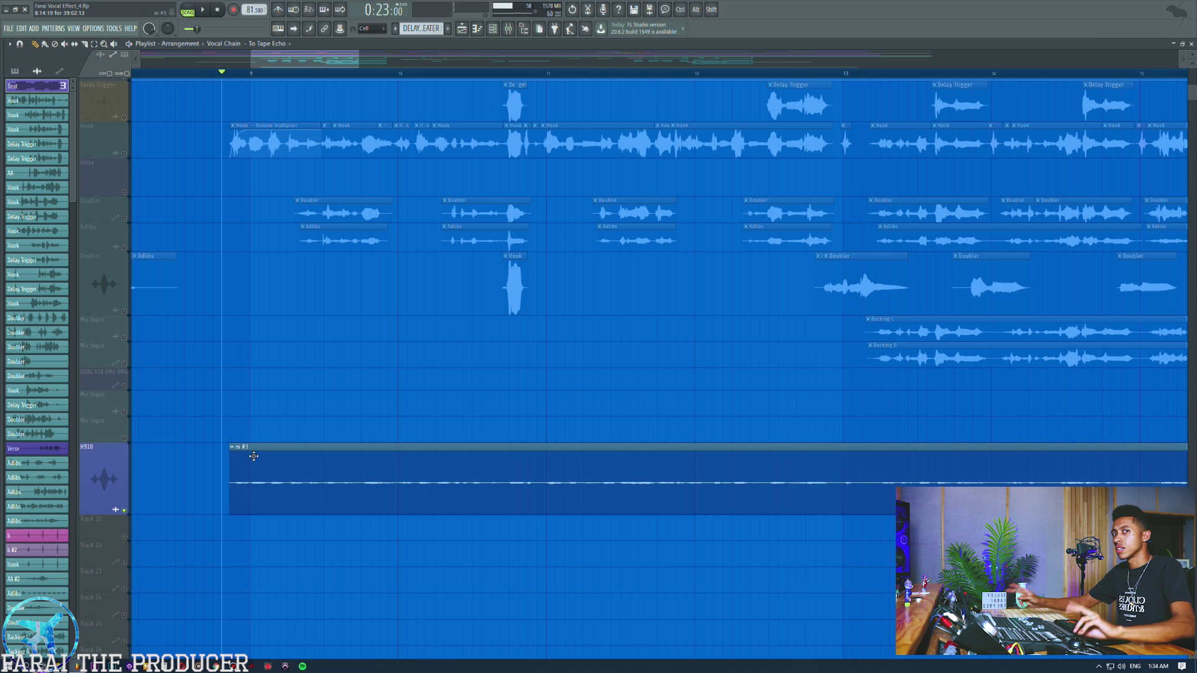
Examine the effect slots of the Flanger and Vocal Chain mixer tracks
click(508, 30)
click(566, 203)
click(582, 215)
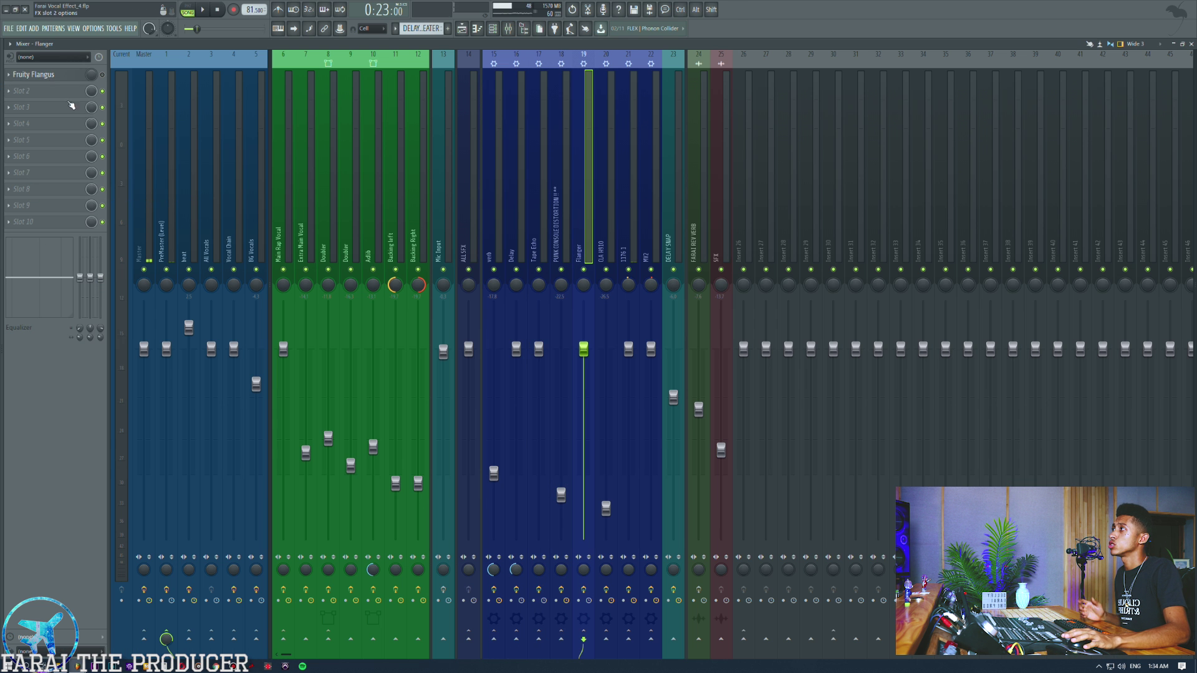
click(232, 202)
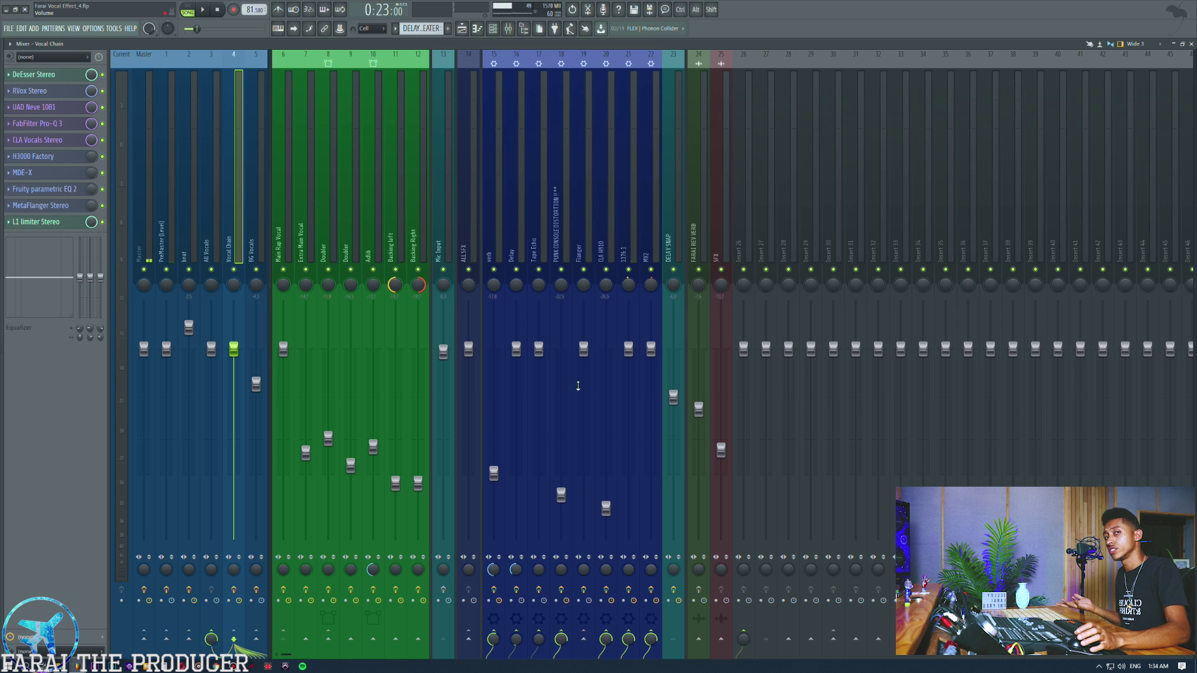
Play the soloed H910 track in the playlist and enlarge its height to show the waveform
click(462, 30)
key(space)
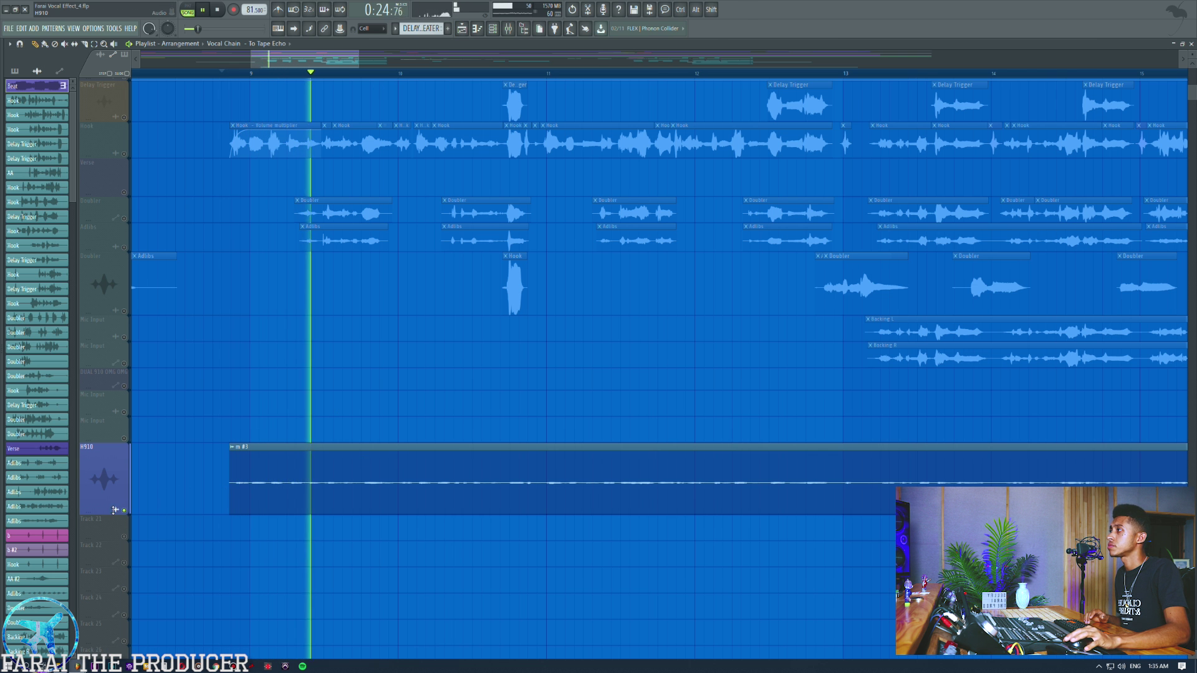
drag(114, 510, 114, 558)
Look at the levels adjustment settings of the H910 track's audio clip during playback, then stop and close them
double_click(476, 470)
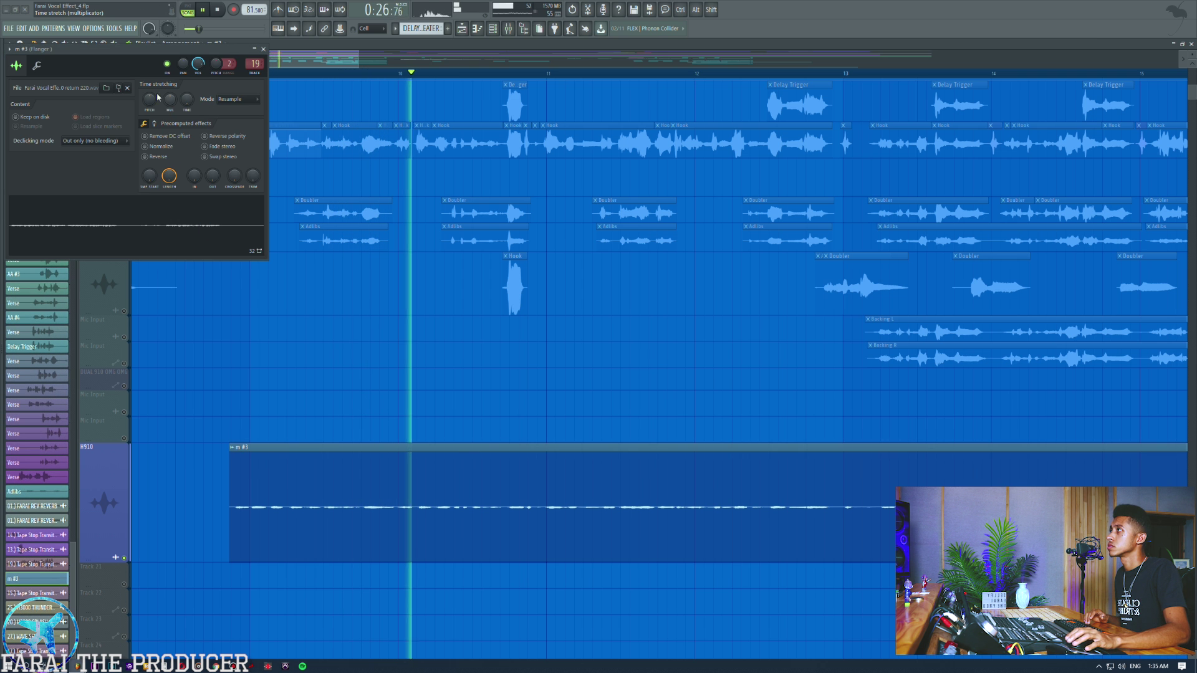
click(36, 65)
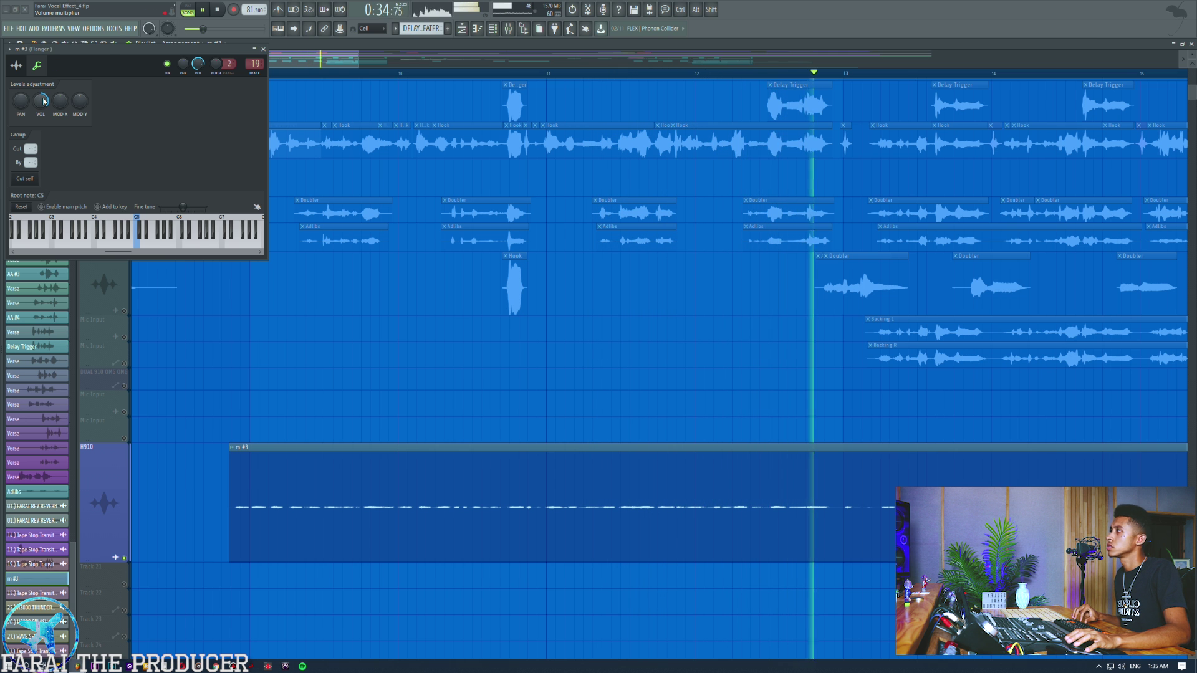
key(space)
click(263, 50)
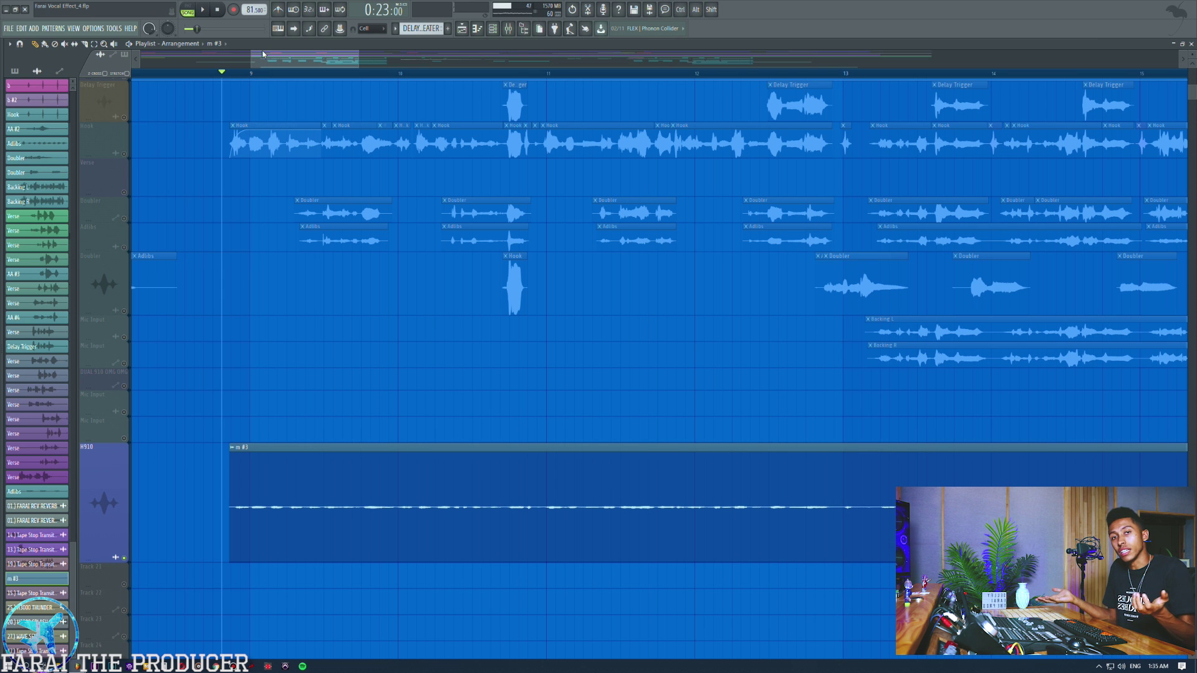
Unmute the Hook track and play it with the H910 track switched off and on for comparison
click(125, 154)
key(space)
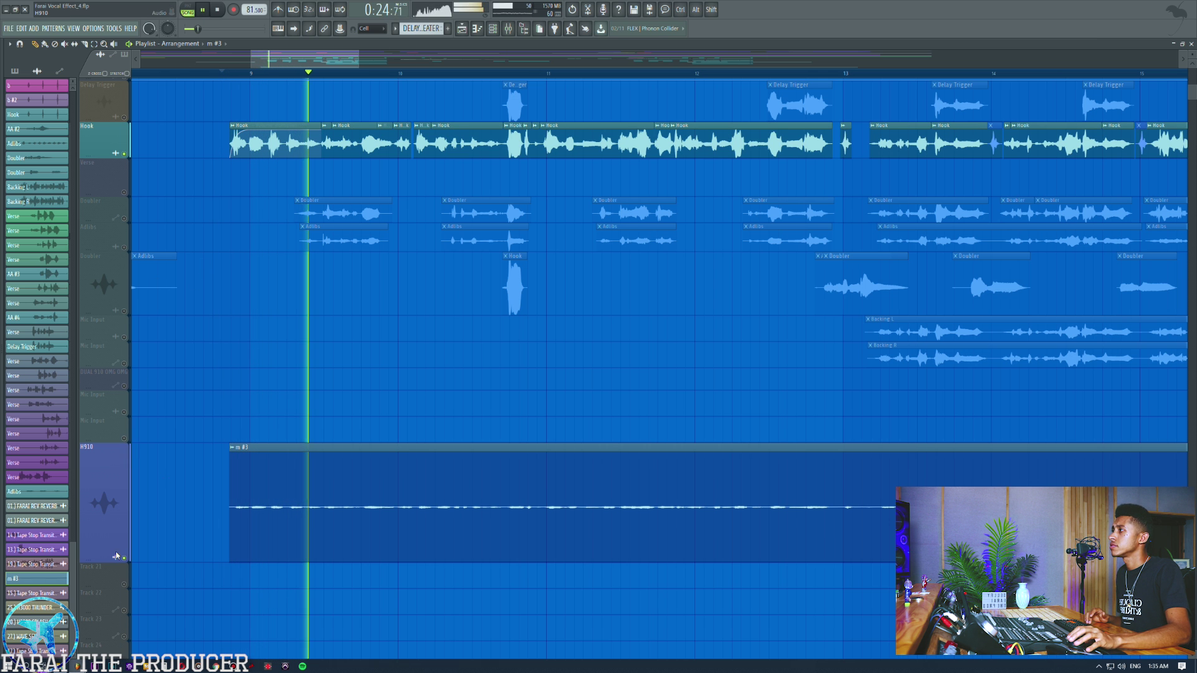
click(125, 559)
click(125, 559)
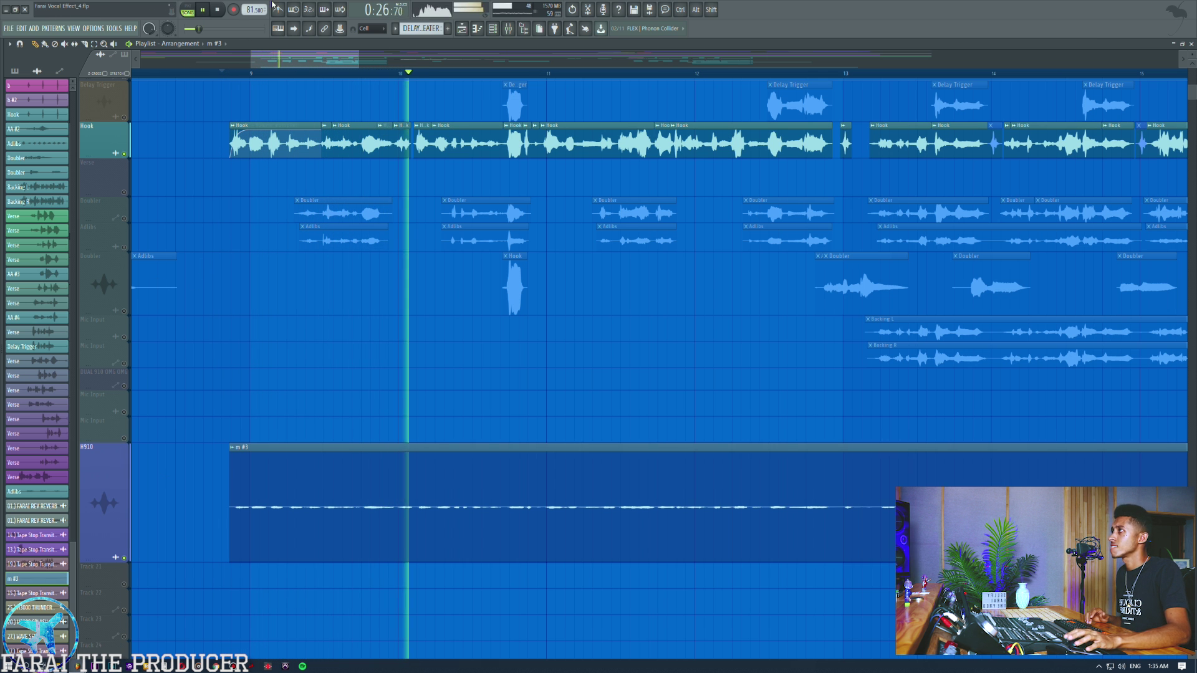
key(space)
Bring back all playlist tracks and play the full mix while switching the H910 track off and on
right_click(125, 154)
right_click(125, 154)
key(space)
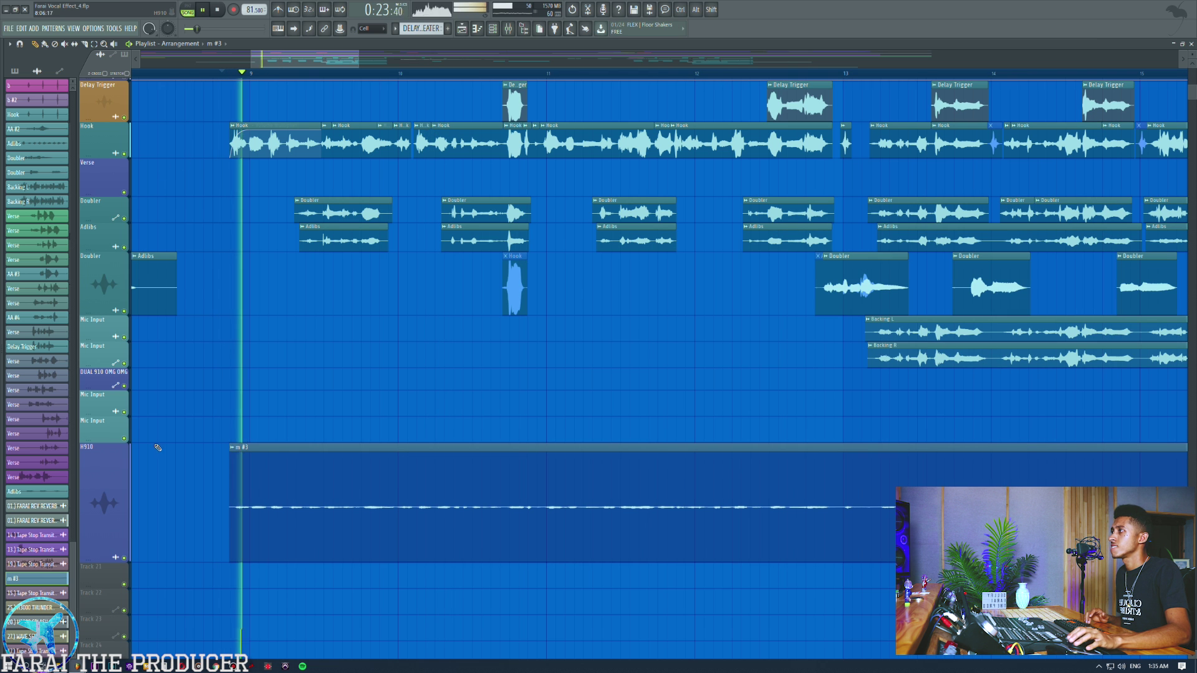
click(125, 559)
click(125, 559)
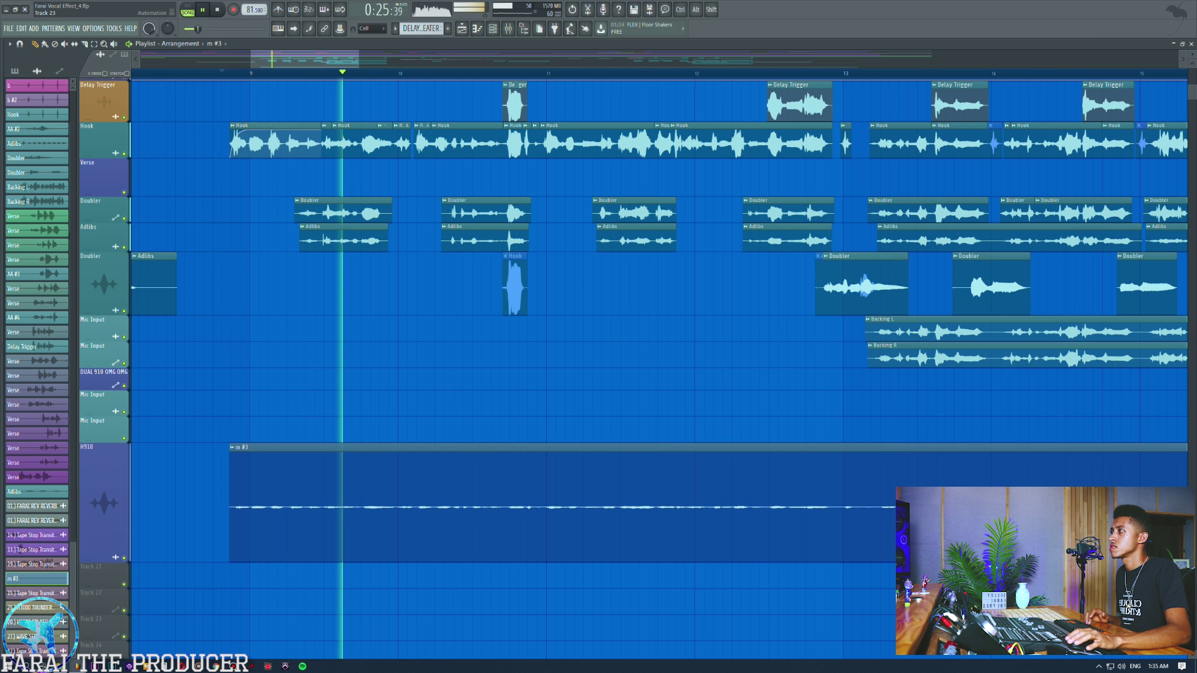
key(space)
Examine the effect slots of the Delay and Vocal Chain mixer tracks
click(513, 28)
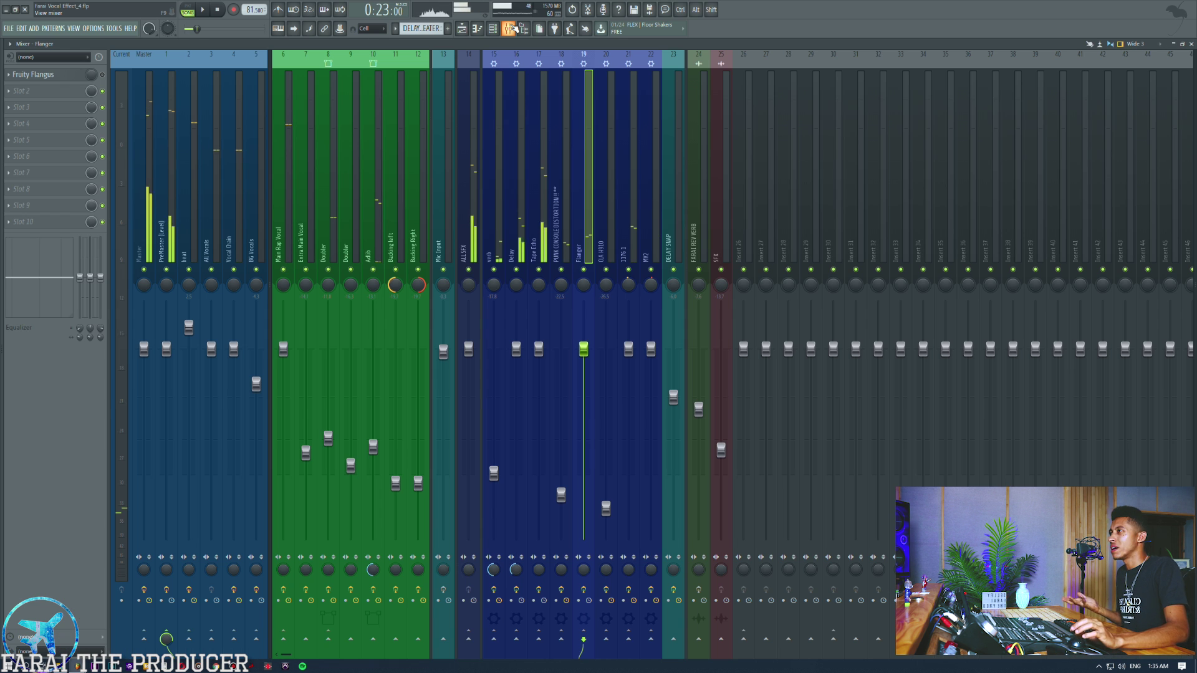
click(462, 30)
scroll(490, 93, up, 3)
click(508, 29)
click(514, 191)
click(229, 172)
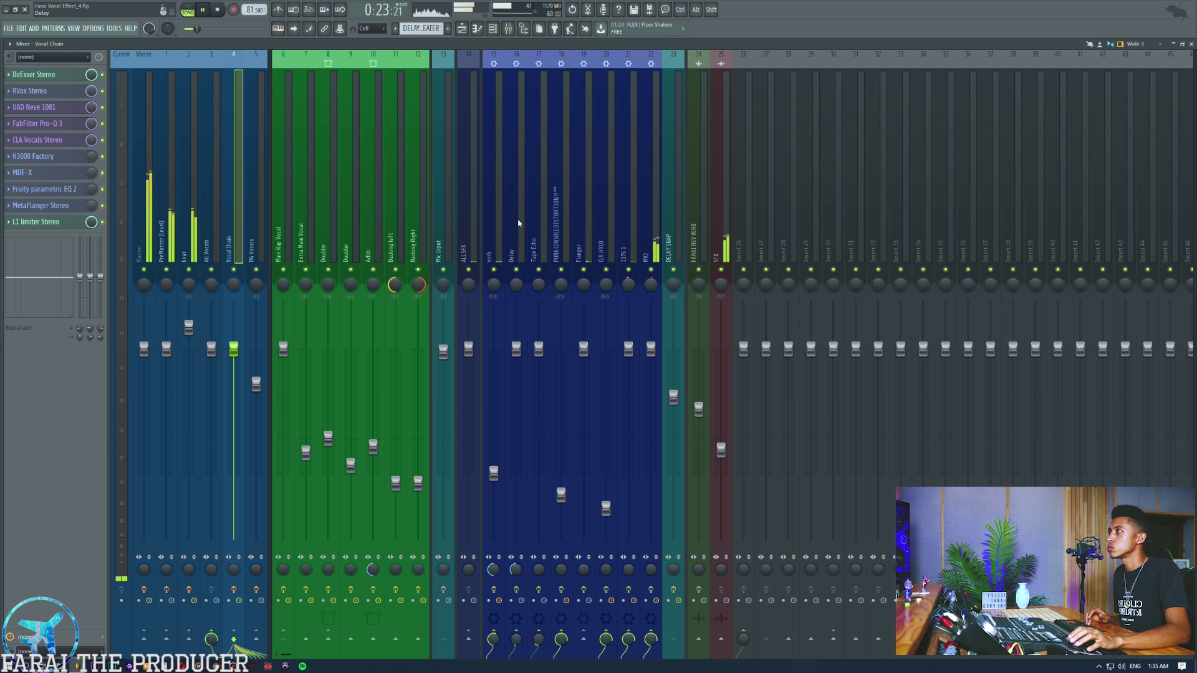
Mute the Tape Echo mixer track and select the Delay track
click(519, 247)
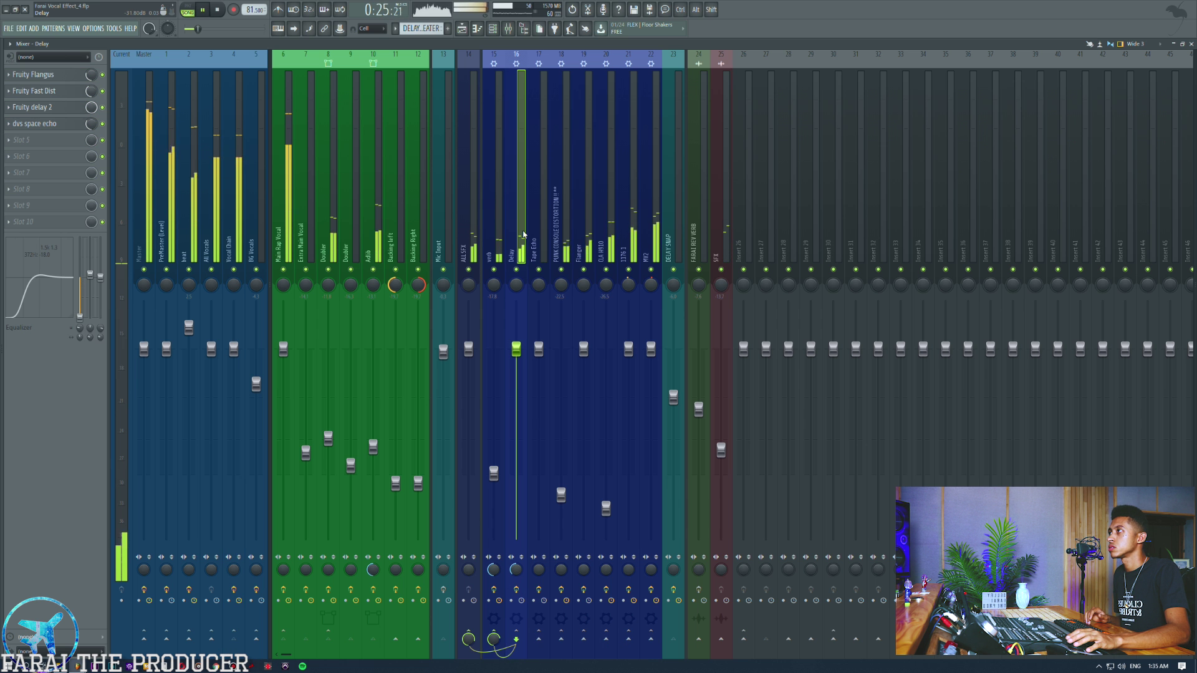
click(541, 261)
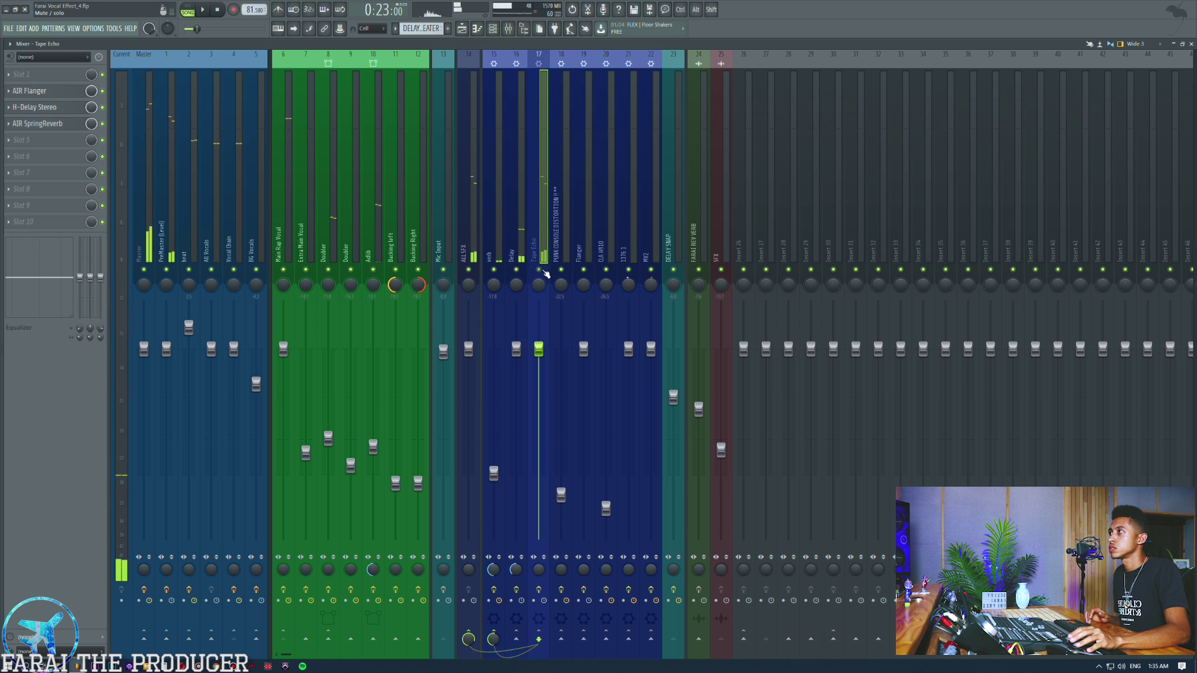
drag(516, 349, 519, 305)
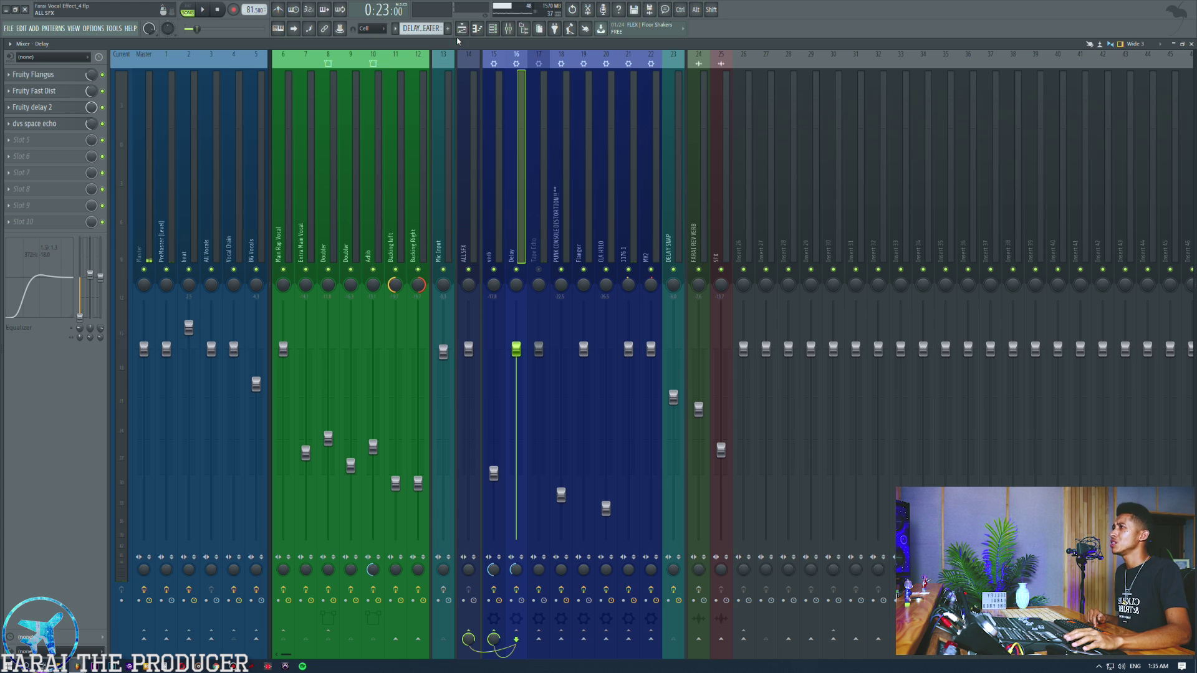
Shrink the height of the H910 playlist track using a smaller track size
click(462, 28)
scroll(432, 75, down, 5)
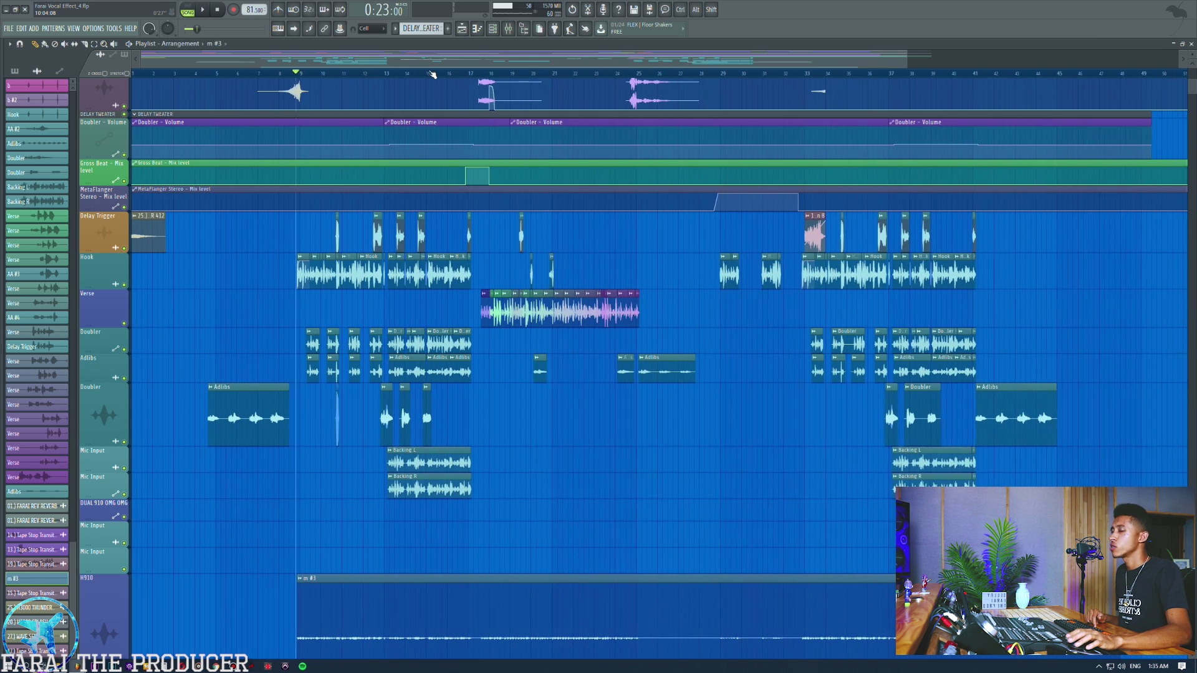
scroll(149, 555, down, 3)
scroll(149, 555, down, 1)
right_click(97, 542)
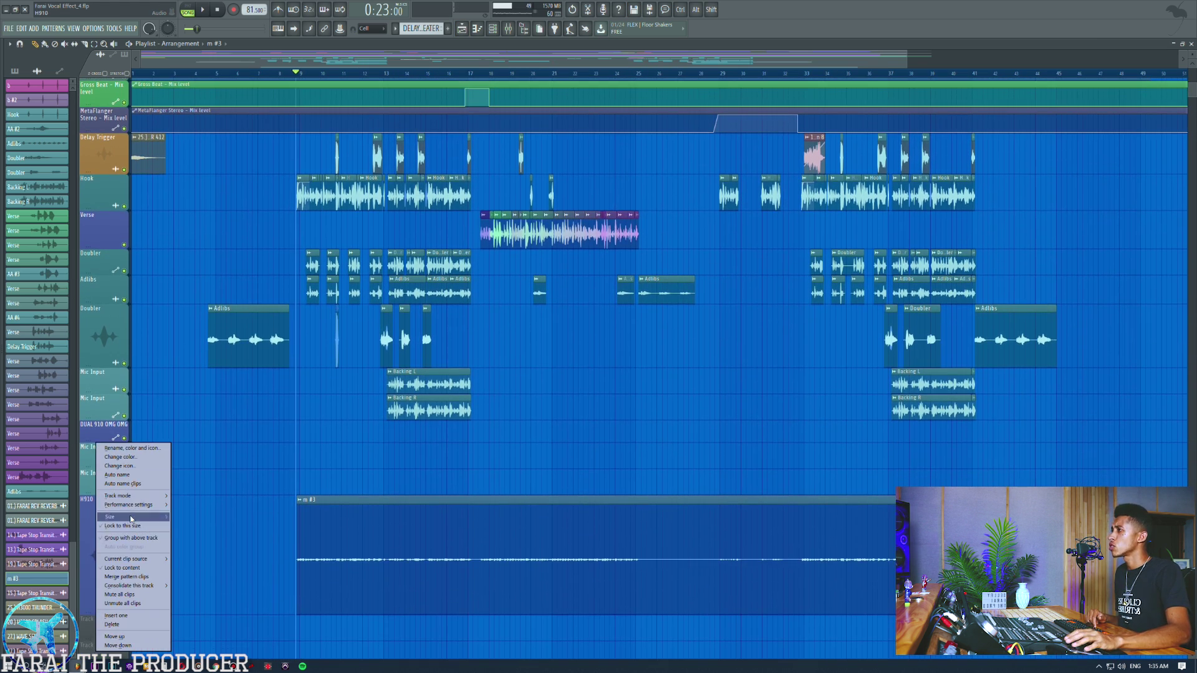
click(184, 535)
Place the playhead midway through bar 16 and play the hook's ending into the beat break at bar 17
scroll(208, 476, up, 4)
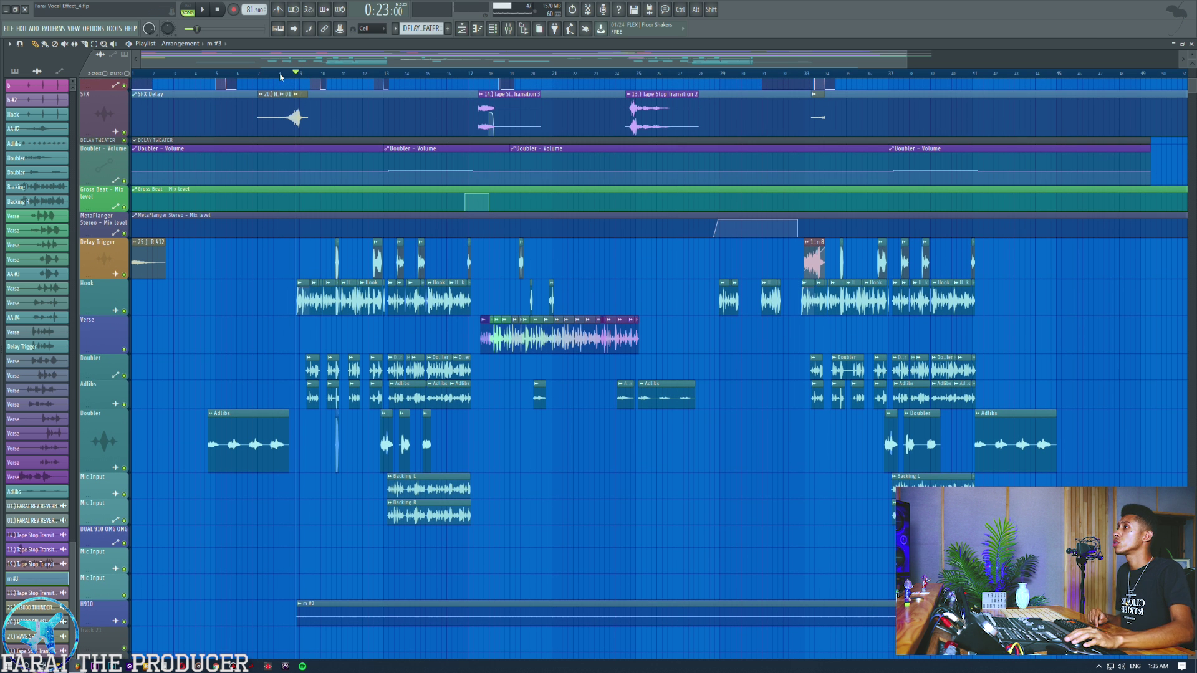
scroll(300, 76, up, 5)
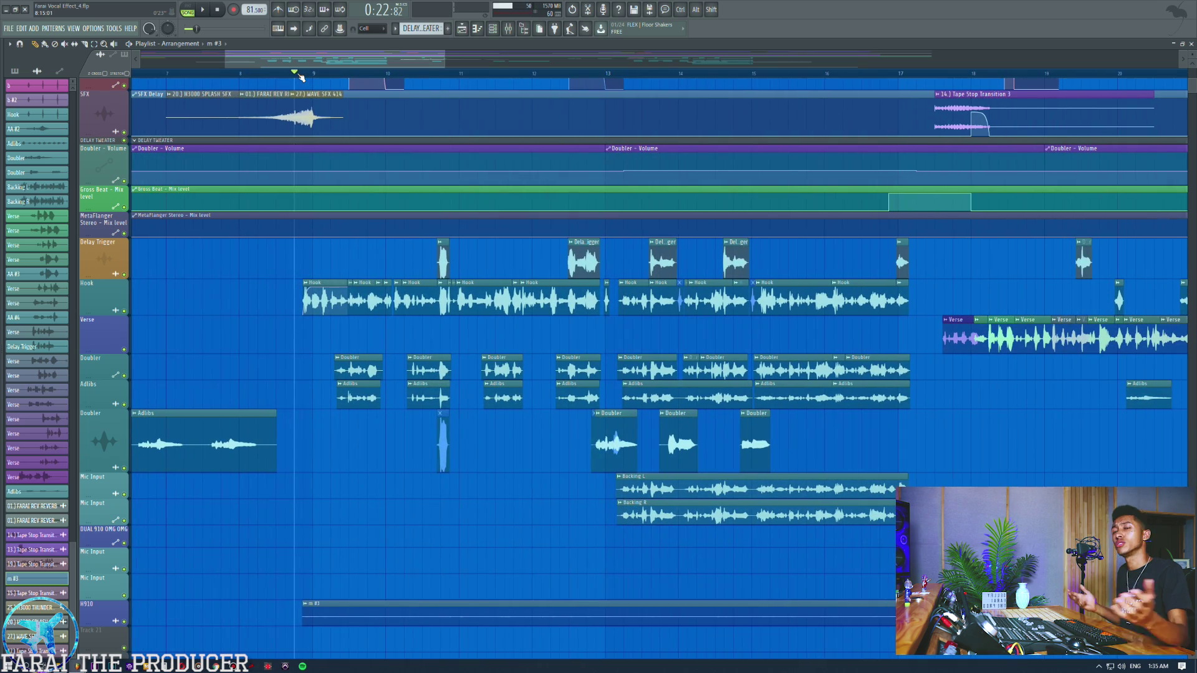
scroll(427, 80, down, 5)
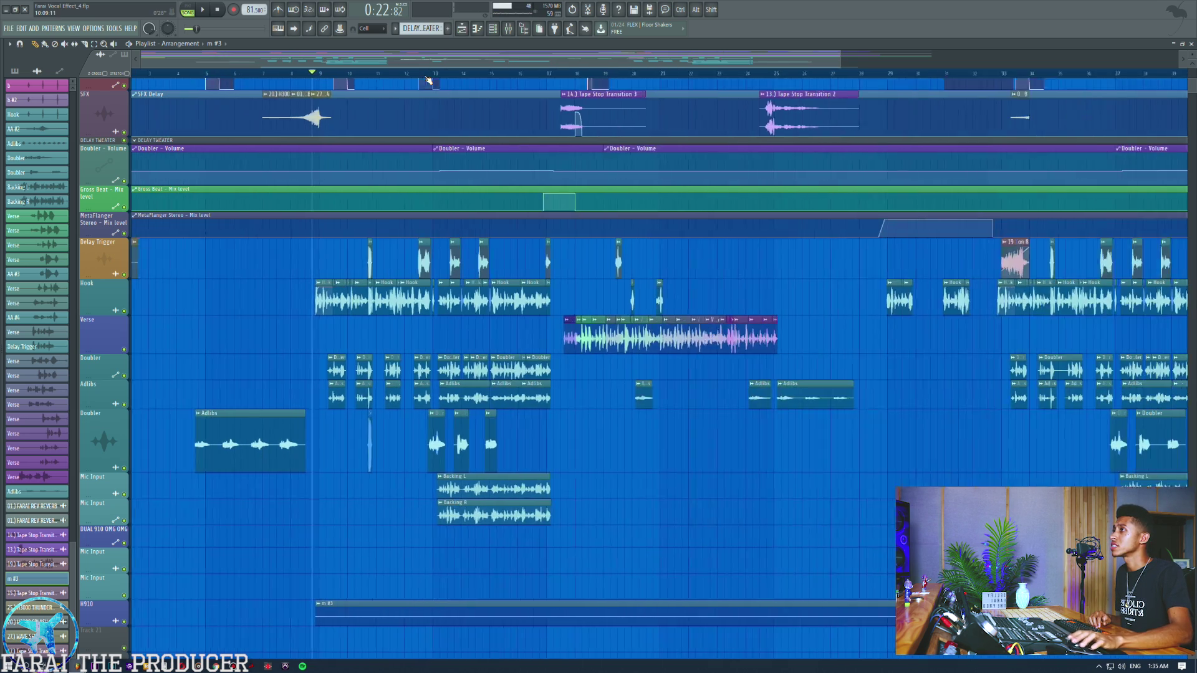
scroll(966, 190, up, 1)
scroll(966, 190, up, 7)
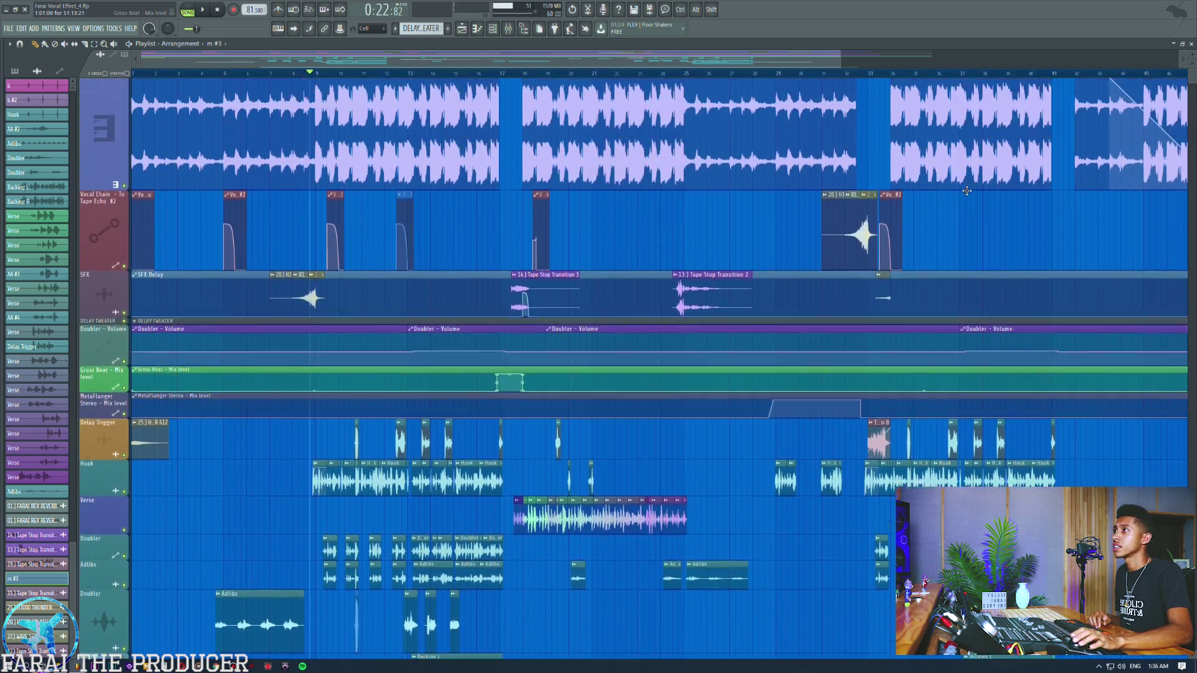
scroll(497, 80, up, 8)
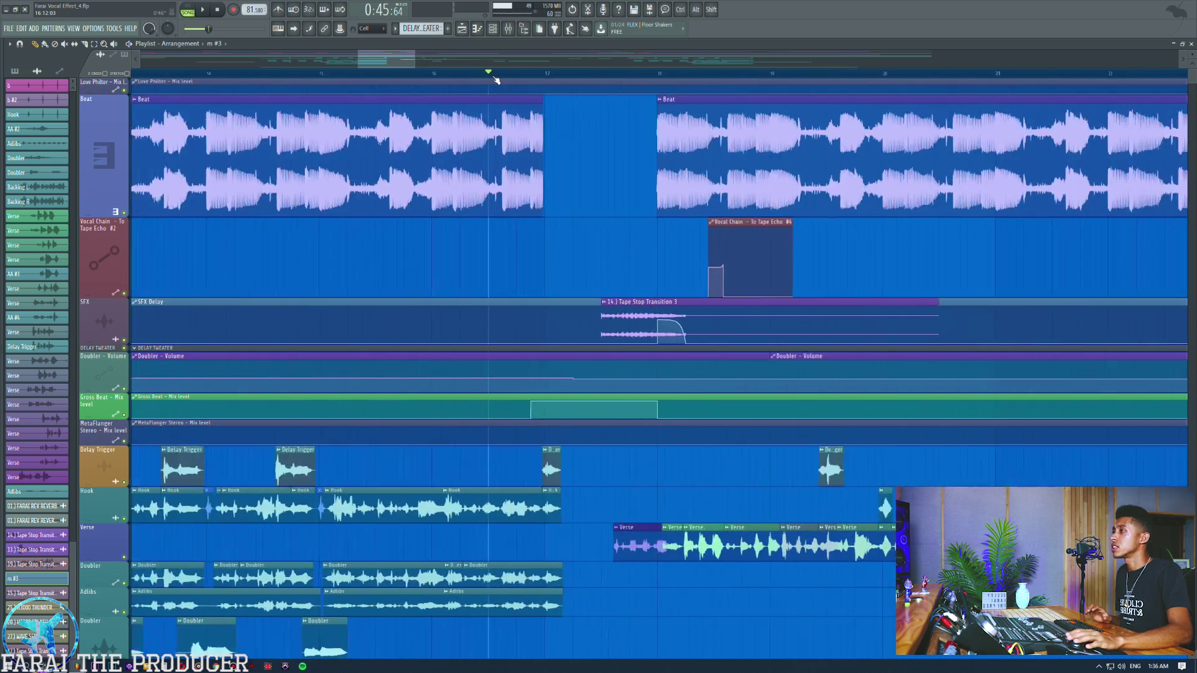
key(space)
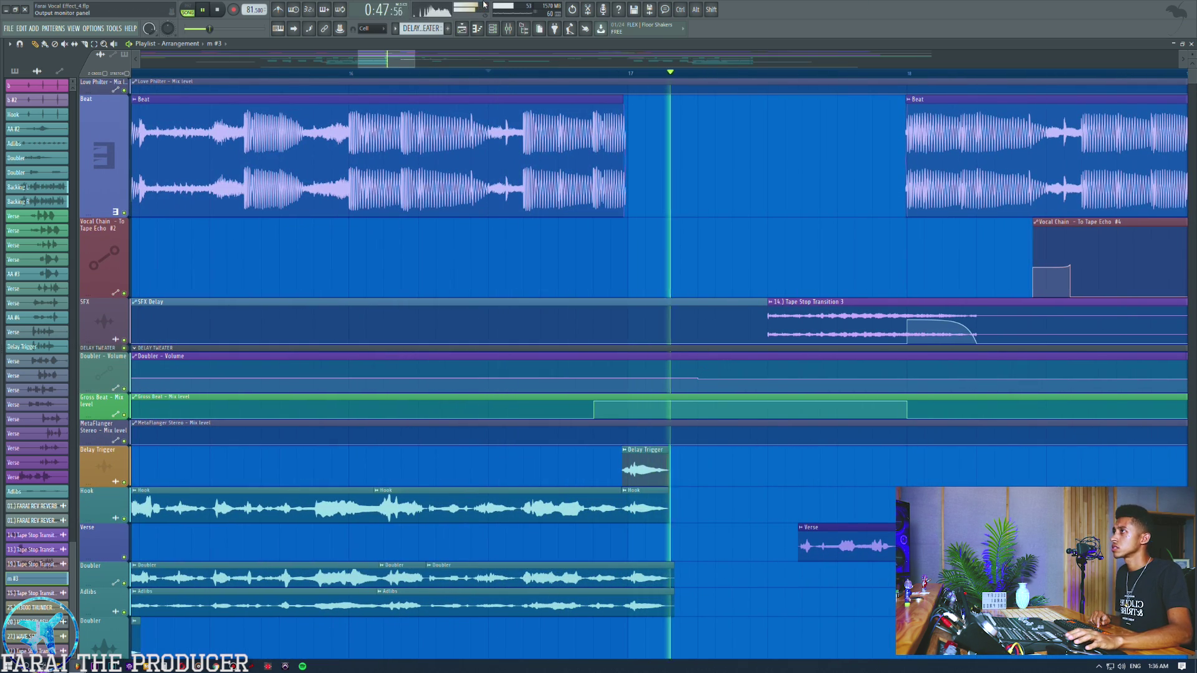
key(space)
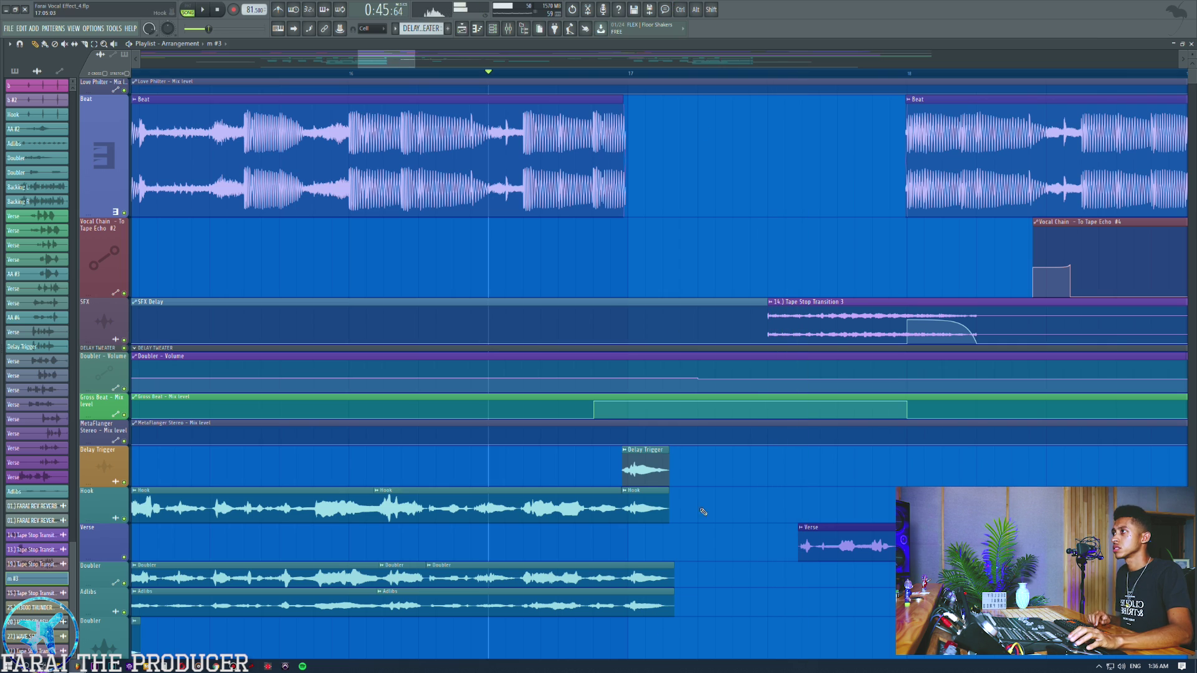